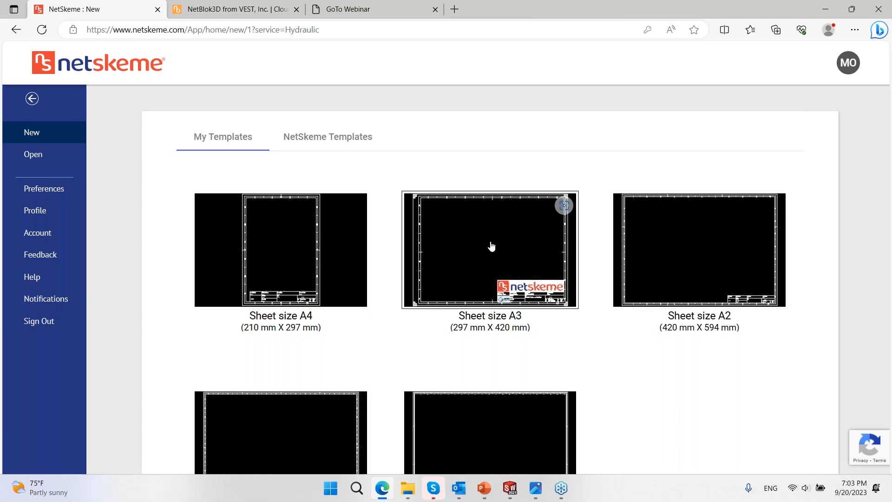
# - Create a new hydraulic schematic from the Sheet size A3 template and bring its canvas to the front
pyautogui.click(492, 246)
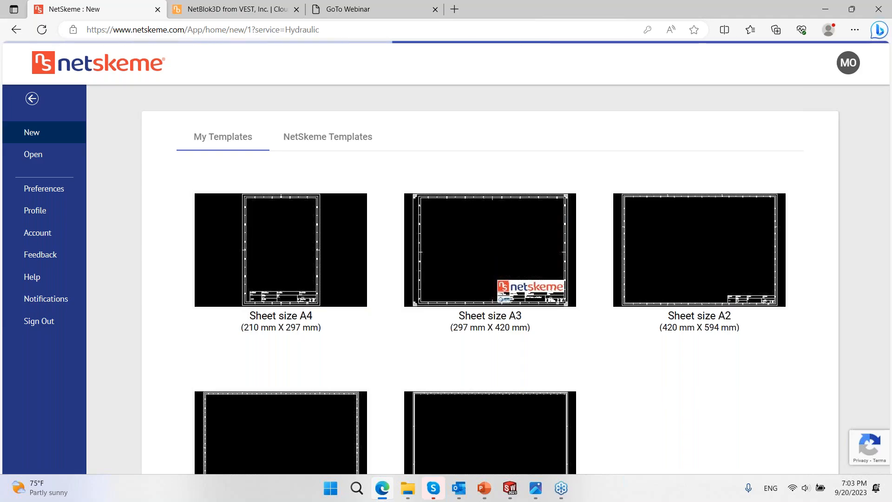
pyautogui.moveTo(0, 353)
pyautogui.mouseDown()
pyautogui.moveTo(81, 354)
pyautogui.moveTo(764, 162)
pyautogui.moveTo(810, 82)
pyautogui.mouseUp()
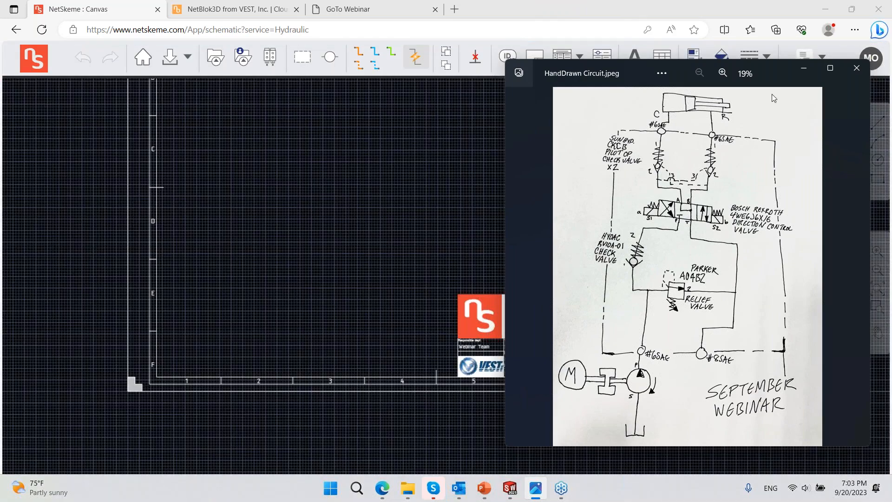
pyautogui.click(434, 213)
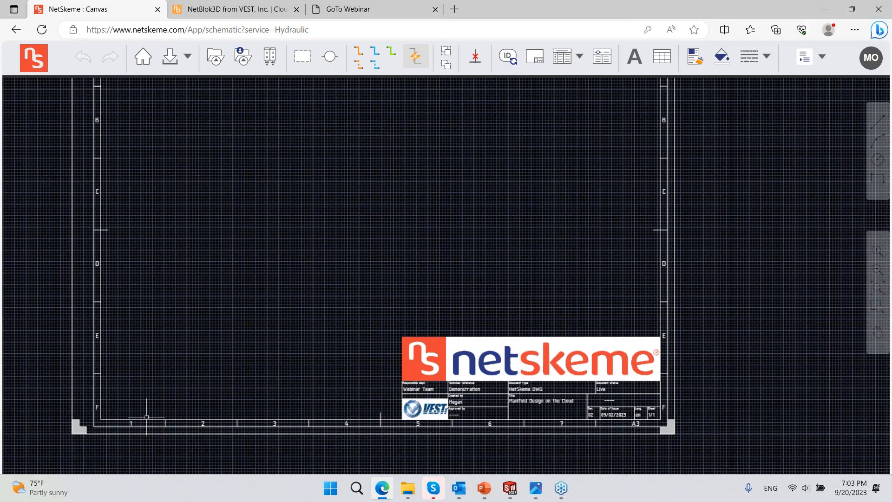
# - Show the canvas full screen and turn off both the grid display and snap to grid
pyautogui.press('F11')
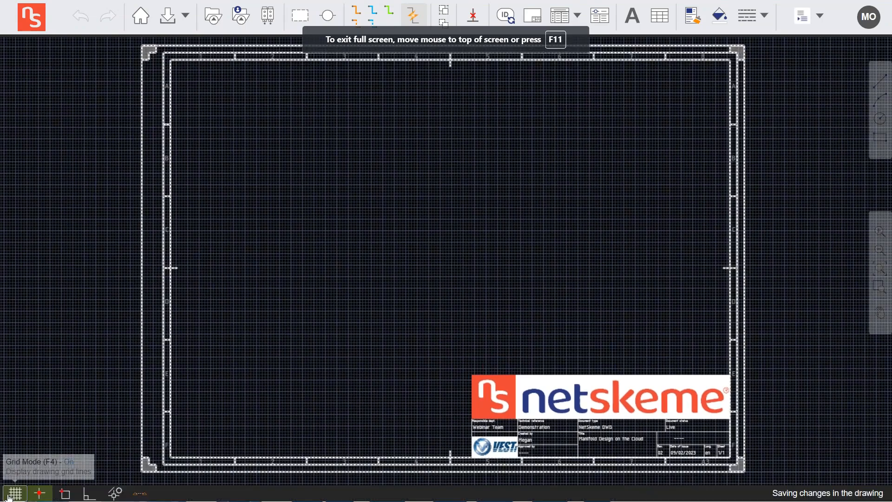
pyautogui.click(10, 497)
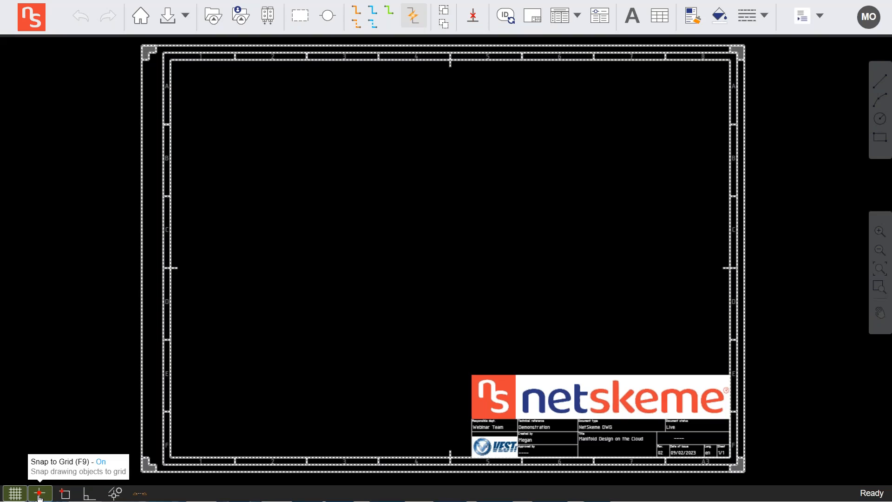
pyautogui.click(40, 494)
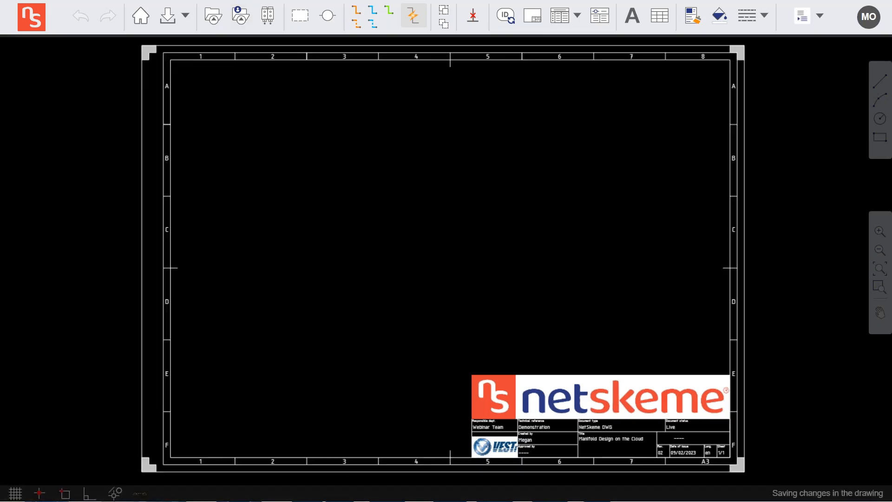
# - Check the hand-drawn circuit image and insert PowerUnit.png from the NetBlok Integration Demos folder in the sheet's lower half, near zone D3
pyautogui.click(535, 488)
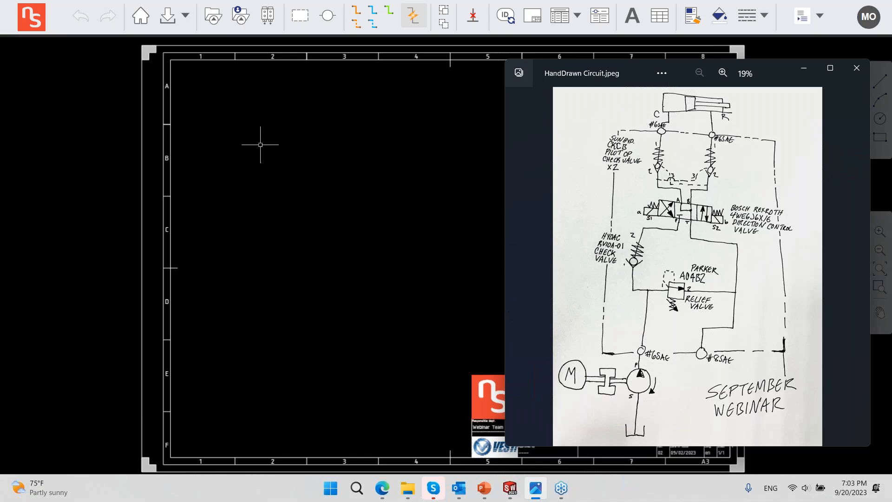
pyautogui.click(807, 71)
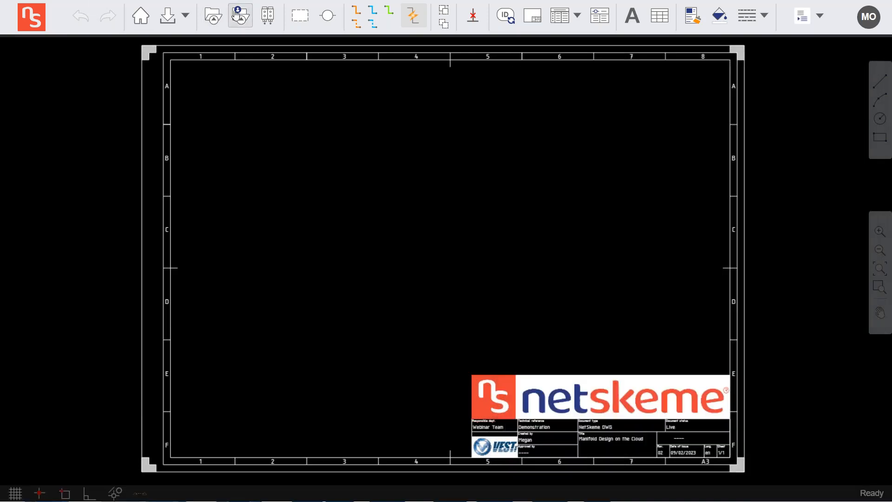
pyautogui.click(240, 15)
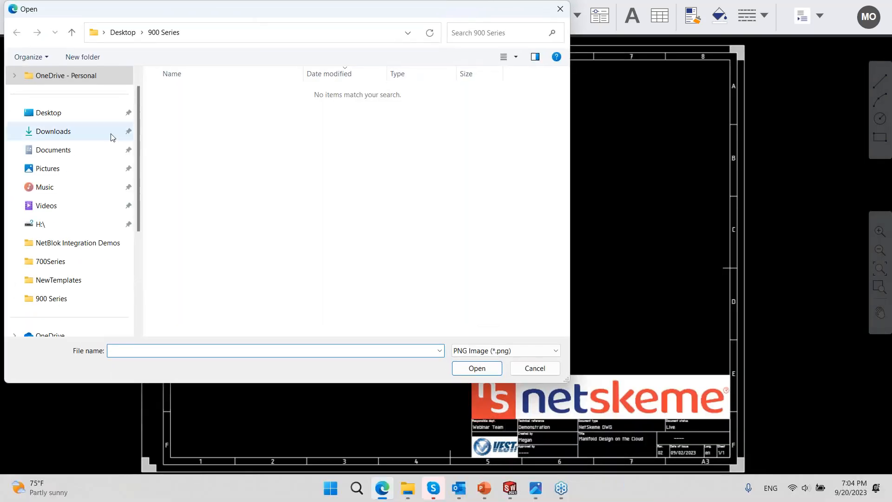
pyautogui.click(82, 250)
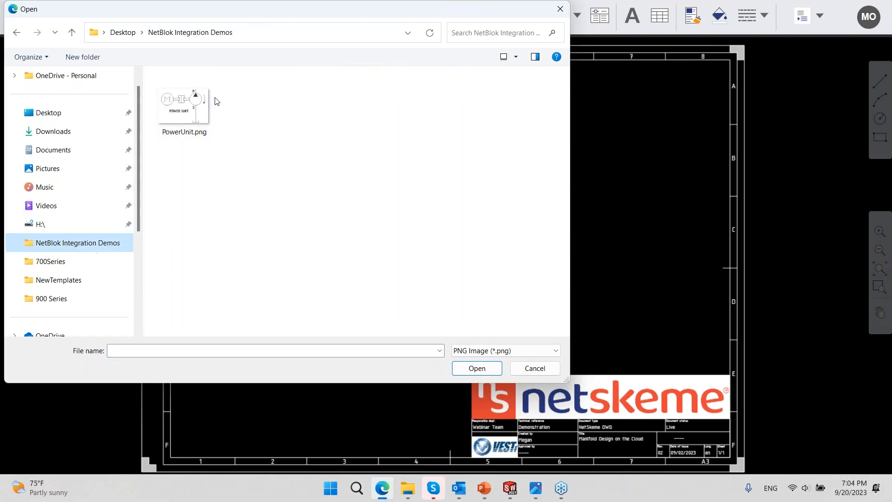
pyautogui.click(203, 113)
pyautogui.click(477, 368)
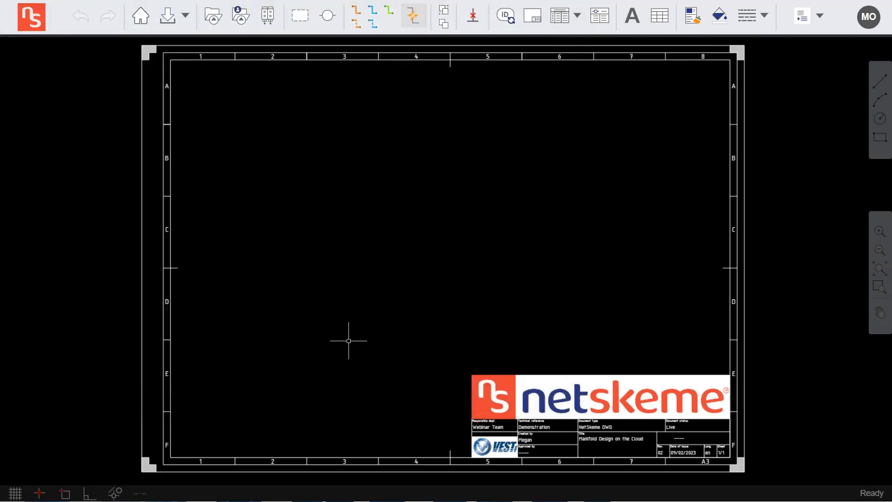
pyautogui.click(353, 303)
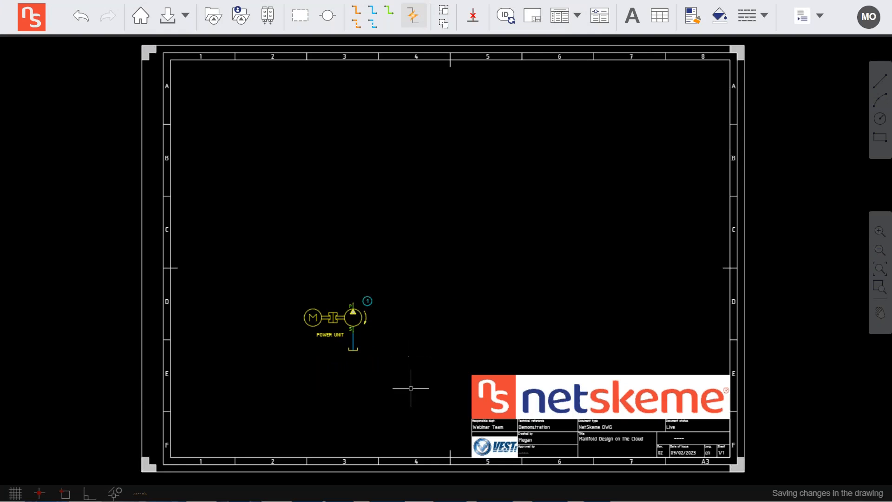
# - Reposition the power unit symbol within zone D3 of the sheet
pyautogui.click(355, 323)
pyautogui.moveTo(355, 324); pyautogui.dragTo(337, 326)
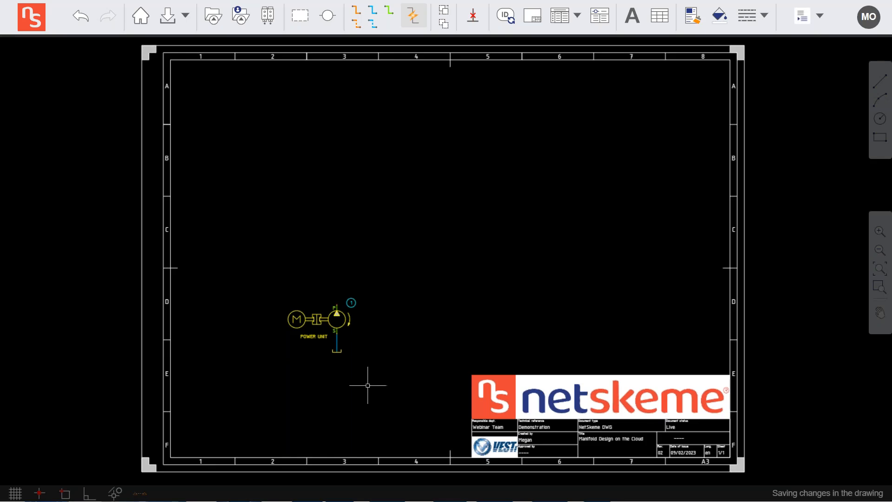
pyautogui.scroll(1, 352, 381)
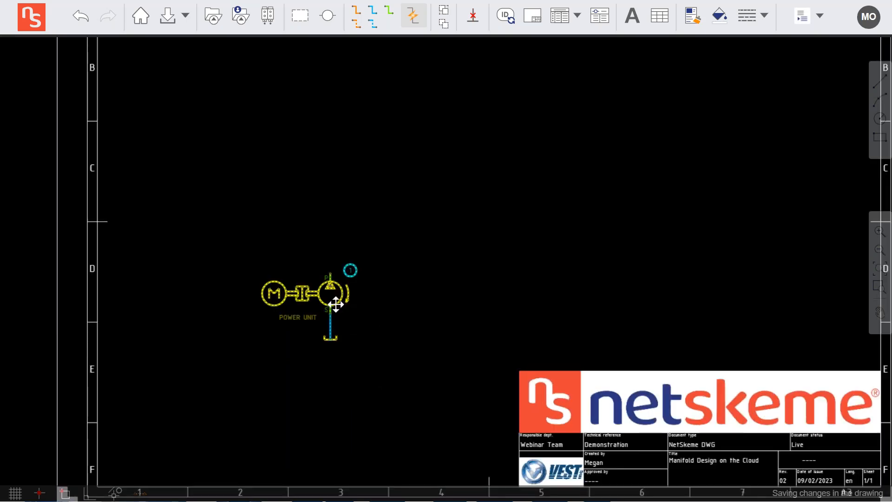
pyautogui.moveTo(335, 303); pyautogui.dragTo(355, 307)
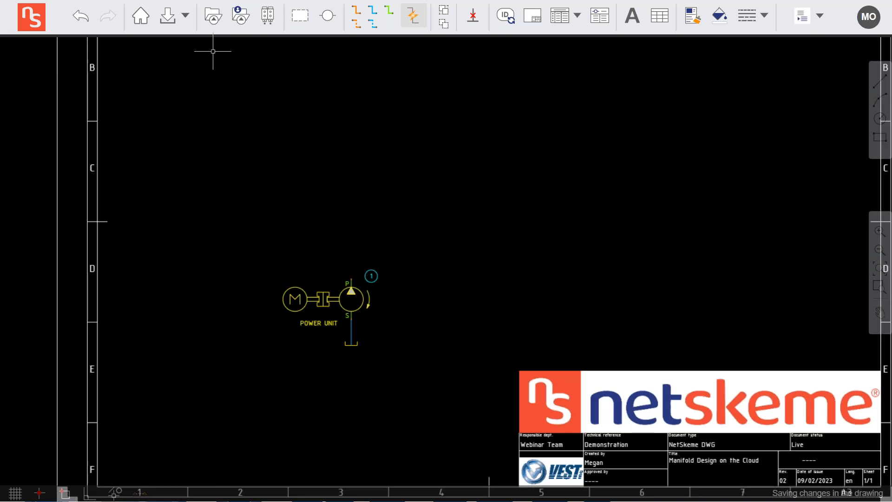
# - Find model code A04B2 in the symbol library and place the Parker A04B2-** relief valve symbol above the pump
pyautogui.click(214, 17)
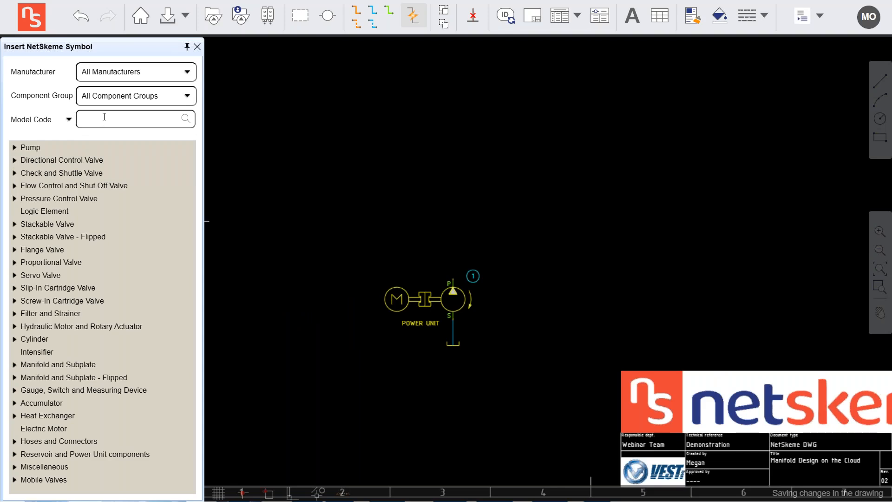
pyautogui.write('A')
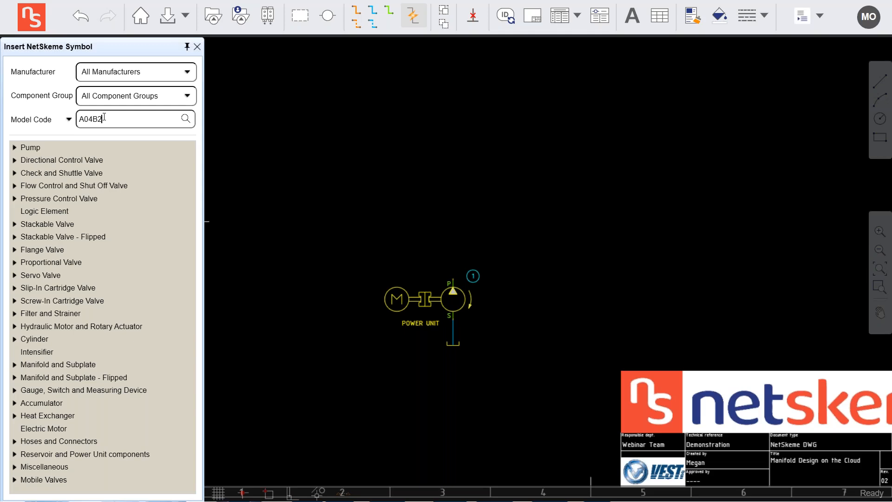
pyautogui.write('04B2')
pyautogui.press('Return')
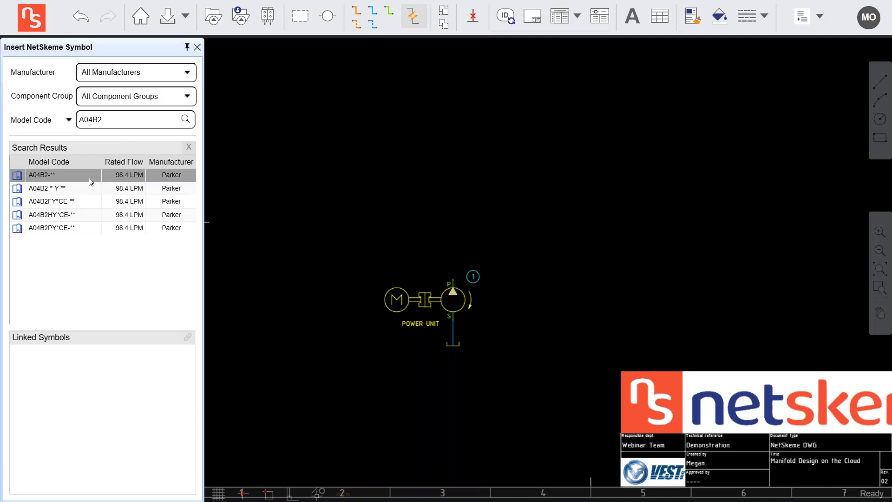
pyautogui.click(88, 177)
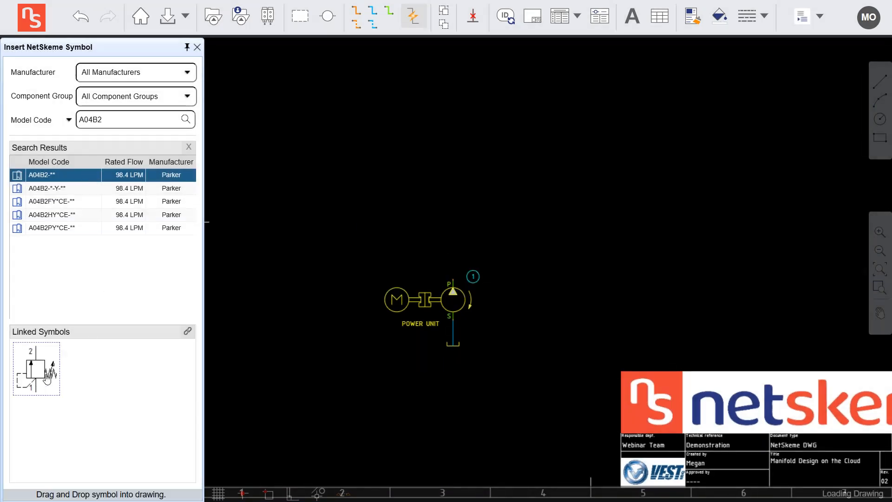
pyautogui.moveTo(47, 379)
pyautogui.mouseDown()
pyautogui.moveTo(444, 209)
pyautogui.moveTo(459, 216)
pyautogui.mouseUp()
pyautogui.click(451, 214)
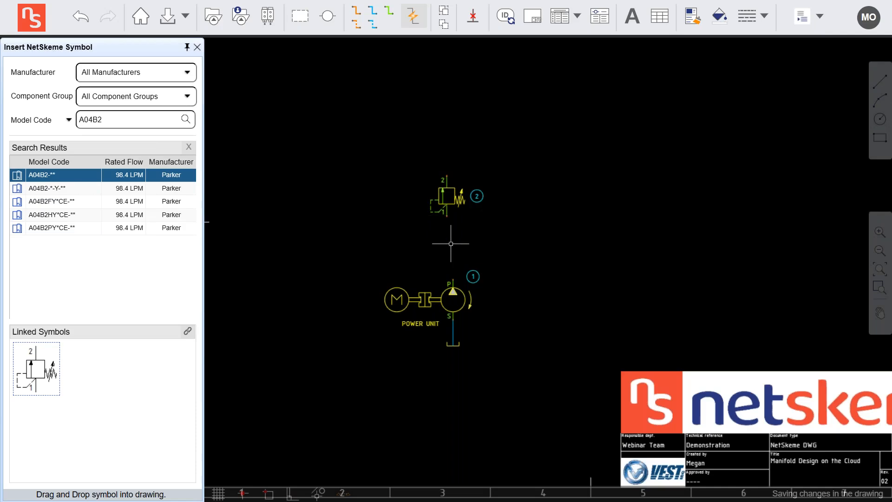
# - Rotate the relief valve symbol 90 degrees clockwise so its ports 1 and 2 lie horizontally
pyautogui.moveTo(454, 225); pyautogui.dragTo(458, 259, button='middle')
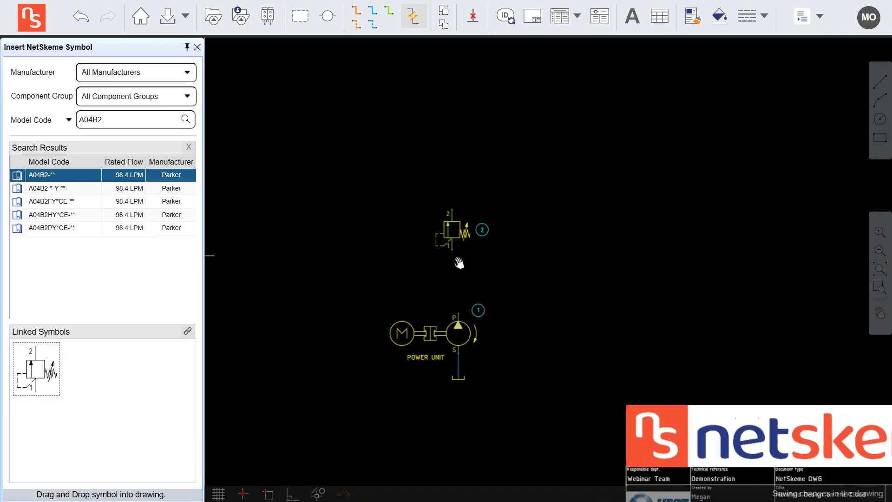
pyautogui.rightClick(452, 230)
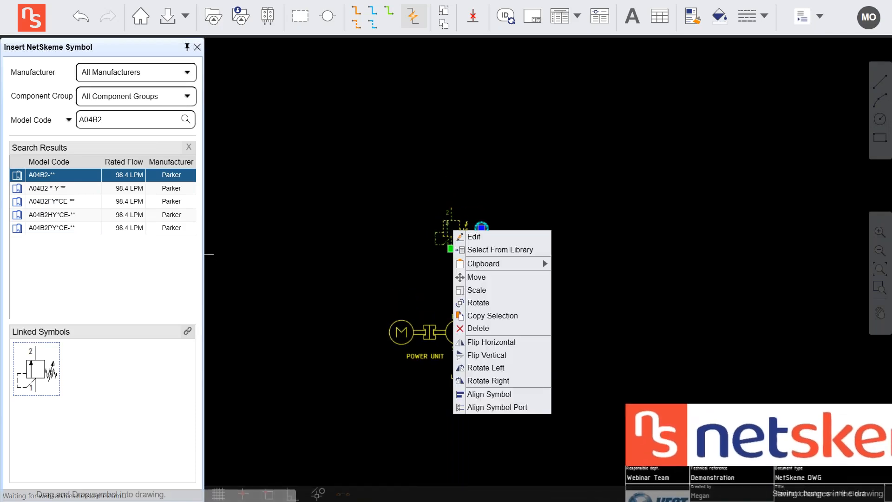
pyautogui.click(489, 381)
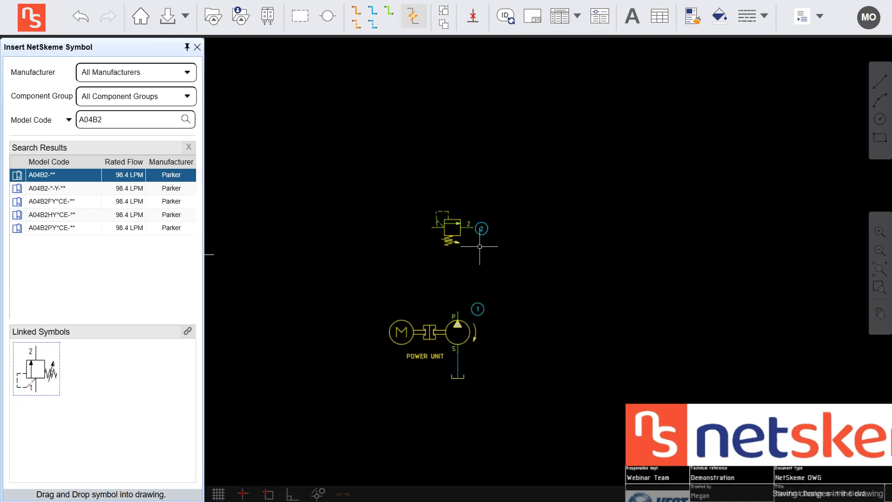
# - Find model code RV10A-01 in the symbol library and place the Hydac check valve symbol up and to the left of the relief valve
pyautogui.doubleClick(120, 122)
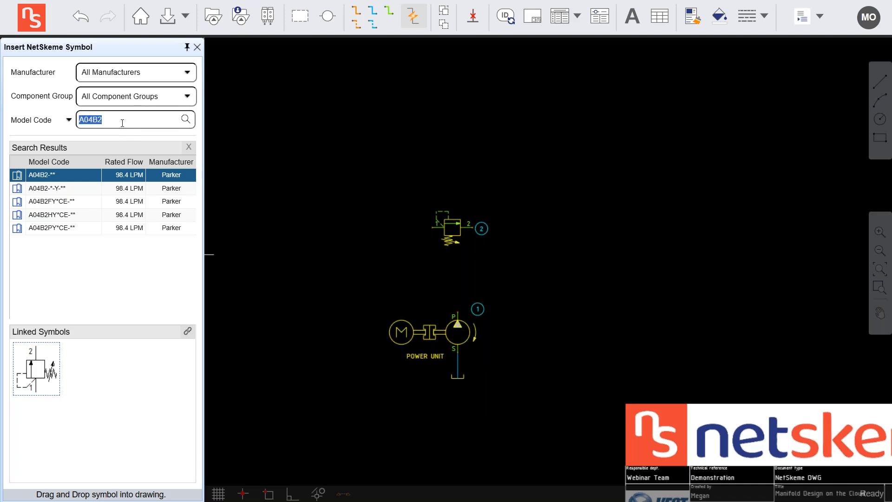
pyautogui.write('RV10A-01')
pyautogui.press('Return')
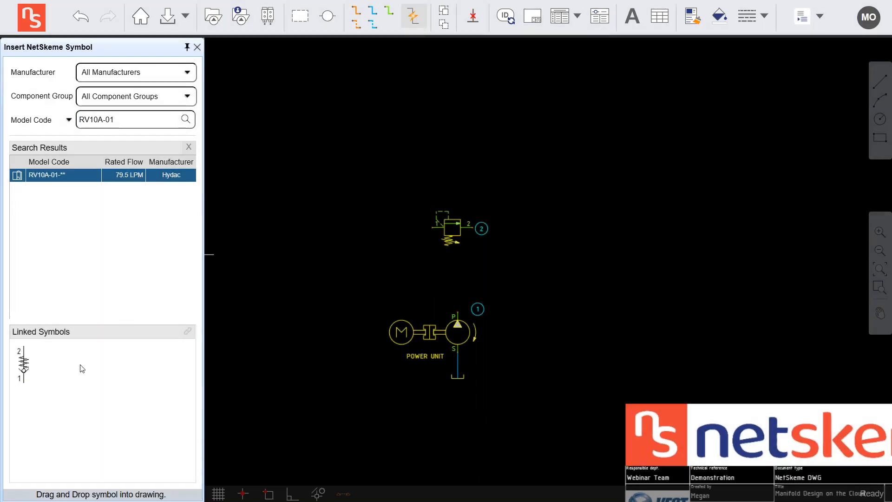
pyautogui.moveTo(23, 363); pyautogui.dragTo(371, 145)
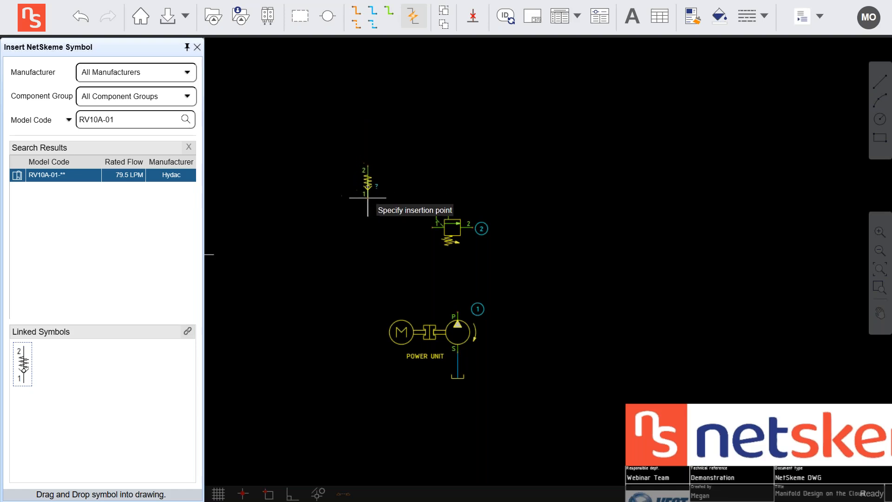
pyautogui.click(368, 198)
# - Review the check valve's model properties and read through its RV10A-01 data sheet, closing both without changes
pyautogui.moveTo(388, 246); pyautogui.dragTo(376, 286, button='middle')
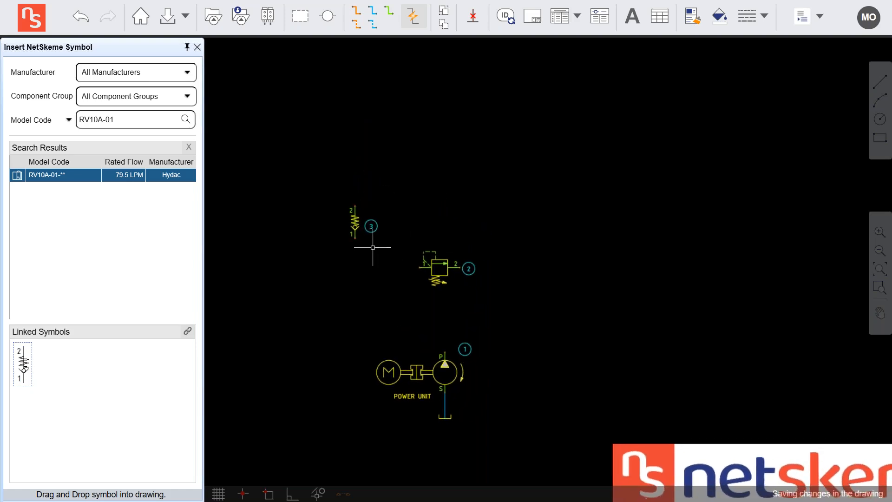
pyautogui.rightClick(356, 222)
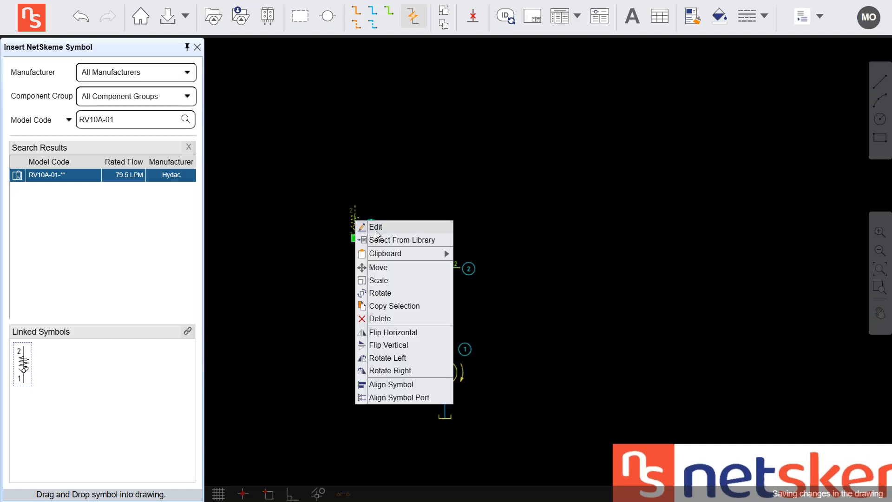
pyautogui.click(376, 228)
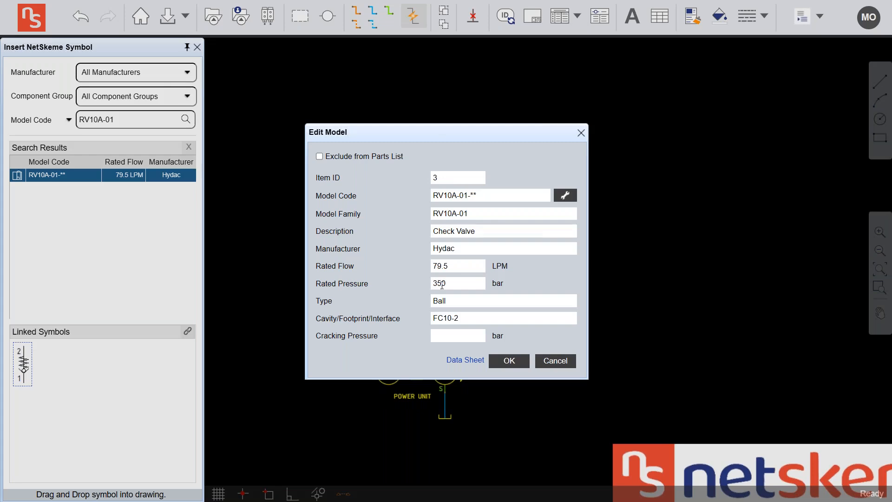
pyautogui.click(465, 361)
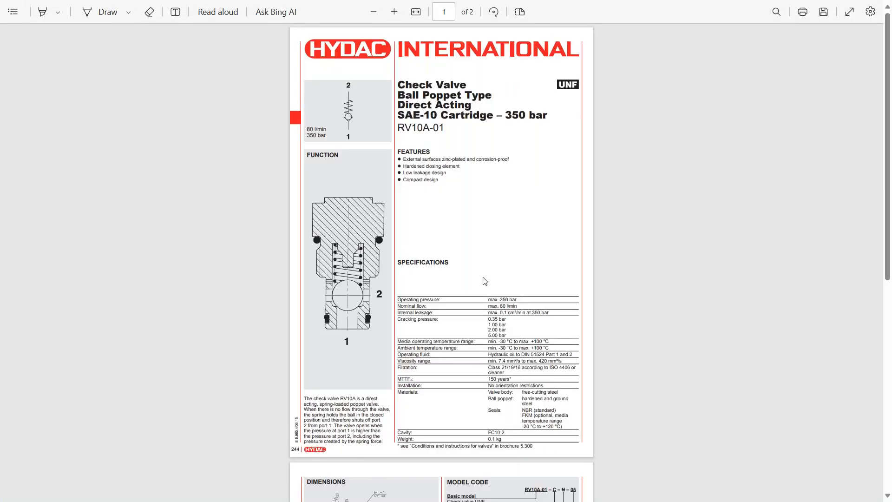
pyautogui.scroll(-8, 485, 281)
pyautogui.moveTo(438, 4)
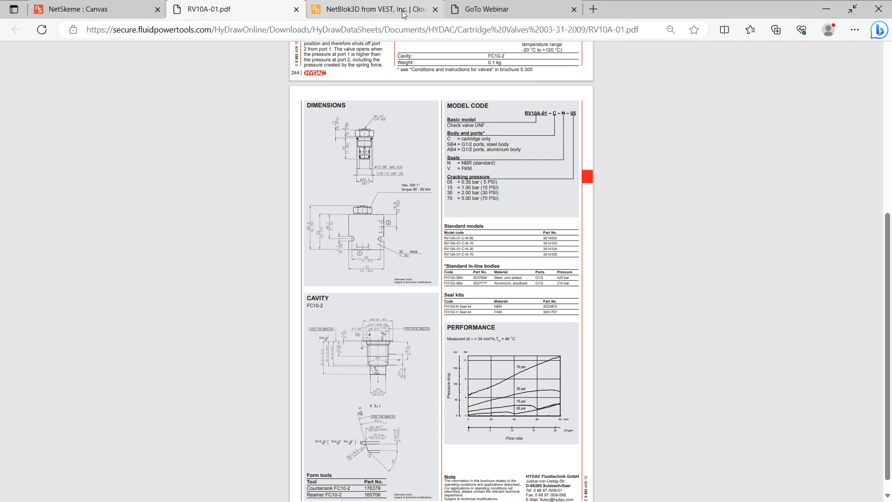
pyautogui.click(102, 9)
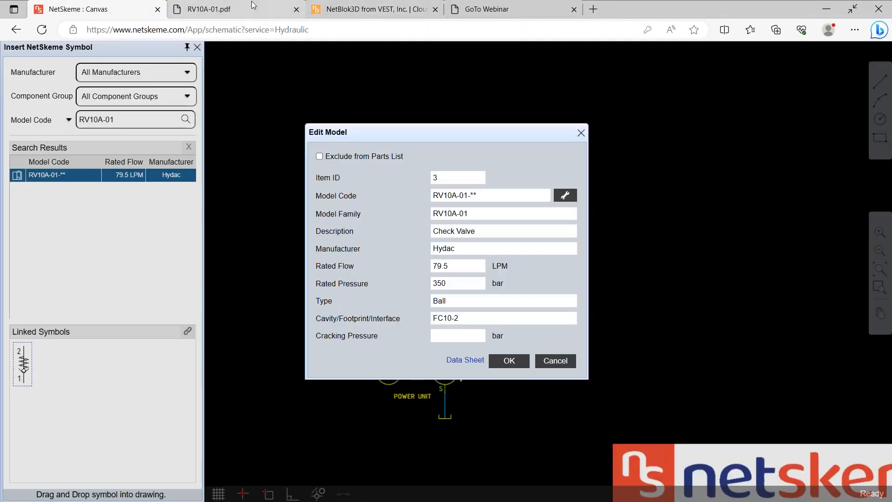
pyautogui.click(296, 9)
pyautogui.click(581, 133)
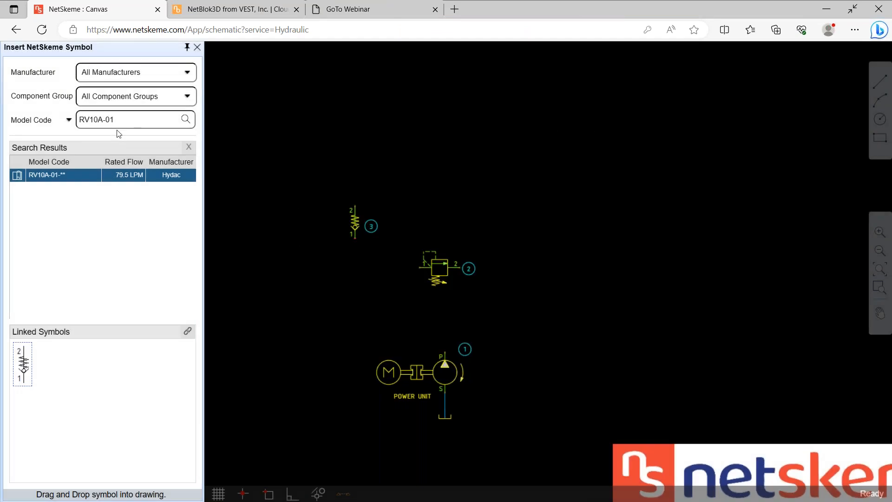
# - Find model code 4WE6J6X in the symbol library and place the Bosch Rexroth directional valve symbol without subplate ports above the relief valve
pyautogui.tripleClick(135, 120)
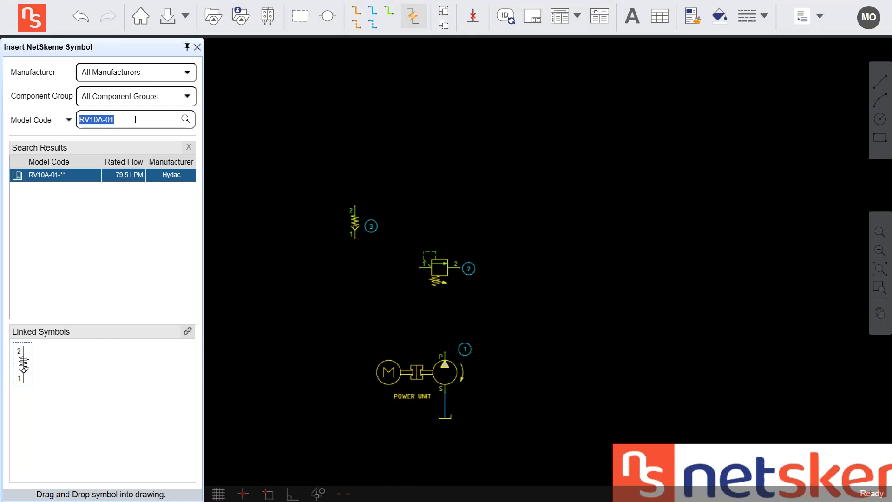
pyautogui.write('4WE6J6X')
pyautogui.press('Return')
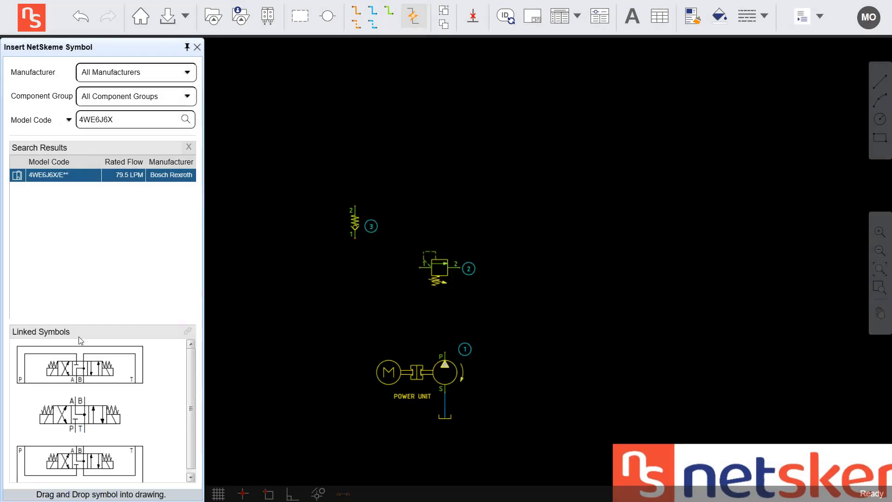
pyautogui.moveTo(79, 420); pyautogui.dragTo(432, 192)
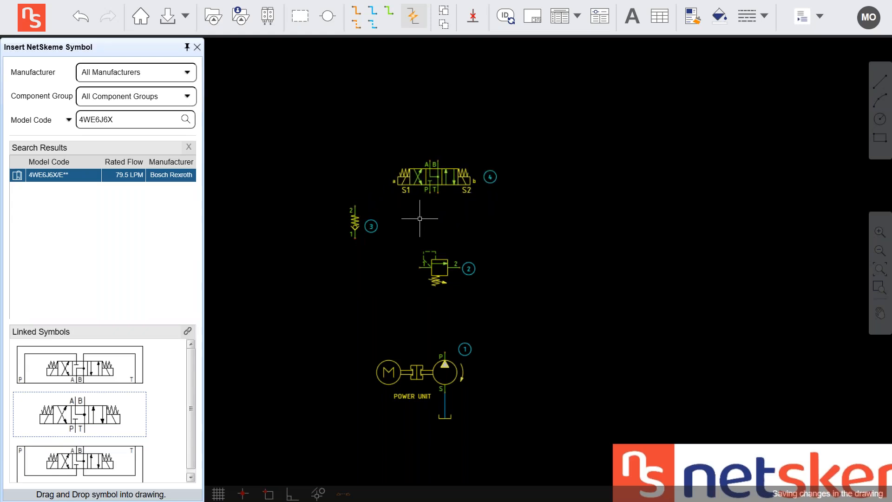
# - Find model code CKCB in the symbol library and place the Sun Hydraulics three-port check valve symbol above the directional valve's left half
pyautogui.moveTo(414, 214); pyautogui.dragTo(411, 238, button='middle')
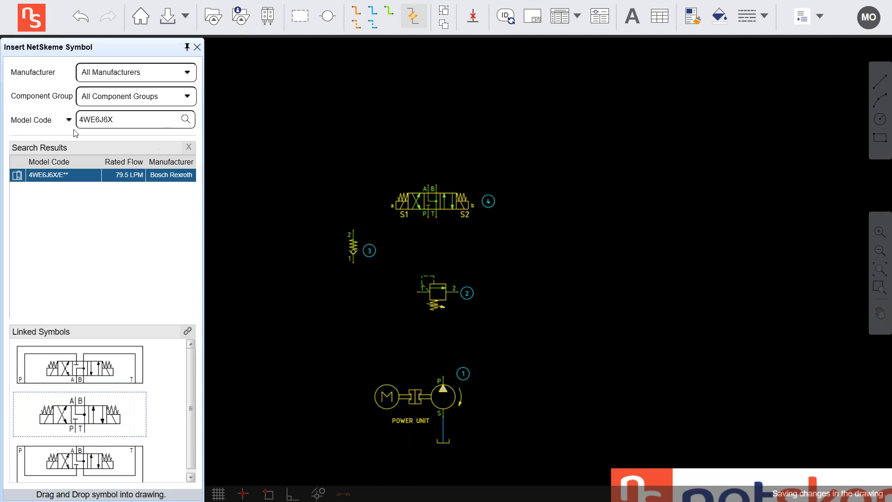
pyautogui.doubleClick(143, 121)
pyautogui.moveTo(141, 121); pyautogui.dragTo(44, 117)
pyautogui.doubleClick(99, 117)
pyautogui.write('CKCB')
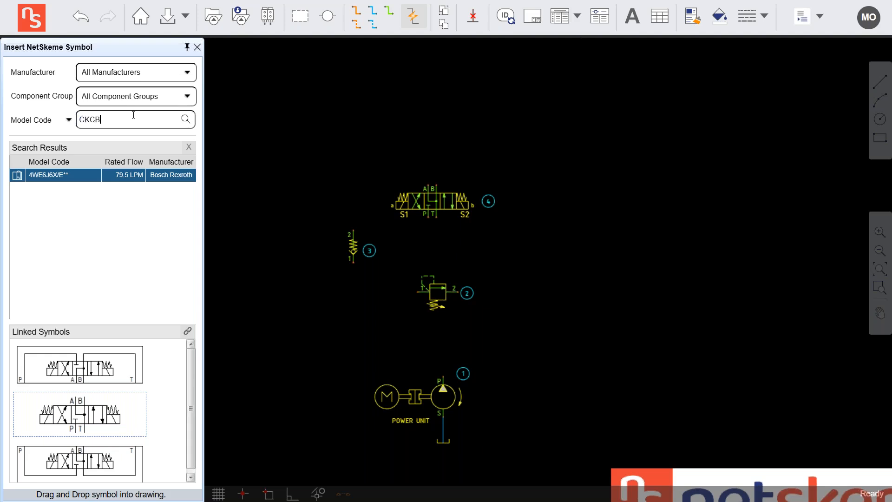
pyautogui.press('Return')
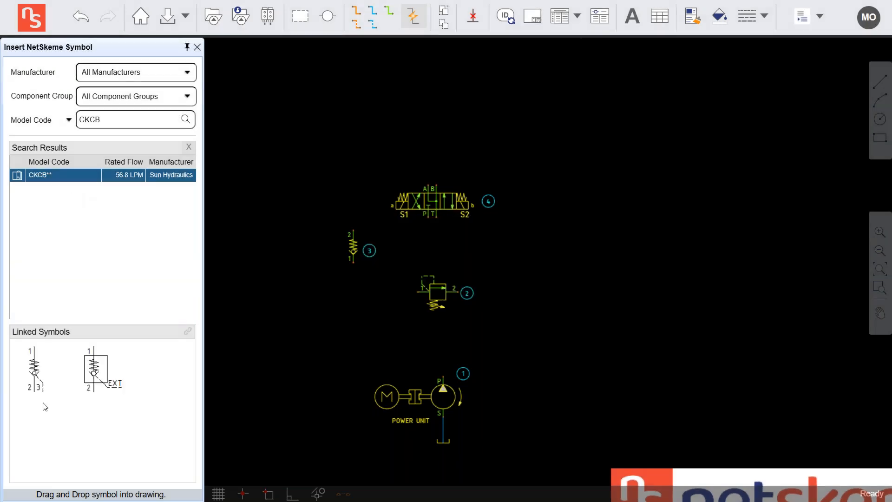
pyautogui.moveTo(41, 391); pyautogui.dragTo(392, 143)
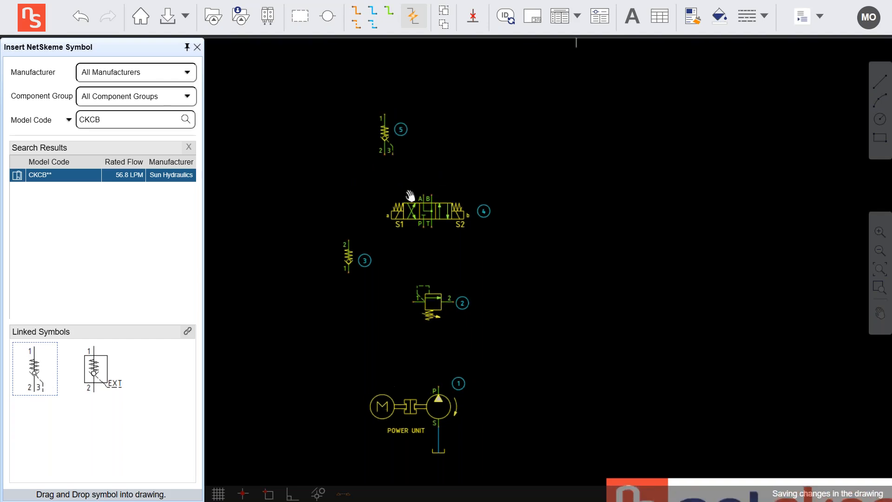
# - Copy the CKCB check valve symbol and paste the duplicate level with it, above the directional valve's right end
pyautogui.rightClick(383, 150)
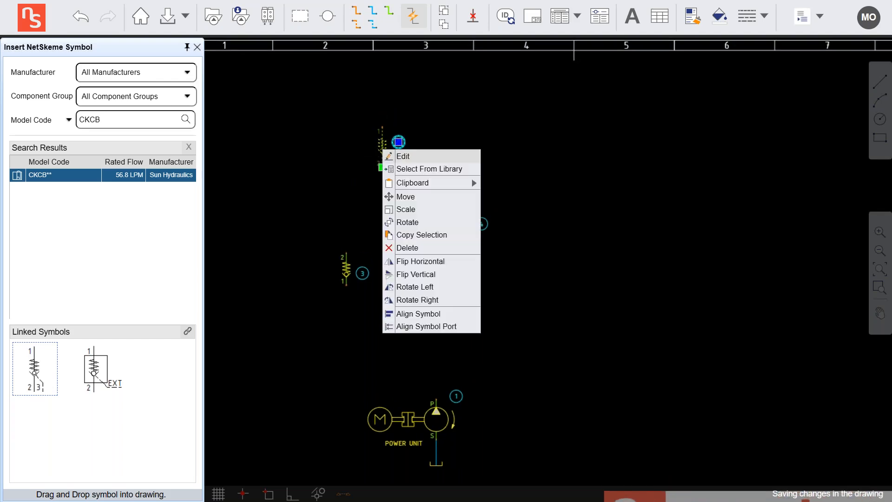
pyautogui.click(478, 130)
pyautogui.click(383, 147)
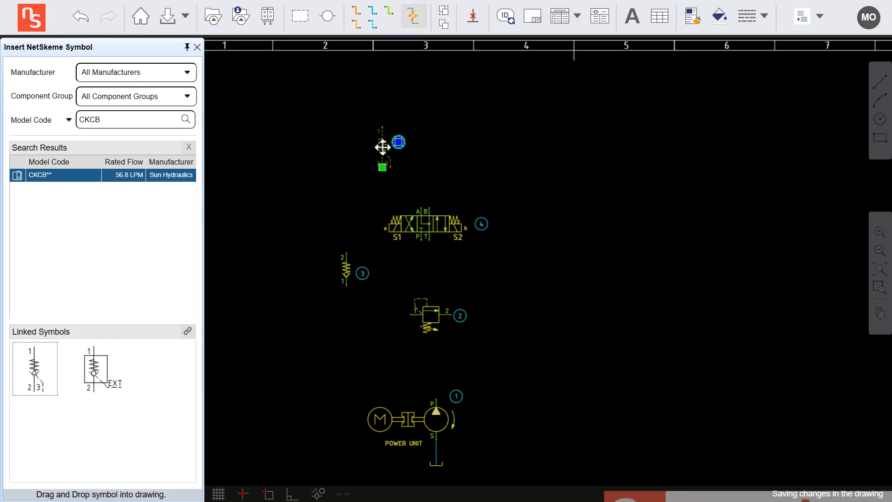
pyautogui.hotkey('ctrl', 'c')
pyautogui.hotkey('ctrl', 'v')
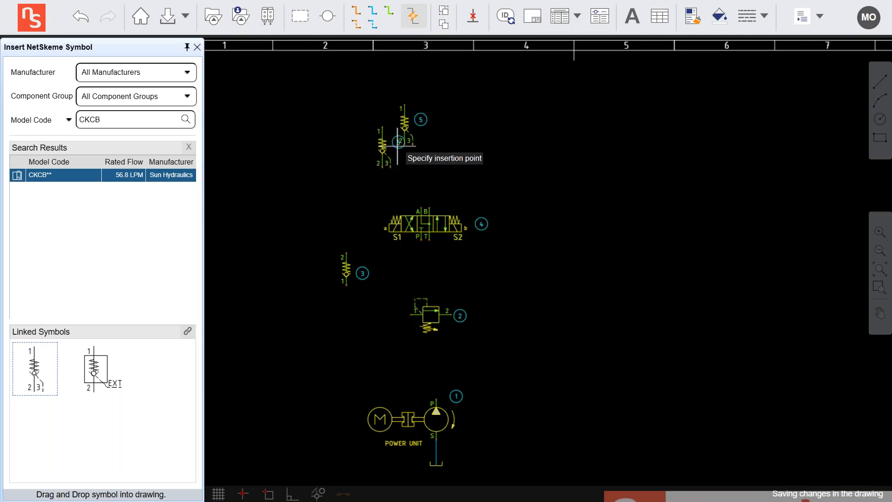
pyautogui.click(452, 168)
# - Flip the copied check valve horizontally and move both CKCB check valves slightly down toward the directional valve
pyautogui.rightClick(459, 150)
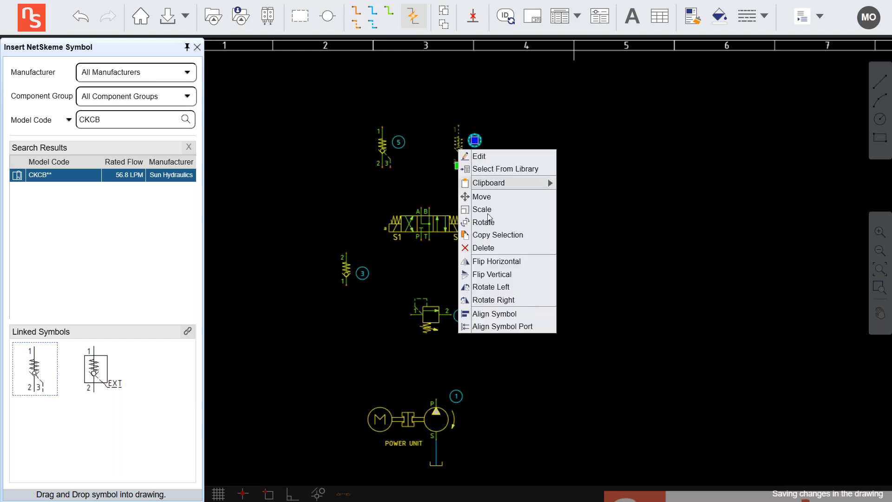
pyautogui.click(496, 262)
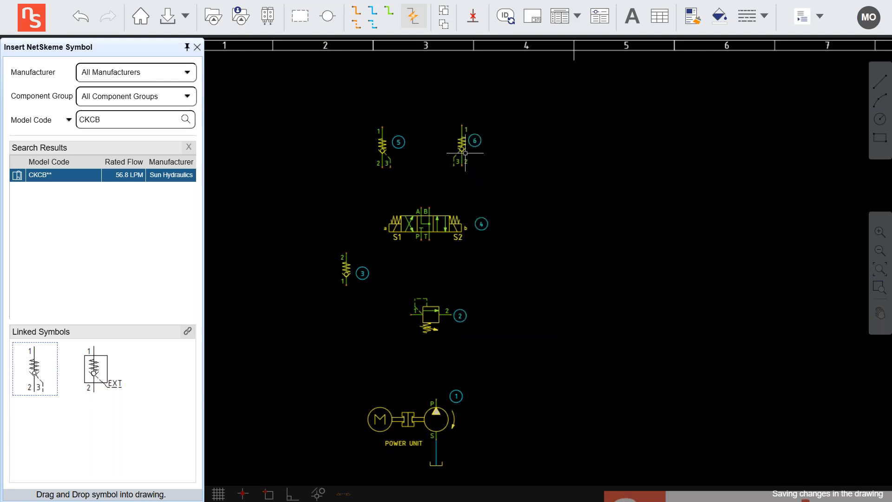
pyautogui.moveTo(463, 153); pyautogui.dragTo(461, 167)
pyautogui.moveTo(383, 150); pyautogui.dragTo(382, 163)
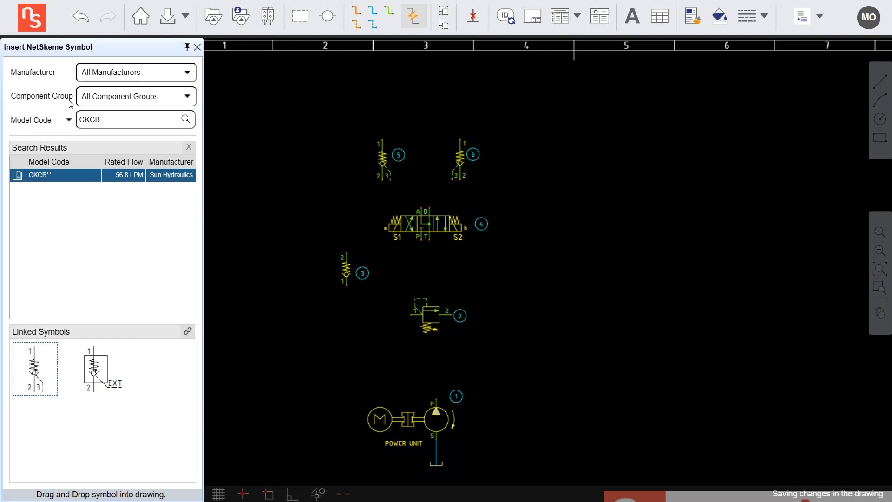
# - Place the plain double-acting cylinder symbol from the Cylinder category above the two CKCB check valves
pyautogui.click(188, 147)
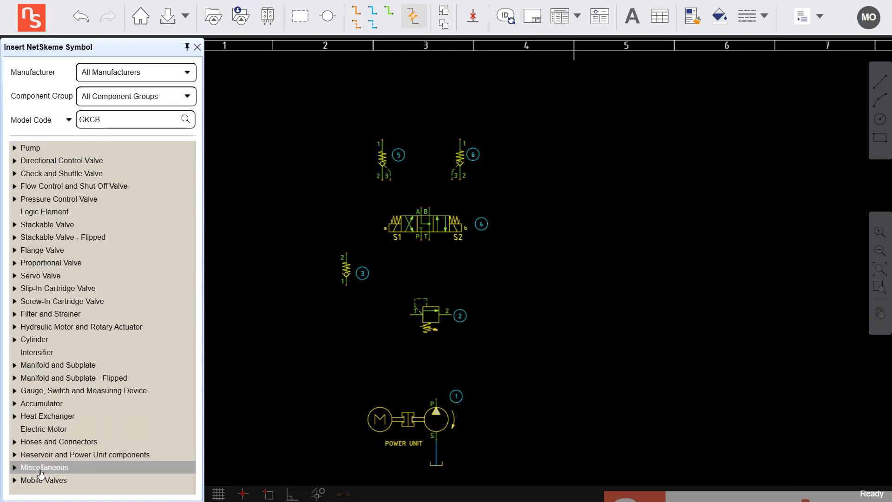
pyautogui.click(14, 340)
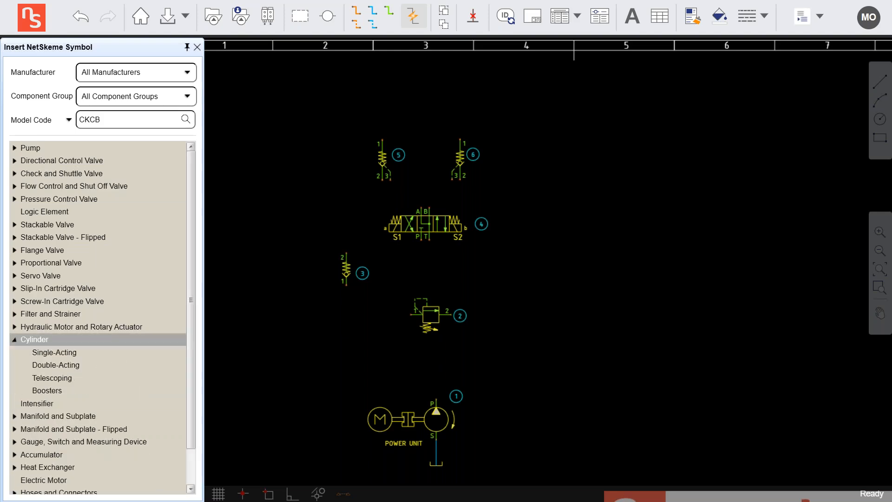
pyautogui.click(64, 365)
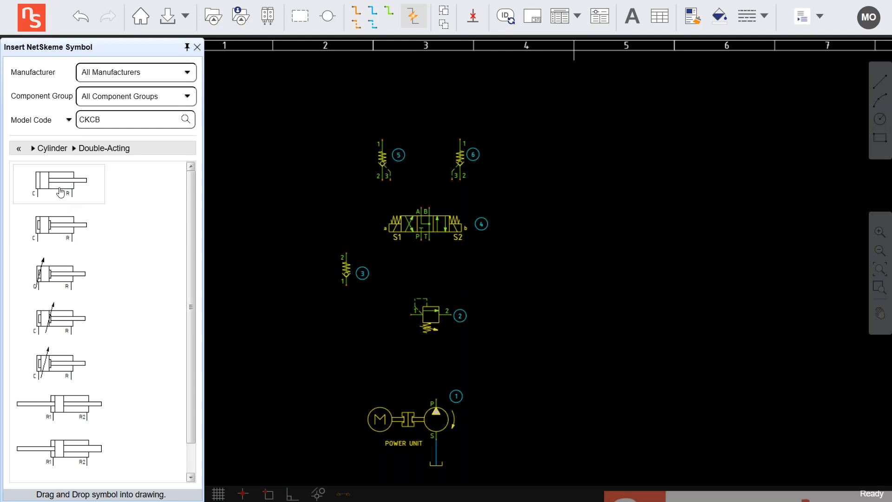
pyautogui.moveTo(59, 183)
pyautogui.mouseDown()
pyautogui.moveTo(316, 188)
pyautogui.moveTo(399, 93)
pyautogui.mouseUp()
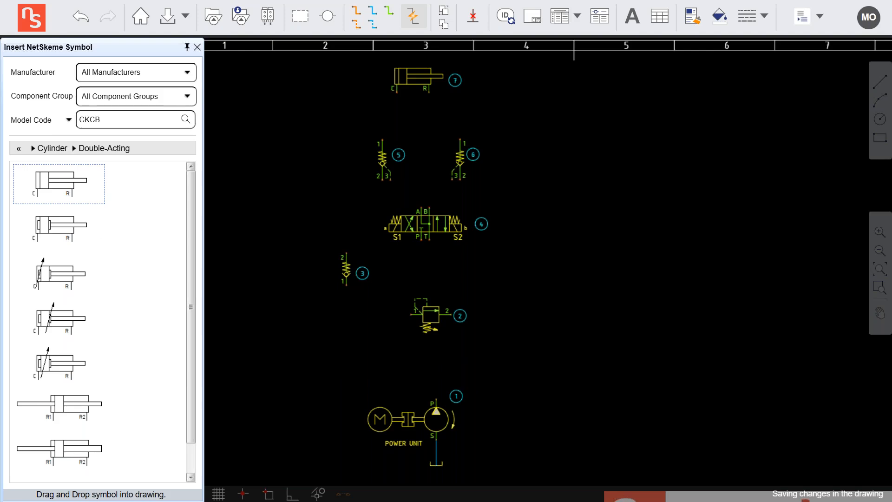
# - Place the open-top reservoir symbol from the Reservoir and Power Unit components category to the right of the pump
pyautogui.click(18, 147)
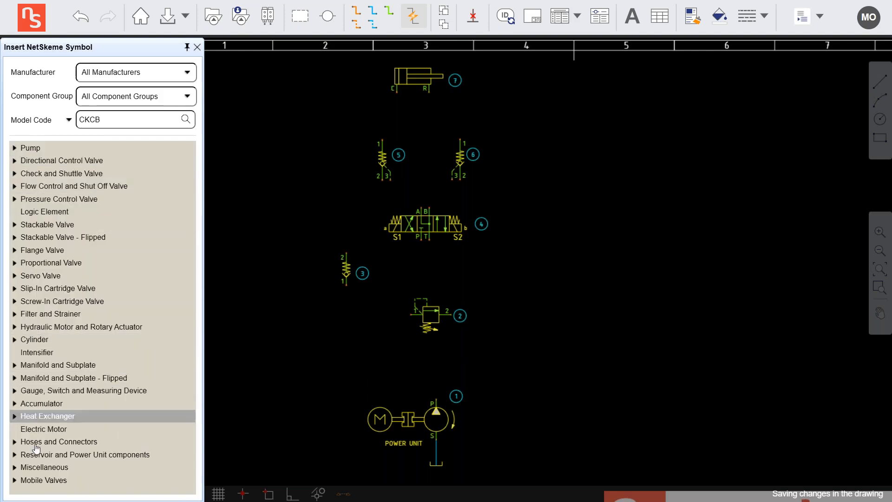
pyautogui.click(15, 455)
pyautogui.click(65, 468)
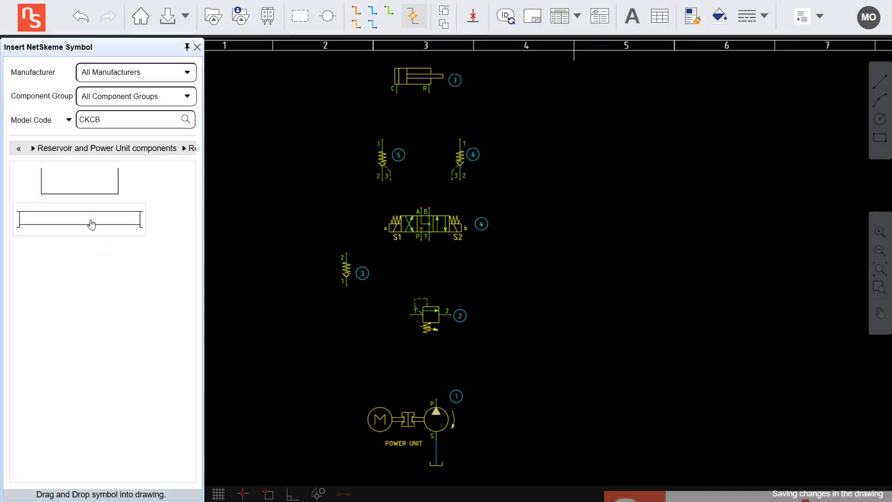
pyautogui.moveTo(75, 198)
pyautogui.mouseDown()
pyautogui.moveTo(454, 424)
pyautogui.moveTo(514, 424)
pyautogui.moveTo(510, 418)
pyautogui.mouseUp()
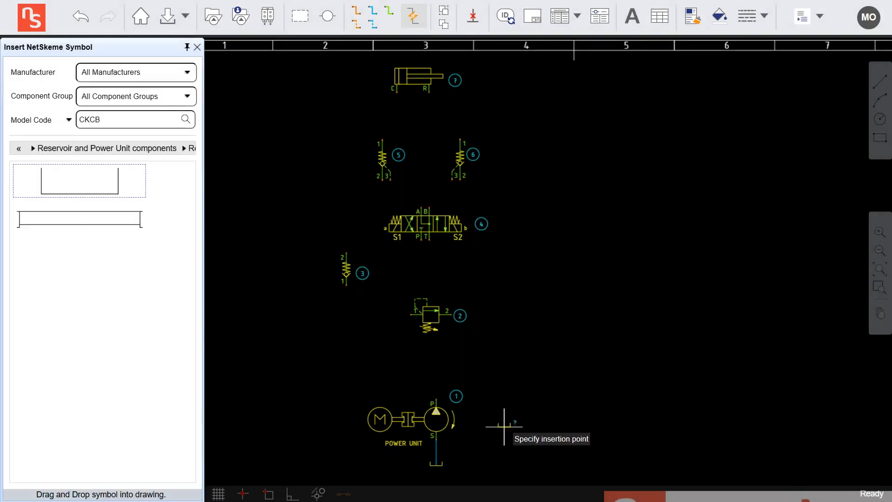
pyautogui.click(505, 424)
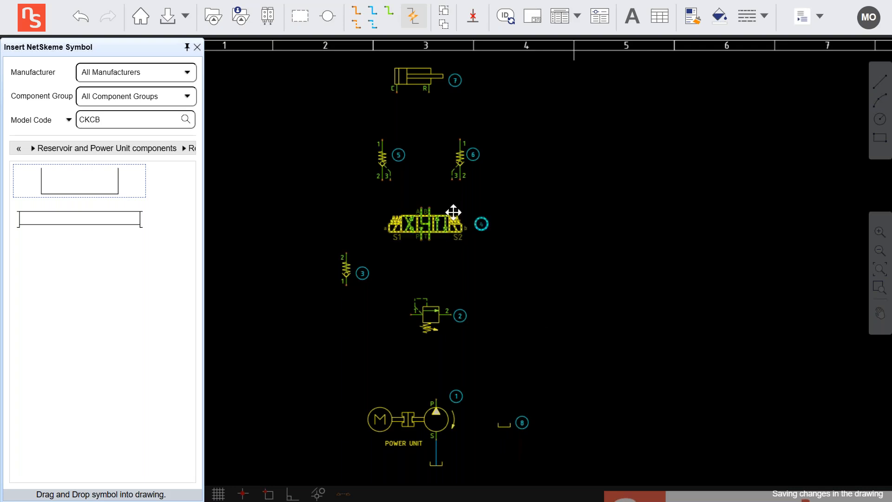
# - Draw a rectangular manifold boundary around all the valves, leaving the cylinder, power unit and reservoir outside
pyautogui.click(300, 16)
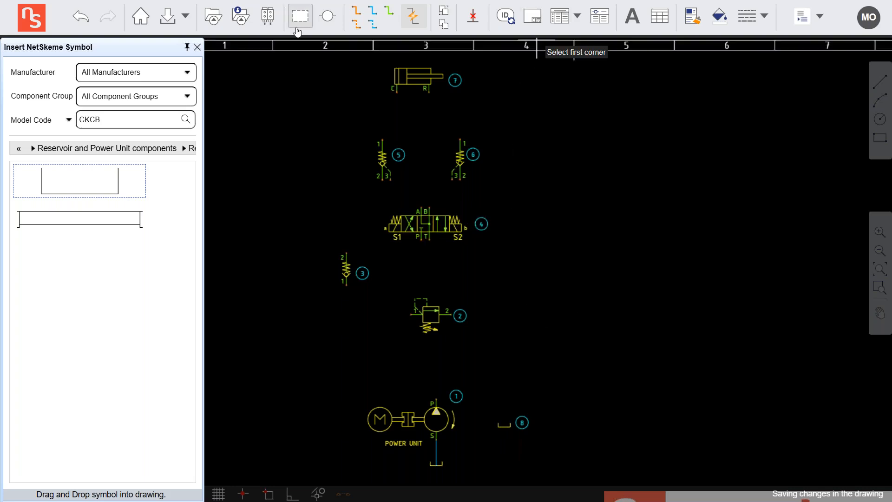
pyautogui.click(295, 116)
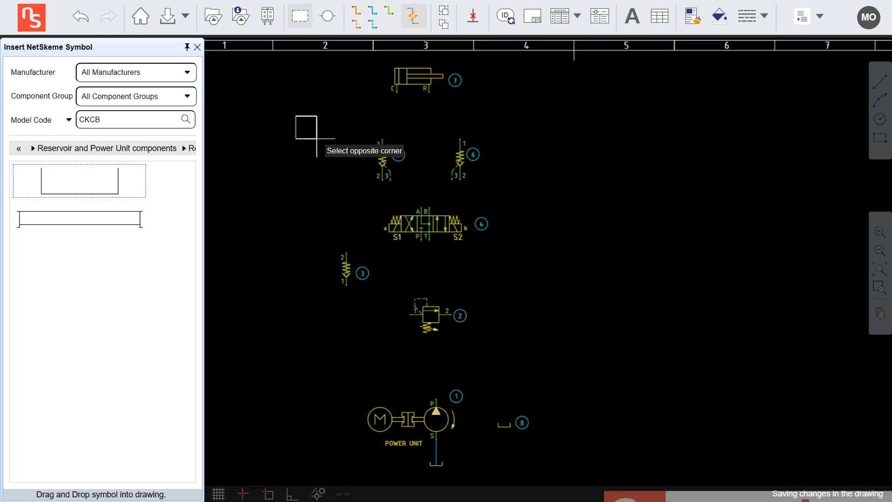
pyautogui.click(549, 377)
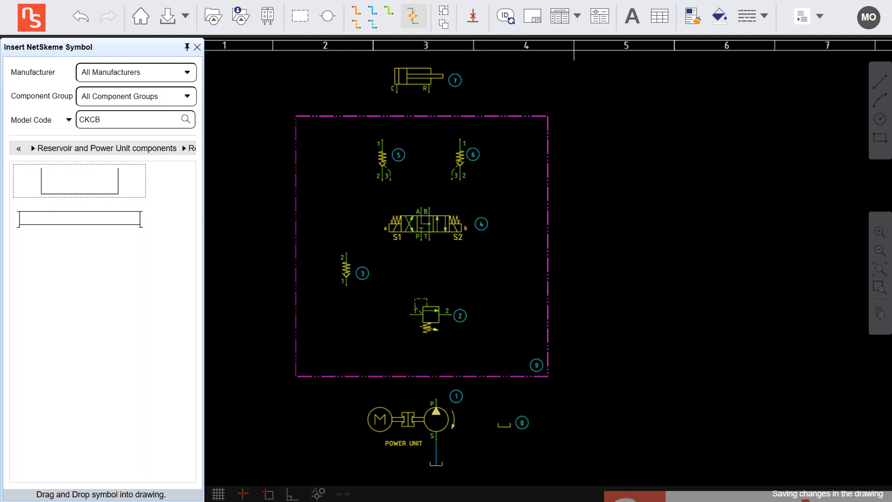
# - Exclude the power unit pump symbol from the parts list
pyautogui.rightClick(447, 424)
pyautogui.click(484, 325)
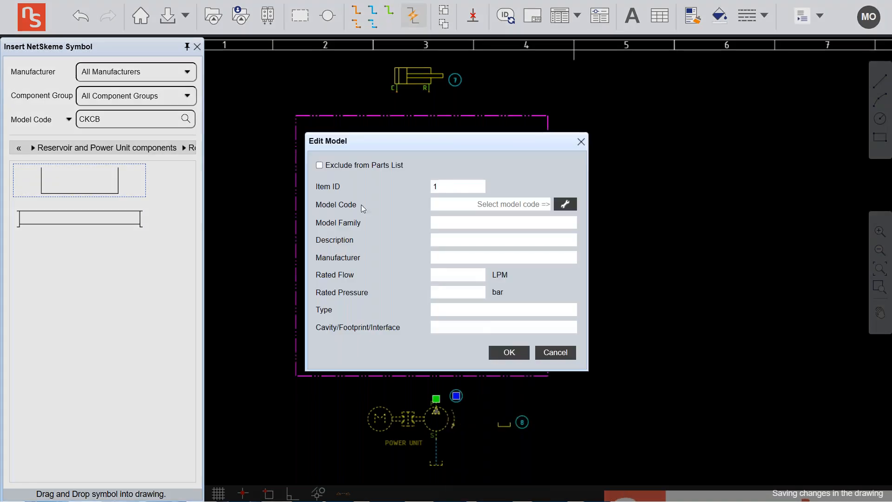
pyautogui.click(320, 166)
pyautogui.click(509, 352)
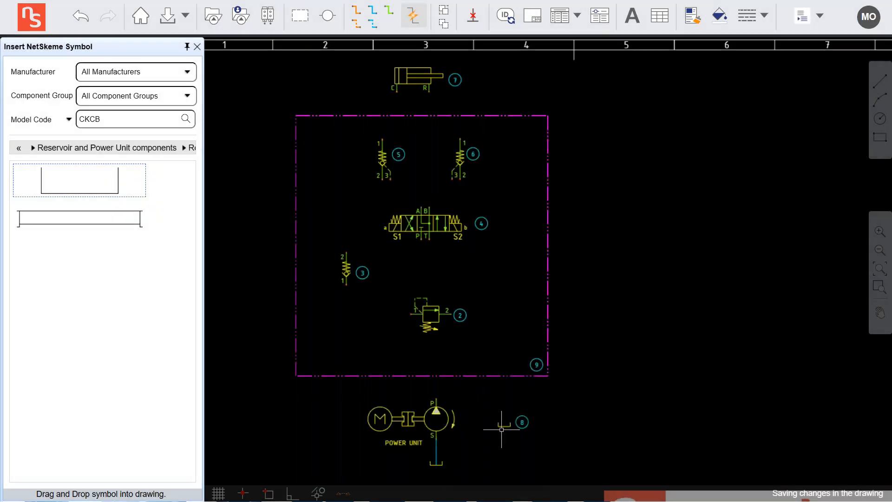
# - Exclude the reservoir symbol beside the pump from the parts list
pyautogui.rightClick(502, 424)
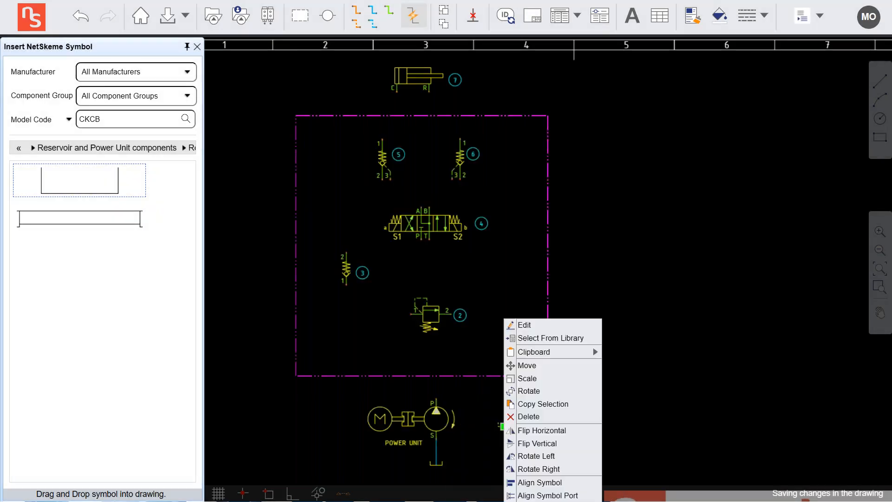
pyautogui.click(535, 327)
pyautogui.click(320, 182)
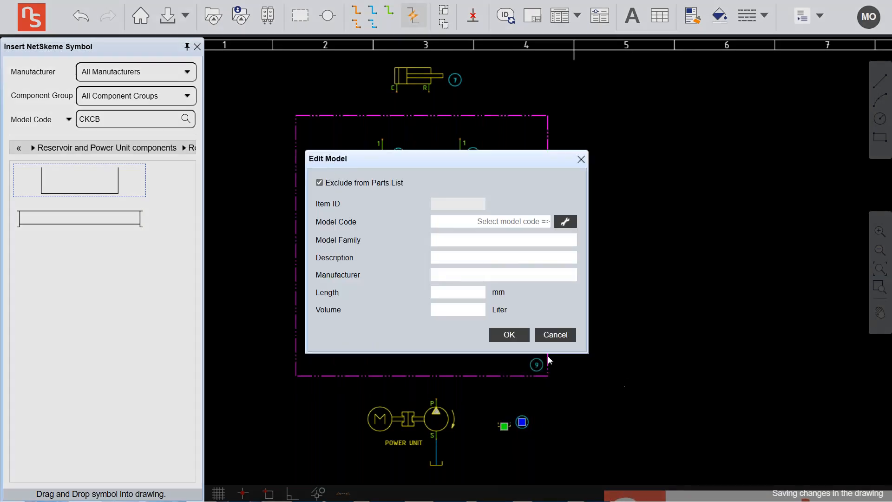
pyautogui.click(509, 334)
# - Exclude the double-acting cylinder symbol from the parts list
pyautogui.click(419, 83)
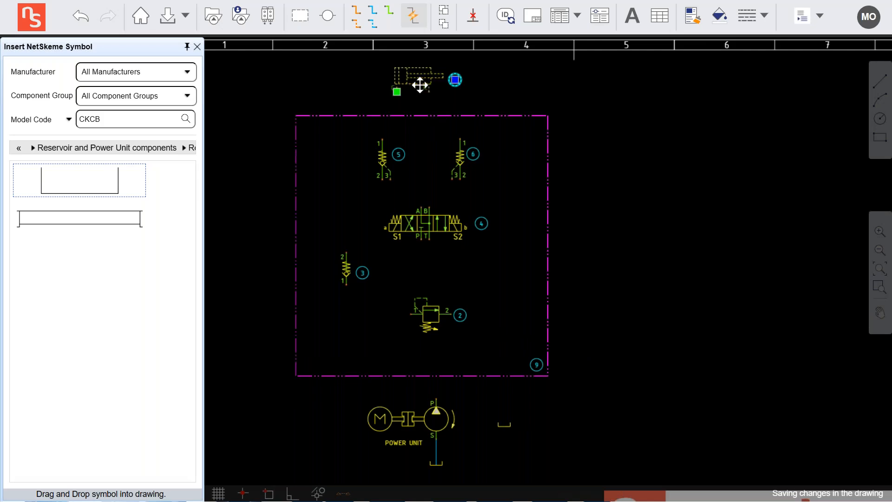
pyautogui.rightClick(418, 84)
pyautogui.click(432, 90)
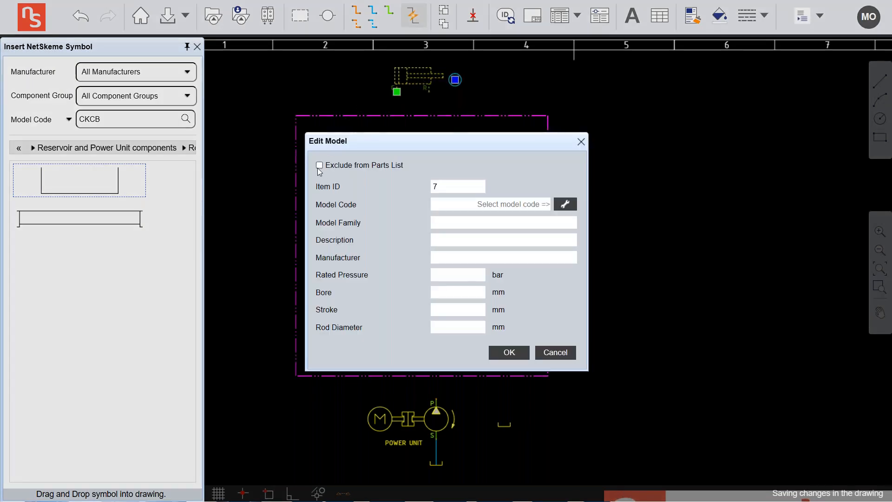
pyautogui.click(319, 165)
pyautogui.click(509, 352)
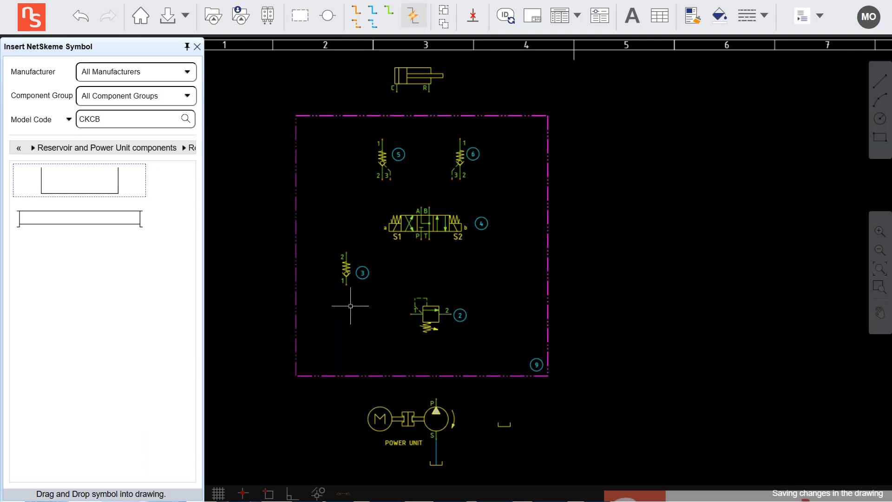
# - Insert two #6 SAE O-ring ports named C1 and C2 on the manifold's upper boundary, above check valves 5 and 6
pyautogui.click(328, 16)
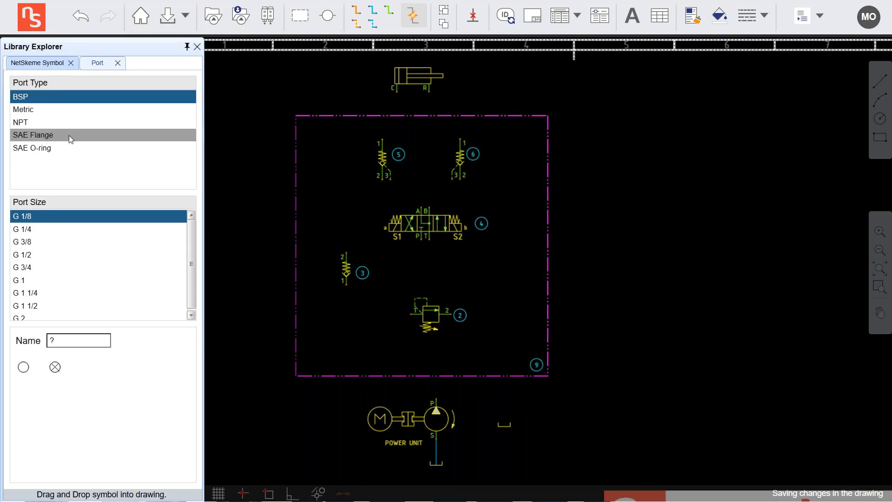
pyautogui.click(48, 134)
pyautogui.click(47, 148)
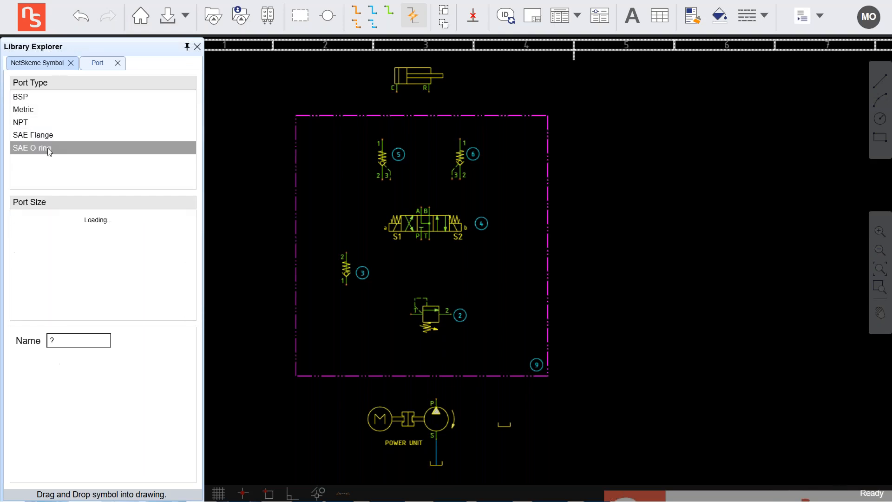
pyautogui.click(33, 242)
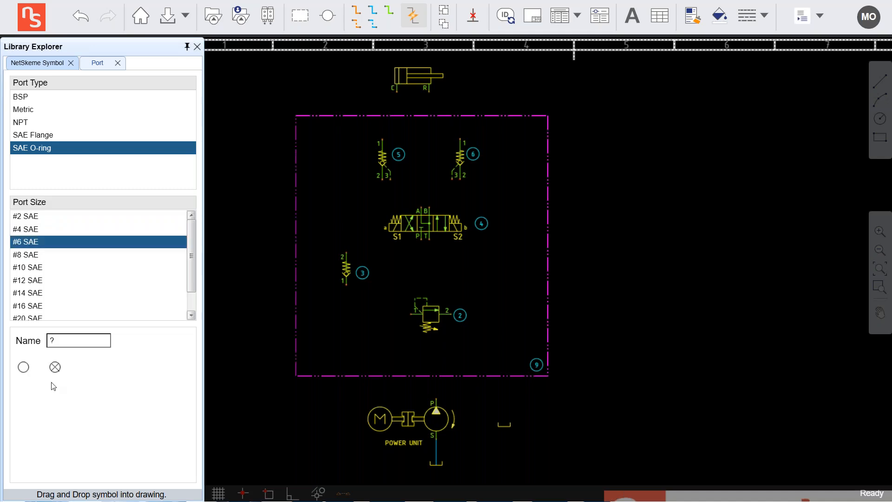
pyautogui.click(24, 368)
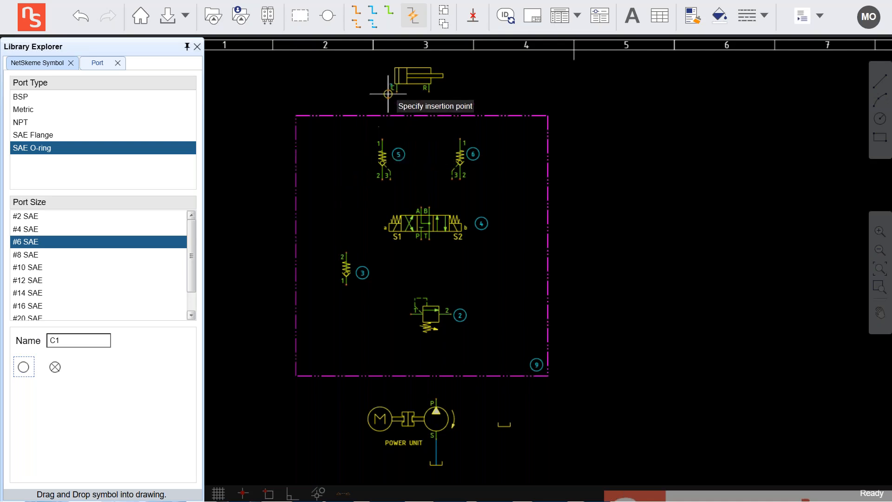
pyautogui.click(381, 115)
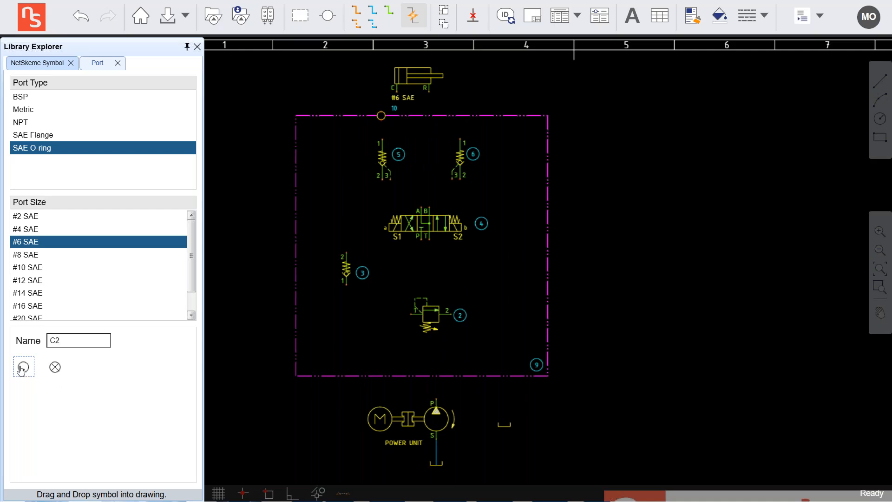
pyautogui.click(458, 115)
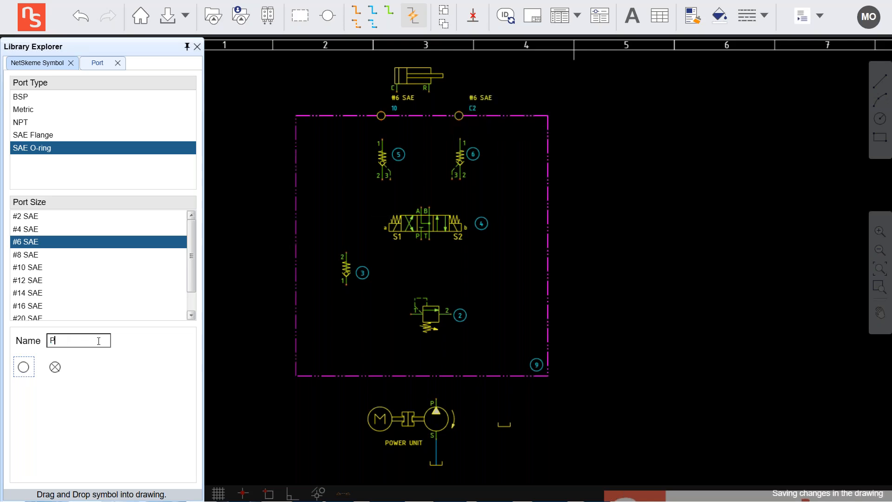
# - Insert #6 SAE O-ring ports P above the pump and T above the separate reservoir on the manifold's lower boundary
pyautogui.click(434, 376)
pyautogui.moveTo(25, 377); pyautogui.dragTo(558, 407)
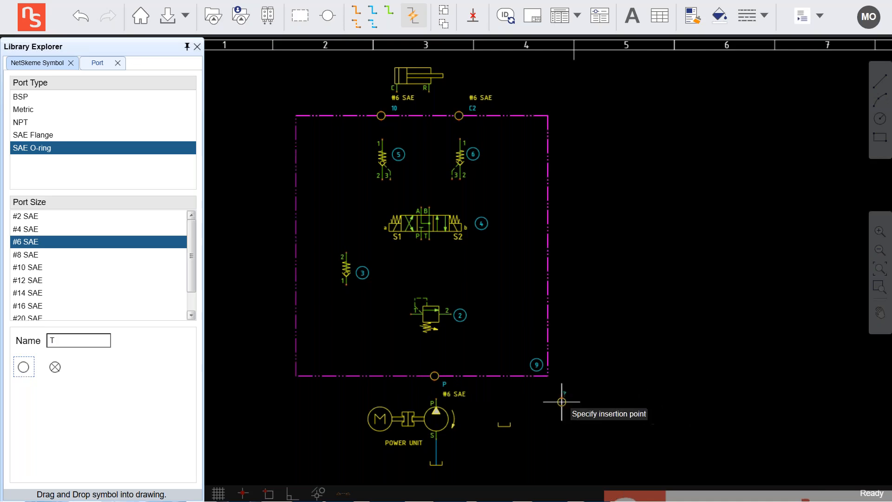
pyautogui.click(502, 376)
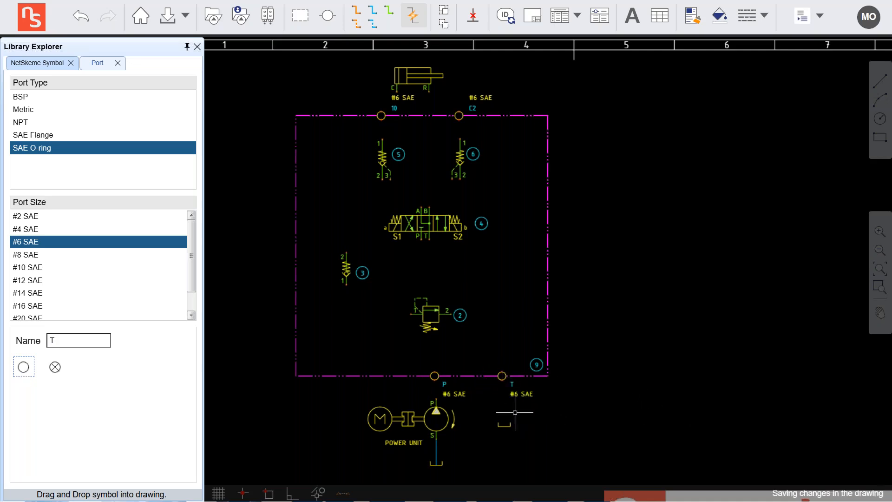
# - Change port T to an SAE O-ring port of size #8 SAE and close the port library
pyautogui.rightClick(503, 377)
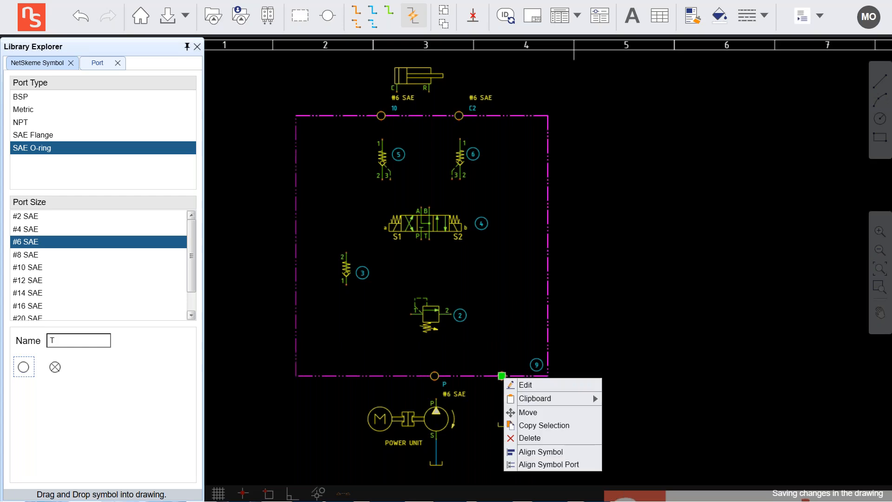
pyautogui.click(548, 386)
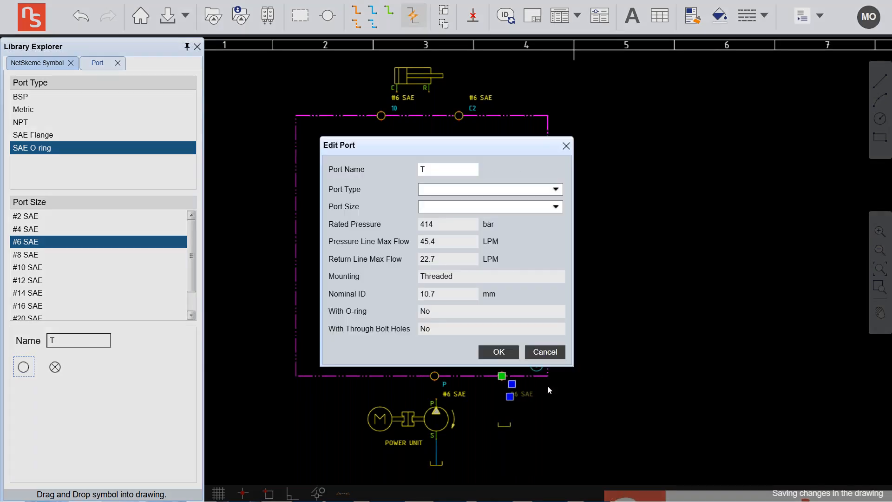
pyautogui.click(514, 210)
pyautogui.click(489, 248)
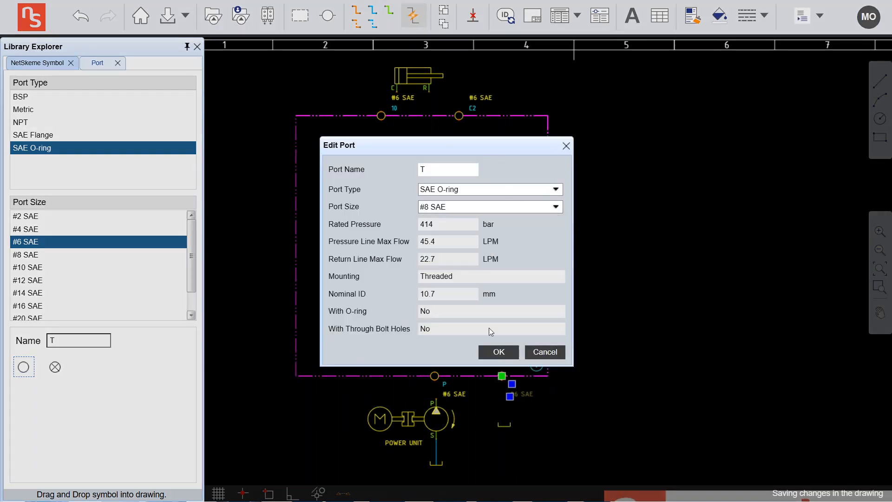
pyautogui.click(501, 352)
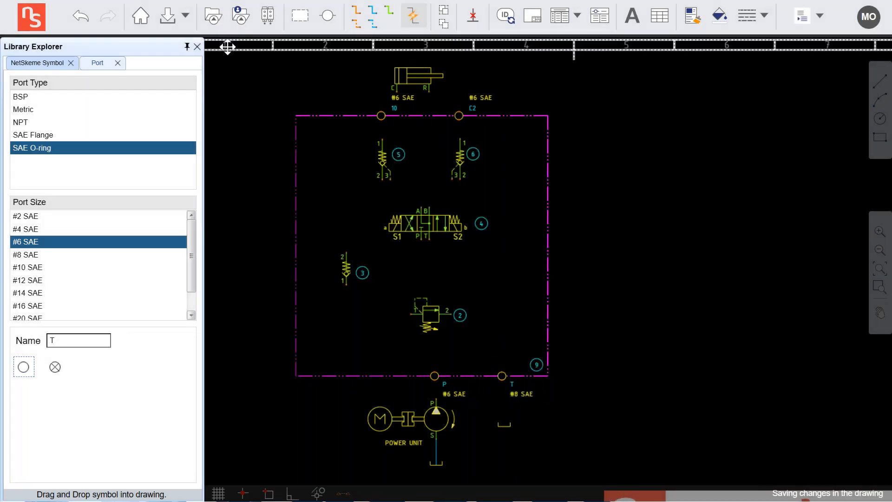
pyautogui.click(196, 46)
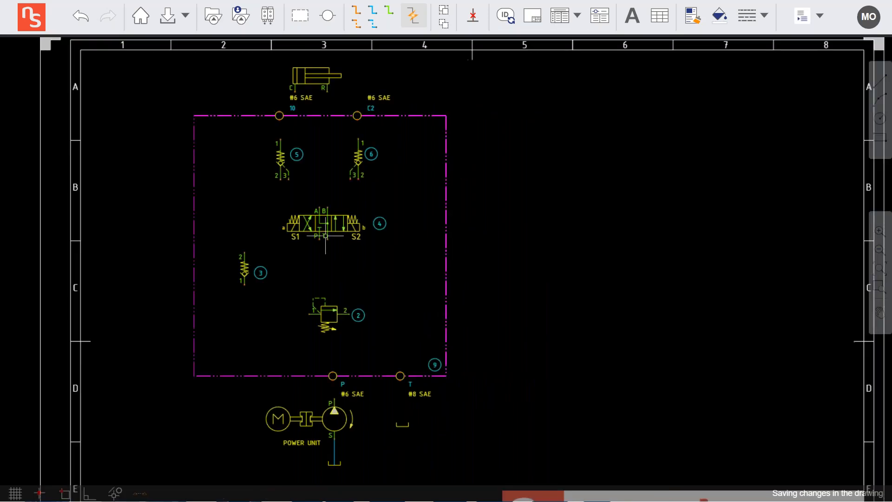
# - Draw a reservoir line from manifold port T down to the reservoir symbol below it
pyautogui.click(371, 13)
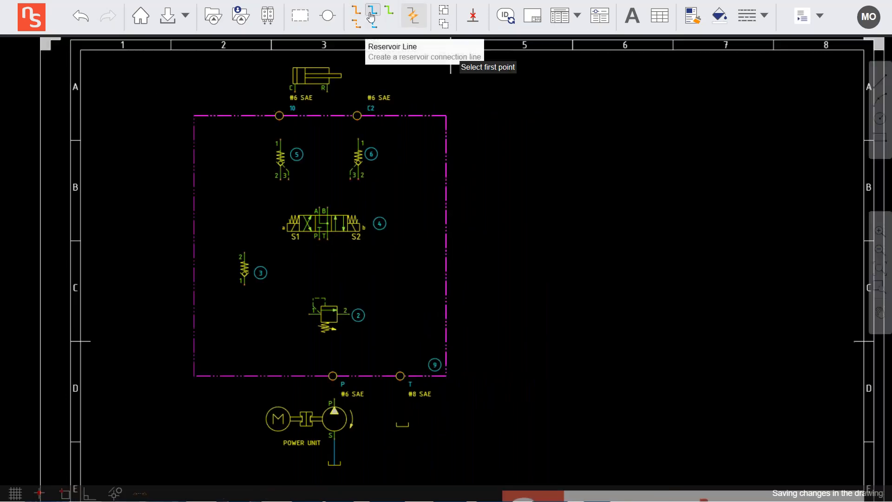
pyautogui.click(400, 378)
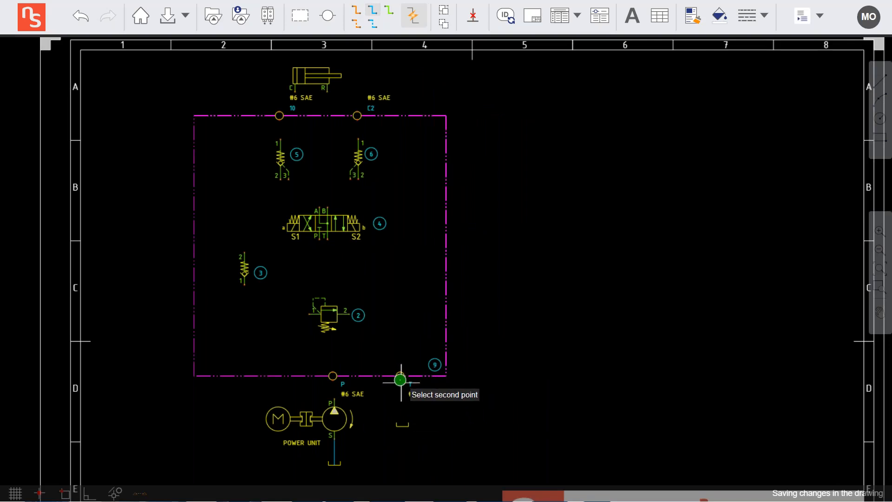
pyautogui.click(400, 426)
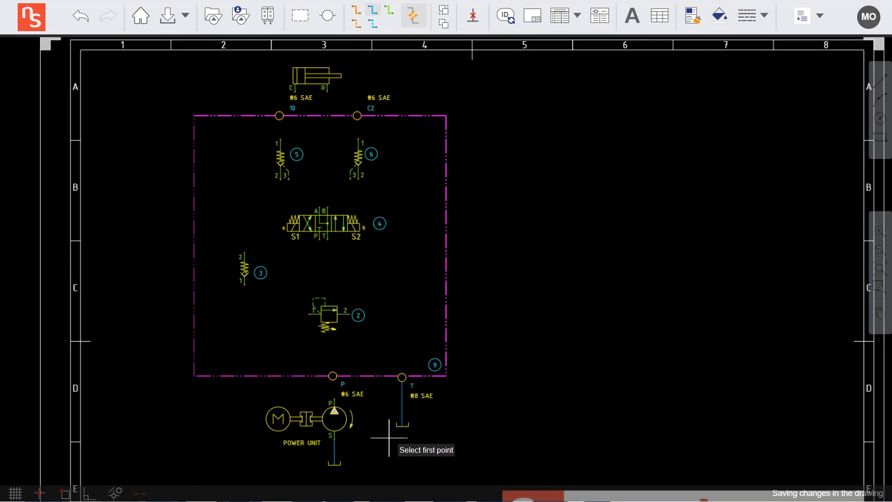
# - Draw reservoir lines from manifold port T to directional valve 4's T port and from relief valve 2's port 2 to that line
pyautogui.click(401, 378)
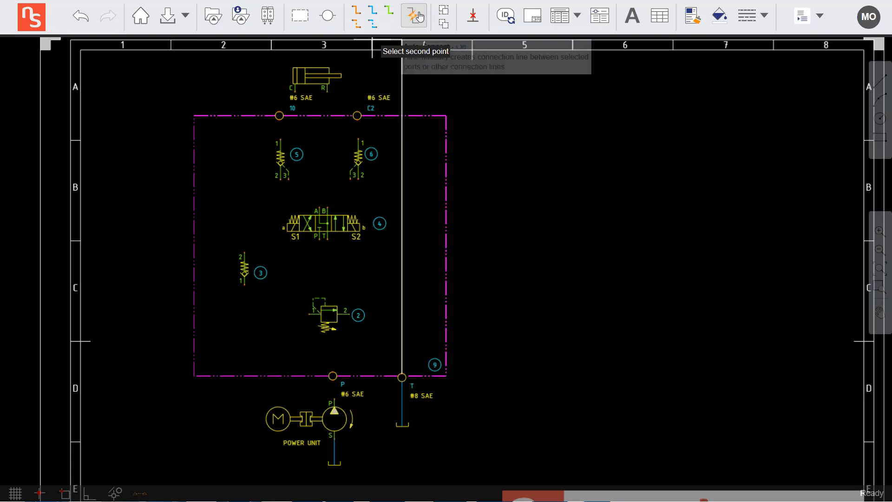
pyautogui.click(325, 239)
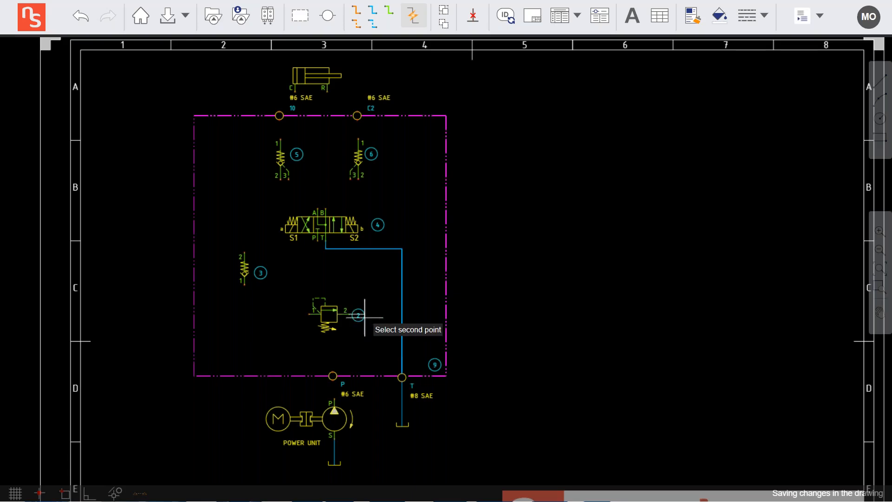
pyautogui.click(402, 313)
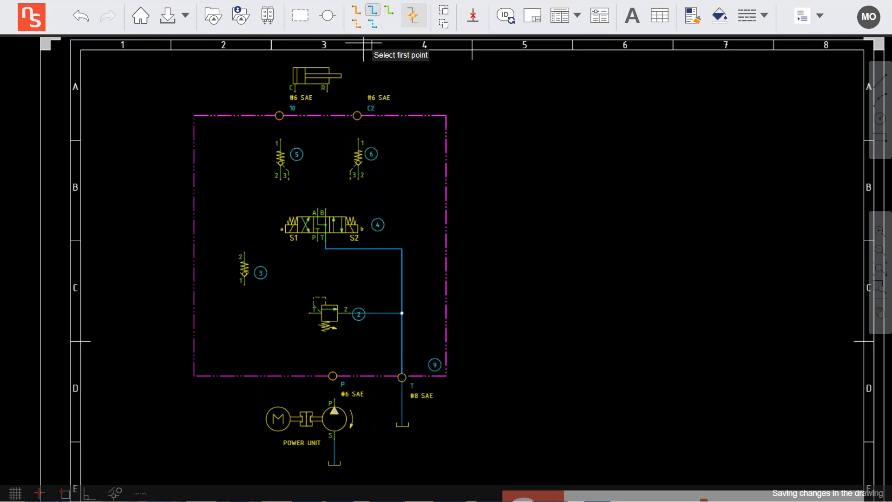
# - Draw pressure lines from manifold port P to check valve 3's port 1 and from its port 2 to directional valve 4's P port
pyautogui.click(333, 375)
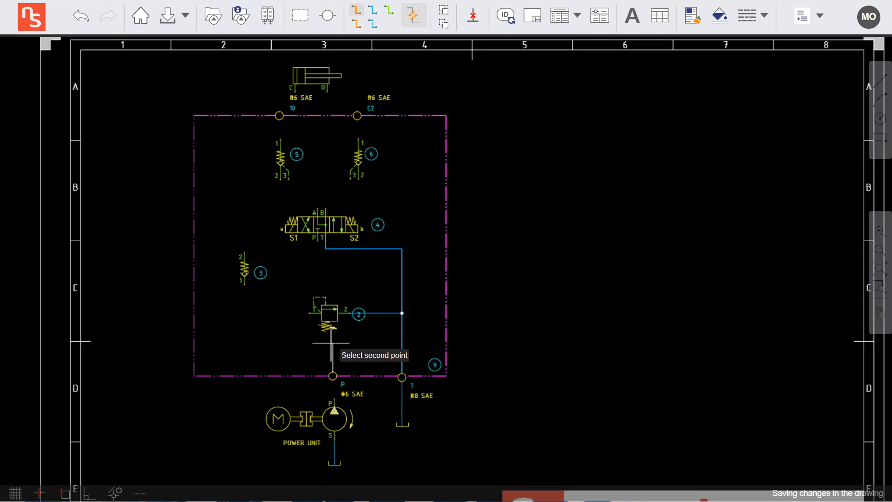
pyautogui.click(246, 289)
pyautogui.click(245, 254)
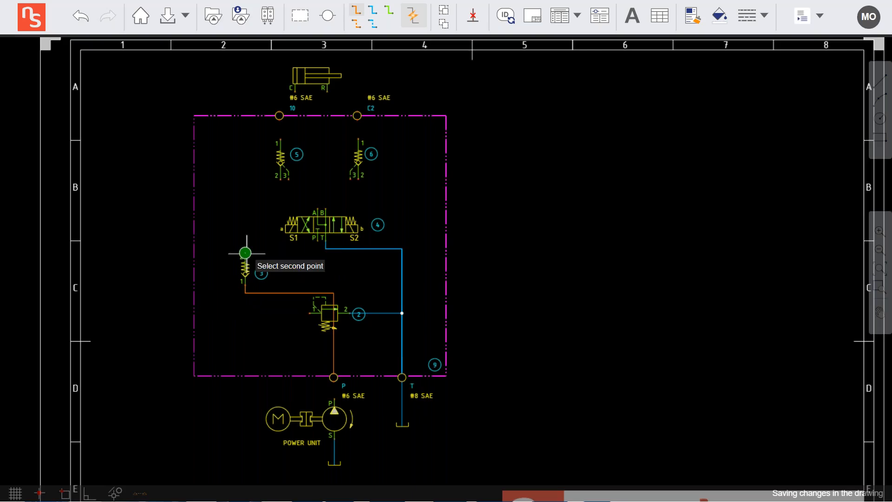
pyautogui.click(318, 240)
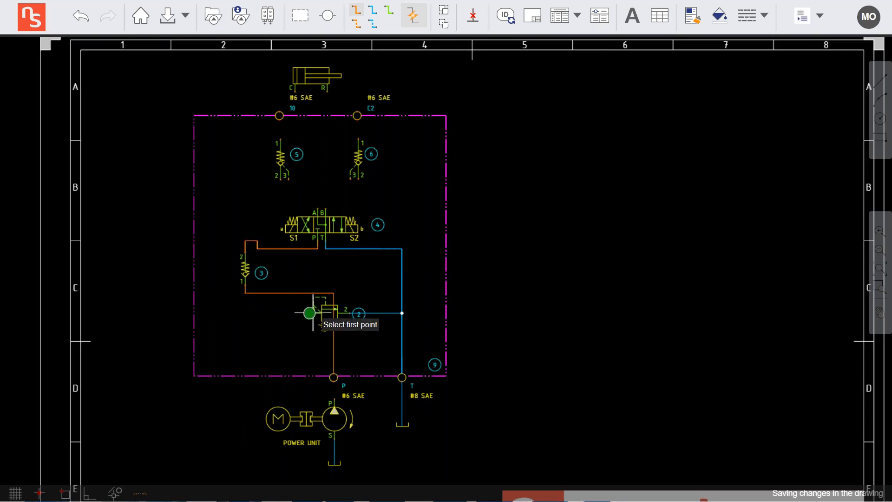
pyautogui.press('Escape')
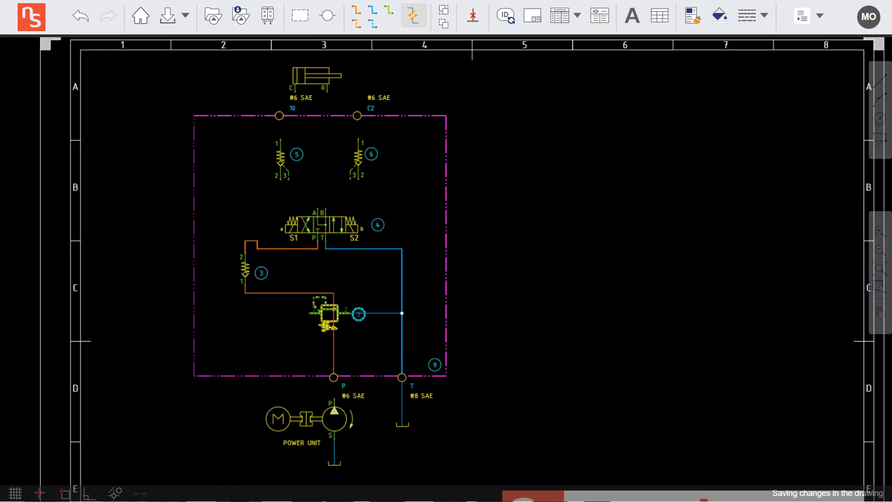
# - Reroute the port P pressure line clear of relief valve 2, with its vertical segment directly below check valve 3
pyautogui.click(333, 353)
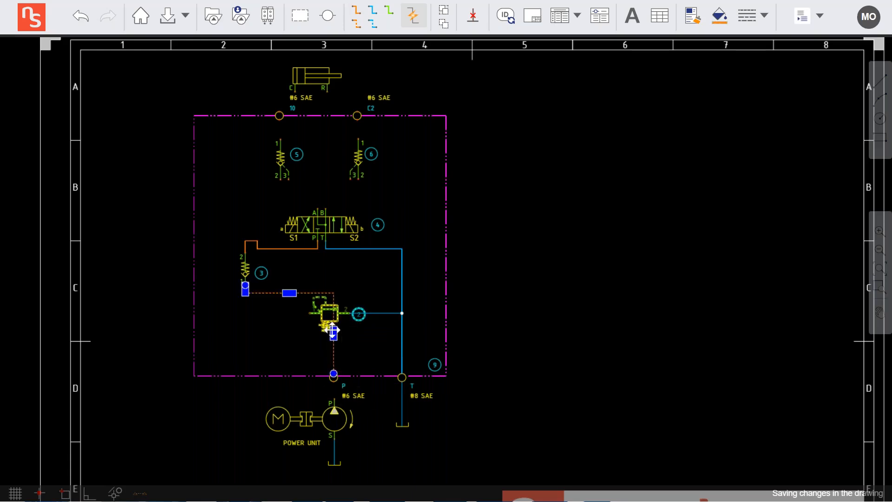
pyautogui.click(334, 334)
pyautogui.click(245, 334)
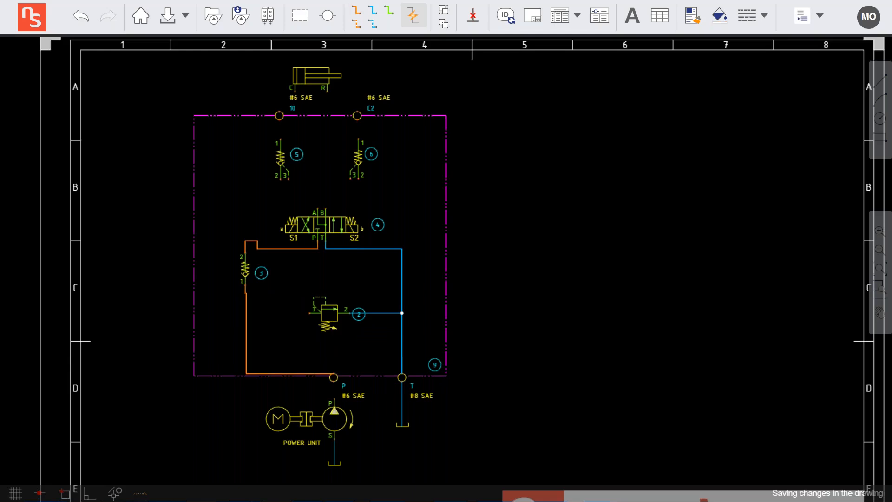
# - Move check valve 3 slightly lower and delete the kinked pressure line between it and directional valve 4
pyautogui.click(244, 288)
pyautogui.click(257, 250)
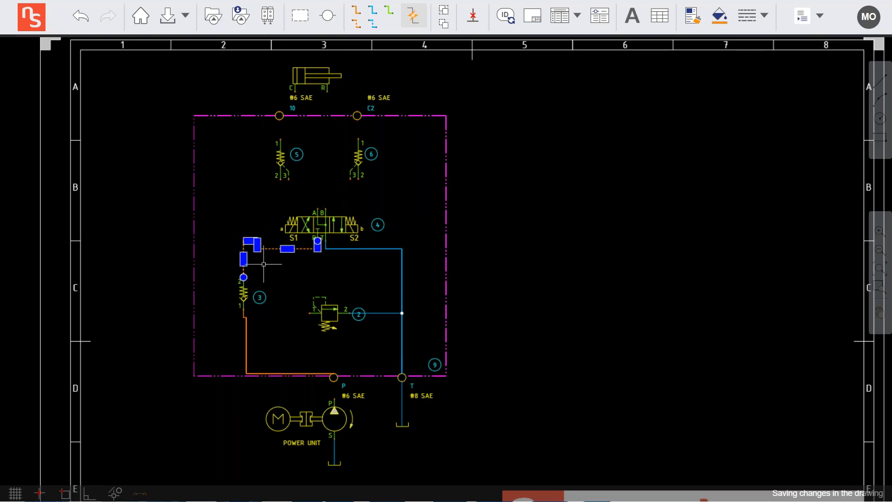
pyautogui.press('Delete')
# - Draw pressure lines from directional valve 4's P port to check valve 3's port 2 and from relief valve 2's port 1 to the line below check valve 3
pyautogui.click(357, 12)
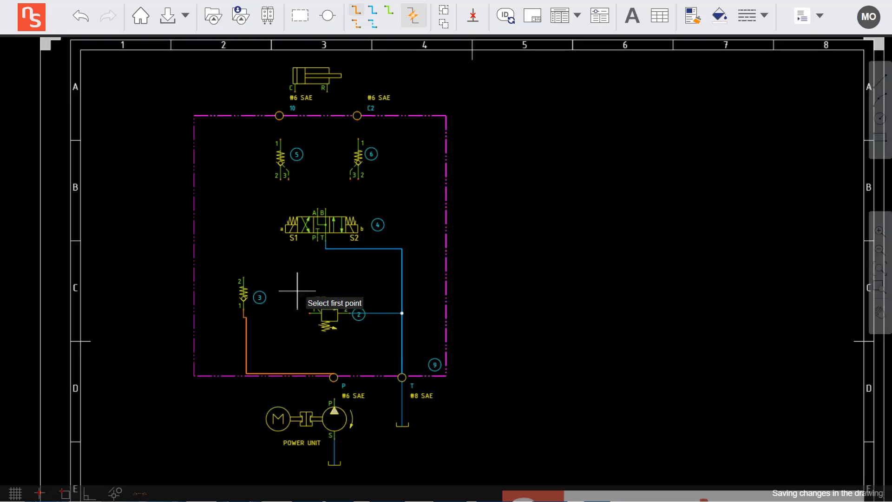
pyautogui.click(318, 238)
pyautogui.click(244, 274)
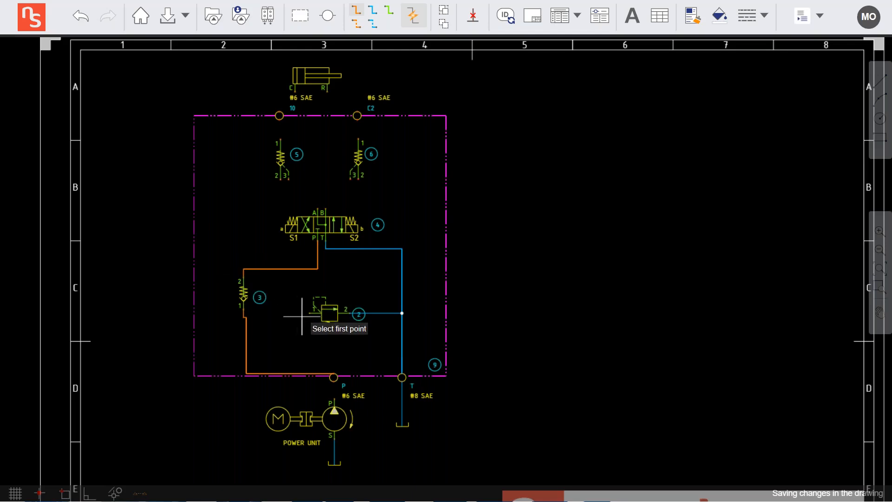
pyautogui.click(309, 314)
pyautogui.click(244, 313)
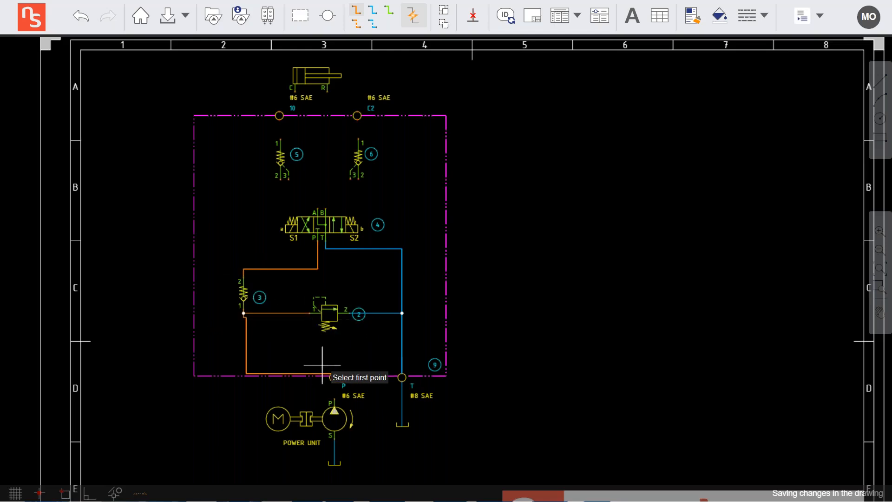
# - Raise the horizontal pressure segment above check valve 3 and align the valve with the vertical line below it
pyautogui.click(281, 269)
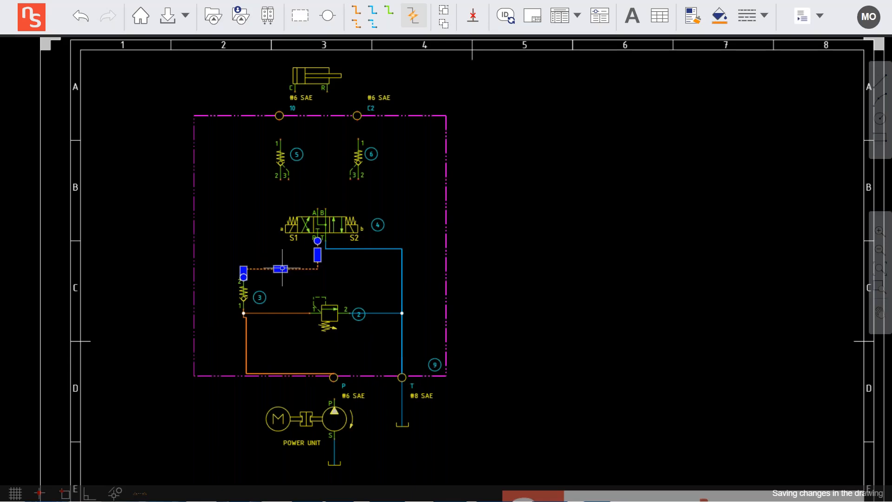
pyautogui.press('Escape')
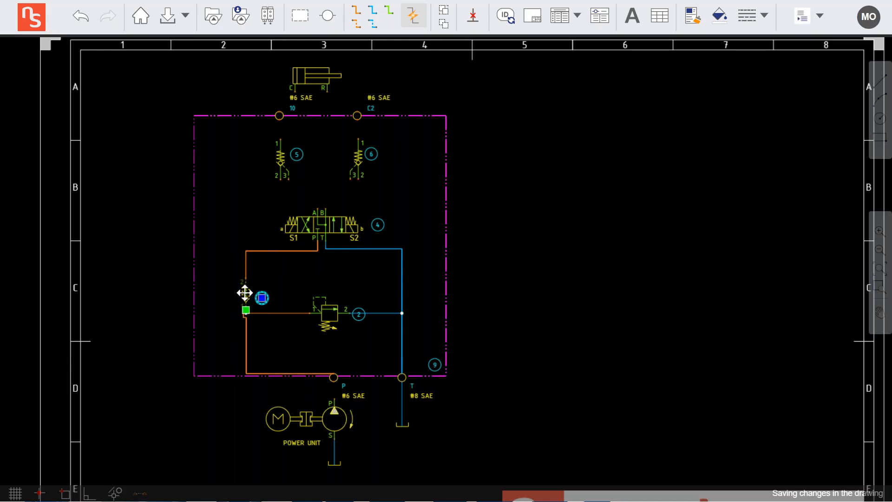
pyautogui.press('Escape')
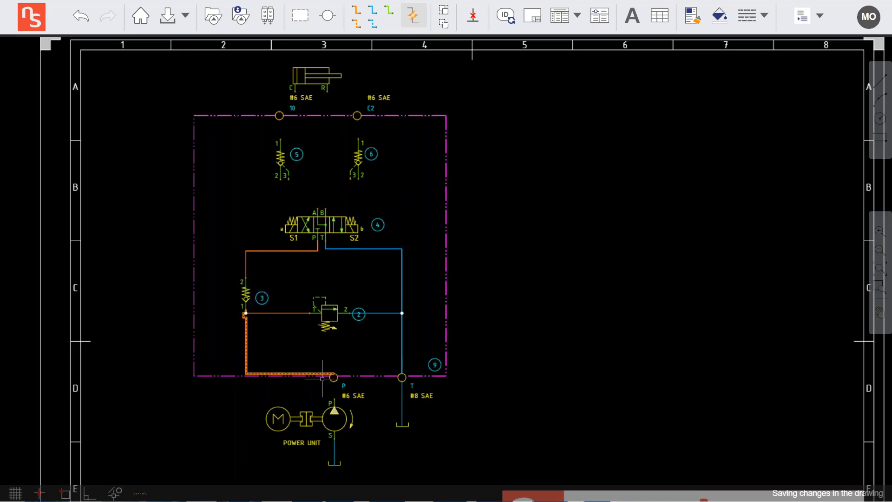
# - Raise the lowest horizontal segment of the port P pressure line clear of the manifold boundary
pyautogui.click(300, 373)
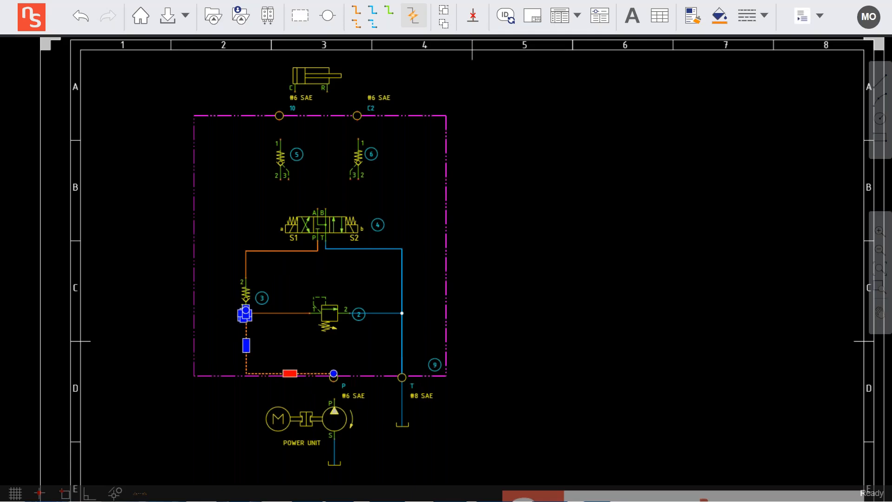
pyautogui.click(293, 358)
# - Draw a pressure line from manifold port P to the P port of the power unit's pump
pyautogui.click(357, 10)
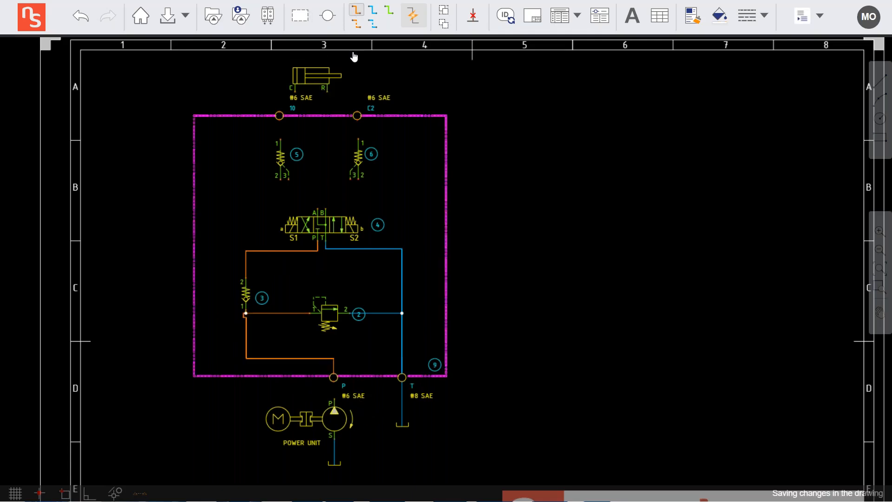
pyautogui.click(334, 378)
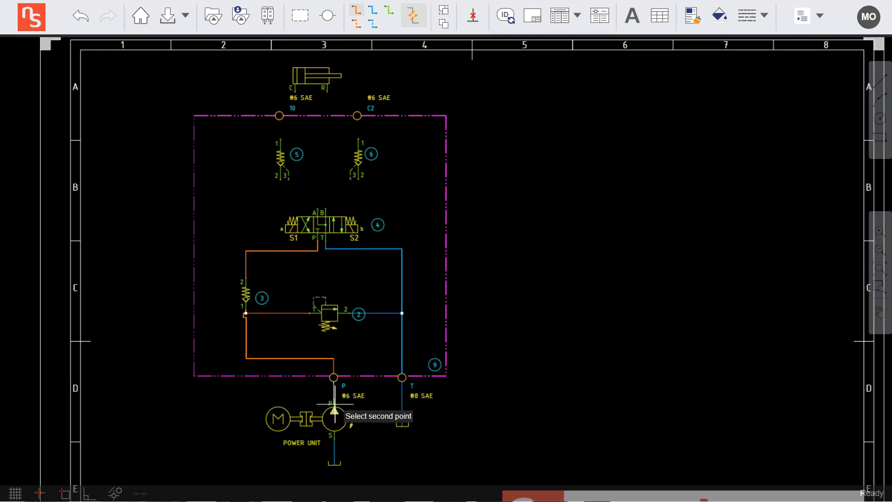
pyautogui.click(327, 406)
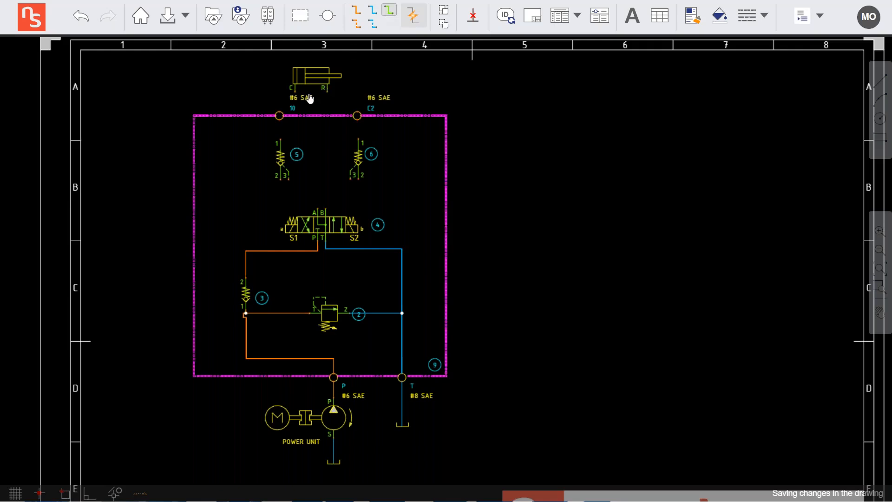
# - Draw green working lines from the cylinder's C port to manifold port 10 and on to port 1 of check valve 5
pyautogui.click(280, 112)
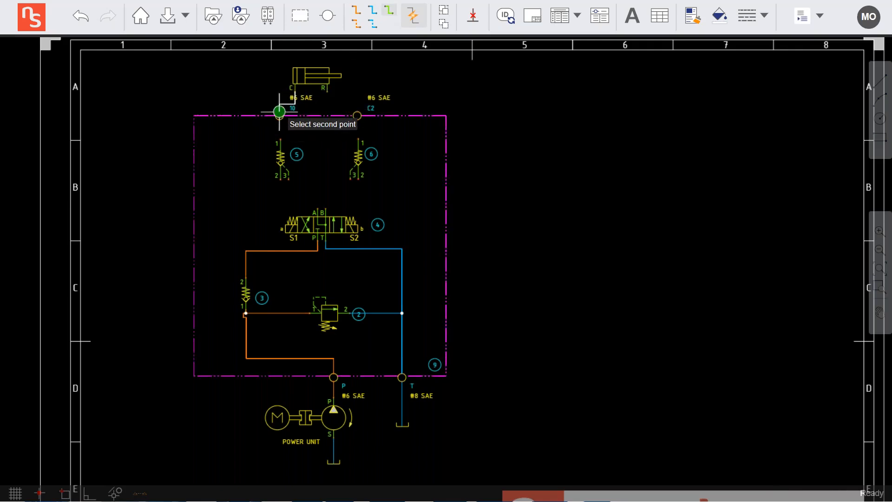
pyautogui.click(277, 120)
pyautogui.click(277, 120)
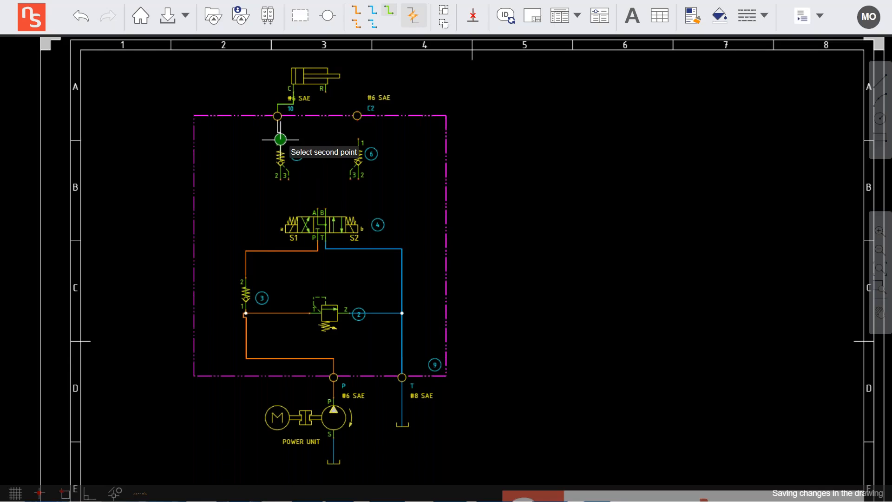
pyautogui.click(279, 141)
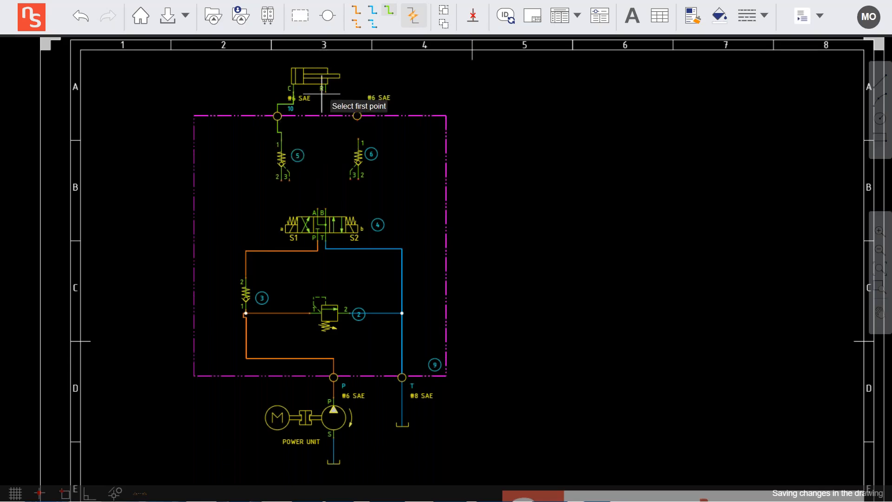
# - Draw green working lines from the cylinder's R port to manifold port C2 and on to port 1 of check valve 6
pyautogui.click(357, 116)
pyautogui.click(358, 119)
pyautogui.click(358, 140)
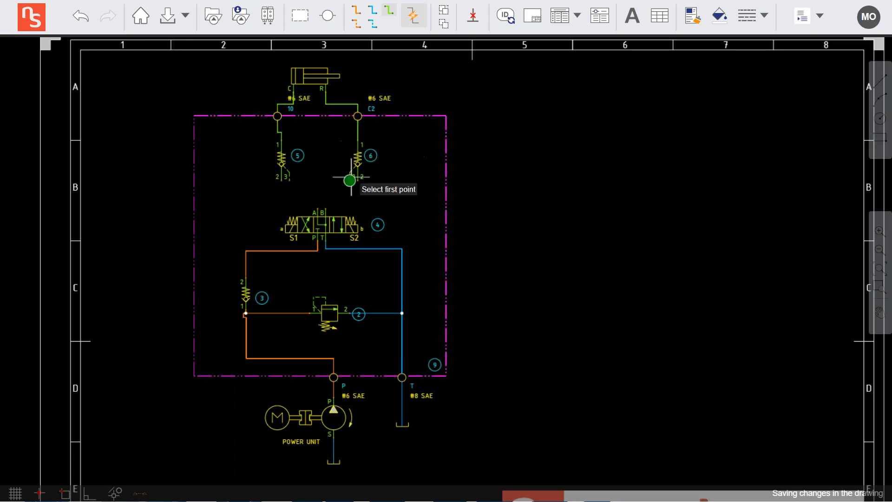
# - Draw working lines from check valve 6's port 2 to directional valve 4's port B and from check valve 5's port 2 to port A
pyautogui.click(358, 179)
pyautogui.click(326, 202)
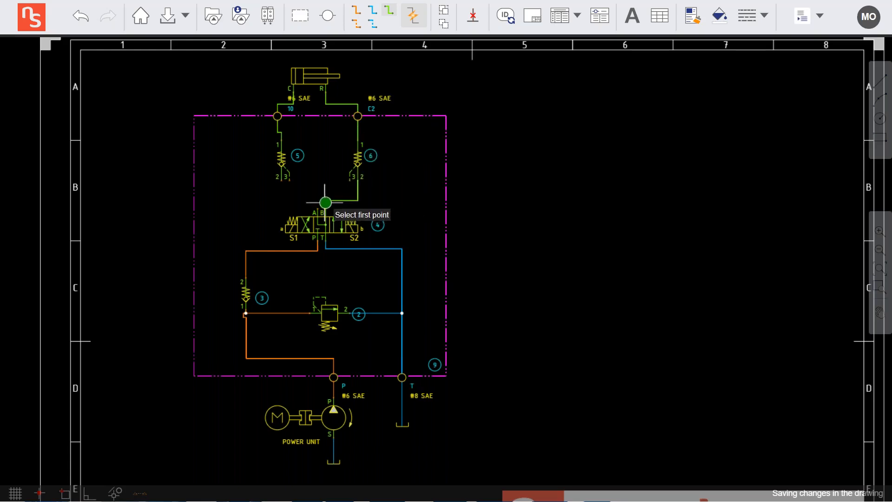
pyautogui.click(281, 180)
pyautogui.click(318, 209)
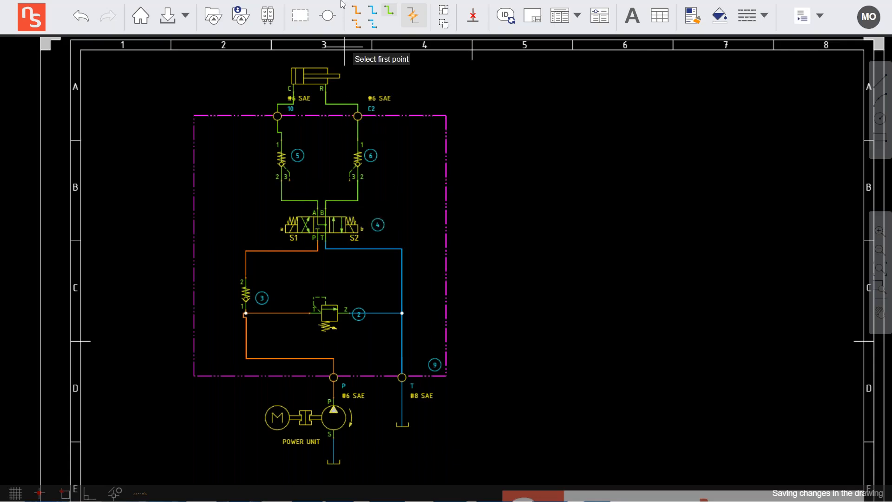
# - Draw a dashed pressure pilot line from check valve 5's port 3 to the working line below check valve 6's port 2
pyautogui.click(355, 26)
pyautogui.click(289, 179)
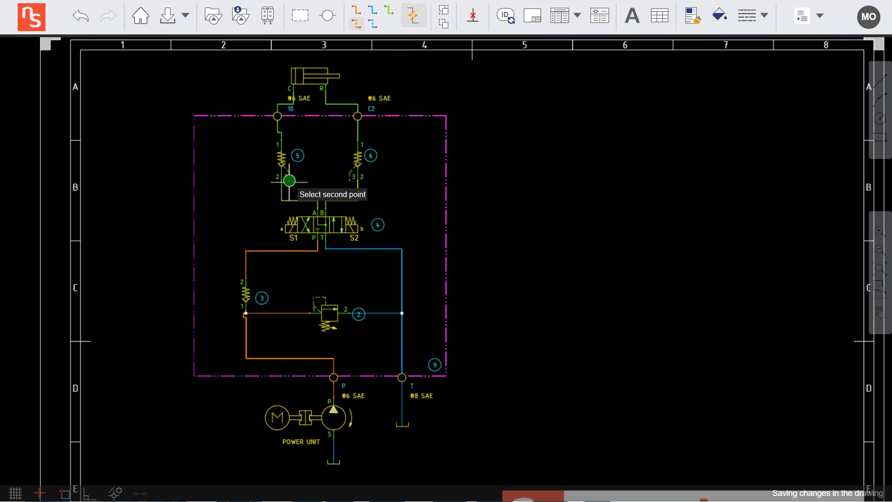
pyautogui.click(351, 180)
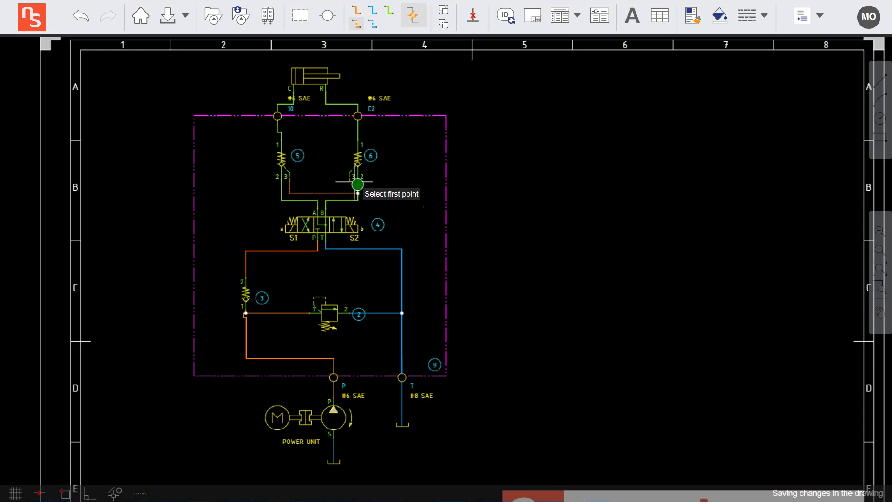
pyautogui.click(351, 182)
pyautogui.click(281, 187)
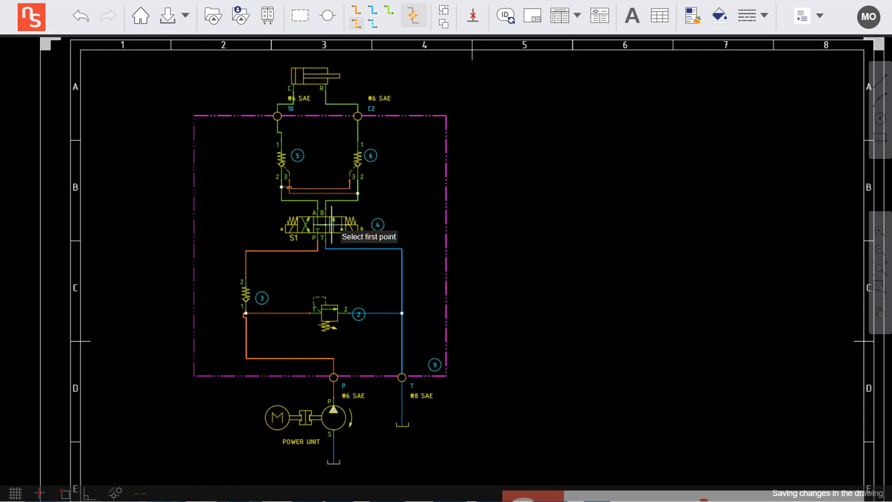
pyautogui.scroll(5, 283, 200)
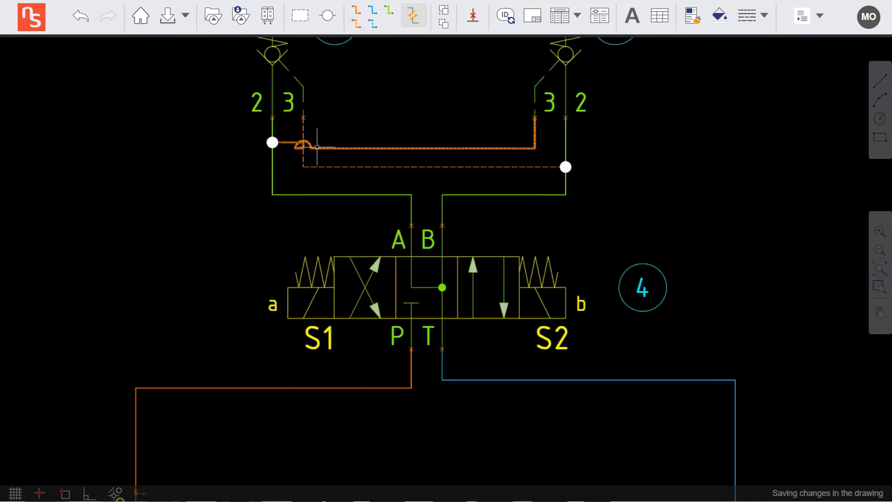
pyautogui.click(348, 148)
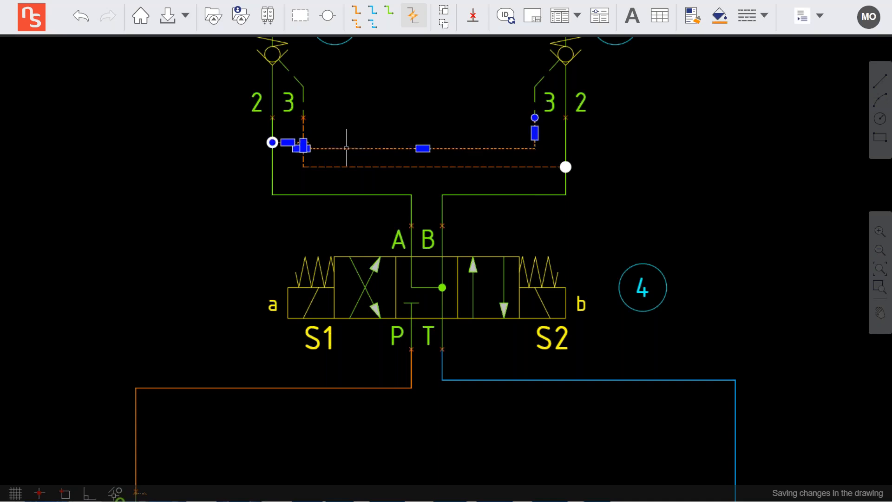
pyautogui.press('Delete')
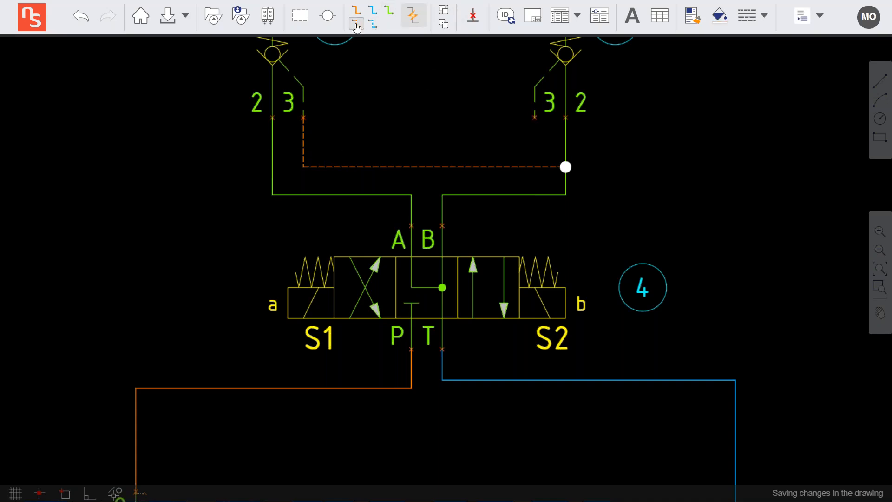
# - Draw a dashed pressure pilot line from check valve 6's port 3 to the working line below check valve 5's port 2, above the existing pilot line
pyautogui.click(357, 27)
pyautogui.click(535, 118)
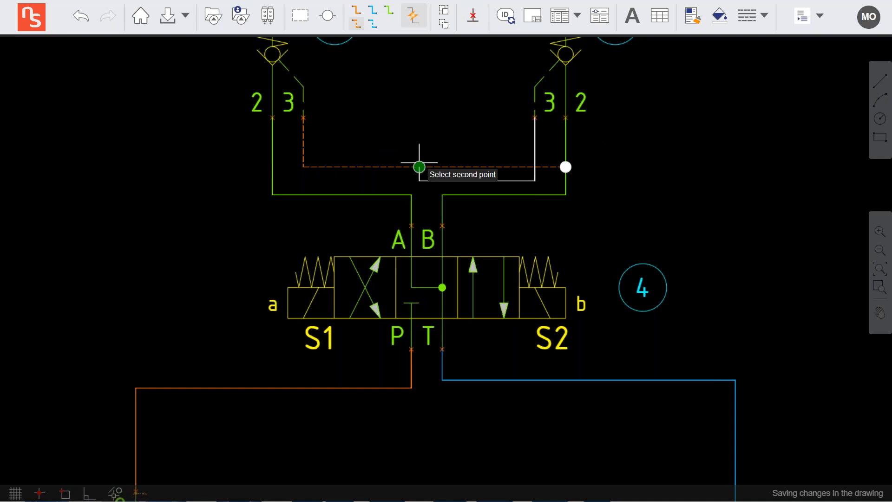
pyautogui.click(273, 154)
pyautogui.press('Escape')
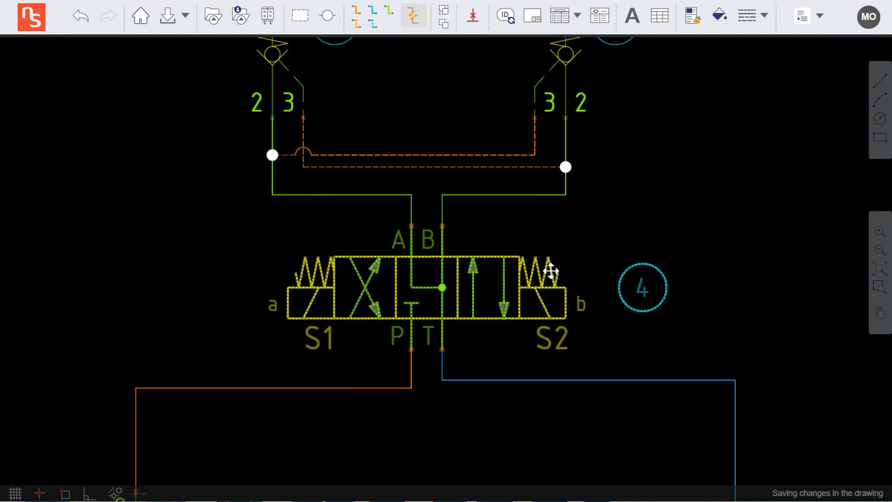
# - Move relief valve 2's item balloon up, clear of the tank line
pyautogui.scroll(-3, 600, 294)
pyautogui.moveTo(628, 365); pyautogui.dragTo(559, 256, button='middle')
pyautogui.scroll(-1, 559, 256)
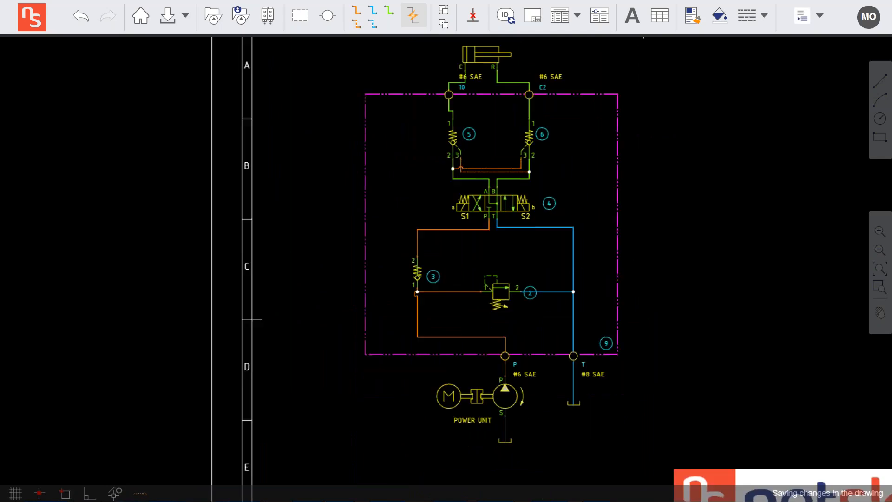
pyautogui.moveTo(548, 314); pyautogui.dragTo(510, 323, button='middle')
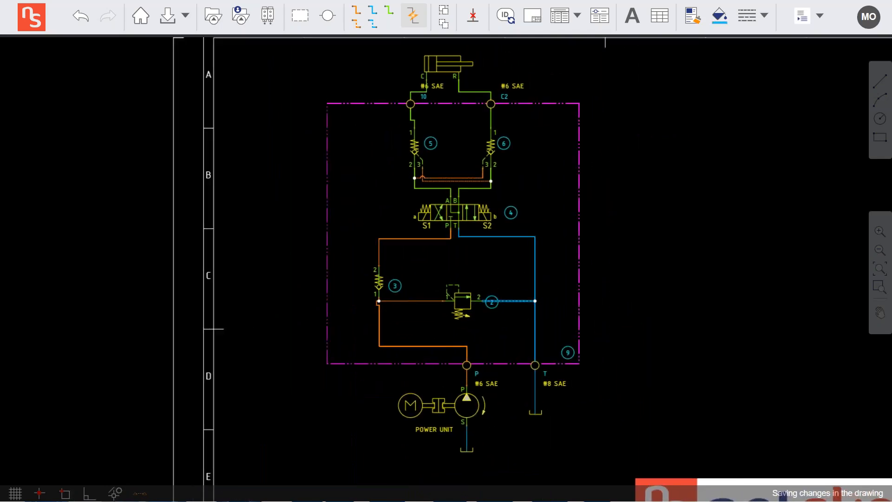
pyautogui.scroll(4, 491, 307)
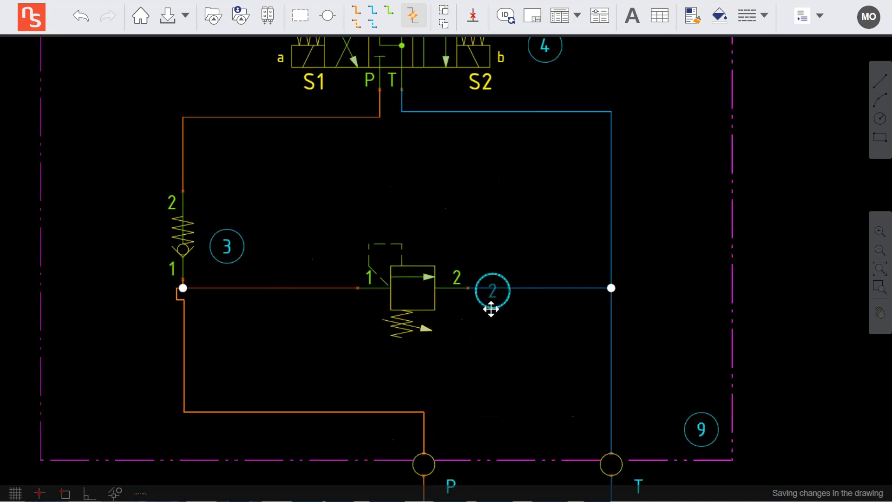
pyautogui.click(486, 242)
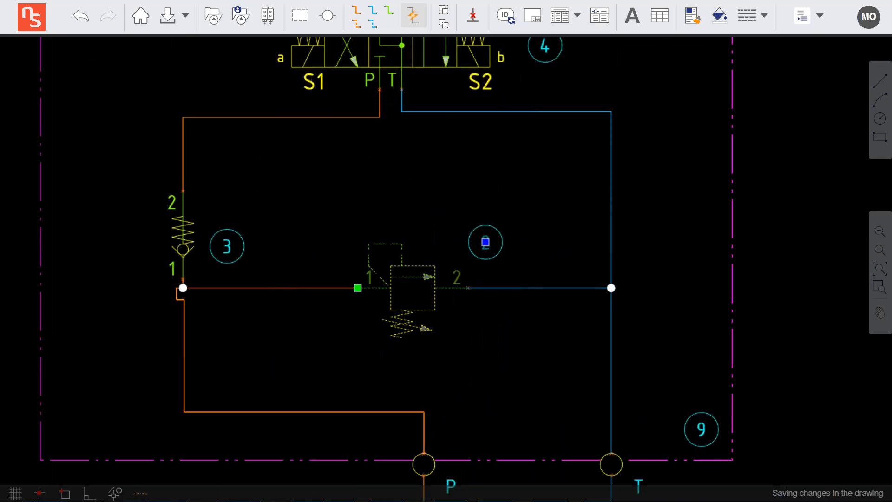
# - Renumber the item IDs of all components in the schematic automatically
pyautogui.scroll(-6, 531, 238)
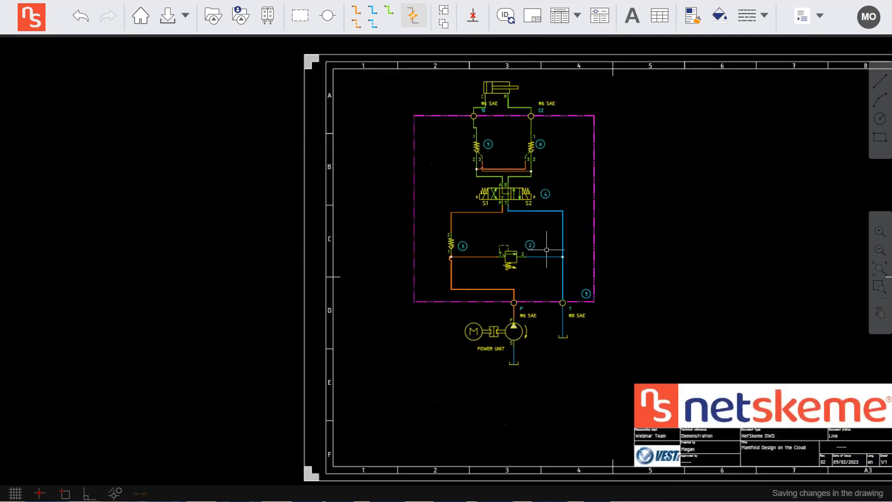
pyautogui.moveTo(543, 253); pyautogui.dragTo(517, 270, button='middle')
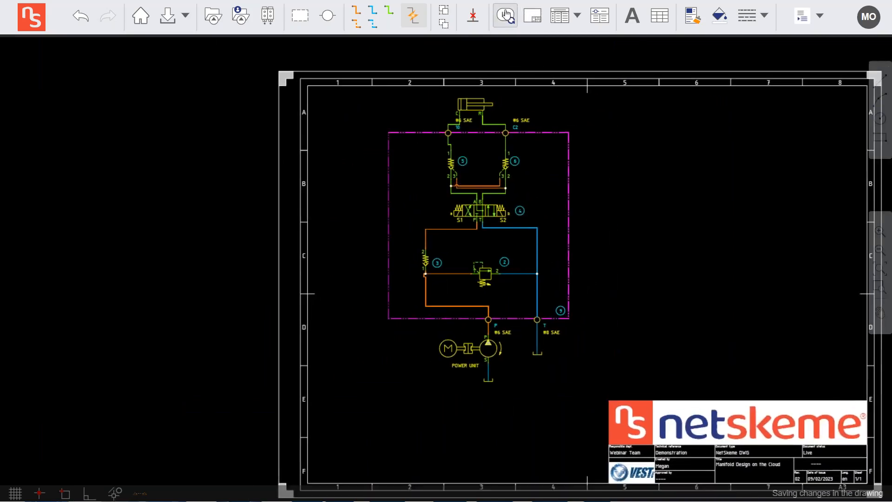
pyautogui.click(506, 15)
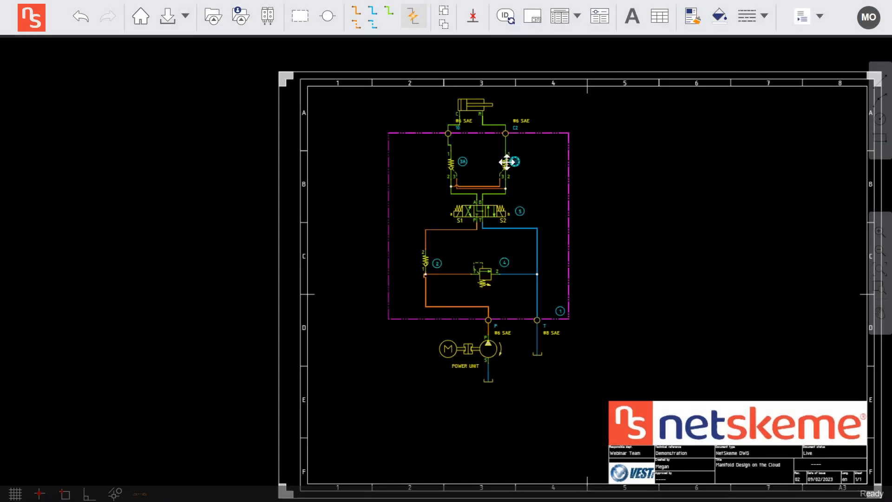
# - Insert the parts list table on the sheet and view its exported Parts List.xlsx in Excel before returning to the schematic
pyautogui.click(561, 19)
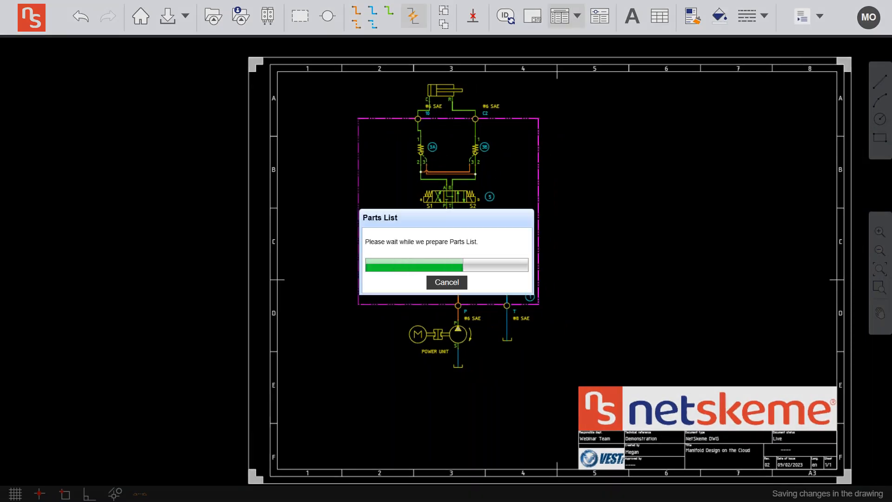
pyautogui.click(578, 23)
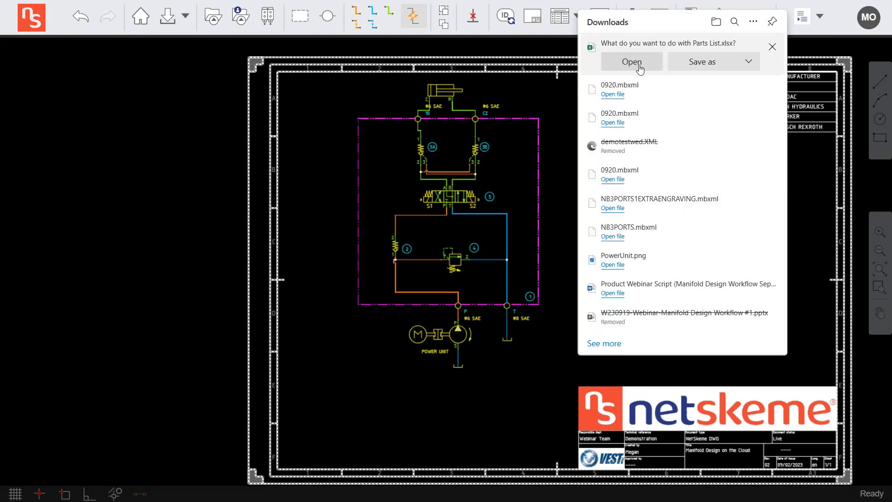
pyautogui.click(611, 64)
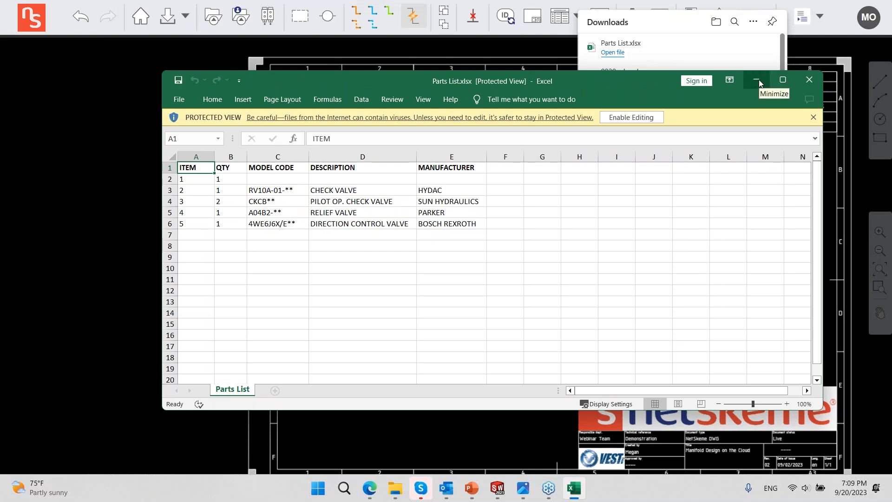
pyautogui.click(760, 79)
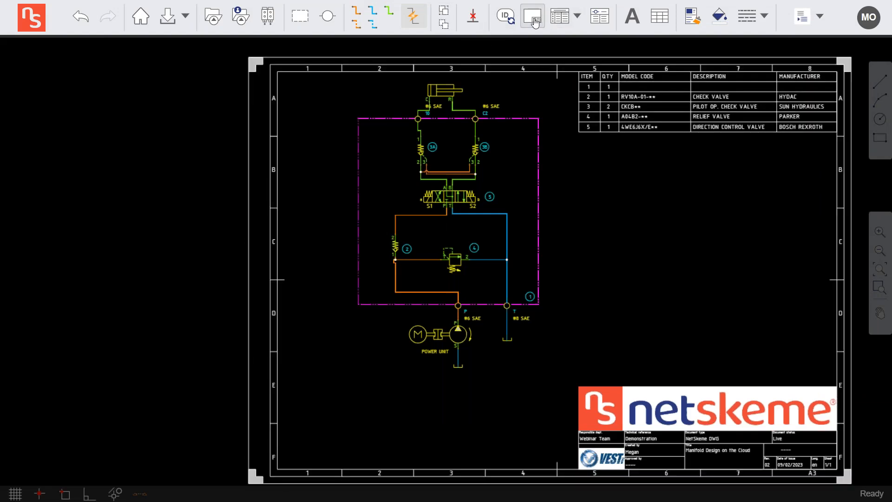
# - Insert the port table with name, type and size, and move it outside the sheet beside the circuit
pyautogui.click(599, 16)
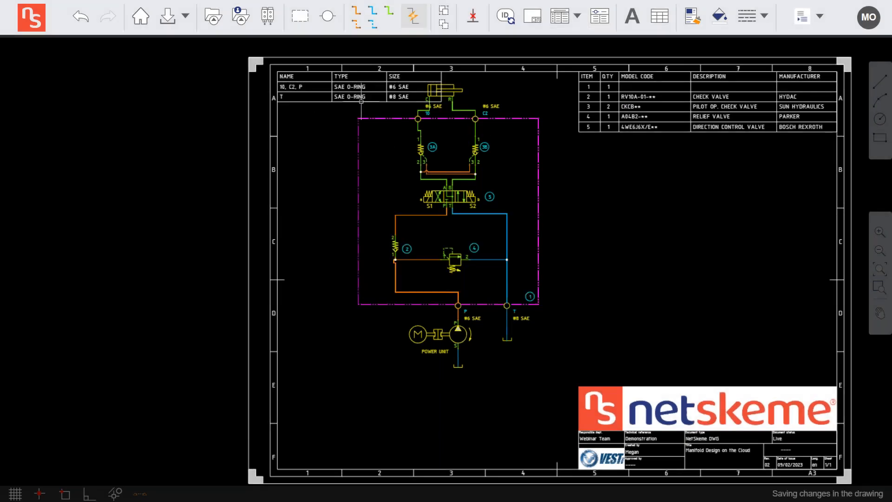
pyautogui.moveTo(361, 102); pyautogui.dragTo(169, 109)
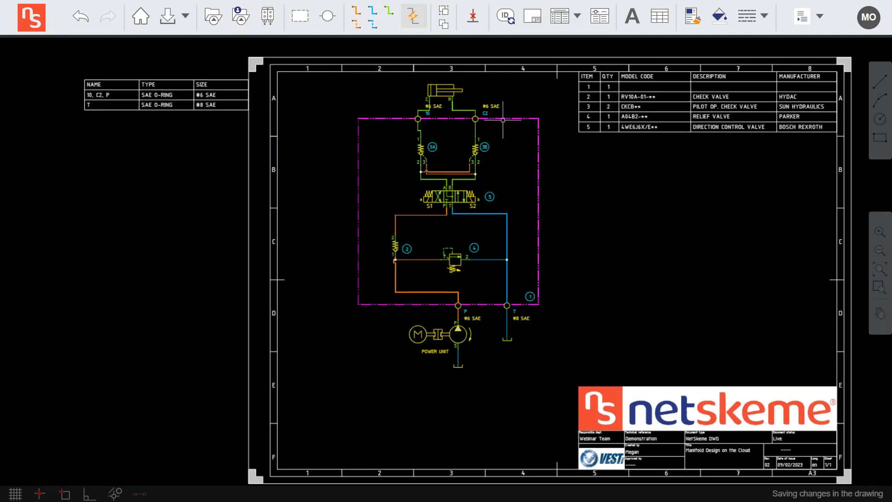
# - Move the whole circuit lower on the sheet and place the port table in the sheet's upper-left corner
pyautogui.moveTo(559, 87); pyautogui.dragTo(307, 406)
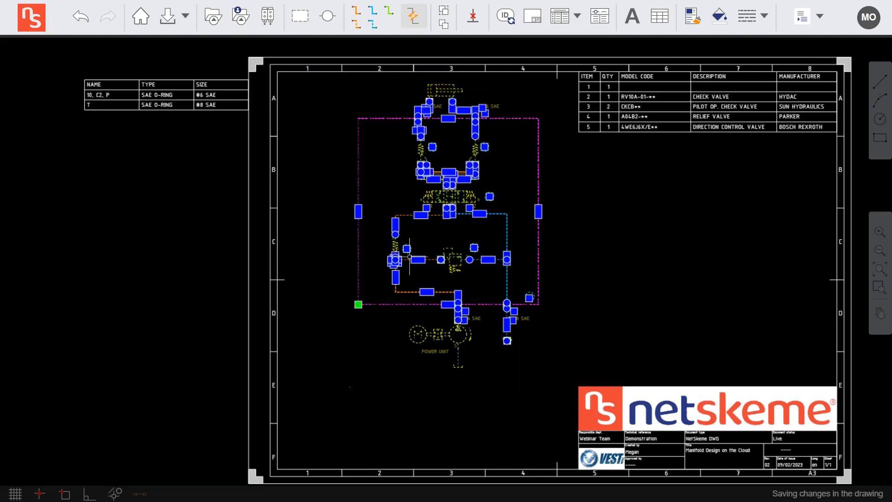
pyautogui.moveTo(447, 167); pyautogui.dragTo(442, 161)
pyautogui.click(138, 102)
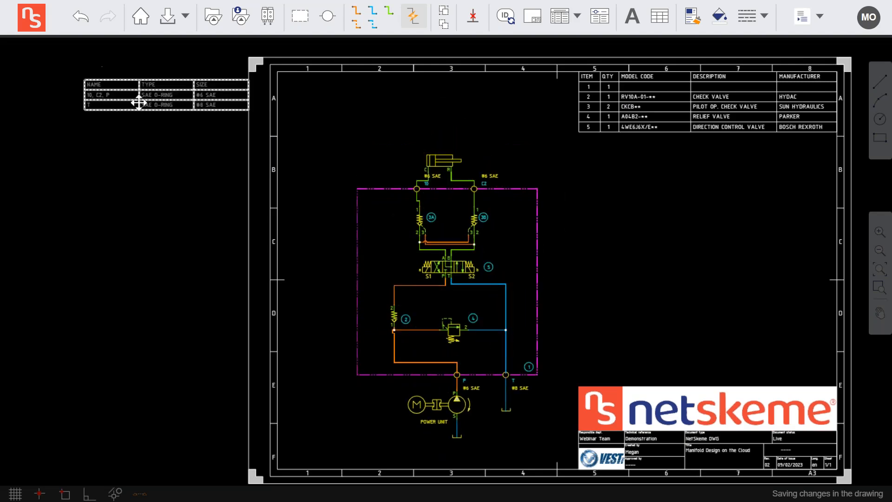
pyautogui.moveTo(138, 102); pyautogui.dragTo(332, 94)
# - Delete the tank line between relief valve 4's port 2 and the vertical line to port T
pyautogui.moveTo(623, 290); pyautogui.dragTo(600, 253, button='middle')
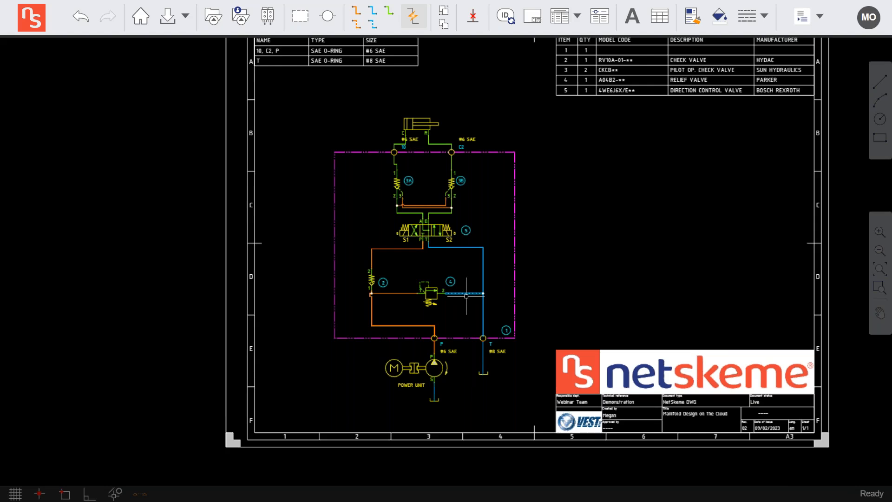
pyautogui.press('Delete')
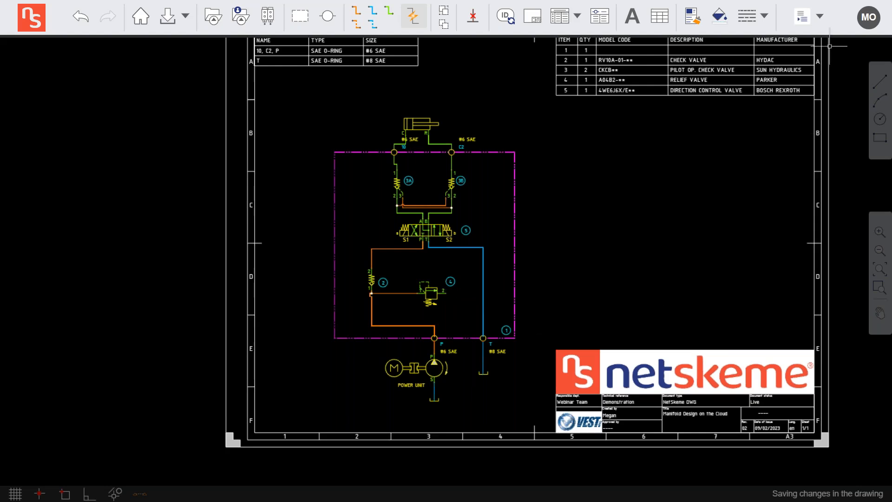
# - Try to export the manifold enclosed by the magenta boundary to XML and review the listed connection errors
pyautogui.click(821, 18)
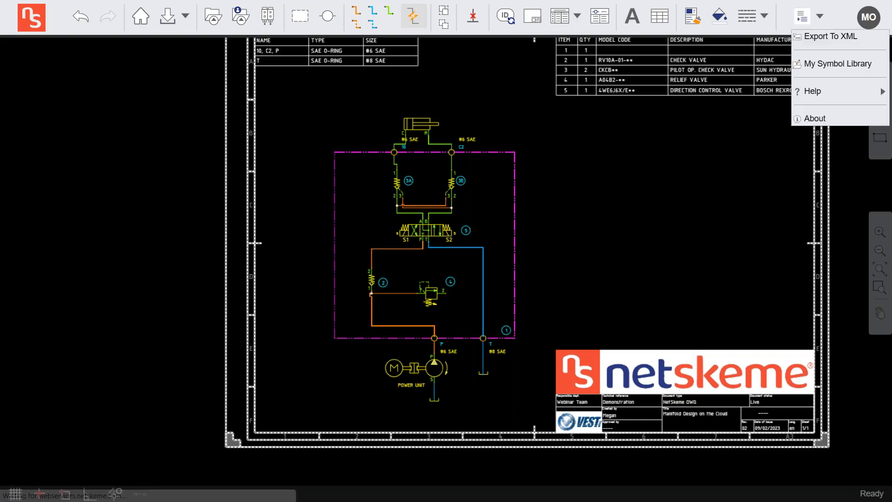
pyautogui.click(824, 37)
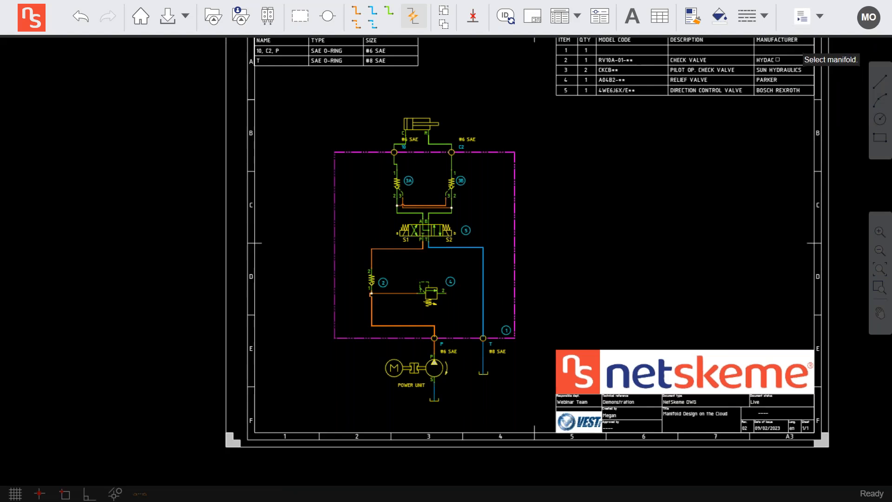
pyautogui.click(515, 244)
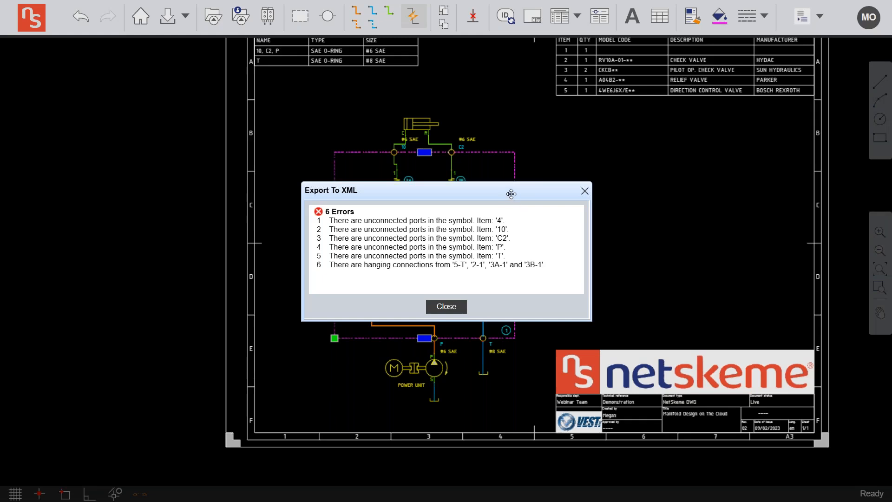
pyautogui.moveTo(511, 194); pyautogui.dragTo(685, 163)
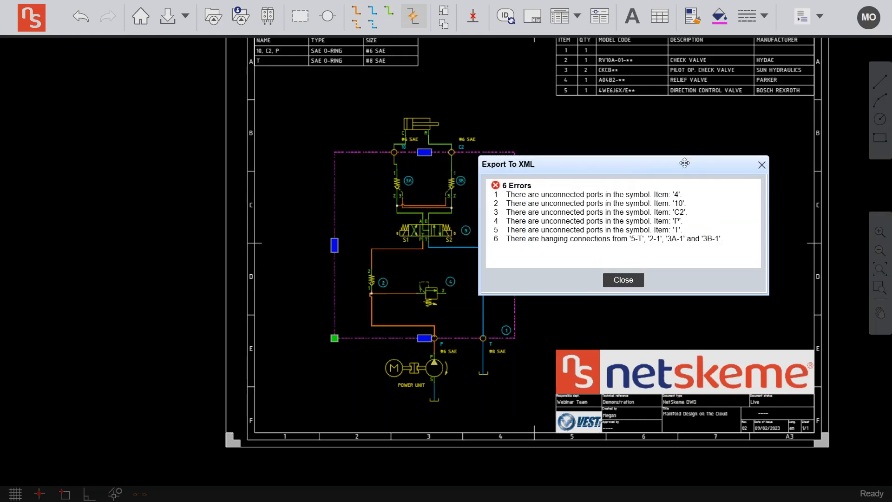
pyautogui.click(762, 165)
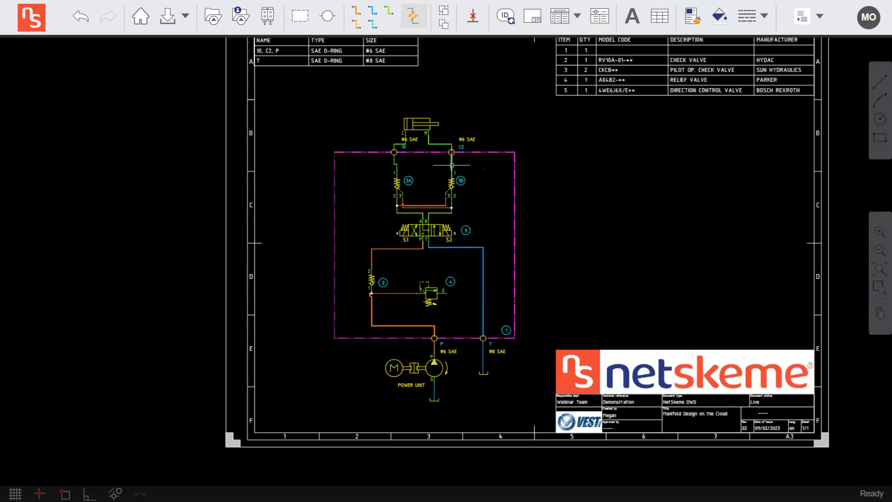
# - Draw a tank line from relief valve 4's port 2 to the vertical line leading to port T
pyautogui.click(660, 202)
pyautogui.click(511, 331)
pyautogui.click(372, 9)
pyautogui.click(445, 294)
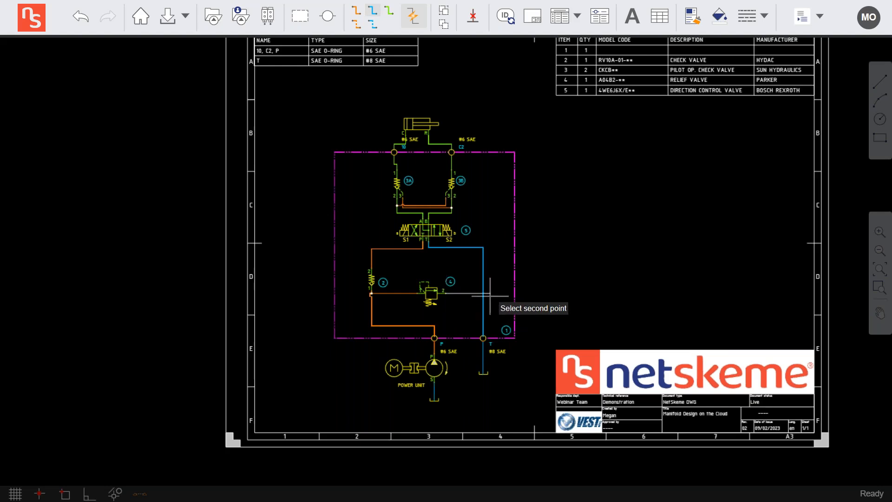
pyautogui.click(483, 295)
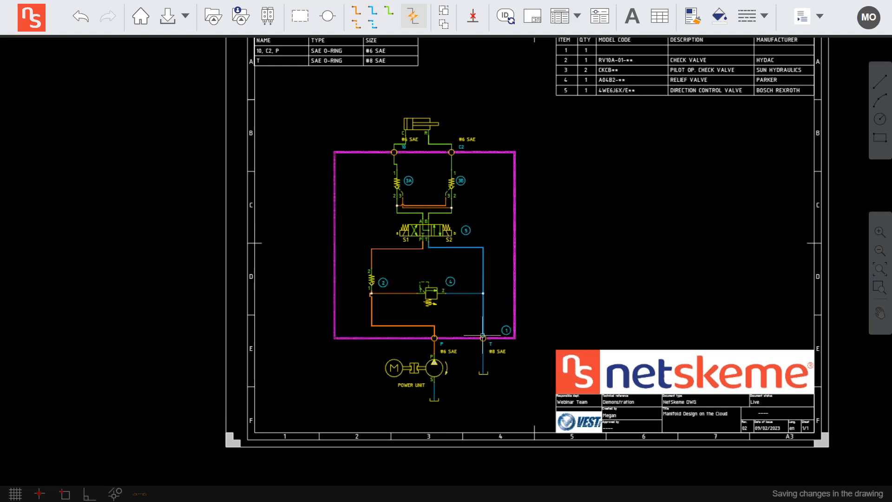
# - Delete the tank line and the pressure line that meet ports T and P inside the manifold
pyautogui.scroll(5, 487, 343)
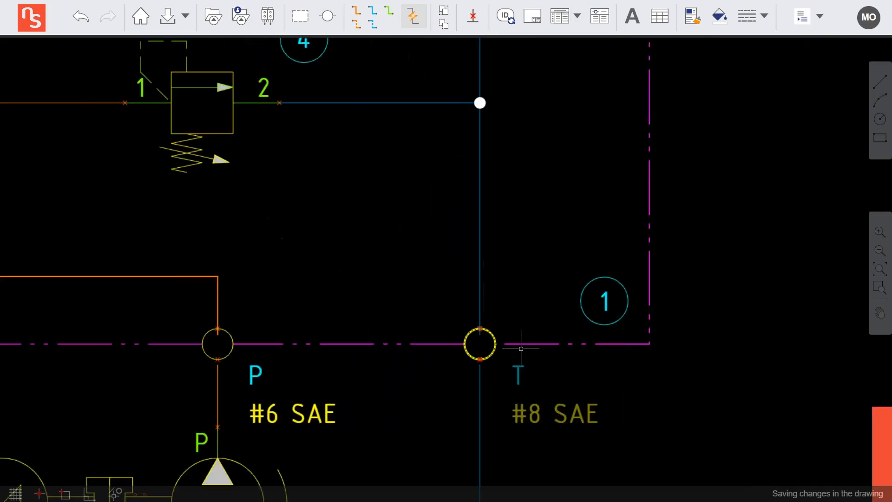
pyautogui.click(481, 303)
pyautogui.press('Delete')
pyautogui.click(215, 297)
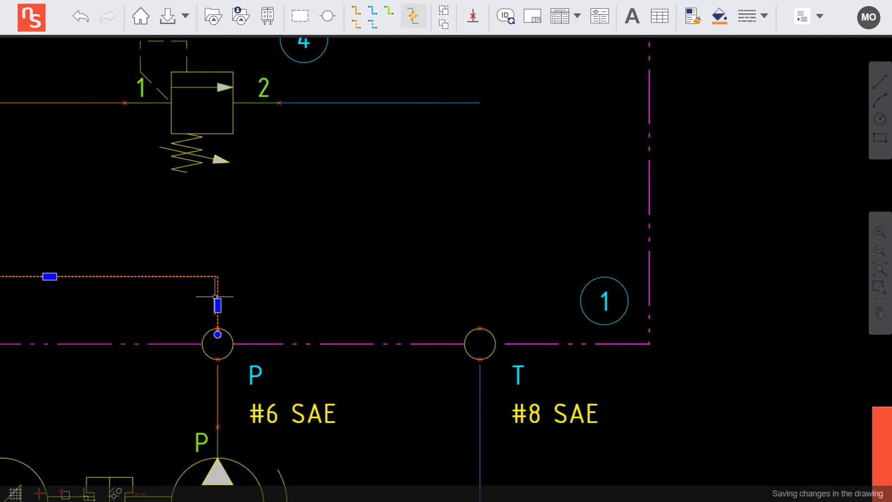
pyautogui.press('Delete')
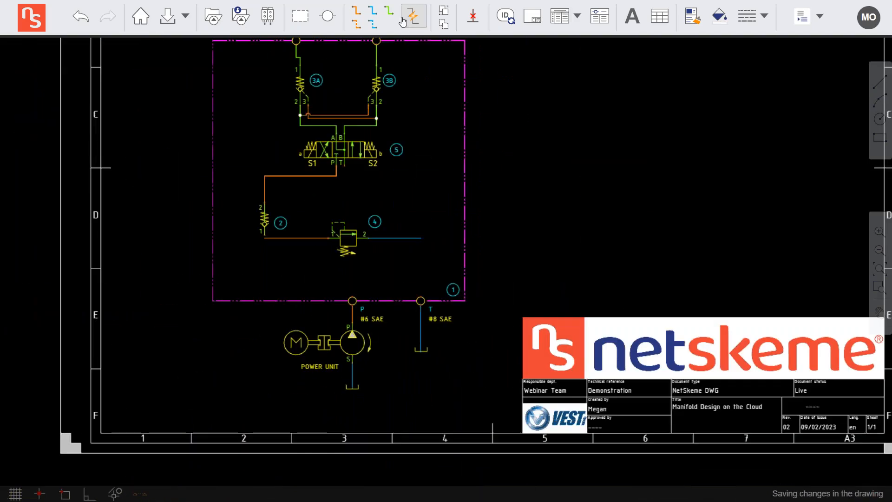
# - Draw a pressure line from port P to check valve 2's port 1 and replace the line from there to relief valve 4's port 1
pyautogui.click(357, 13)
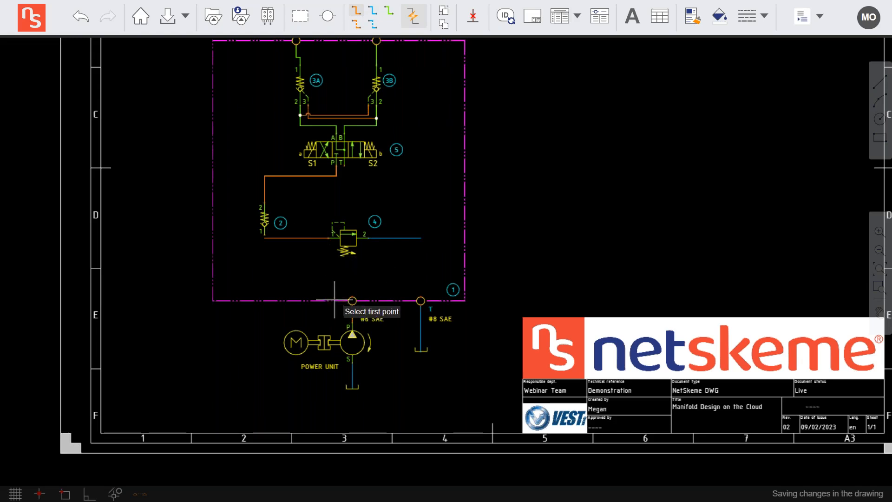
pyautogui.click(352, 301)
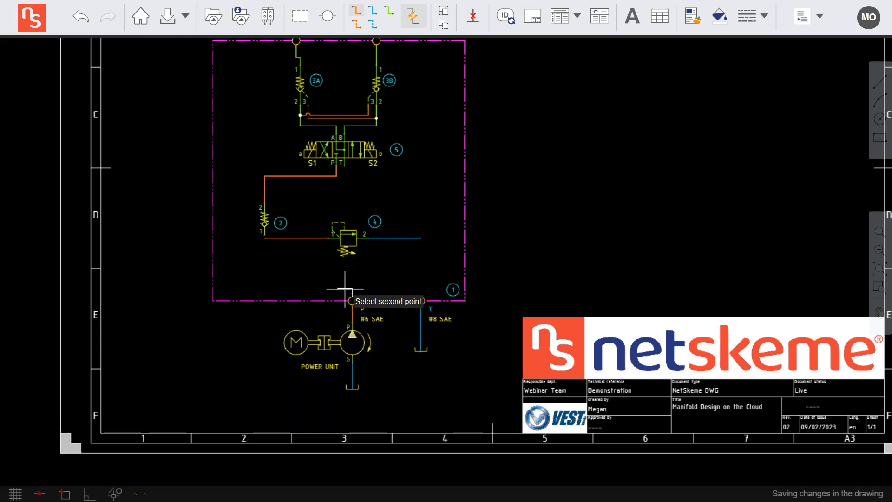
pyautogui.click(282, 238)
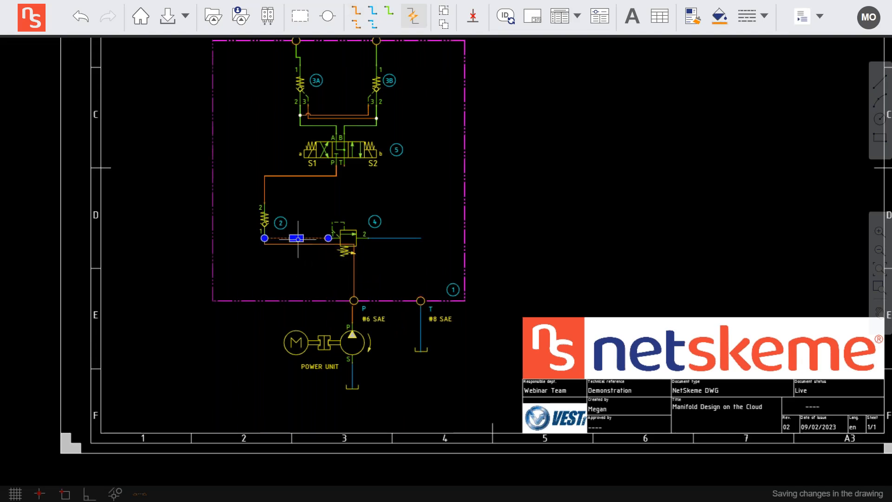
pyautogui.click(353, 15)
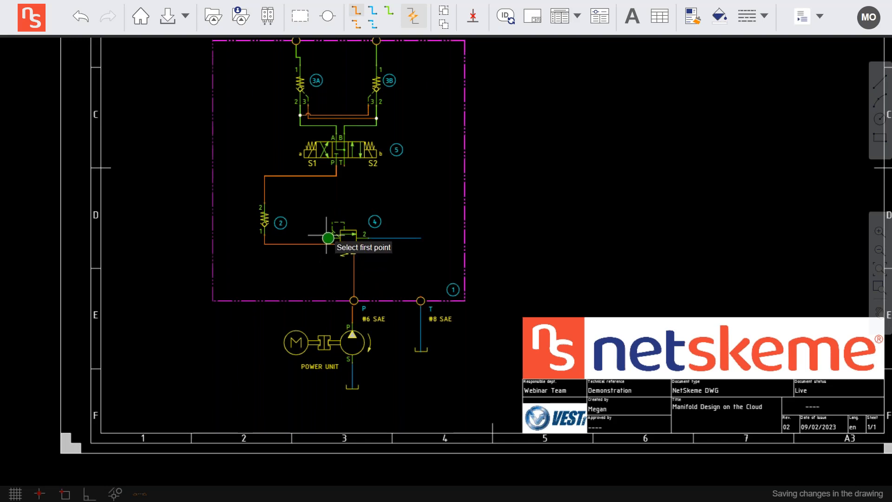
pyautogui.click(339, 238)
pyautogui.click(264, 238)
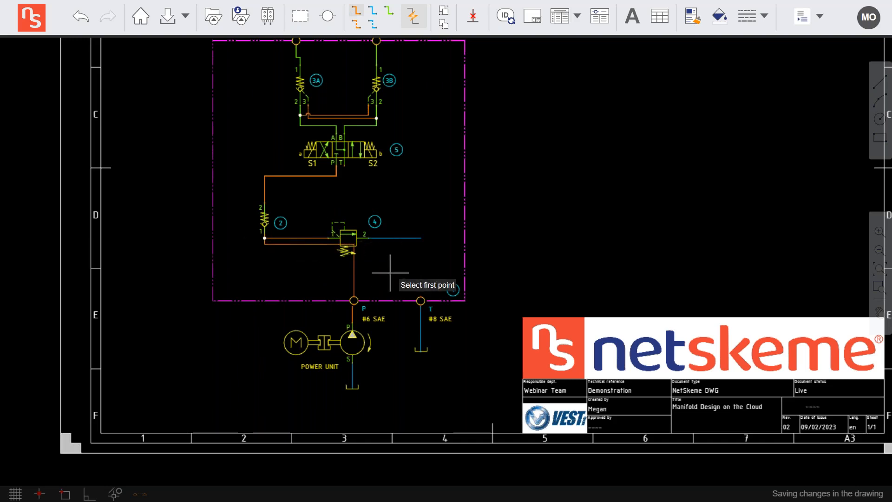
# - Draw tank lines from port T to relief valve 4's tank line and from that junction to directional valve 5's port T
pyautogui.click(421, 300)
pyautogui.click(421, 238)
pyautogui.click(421, 238)
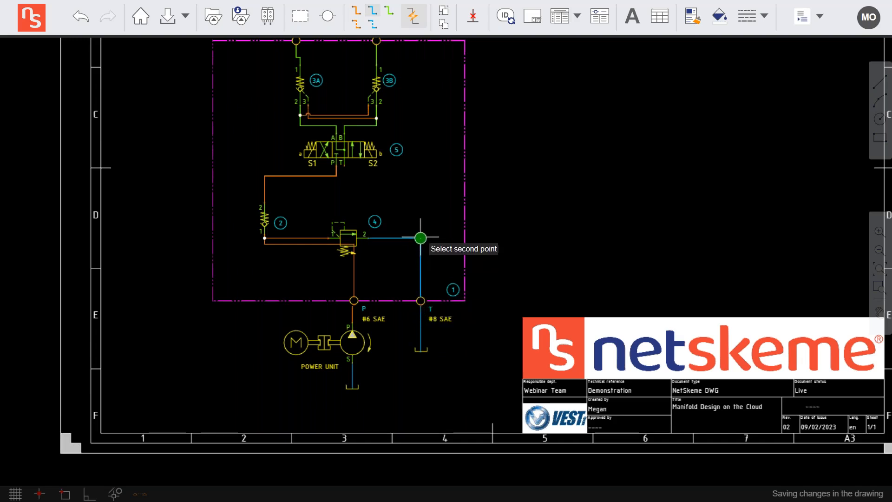
pyautogui.click(344, 166)
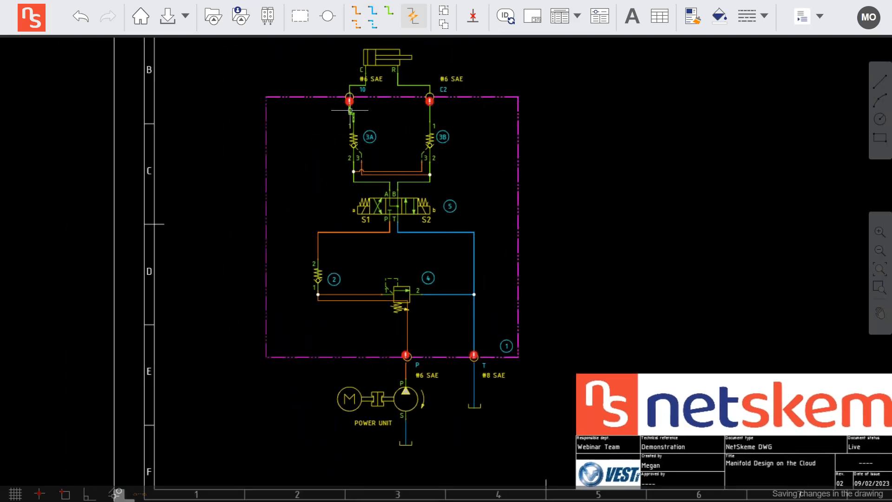
# - Delete the pressure line from port P to check valve 2 and the tank line from relief valve 4's port 2 to port T
pyautogui.click(408, 337)
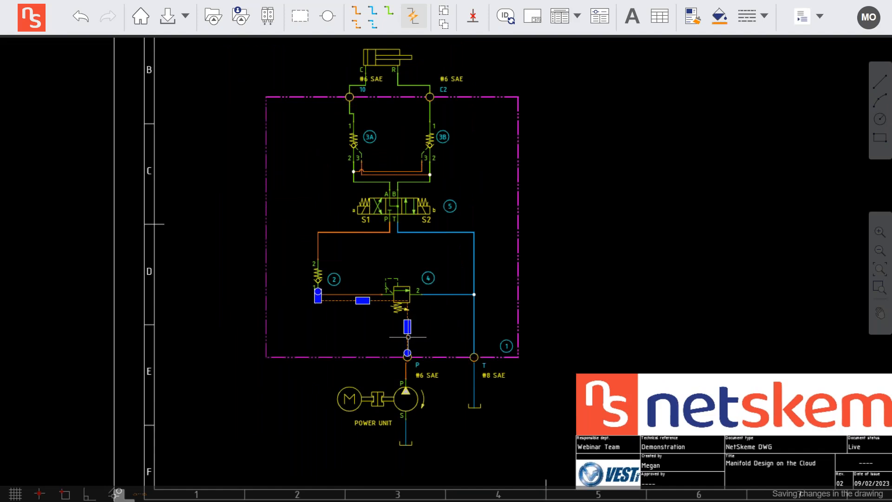
pyautogui.press('Escape')
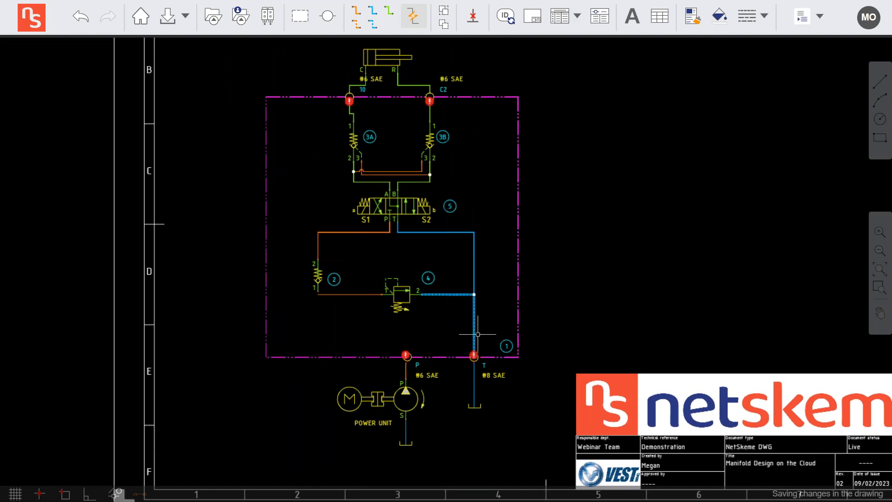
pyautogui.click(472, 328)
pyautogui.press('Delete')
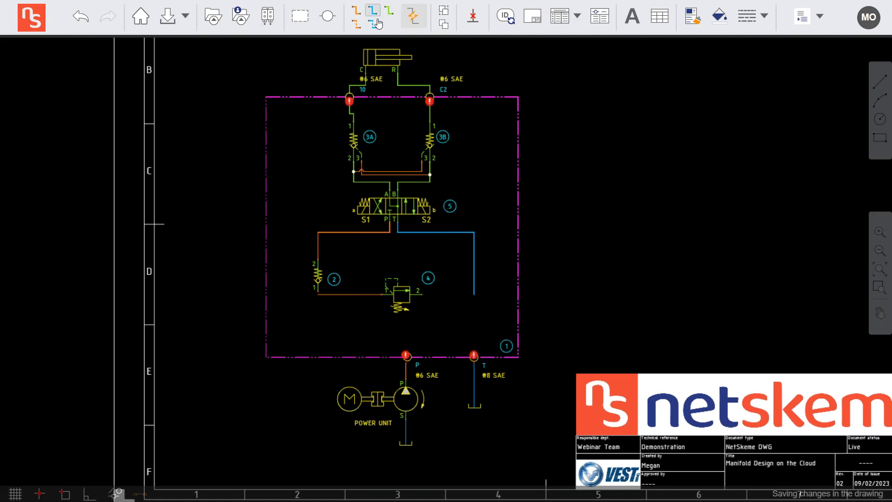
# - Redraw the tank line from port T to relief valve 4's port 2 and connect port P to the pressure line between valves 2 and 4
pyautogui.click(371, 9)
pyautogui.click(474, 357)
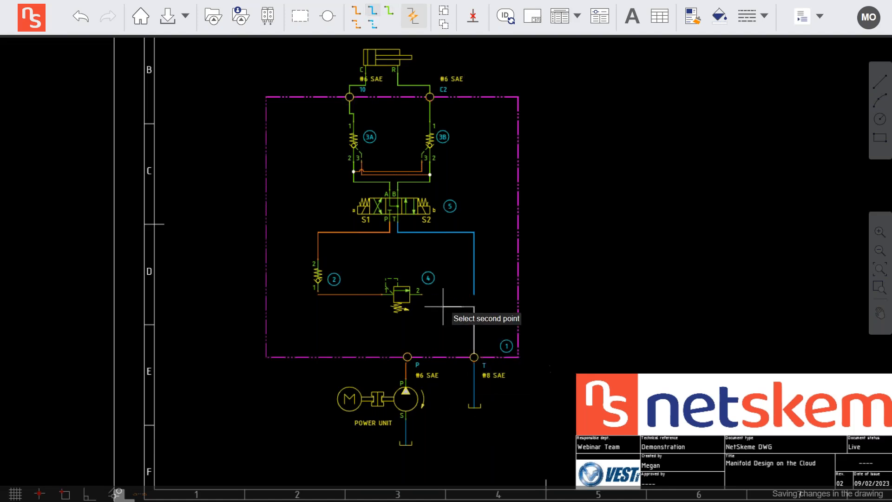
pyautogui.click(422, 295)
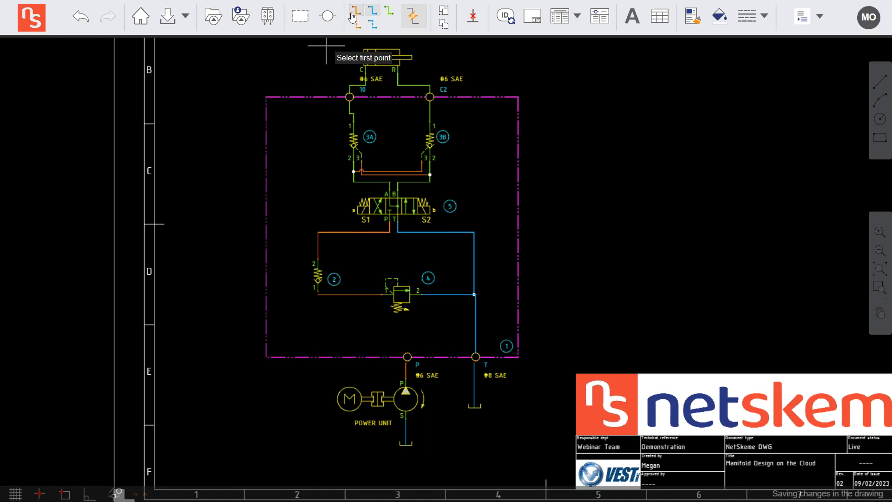
pyautogui.click(407, 357)
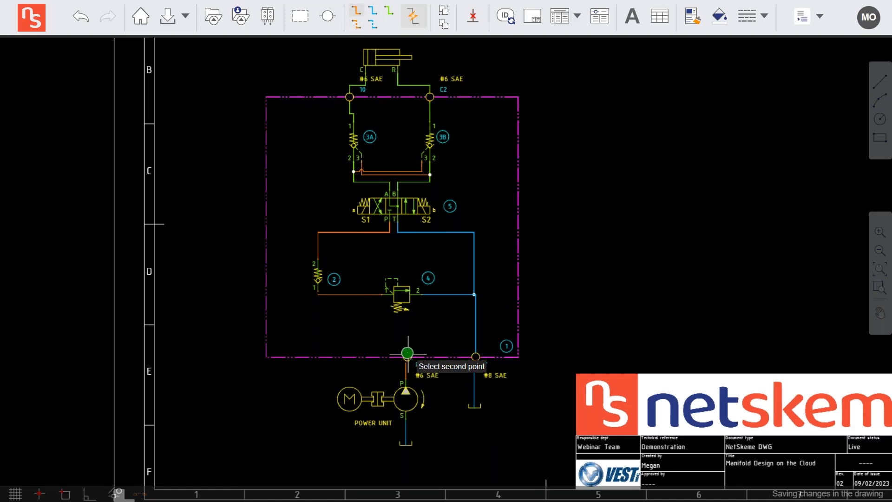
pyautogui.click(349, 294)
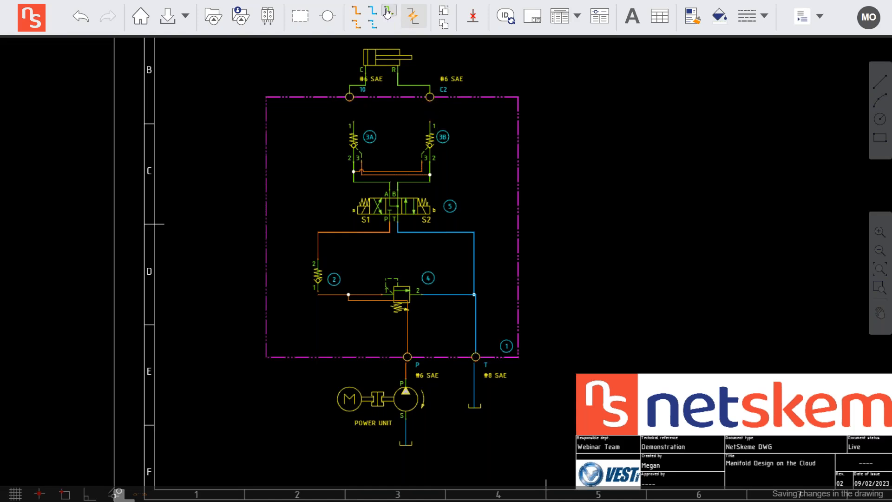
# - Draw working lines from port 1 of valve 3A to port 10 and from port 1 of valve 3B to port C2
pyautogui.scroll(2, 358, 118)
pyautogui.click(348, 116)
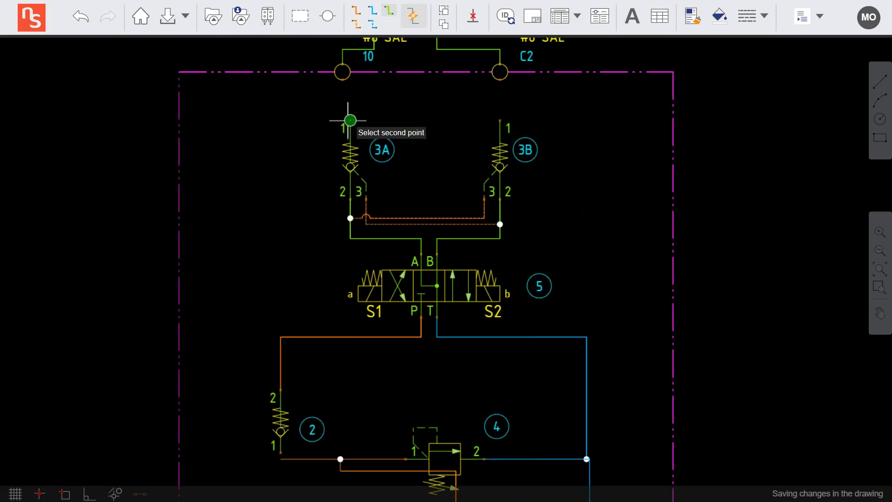
pyautogui.click(342, 80)
pyautogui.click(500, 124)
pyautogui.click(499, 84)
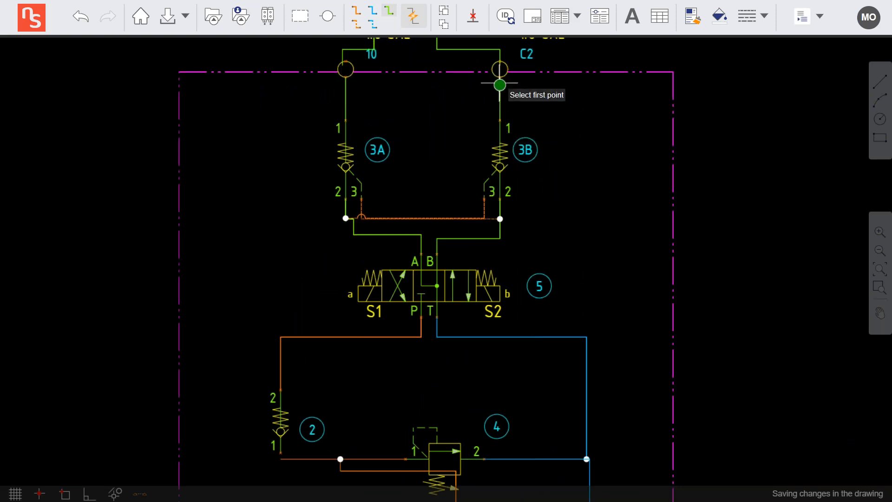
# - Delete the two working lines connecting the cylinder to manifold ports C2 and 10
pyautogui.scroll(4, 507, 83)
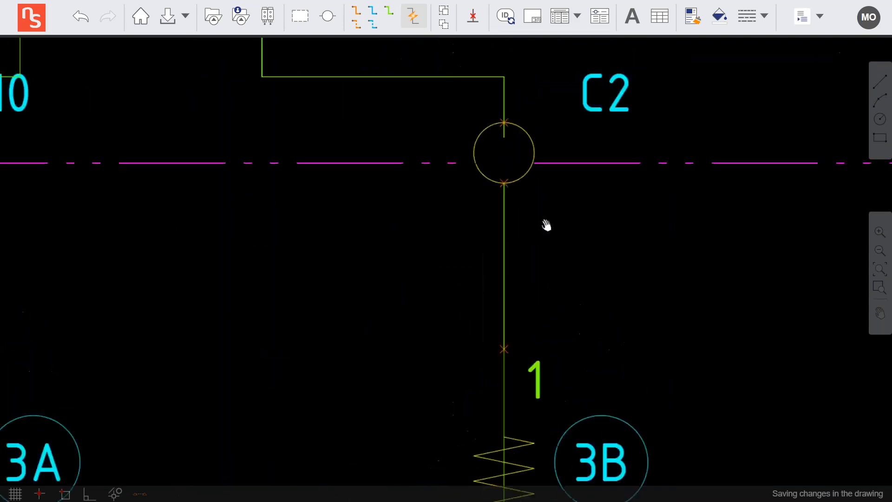
pyautogui.moveTo(547, 225); pyautogui.dragTo(558, 267, button='middle')
pyautogui.click(512, 121)
pyautogui.press('Delete')
pyautogui.moveTo(422, 191); pyautogui.dragTo(764, 259, button='middle')
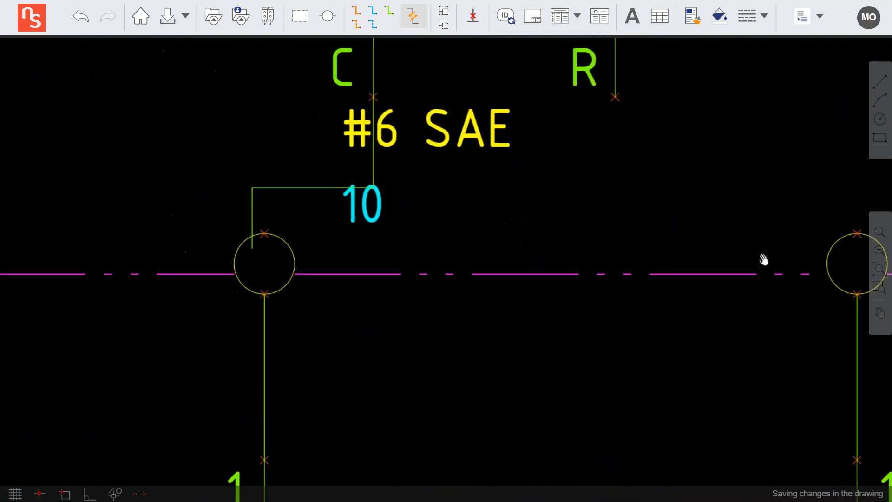
pyautogui.click(305, 185)
pyautogui.press('Delete')
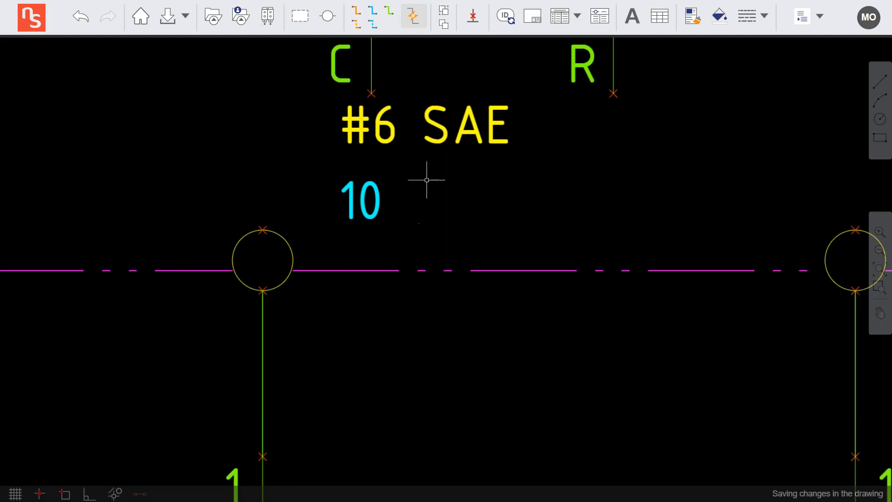
# - Draw working lines from cylinder port C to manifold port 10 and from cylinder port R to port C2
pyautogui.click(390, 10)
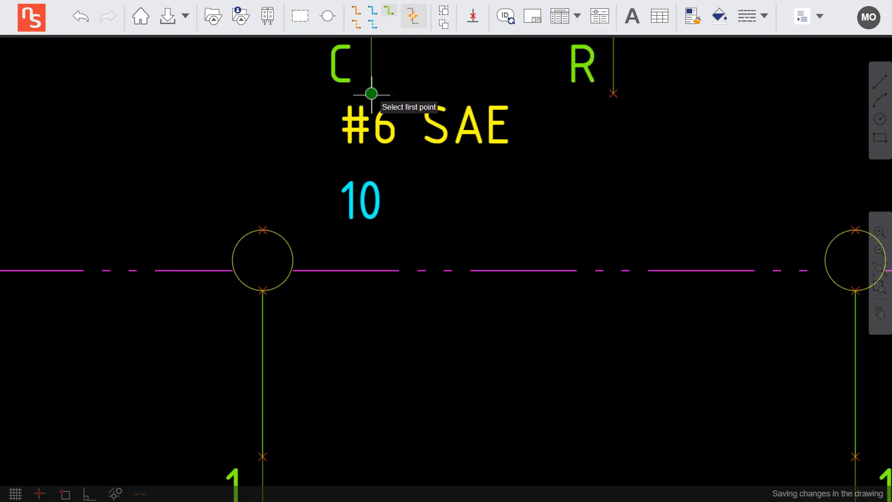
pyautogui.click(371, 91)
pyautogui.click(260, 227)
pyautogui.click(626, 80)
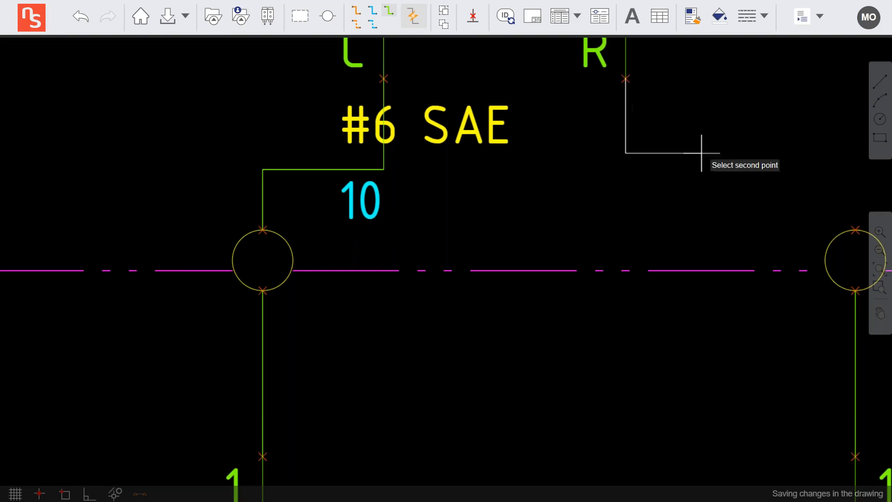
pyautogui.click(857, 229)
pyautogui.press('Escape')
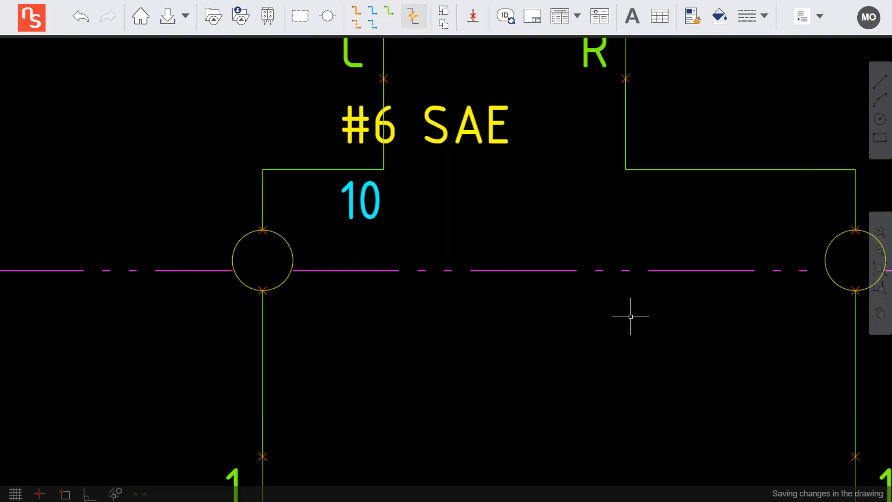
# - Run the manifold's XML export again and move the error list aside to check it against the circuit
pyautogui.scroll(-5, 642, 321)
pyautogui.moveTo(648, 329); pyautogui.dragTo(498, 221, button='middle')
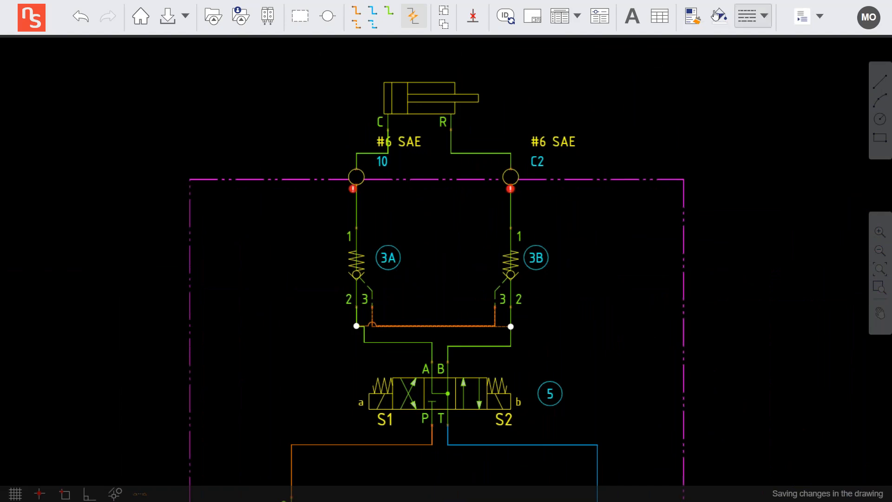
pyautogui.click(813, 17)
pyautogui.click(819, 36)
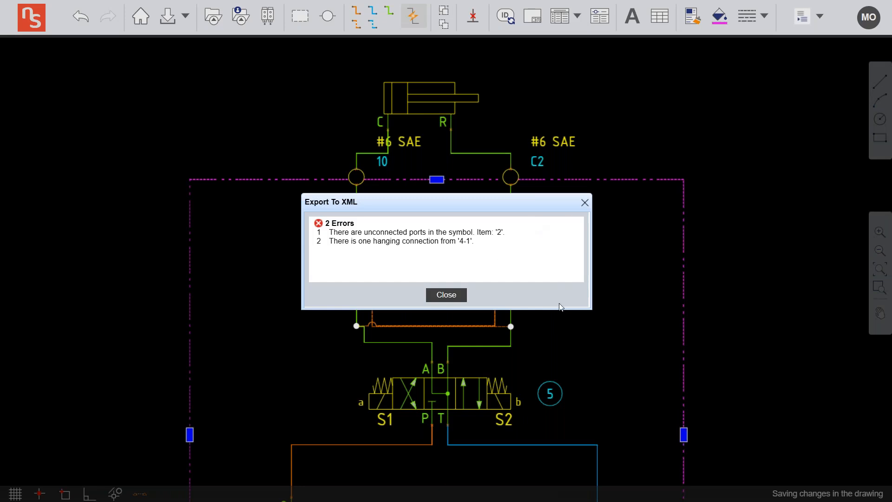
pyautogui.moveTo(443, 202); pyautogui.dragTo(669, 188)
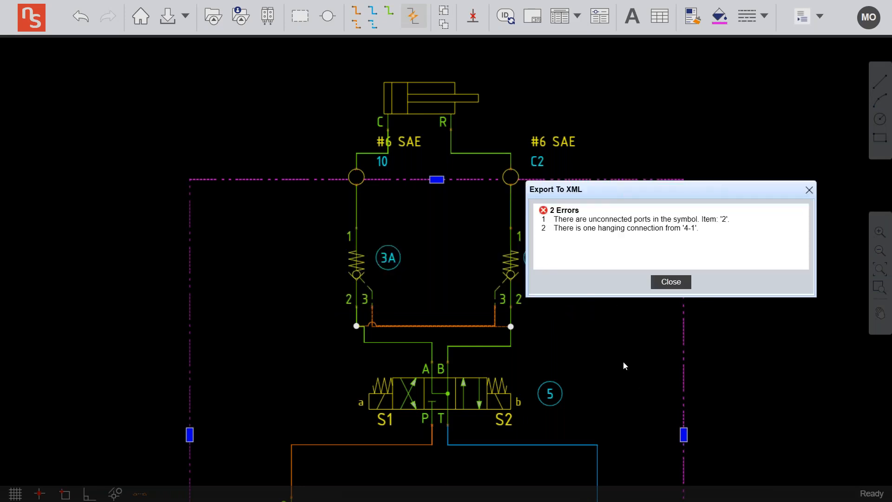
# - Replace the line between port 1 of valve 2 and port 1 of valve 4 with a new pressure line
pyautogui.click(672, 282)
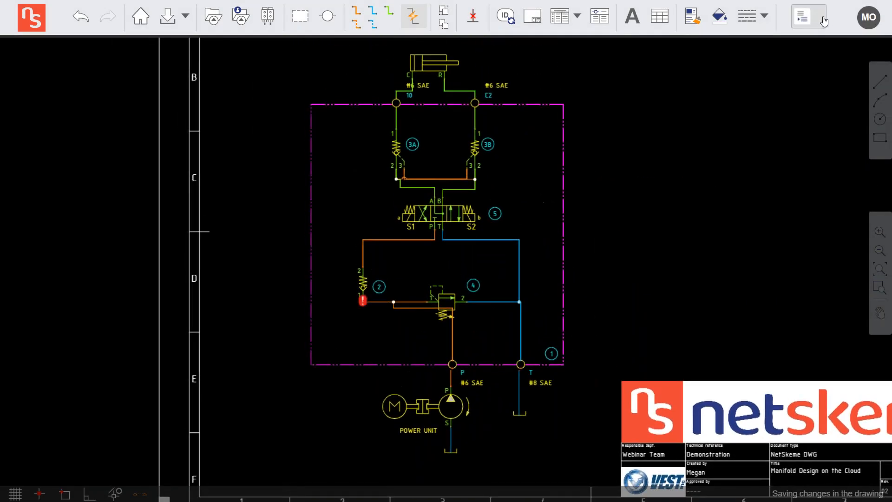
pyautogui.click(818, 19)
pyautogui.click(816, 41)
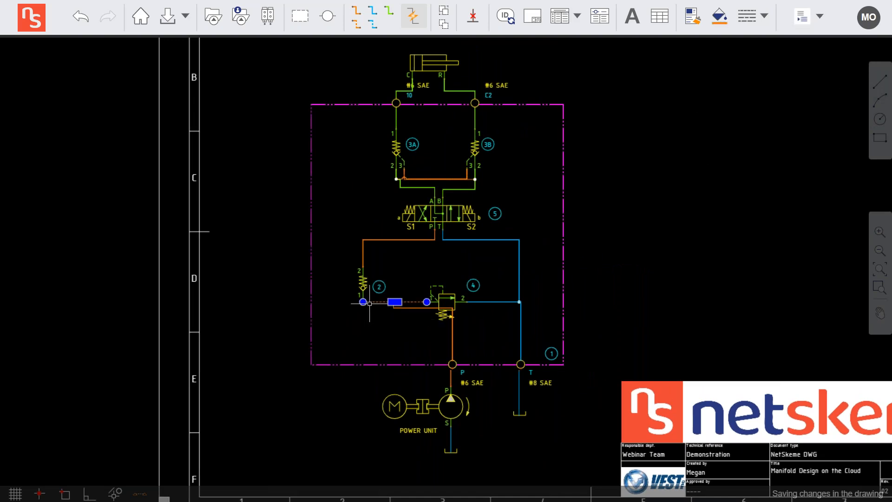
pyautogui.press('Delete')
pyautogui.click(361, 6)
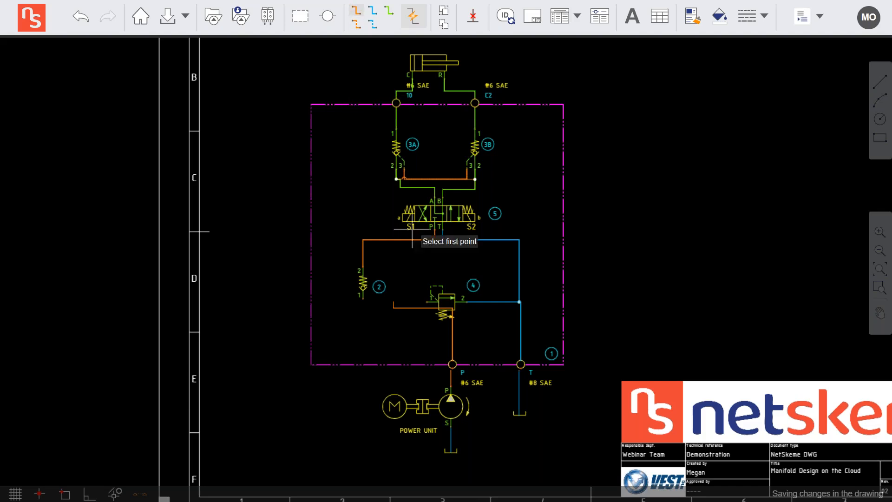
pyautogui.click(362, 299)
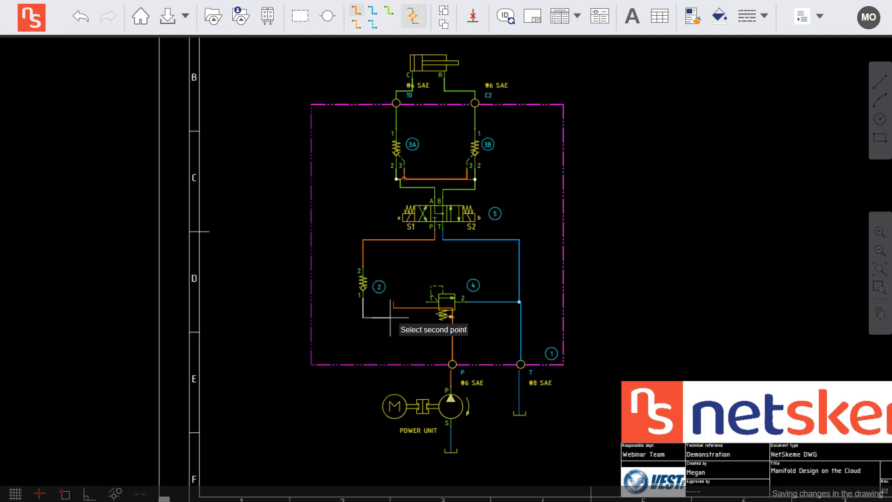
pyautogui.click(424, 303)
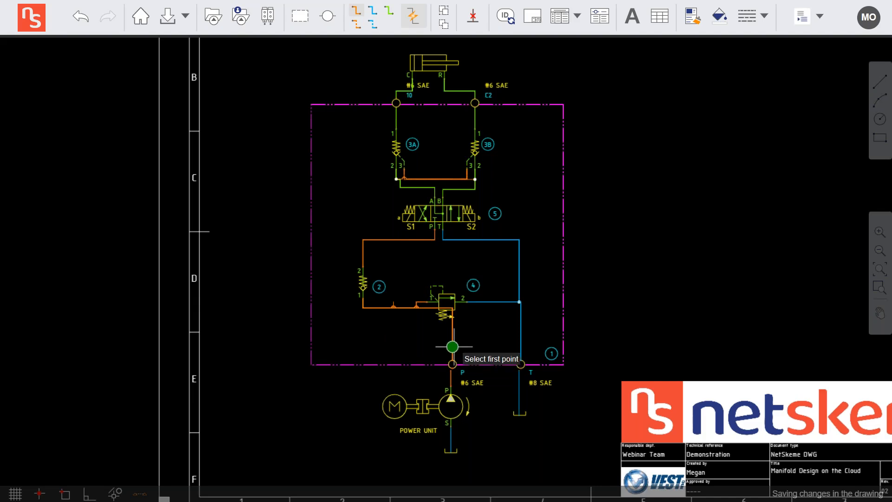
# - Delete the pressure line into manifold port P and draw a new one from the line joining valves 2 and 4 to port P
pyautogui.press('Escape')
pyautogui.click(451, 353)
pyautogui.press('Delete')
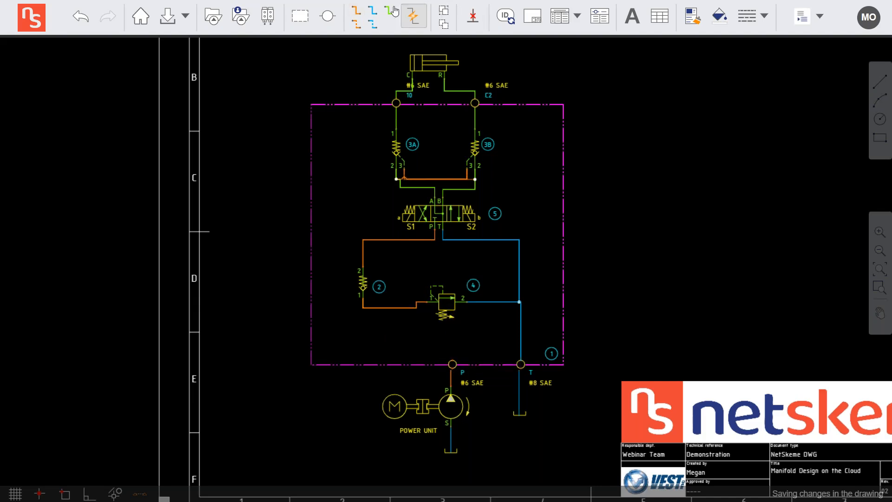
pyautogui.click(354, 17)
pyautogui.click(393, 308)
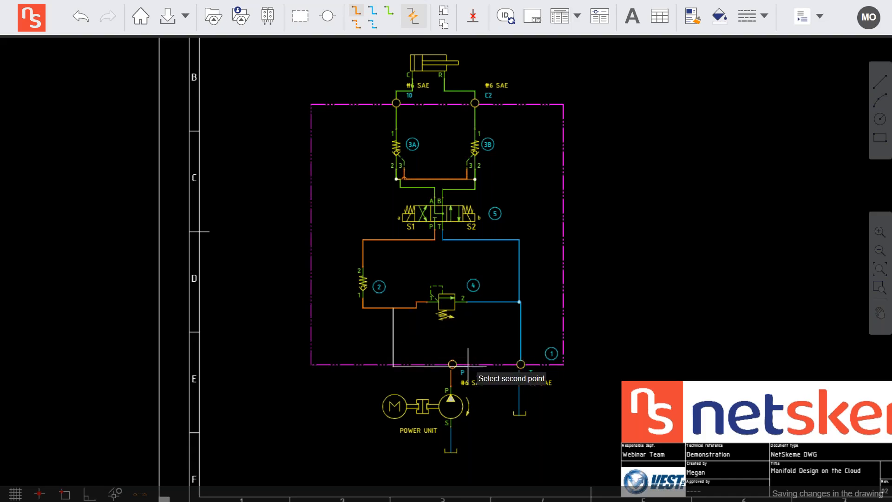
pyautogui.click(451, 361)
pyautogui.press('Escape')
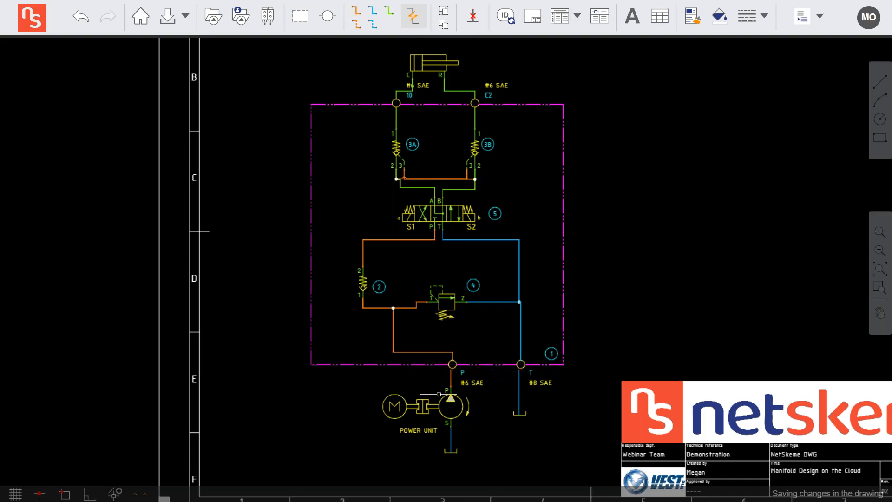
# - Replace the pressure line between manifold port P and the pump's port P with a newly drawn one
pyautogui.scroll(4, 437, 393)
pyautogui.click(477, 360)
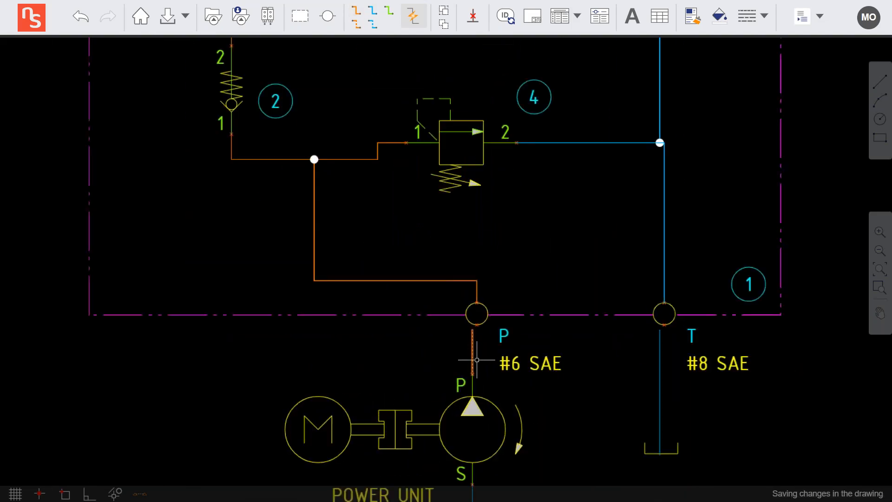
pyautogui.click(372, 5)
pyautogui.click(477, 325)
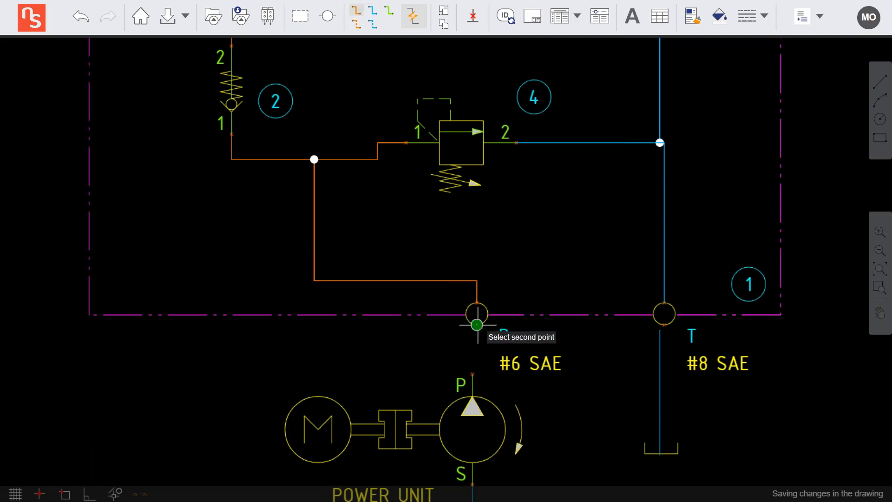
pyautogui.click(473, 374)
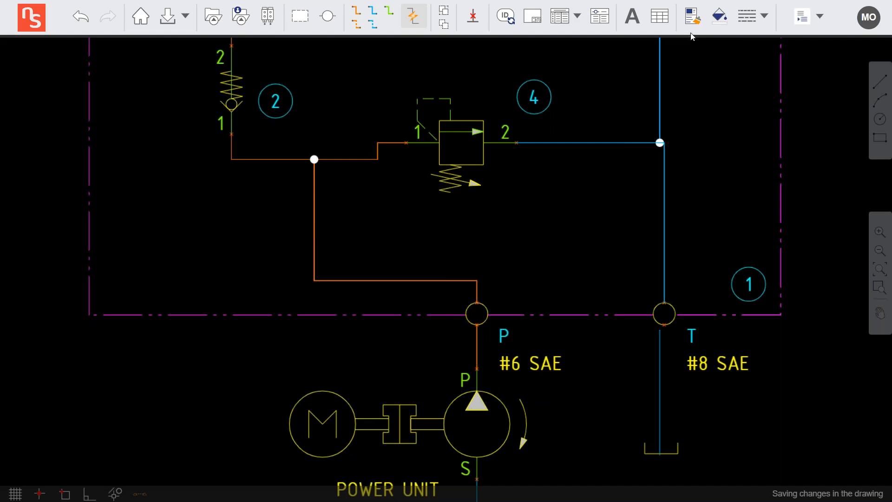
# - Run the XML export on the manifold to check for remaining connection errors
pyautogui.click(813, 22)
pyautogui.click(822, 36)
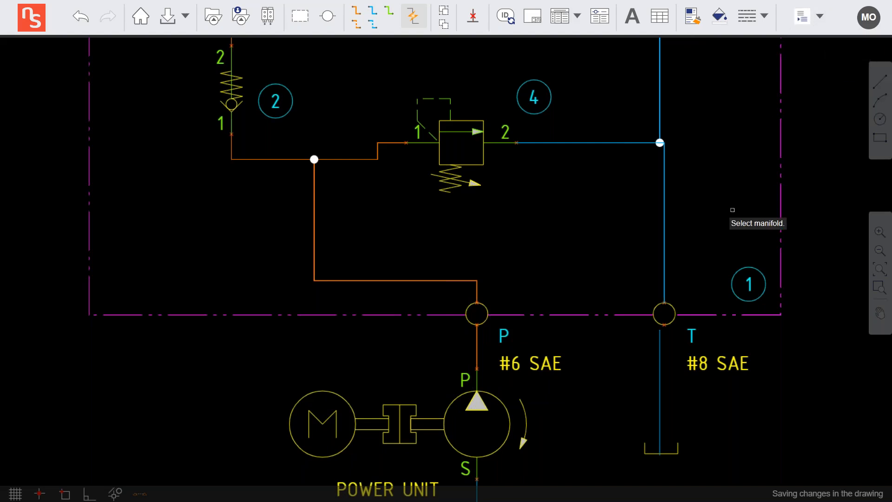
pyautogui.click(780, 205)
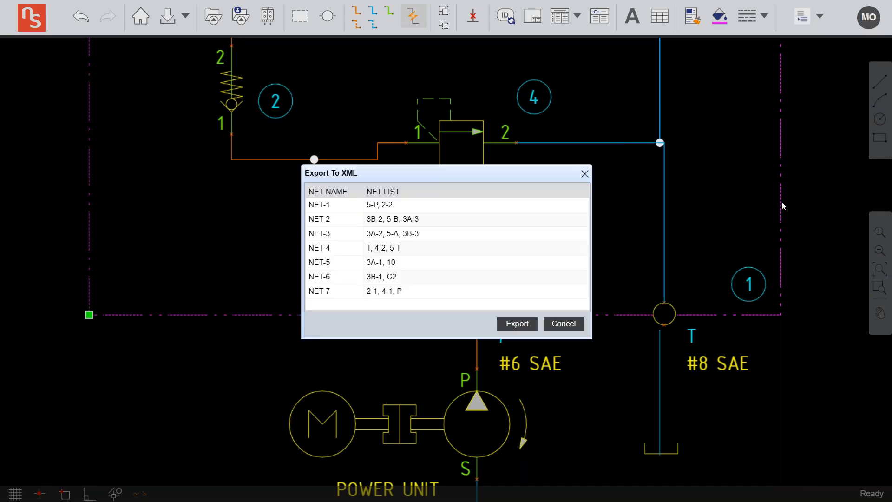
# - Reopen the manifold's XML export and move its net list beside the circuit
pyautogui.keyDown('ctrl'); pyautogui.scroll(-2, 521, 263); pyautogui.keyUp('ctrl')
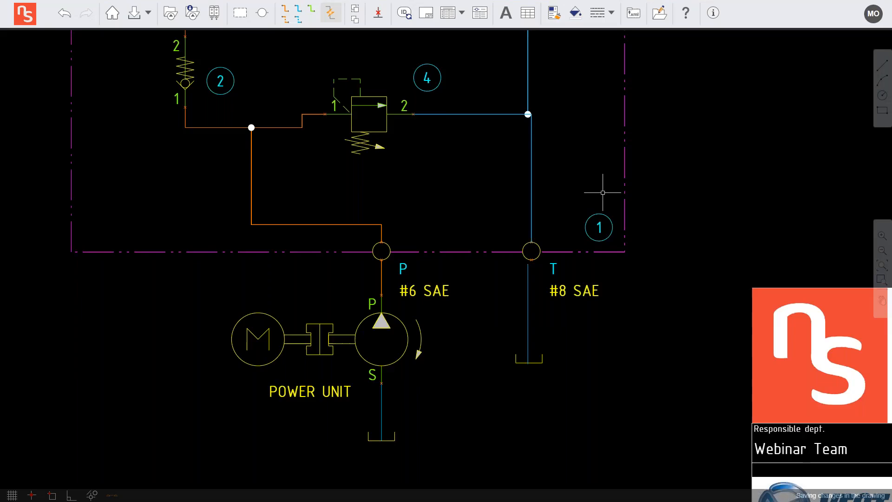
pyautogui.scroll(-2, 598, 227)
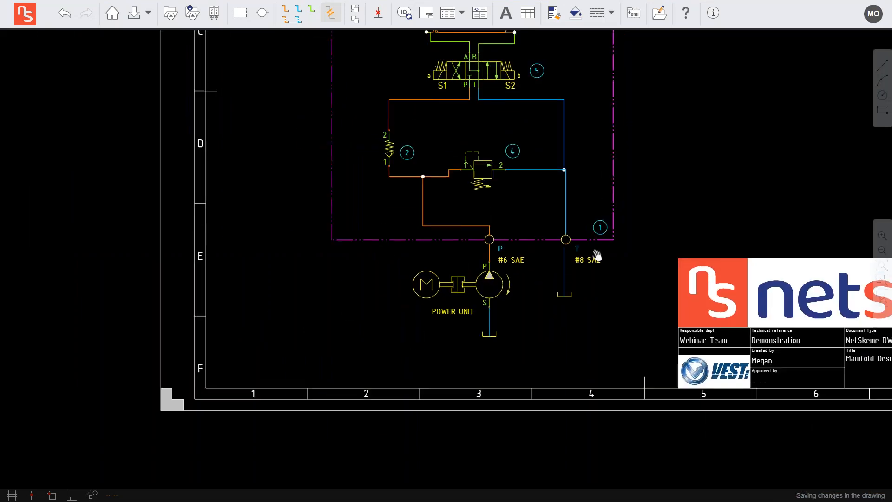
pyautogui.moveTo(596, 256); pyautogui.dragTo(588, 332, button='middle')
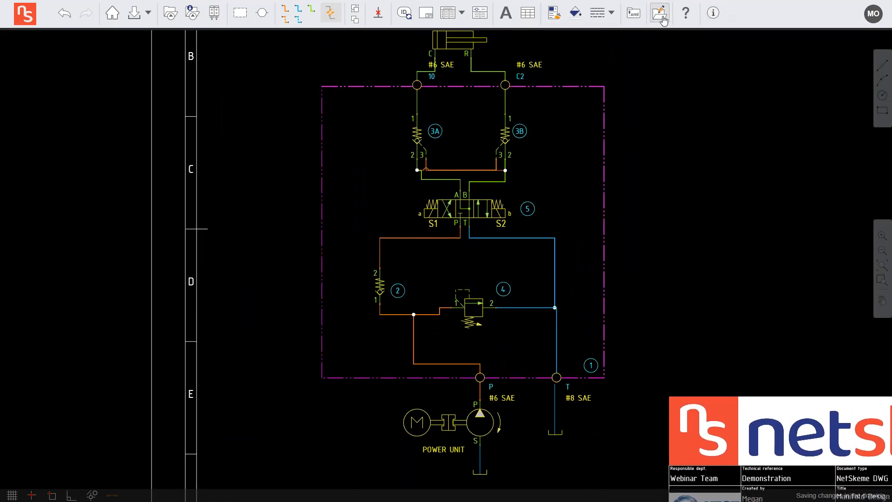
pyautogui.click(633, 16)
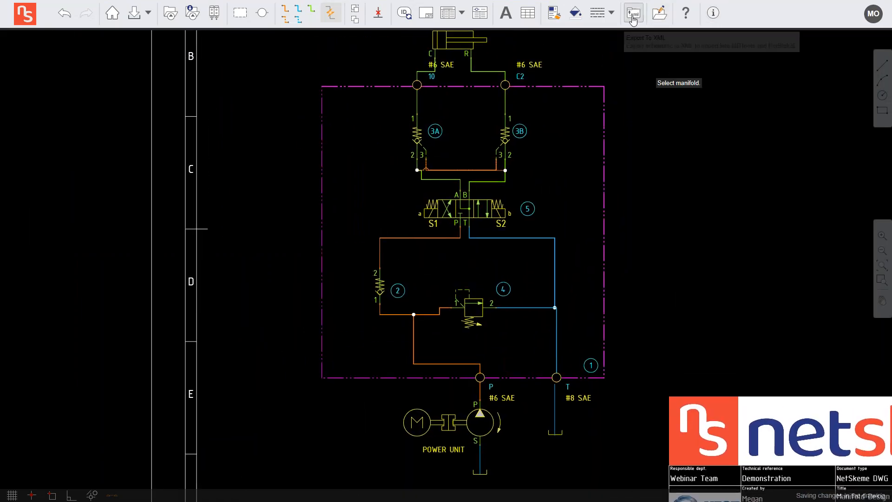
pyautogui.click(604, 247)
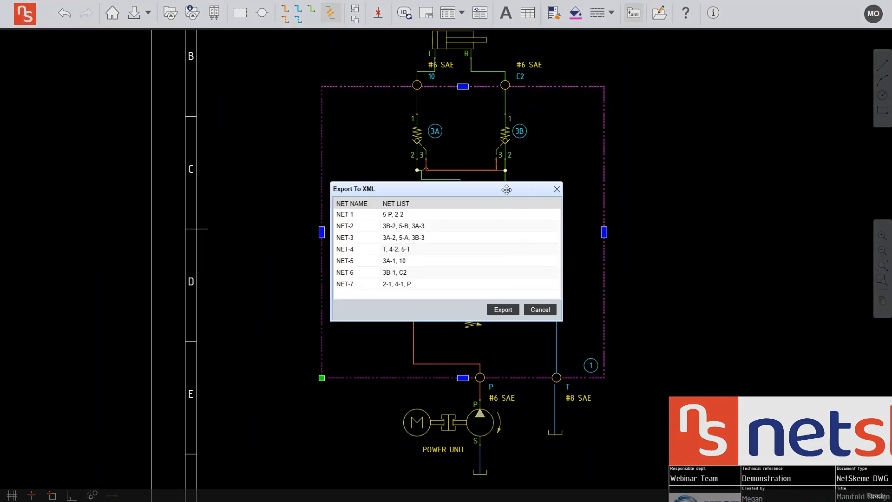
pyautogui.moveTo(632, 170); pyautogui.dragTo(744, 119)
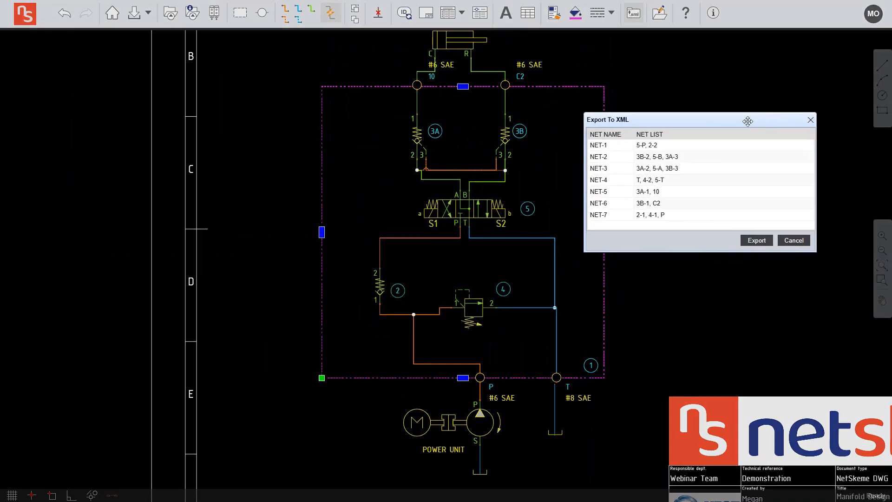
# - Rename the net joining 5-P and 2-2 as P1 in the export net list
pyautogui.click(655, 146)
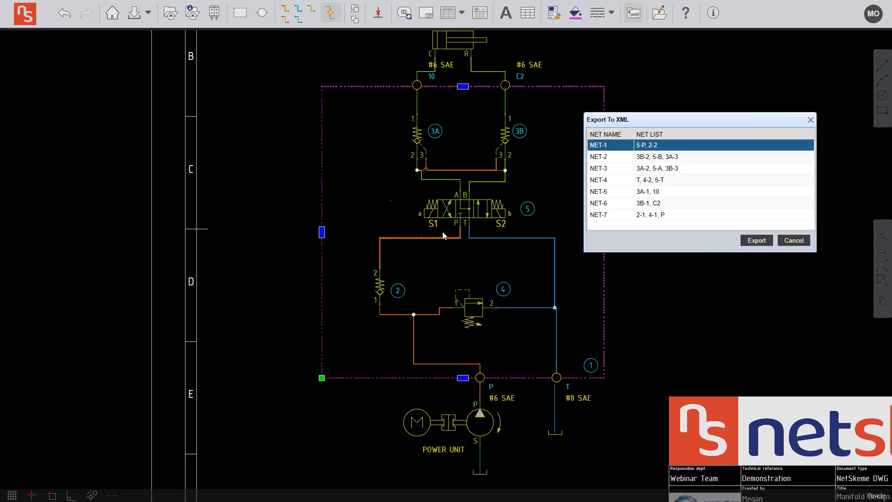
pyautogui.doubleClick(609, 145)
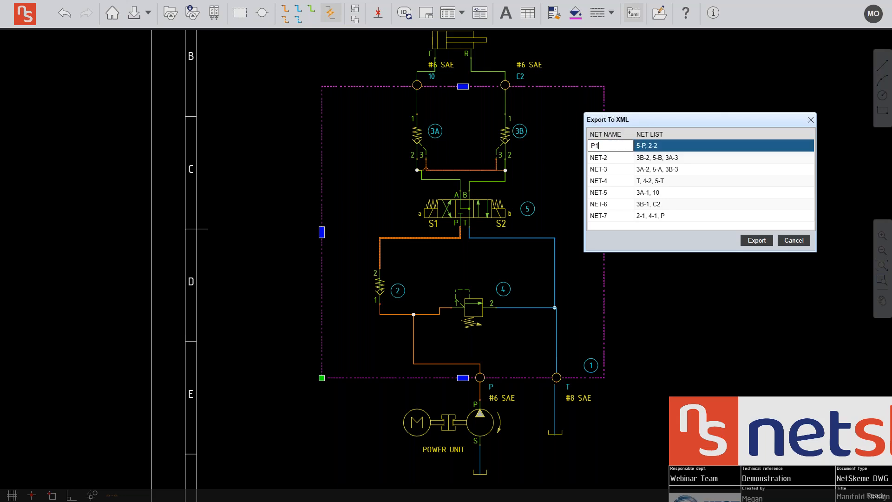
pyautogui.click(671, 159)
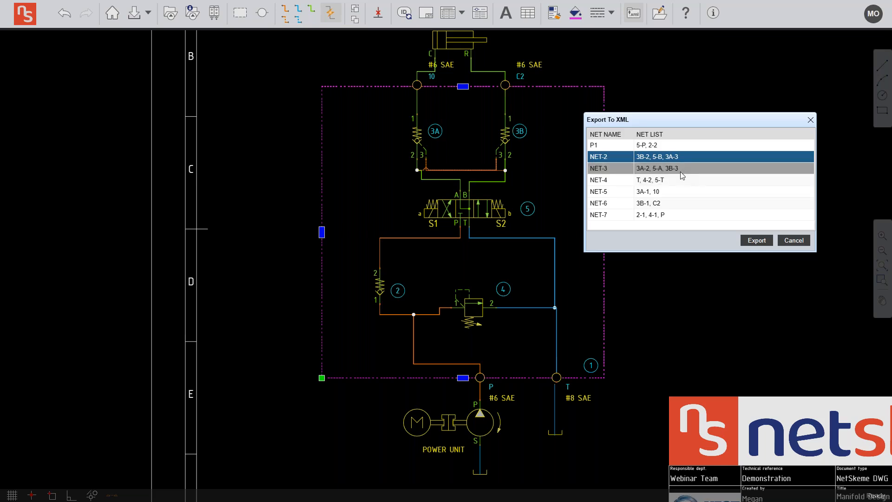
# - Rename the net joining 3B-2, 5-B and 3A-3 as C2EXT
pyautogui.click(680, 170)
pyautogui.click(679, 157)
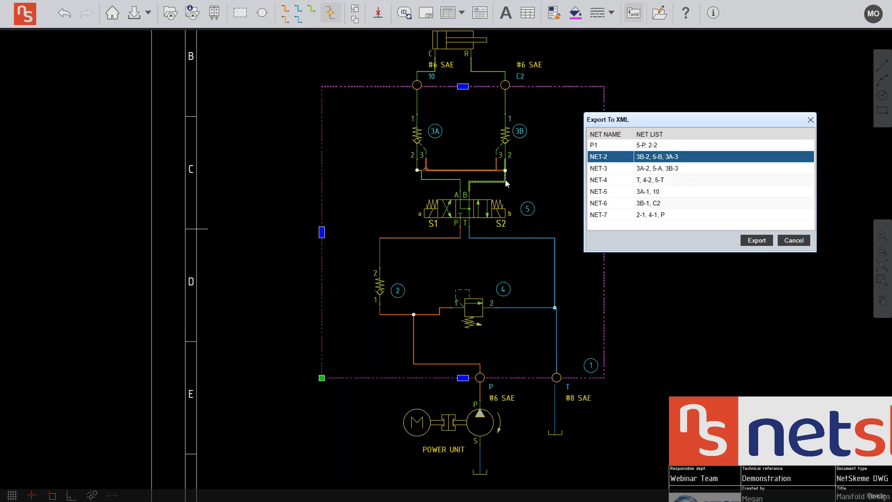
pyautogui.click(613, 158)
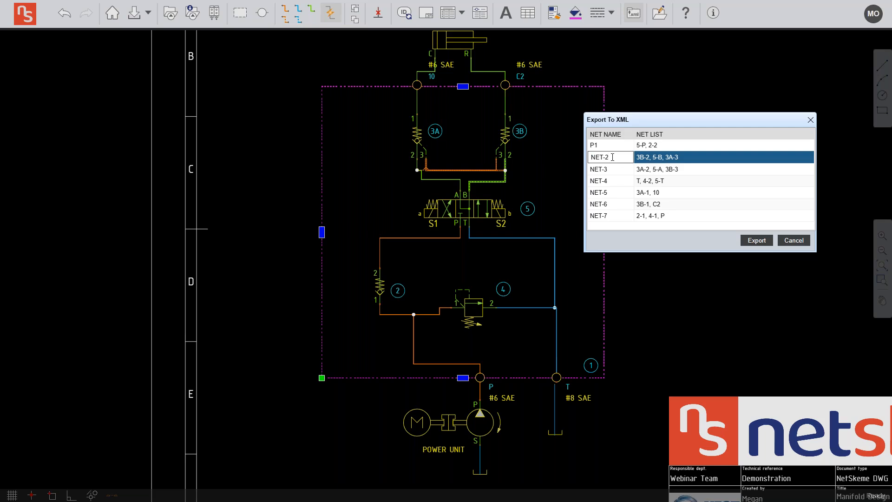
pyautogui.write('C2EXT')
pyautogui.click(683, 170)
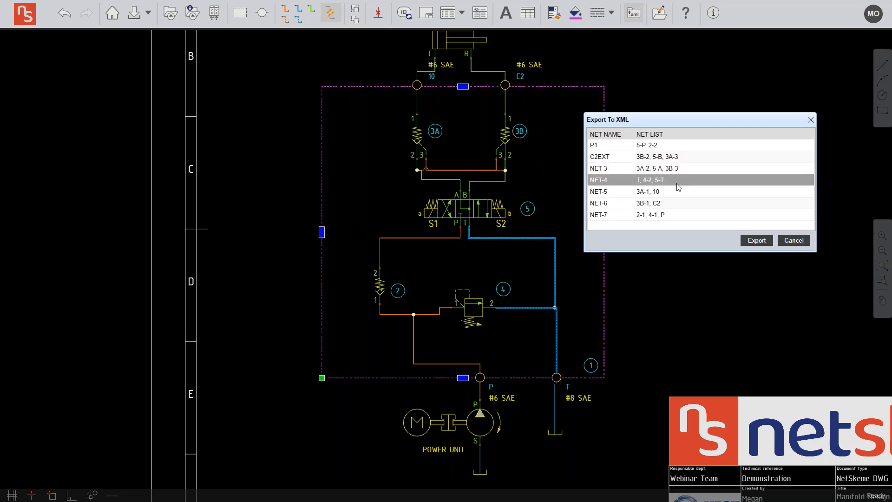
# - Rename the net joining 3A-2, 5-A and 3B-3 as C1EXT and the net joining T, 4-2 and 5-T as TANK
pyautogui.doubleClick(600, 170)
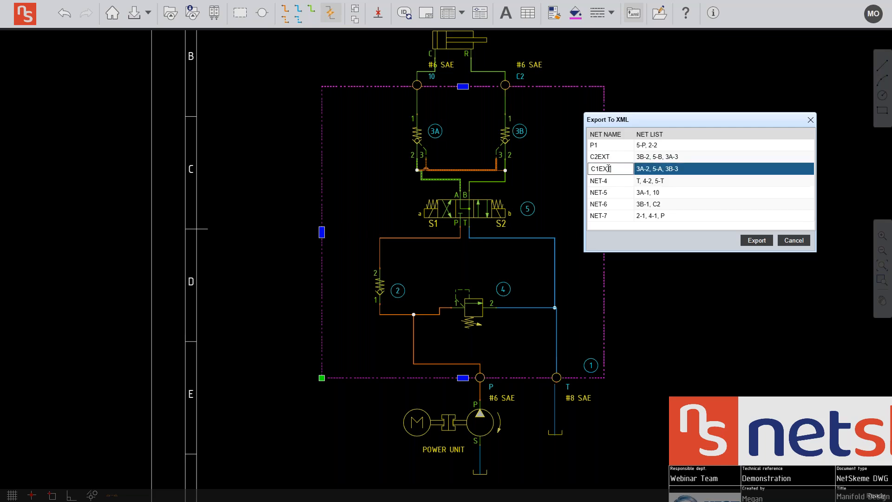
pyautogui.click(679, 185)
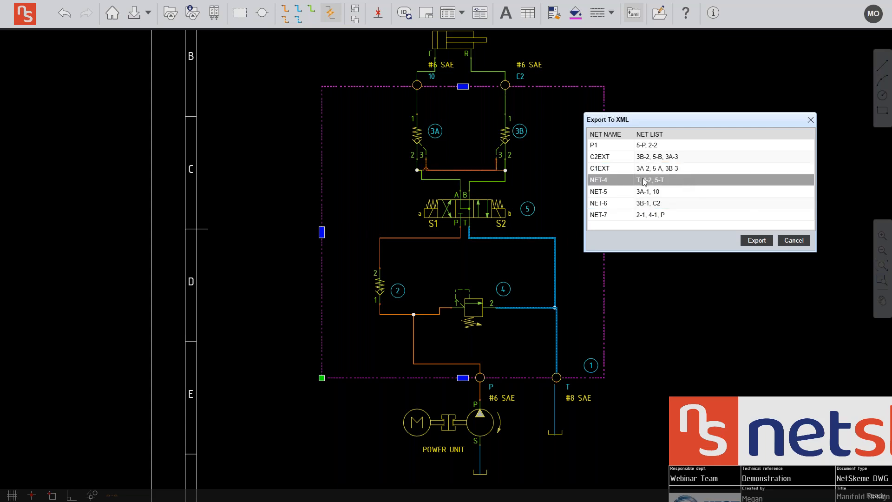
pyautogui.doubleClick(613, 180)
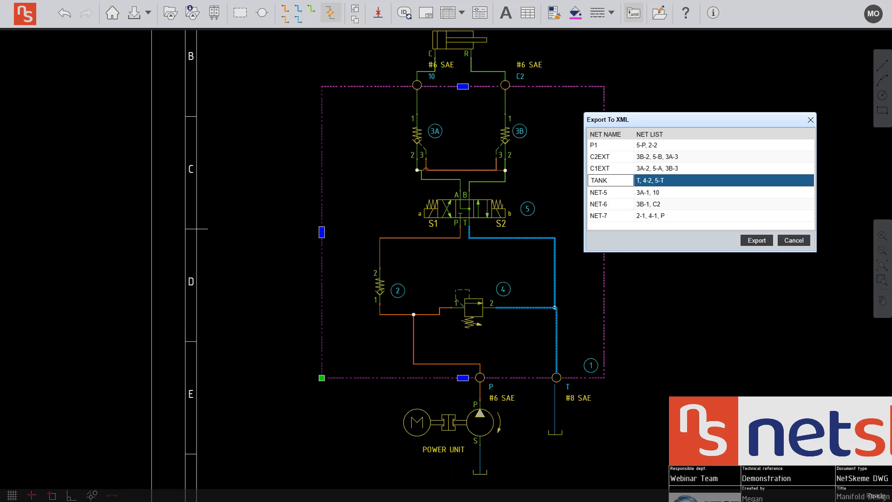
pyautogui.click(704, 188)
# - Rename the net joining 3A-1 and port 10 as C1
pyautogui.click(701, 212)
pyautogui.click(698, 195)
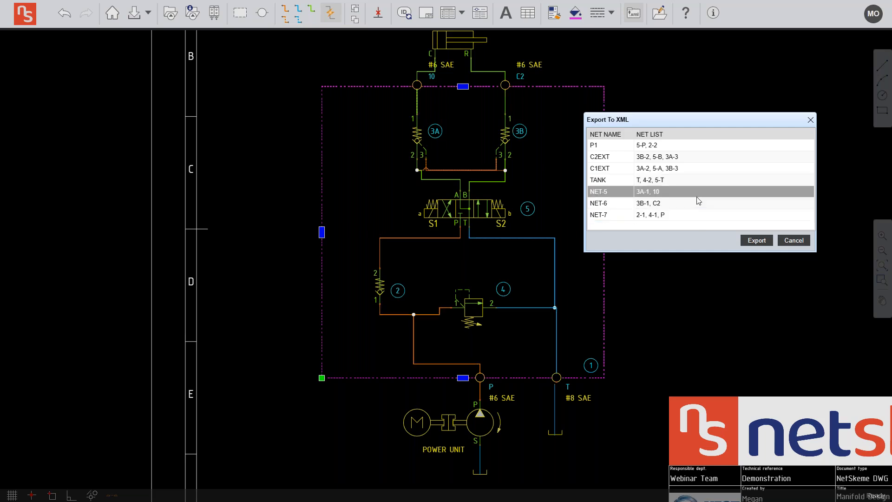
pyautogui.click(695, 202)
pyautogui.click(695, 193)
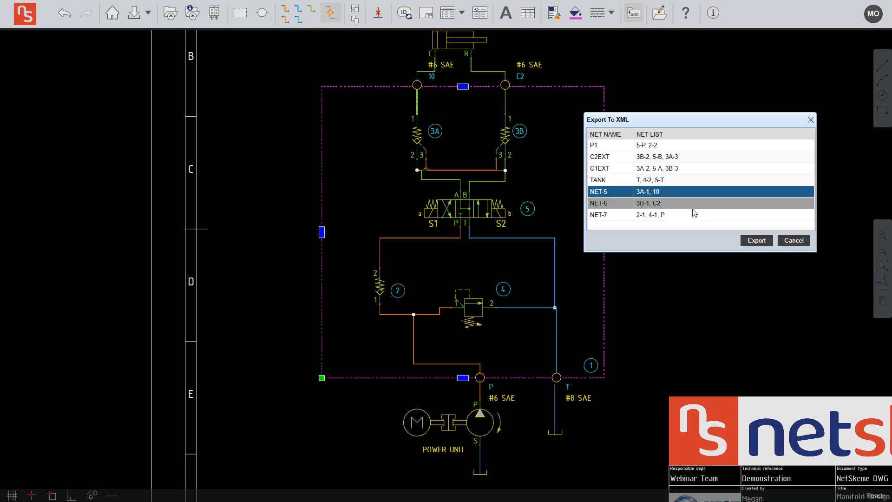
pyautogui.doubleClick(612, 191)
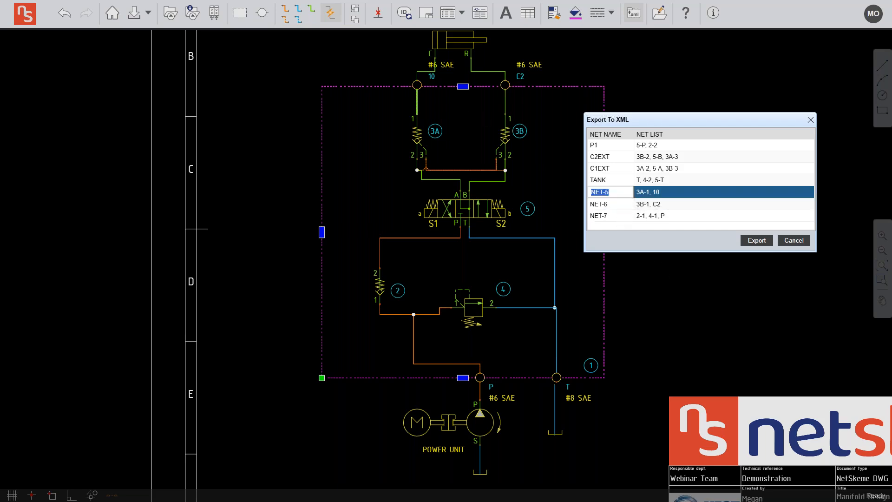
pyautogui.click(670, 206)
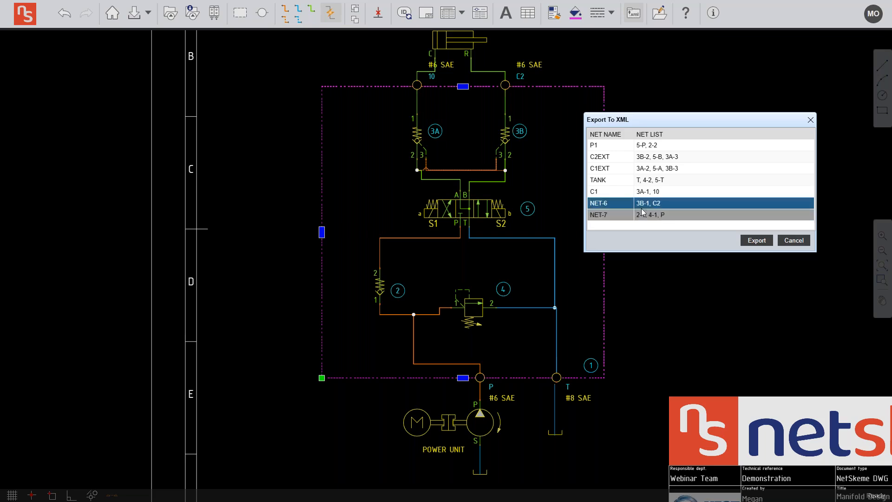
# - Rename the net joining 3B-1 and C2 as C2, and the net joining 2-1, 4-1 and P as P
pyautogui.doubleClick(613, 204)
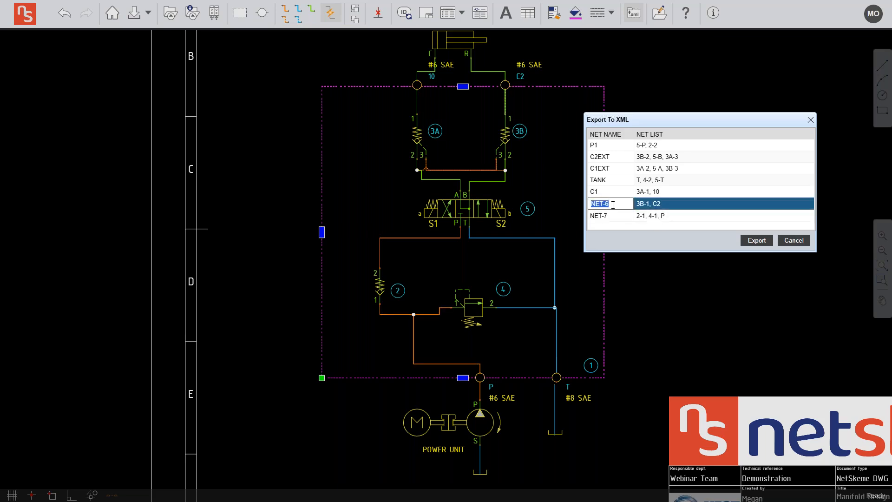
pyautogui.write('C2')
pyautogui.press('Return')
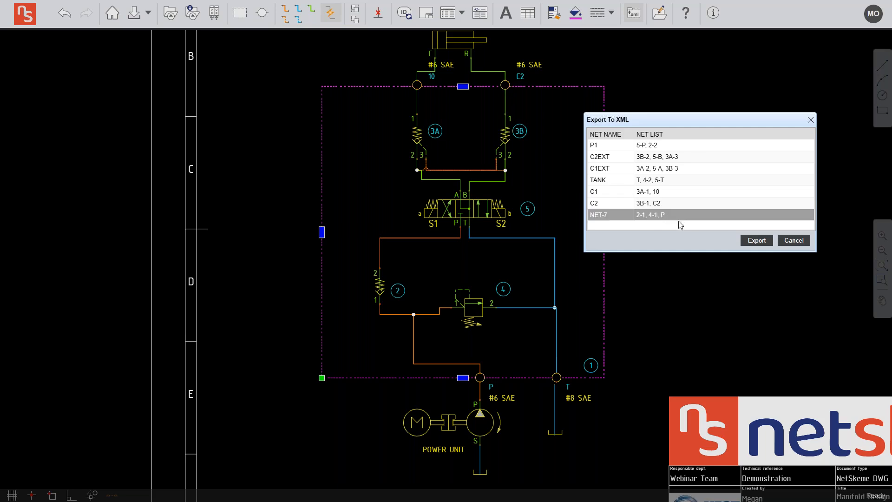
pyautogui.doubleClick(621, 215)
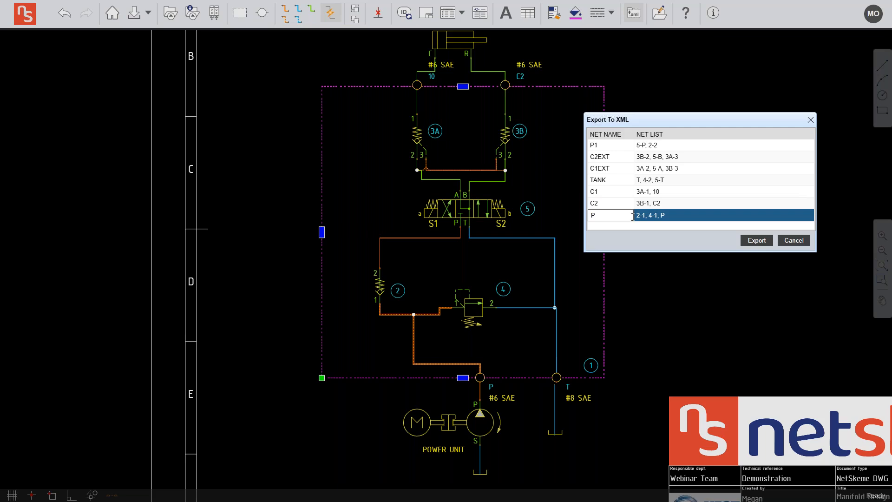
# - Export the net list and save it as WEBINARSEPT20.XML in the NetBlok Integration Demos folder
pyautogui.click(758, 243)
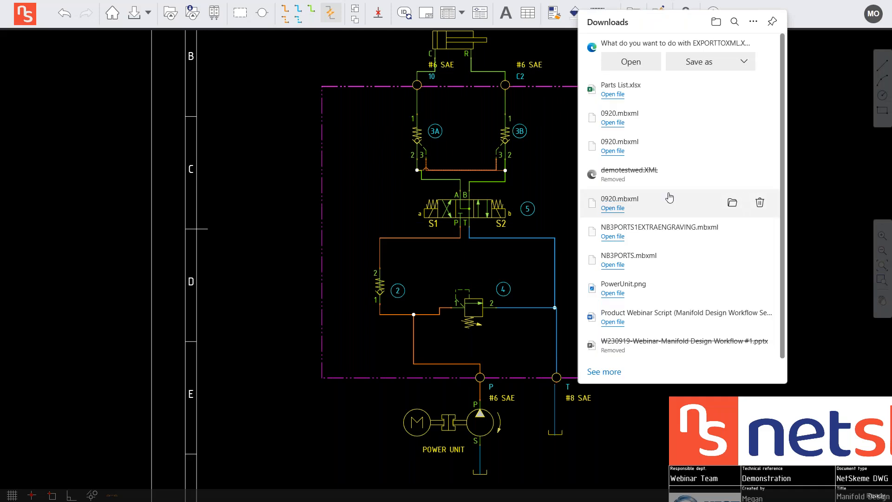
pyautogui.click(696, 61)
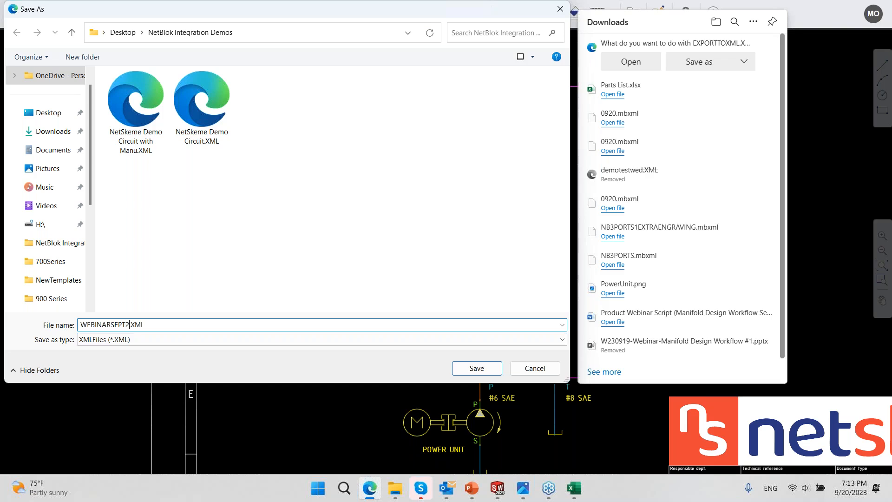
pyautogui.click(470, 369)
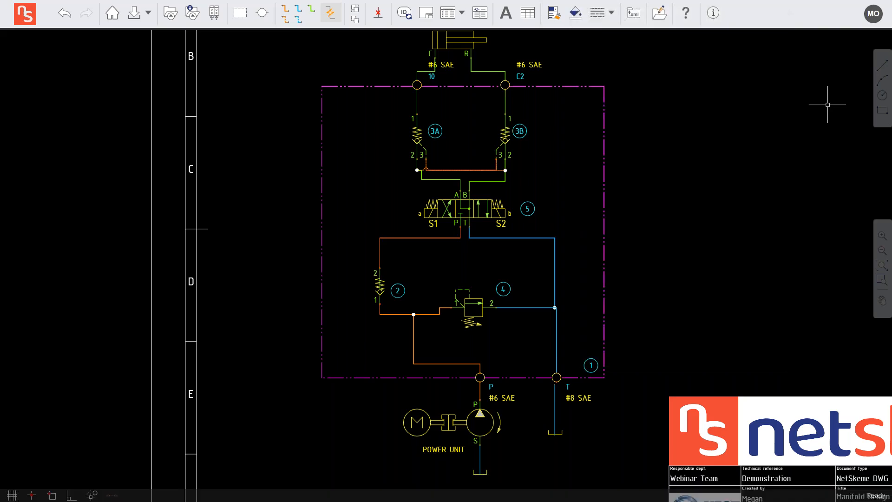
pyautogui.scroll(-5, 723, 217)
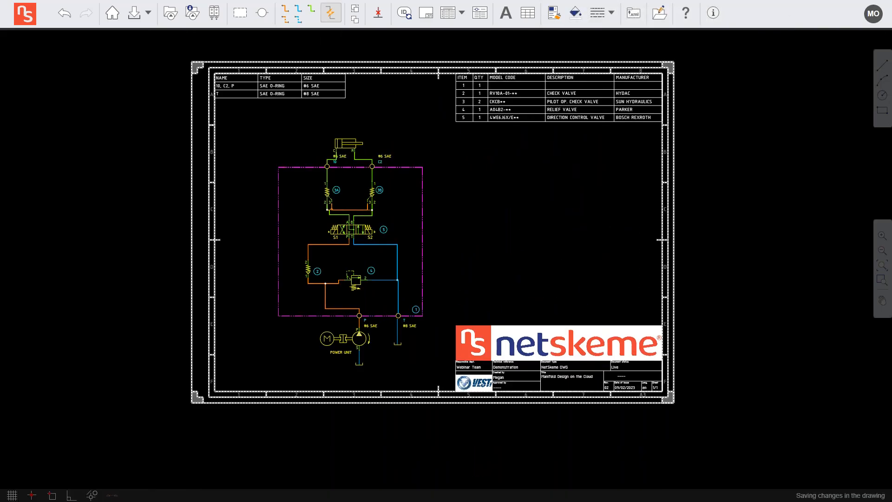
# - Switch to NetBlok3D, sign in while closing any other open session, and start a new manifold
pyautogui.click(251, 11)
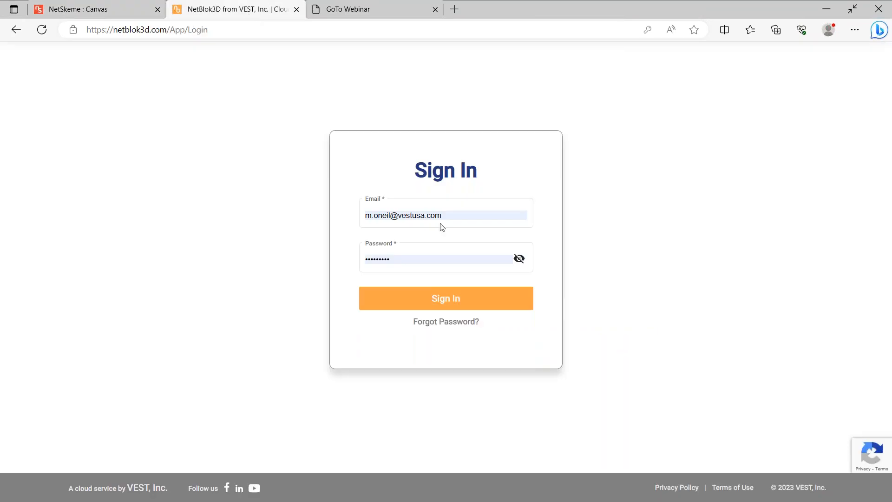
pyautogui.click(465, 296)
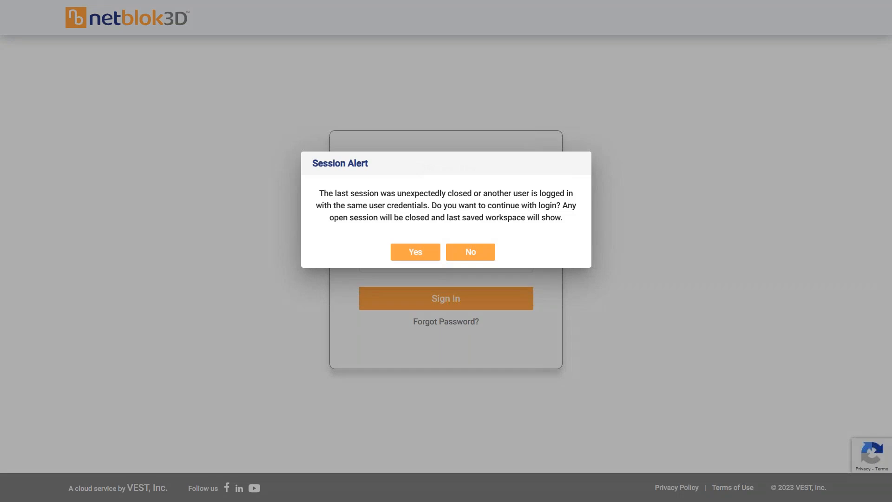
pyautogui.click(415, 255)
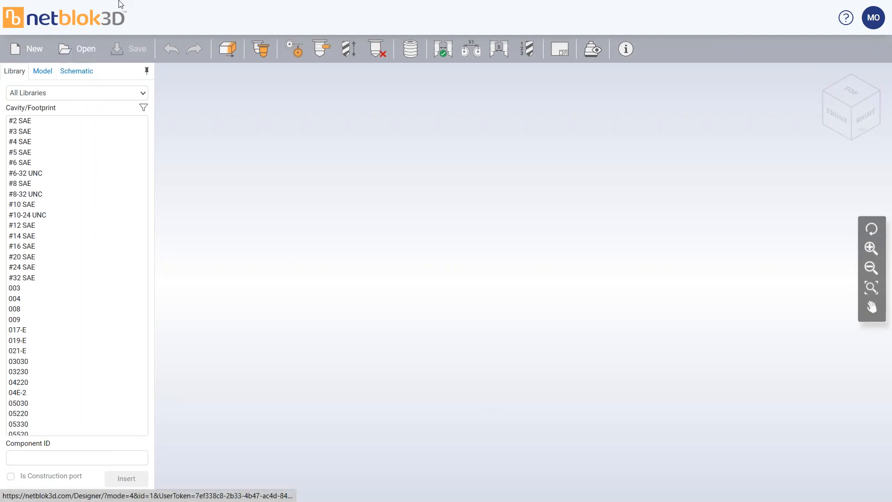
pyautogui.moveTo(108, 4)
pyautogui.click(42, 30)
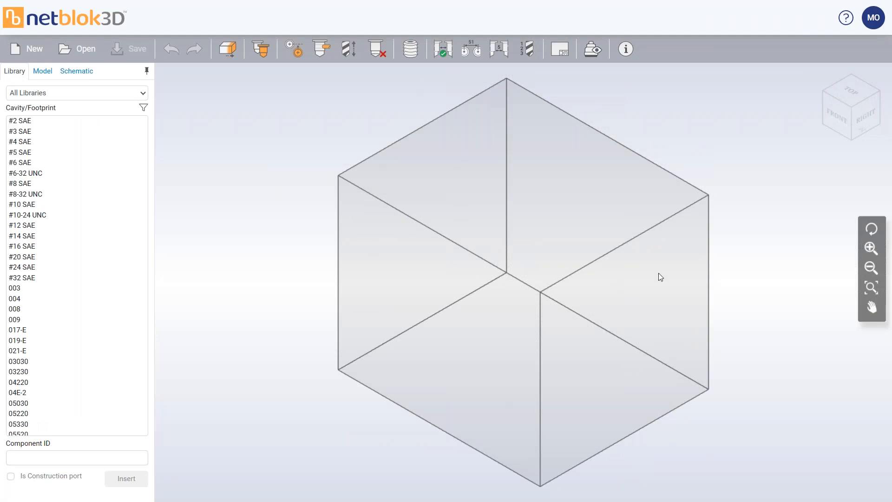
# - Place a #12 SAE port with ID Port1 on the front face at about X 42.7, Y 55.1, and delete it
pyautogui.click(28, 226)
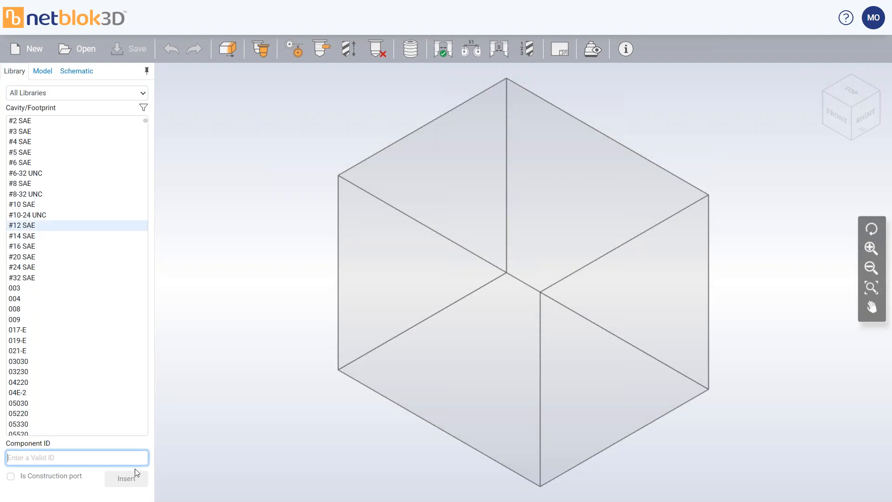
pyautogui.click(122, 480)
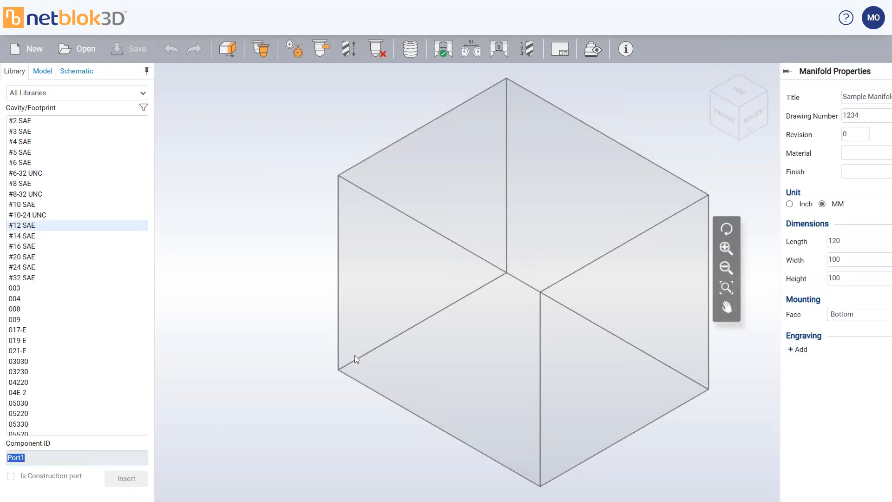
pyautogui.click(410, 325)
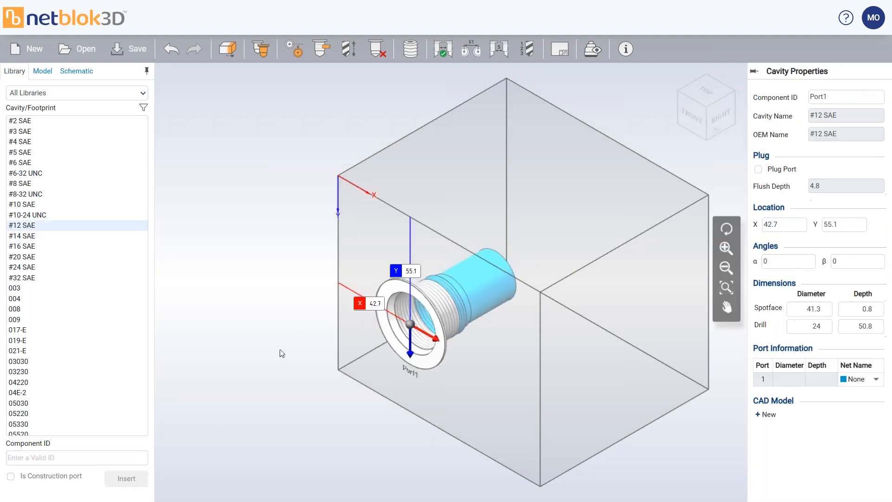
pyautogui.click(436, 319)
pyautogui.click(426, 302)
pyautogui.press('Delete')
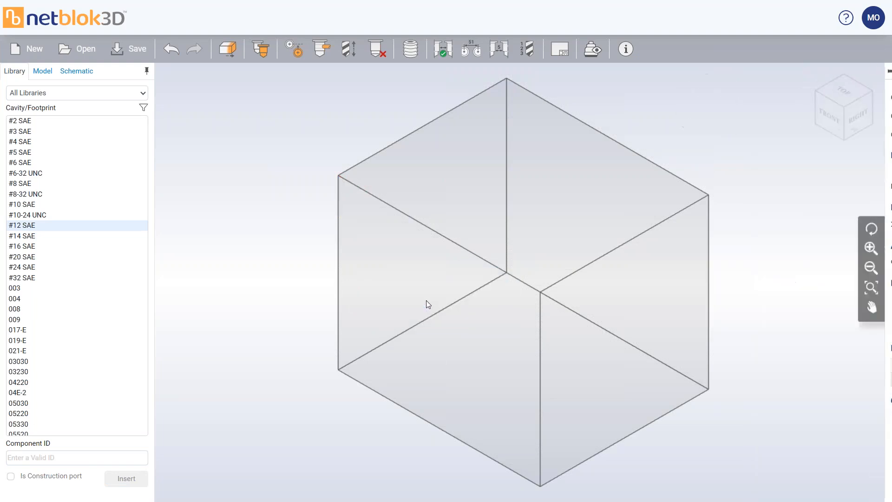
# - Load WEBINARSEPT20.XML as the manifold's schematic file
pyautogui.click(81, 75)
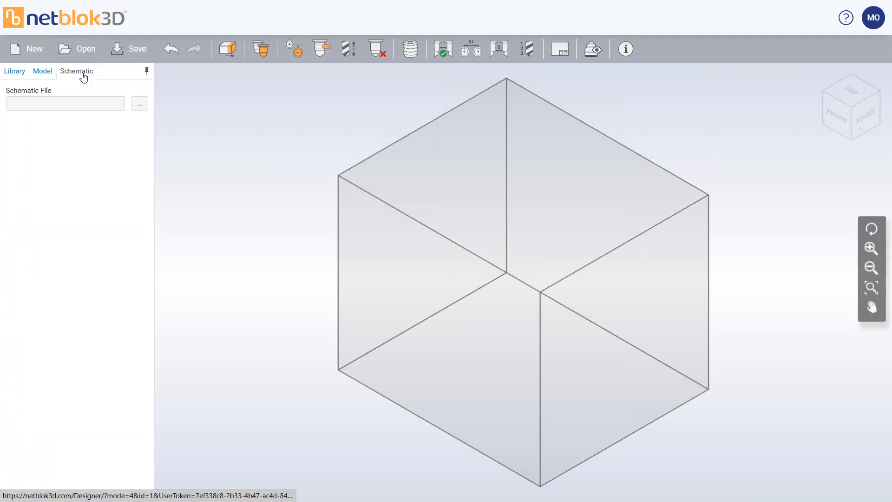
pyautogui.click(137, 107)
pyautogui.click(556, 271)
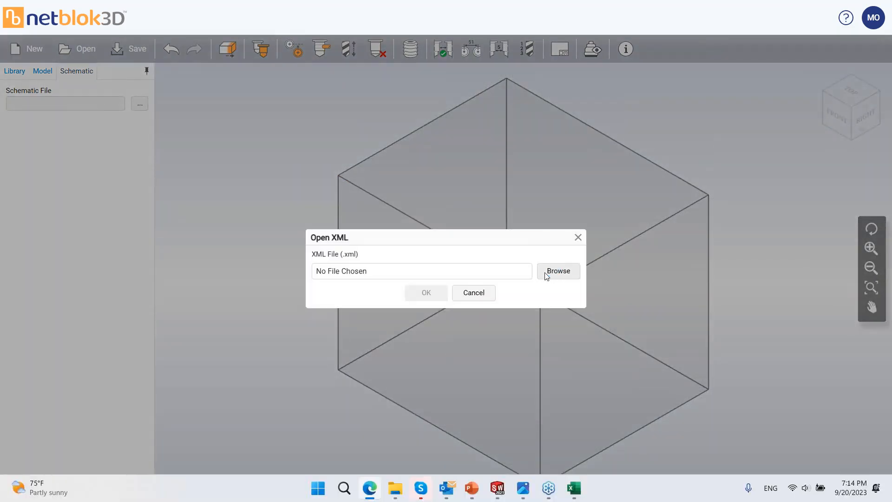
pyautogui.click(325, 107)
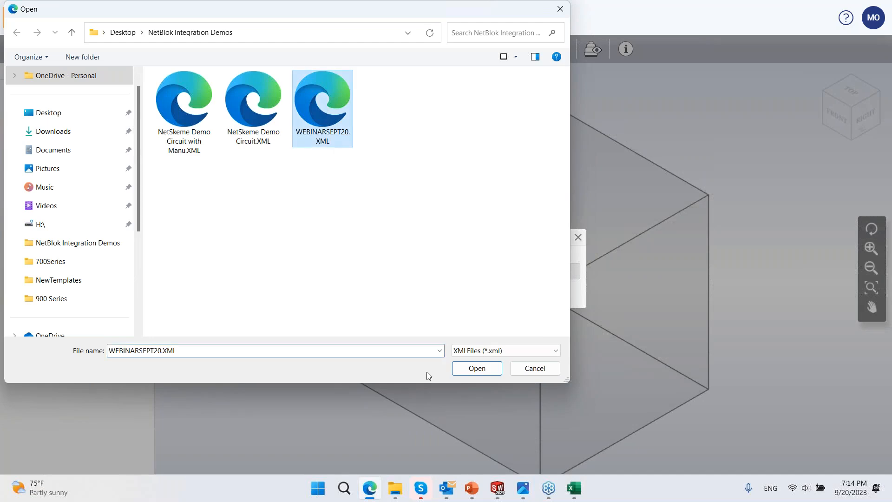
pyautogui.click(493, 369)
pyautogui.click(438, 296)
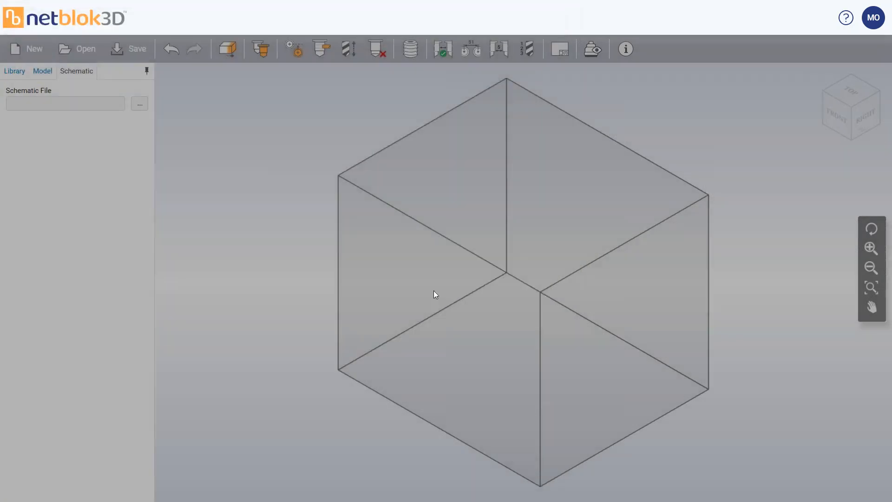
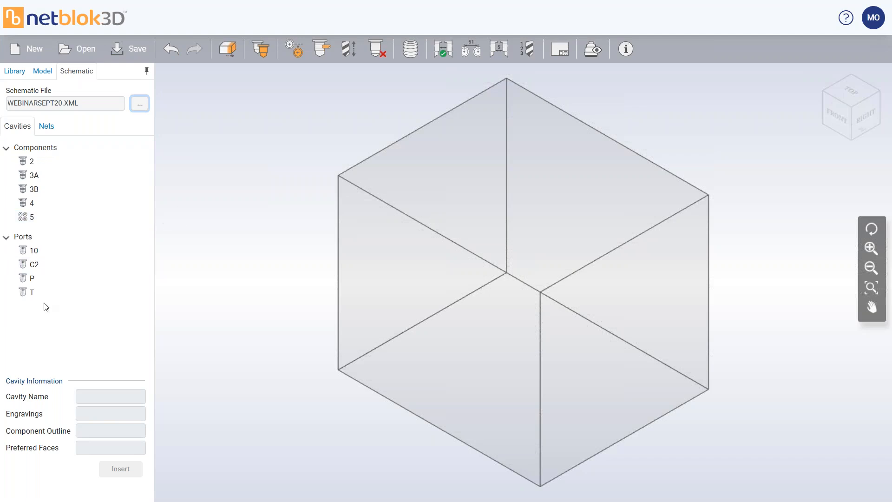
# - Insert component 2 from the schematic on the manifold's front face at about X 20, Y 78.8
pyautogui.click(37, 162)
pyautogui.click(120, 469)
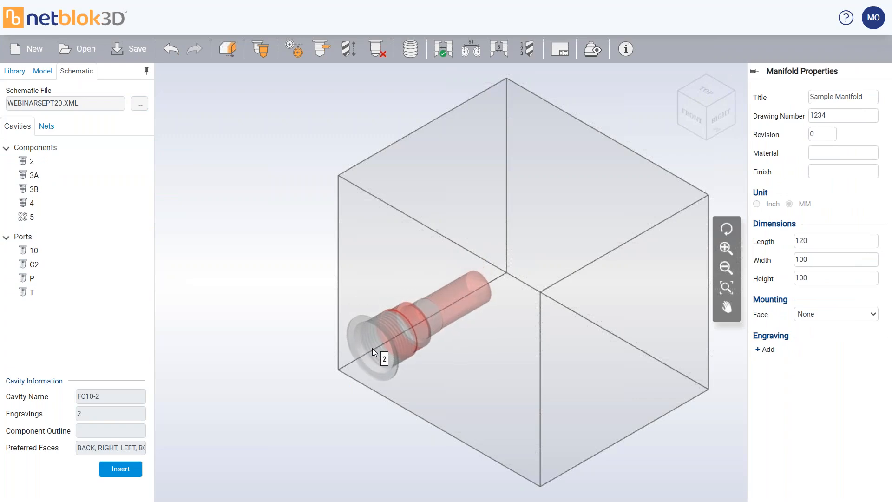
pyautogui.click(372, 347)
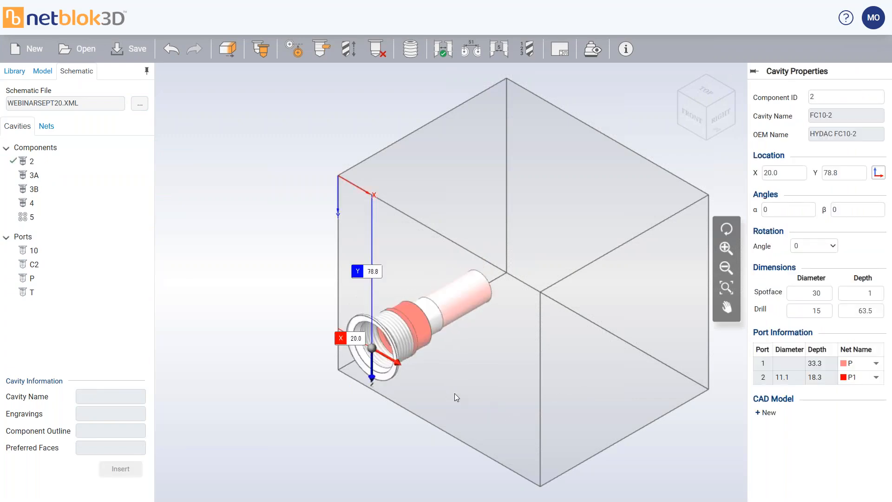
# - Insert component 3A from the schematic on the manifold's right face at about X 48.1, Y 67.6
pyautogui.moveTo(455, 393); pyautogui.dragTo(572, 454)
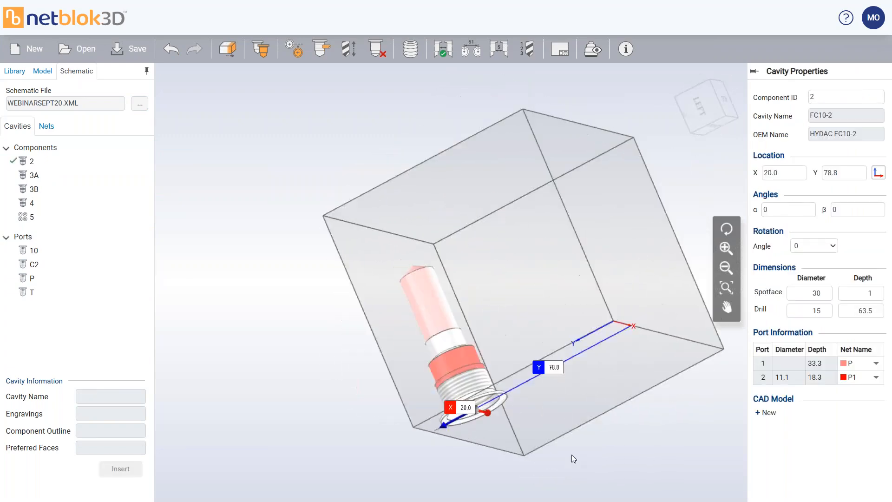
pyautogui.click(91, 177)
pyautogui.click(134, 476)
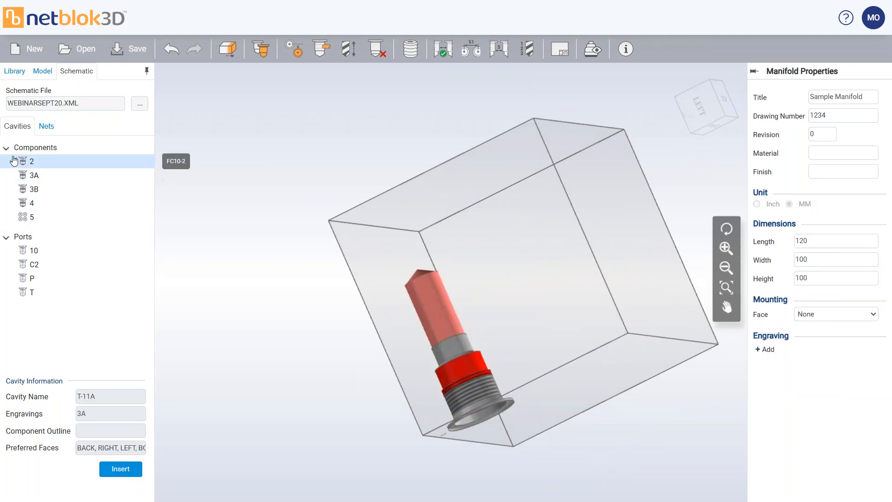
pyautogui.moveTo(372, 210); pyautogui.dragTo(442, 263)
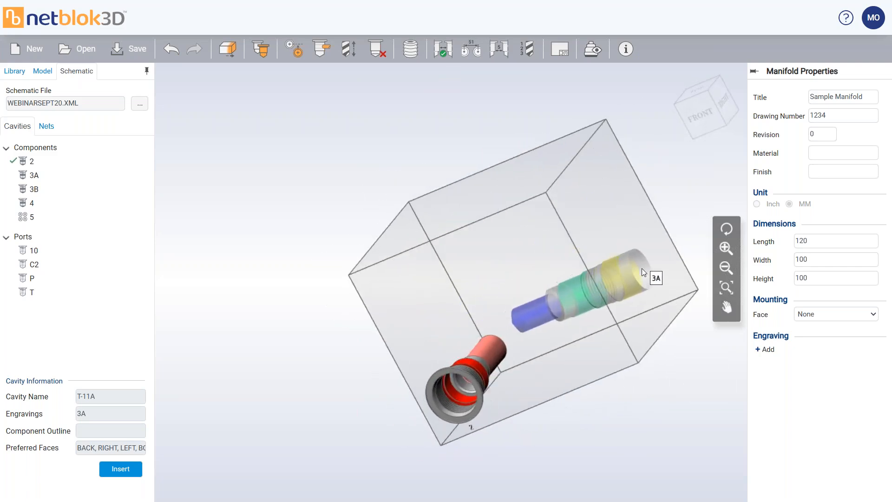
pyautogui.click(638, 273)
# - Insert component 3B from the schematic on the manifold's back face at about X 74.3, Y 50.2
pyautogui.moveTo(610, 208); pyautogui.dragTo(593, 153)
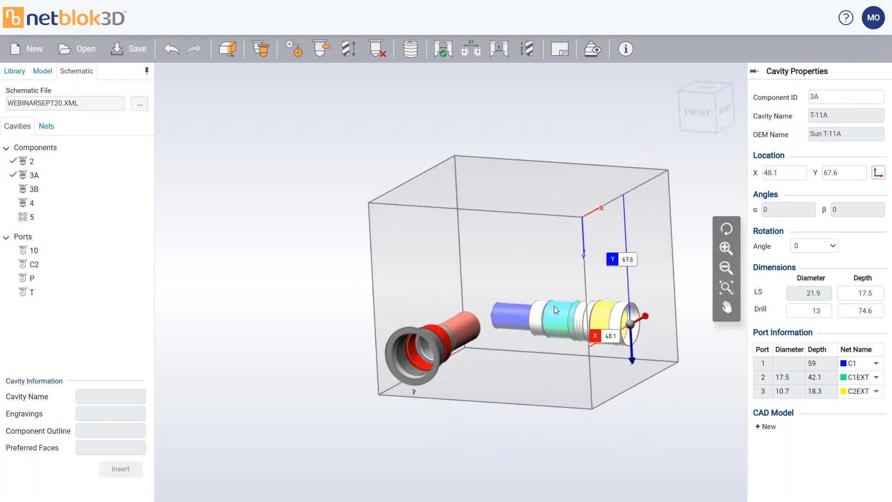
pyautogui.moveTo(555, 310); pyautogui.dragTo(544, 343)
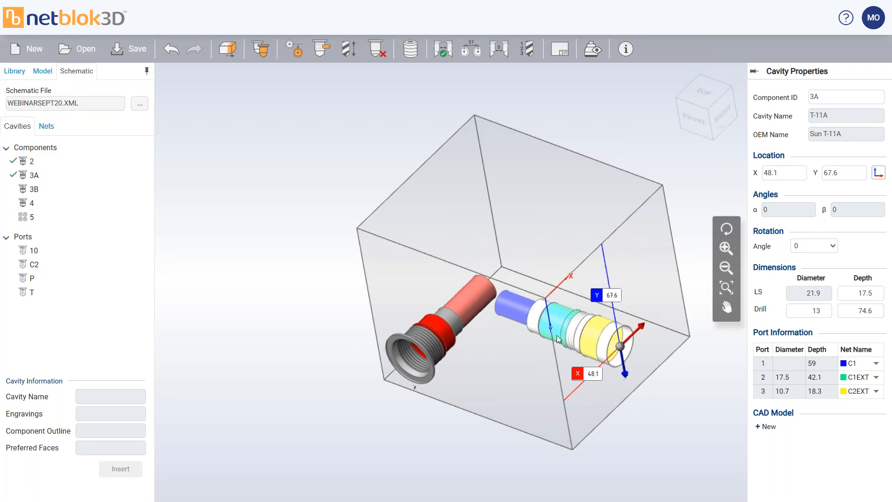
pyautogui.click(32, 195)
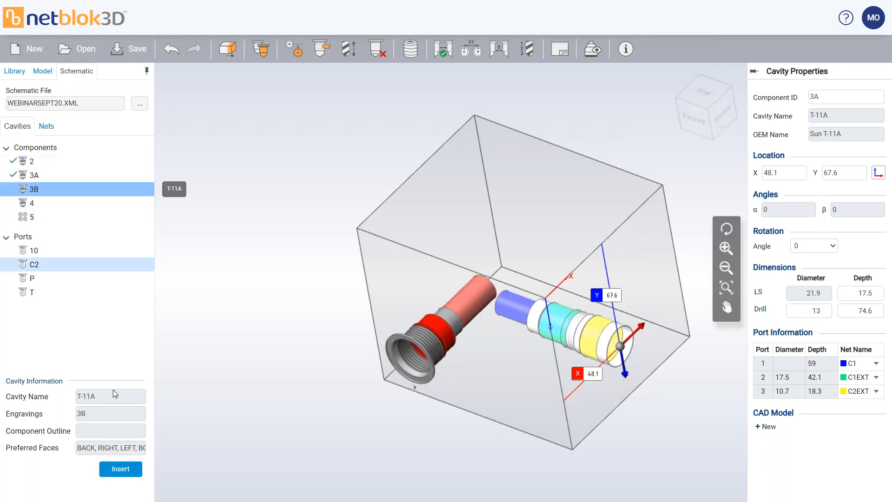
pyautogui.click(138, 479)
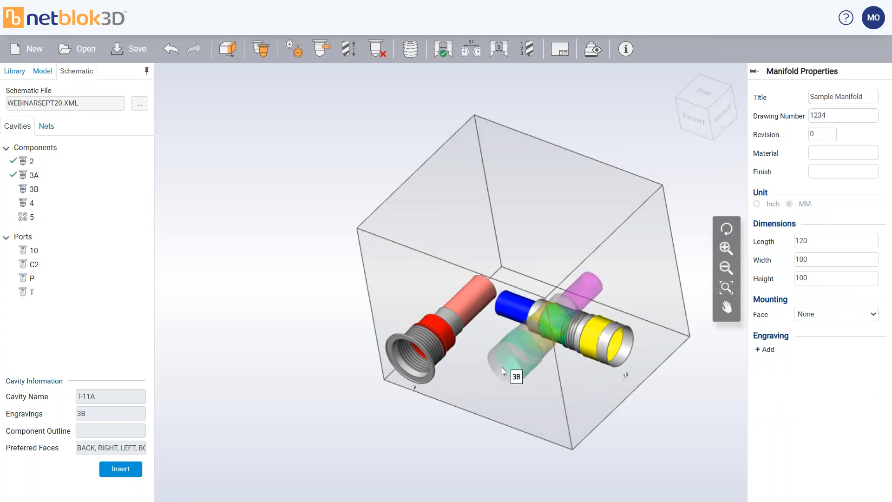
pyautogui.moveTo(655, 306); pyautogui.dragTo(598, 303, button='middle')
pyautogui.click(586, 292)
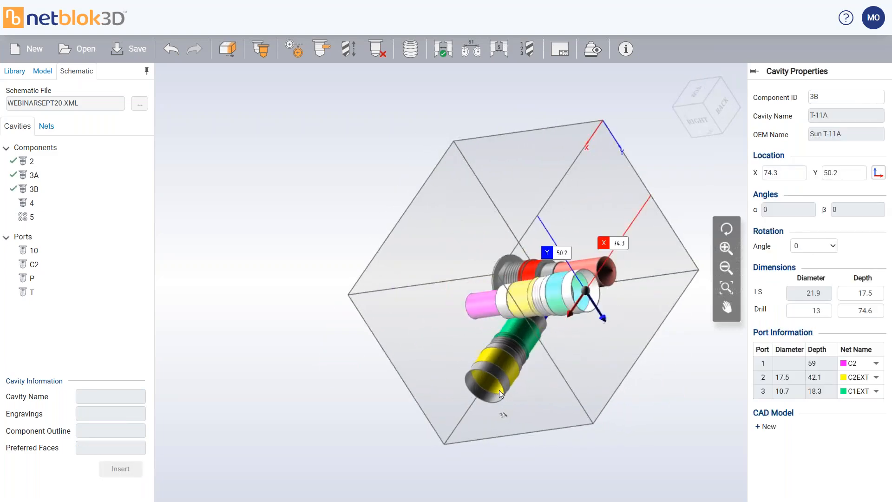
pyautogui.moveTo(575, 370); pyautogui.dragTo(581, 325, button='middle')
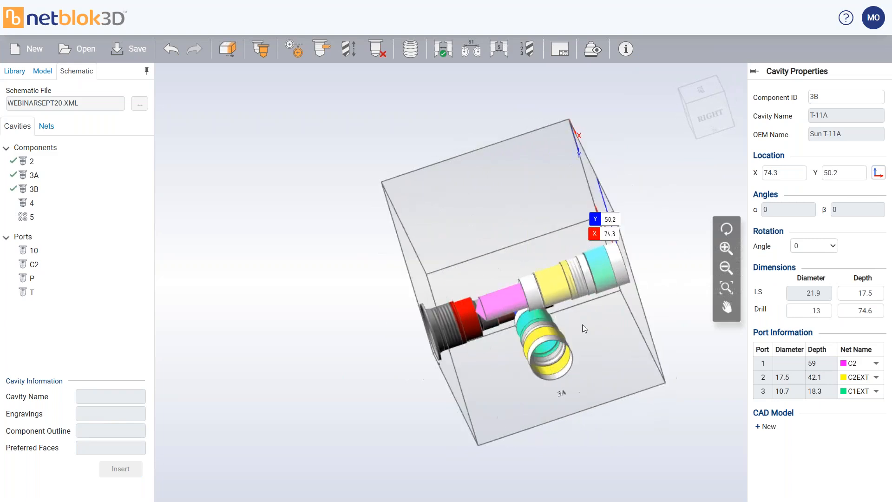
# - Move cavity 3B from the right face of the block to the lower part of the front face
pyautogui.moveTo(606, 271); pyautogui.dragTo(629, 285, button='middle')
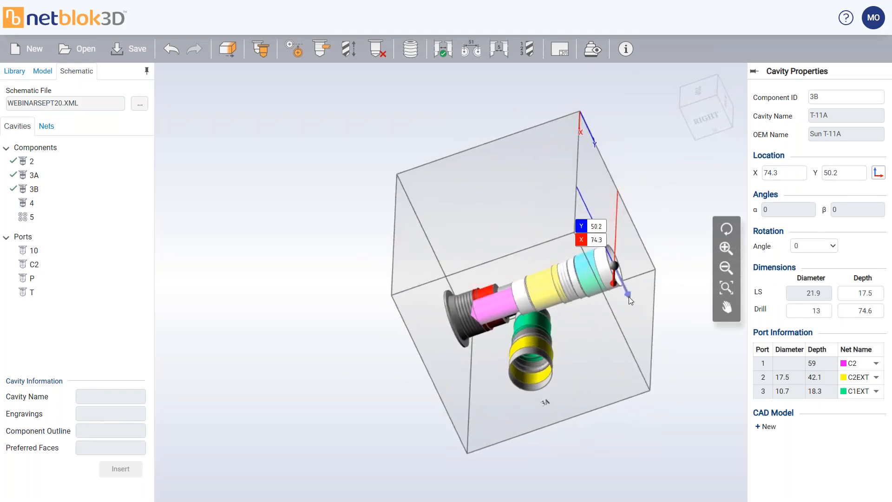
pyautogui.moveTo(629, 298); pyautogui.dragTo(636, 334)
pyautogui.moveTo(628, 297); pyautogui.dragTo(445, 389)
pyautogui.click(551, 378)
pyautogui.moveTo(551, 378); pyautogui.dragTo(619, 342, button='middle')
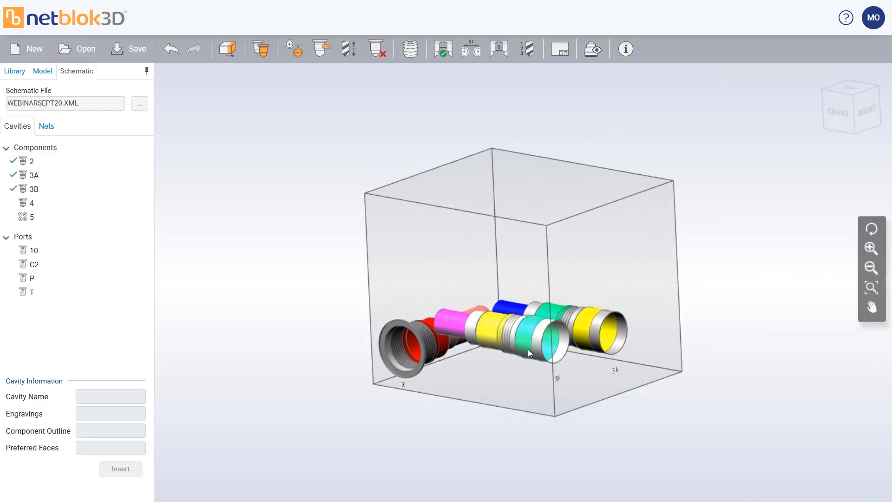
pyautogui.click(529, 351)
pyautogui.moveTo(557, 349); pyautogui.dragTo(524, 380)
# - Move cavity 3A to the upper back area of the right face, at about X 85.6, Y 25.1
pyautogui.click(610, 333)
pyautogui.click(610, 333)
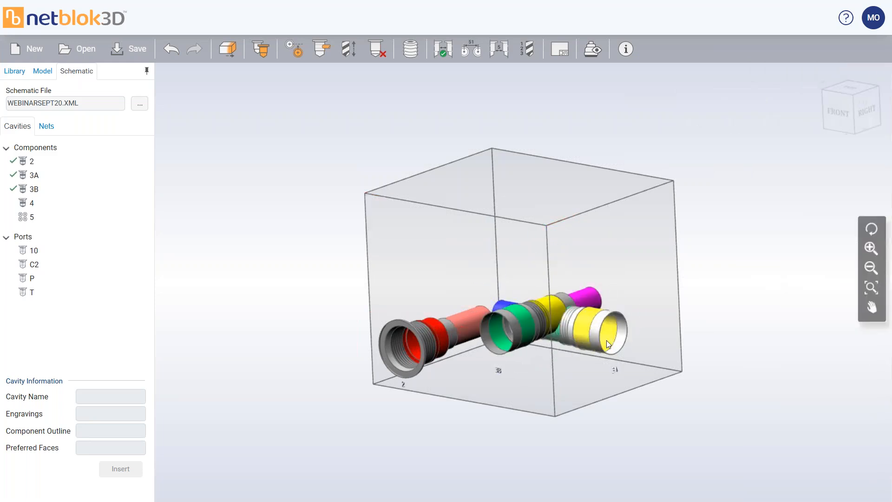
pyautogui.click(607, 339)
pyautogui.moveTo(609, 337); pyautogui.dragTo(659, 240)
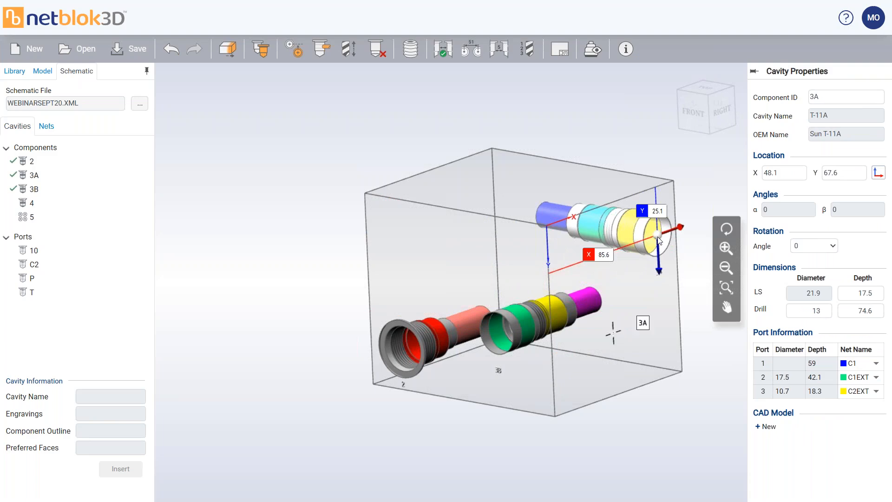
# - Insert component 4 (C10-2) on the back face at about X 33.0, Y 78.8
pyautogui.click(46, 202)
pyautogui.click(120, 469)
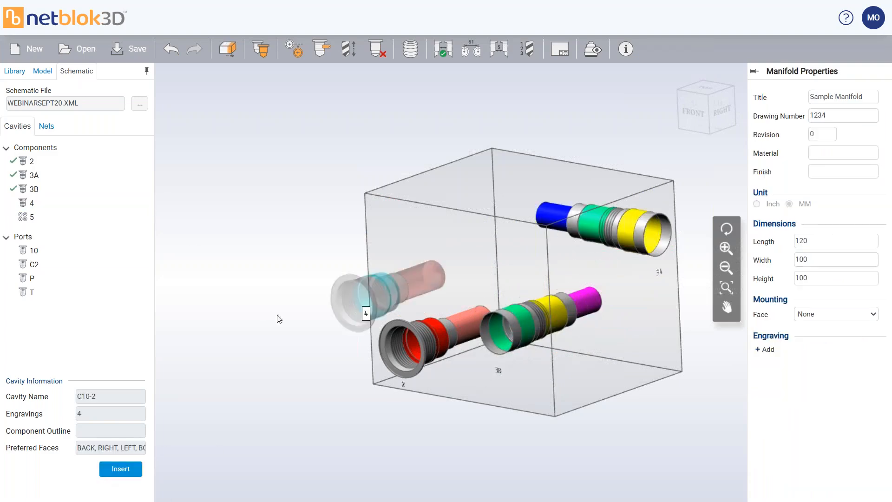
pyautogui.moveTo(551, 286); pyautogui.dragTo(609, 330, button='middle')
pyautogui.click(626, 284)
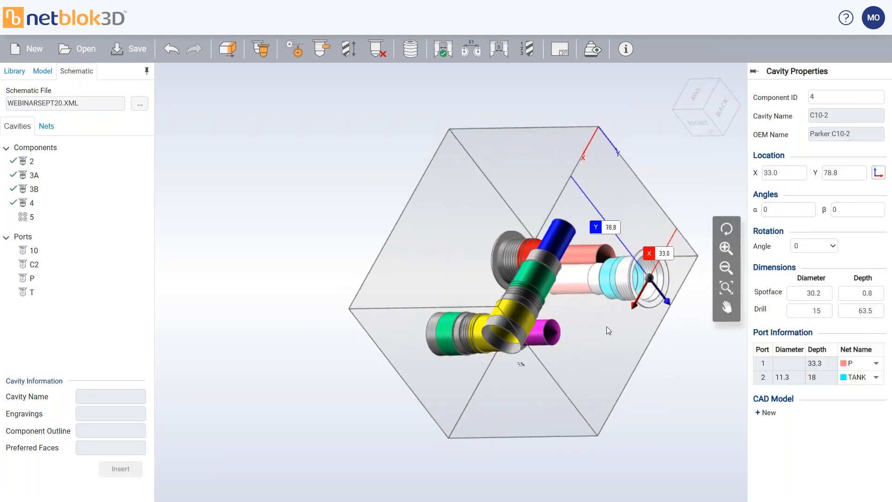
# - Align cavity 2 on the front face with cavity 4 on the back face
pyautogui.click(294, 51)
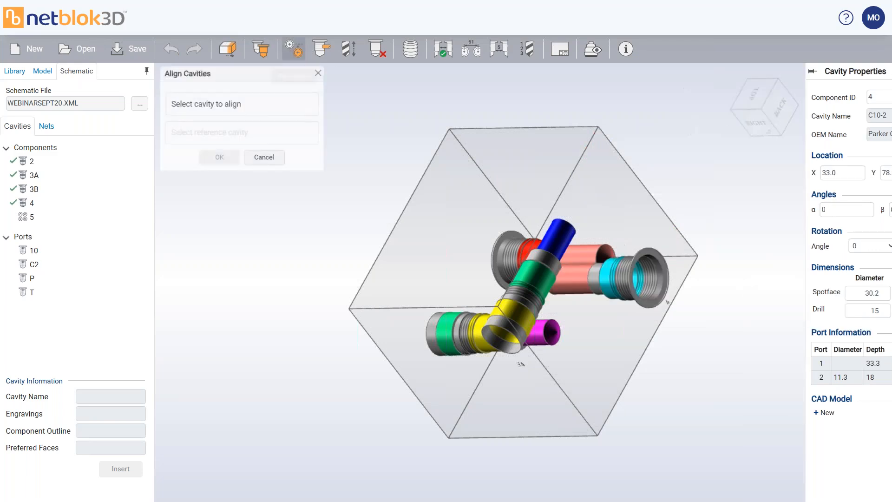
pyautogui.click(507, 252)
pyautogui.click(641, 280)
pyautogui.click(218, 160)
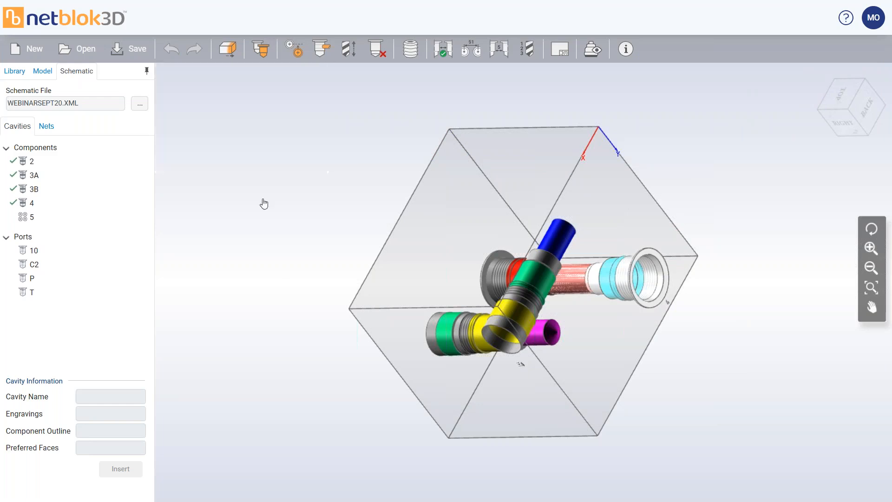
# - Insert component 5 (D03 footprint) on the top face, with its P port at about X 64.0, Y 38.7
pyautogui.moveTo(573, 334); pyautogui.dragTo(642, 316)
pyautogui.click(28, 218)
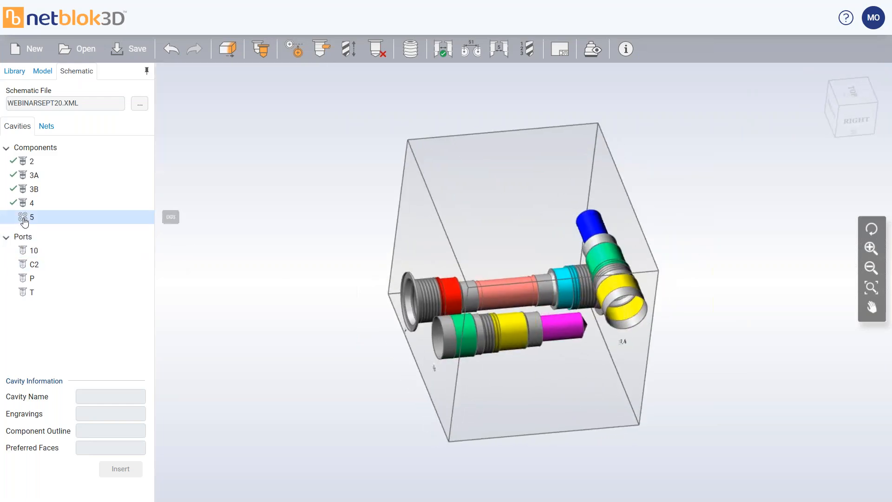
pyautogui.click(120, 469)
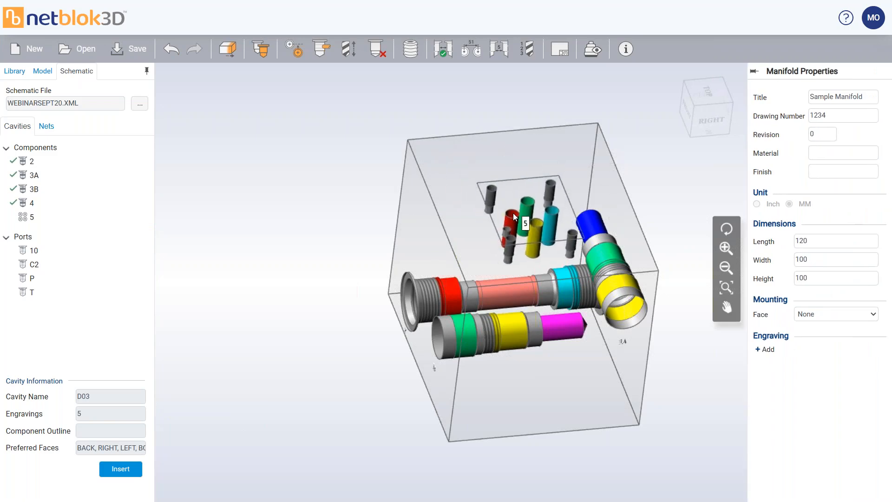
pyautogui.click(513, 212)
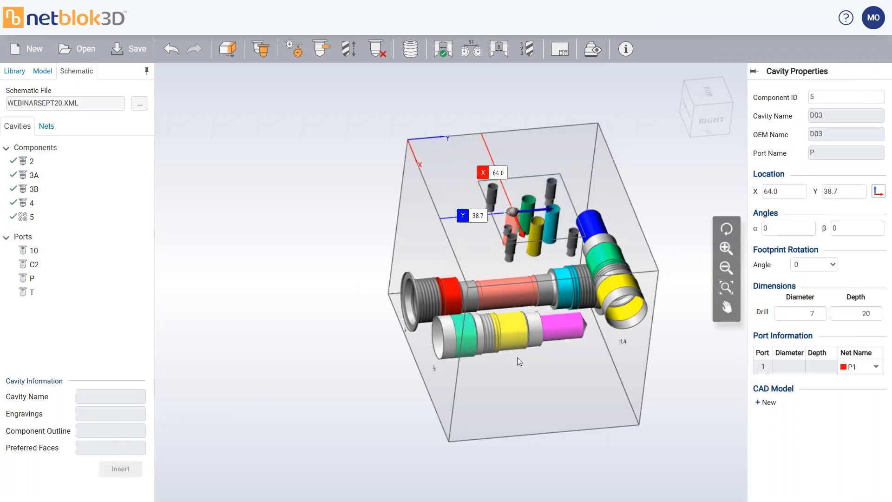
# - Insert port T (#8 SAE) from the TANK net on the back face at about X 63.0, Y 61.5
pyautogui.moveTo(517, 373); pyautogui.dragTo(569, 381)
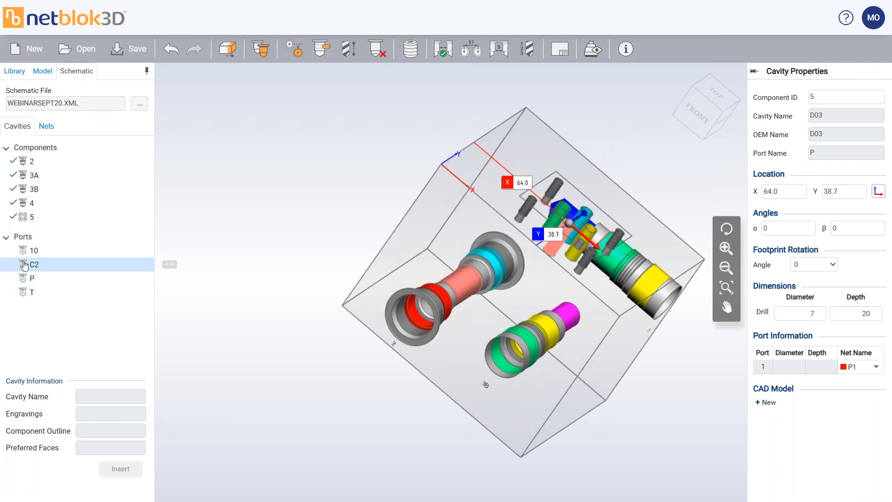
pyautogui.click(46, 133)
pyautogui.click(6, 250)
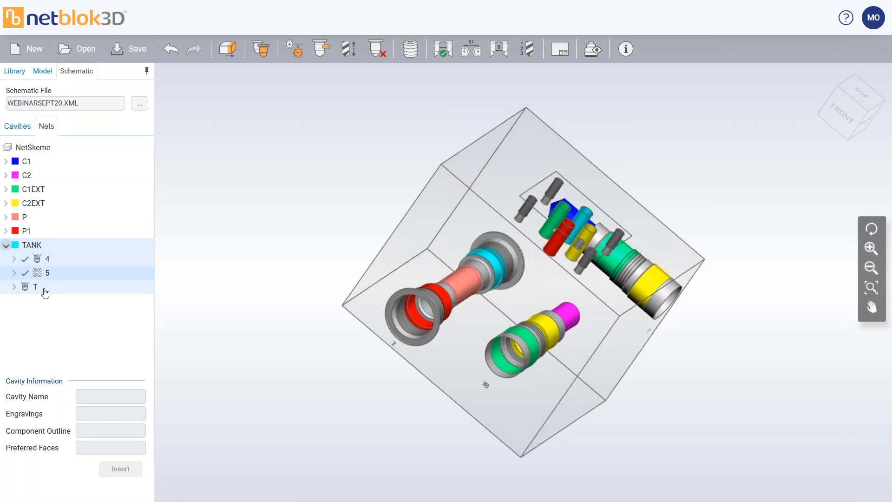
pyautogui.click(39, 286)
pyautogui.click(111, 470)
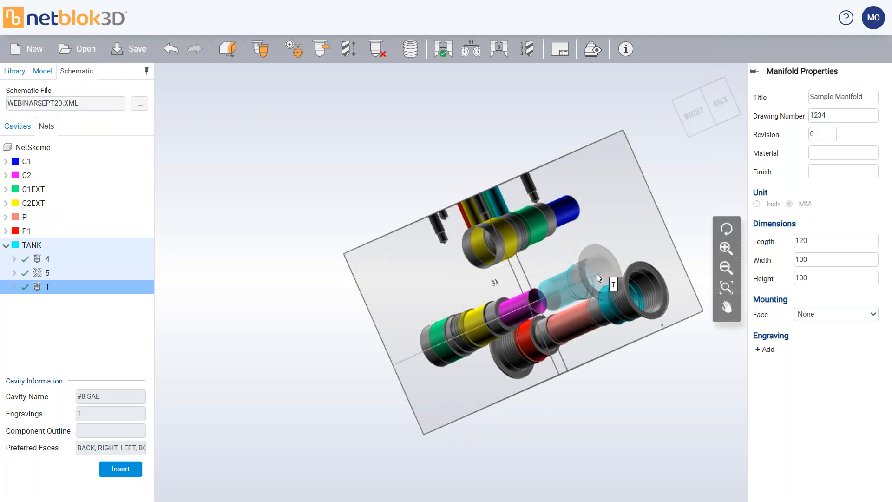
pyautogui.click(596, 274)
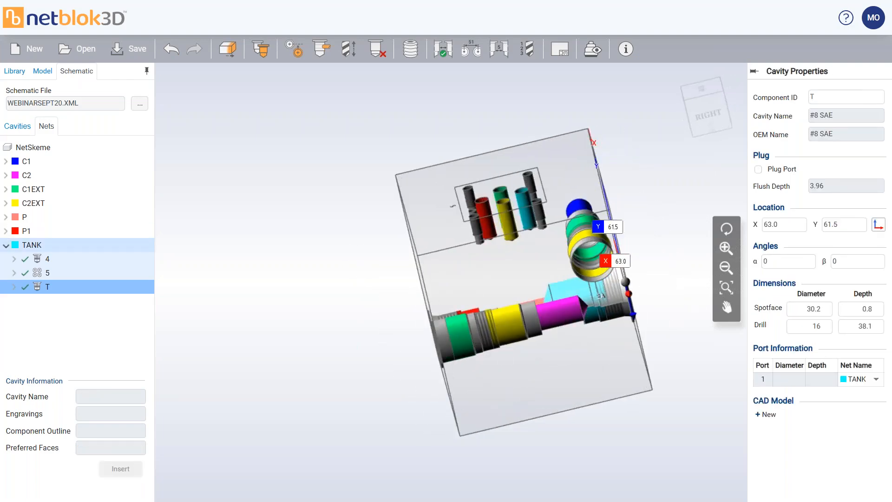
# - Insert port P (#6 SAE) from the P net on the left face at about X 50.4, Y 78.8
pyautogui.click(6, 245)
pyautogui.click(7, 231)
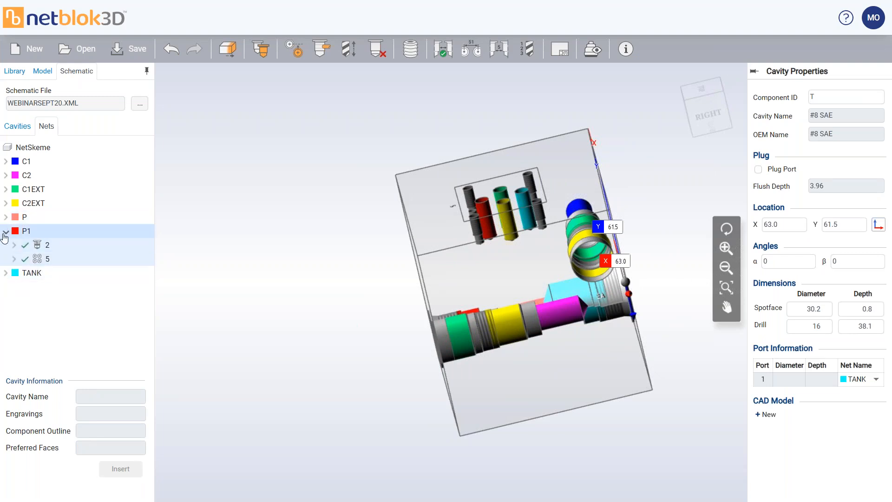
pyautogui.click(7, 231)
pyautogui.click(6, 217)
pyautogui.click(32, 260)
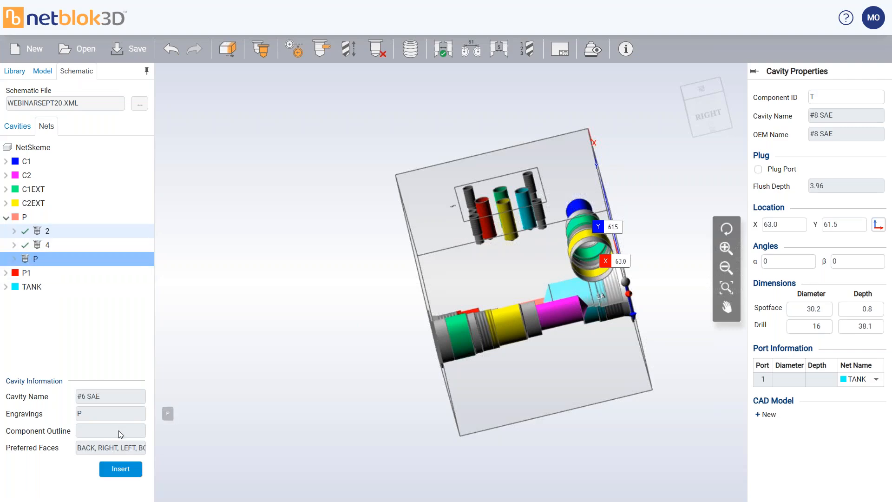
pyautogui.click(118, 470)
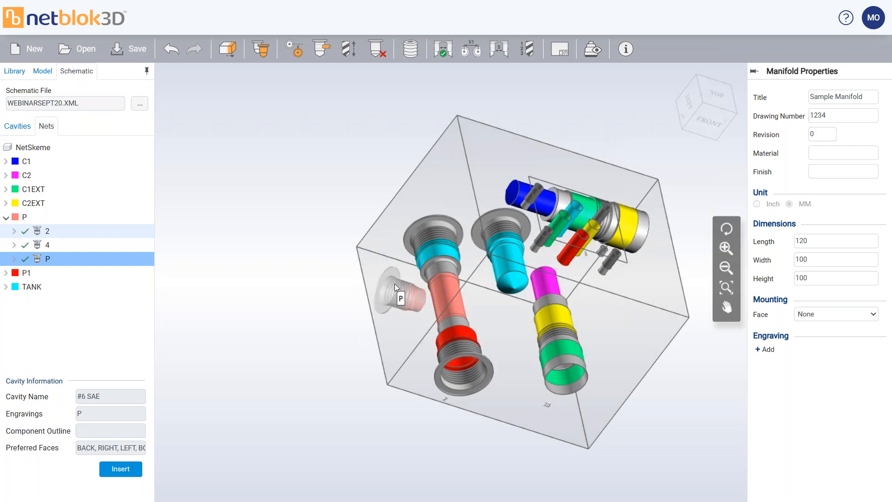
pyautogui.click(396, 284)
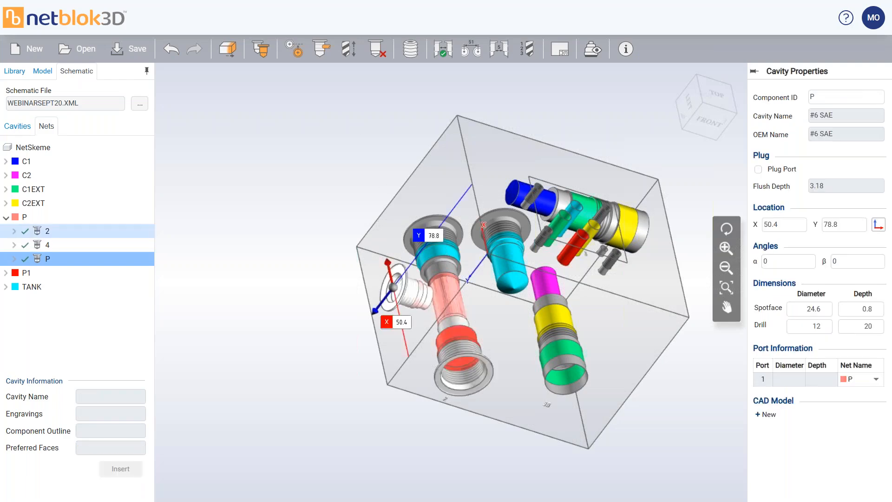
# - Insert port C2 (#6 SAE) from the C2 net on the right face at about X 64.3, Y 54.5
pyautogui.click(6, 217)
pyautogui.click(5, 204)
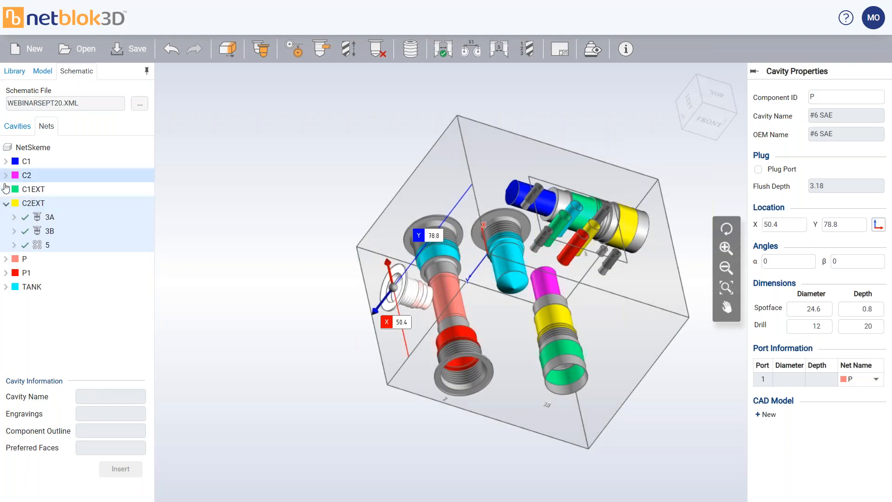
pyautogui.click(5, 190)
pyautogui.click(5, 175)
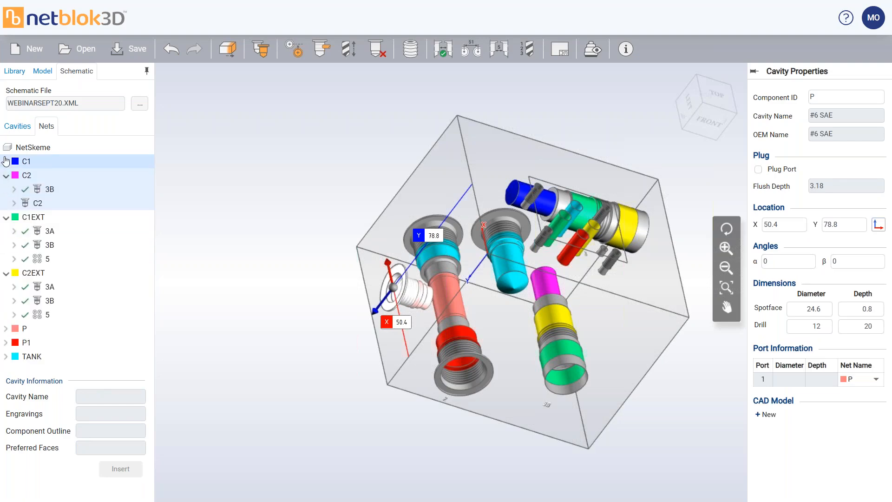
pyautogui.click(39, 204)
pyautogui.click(120, 468)
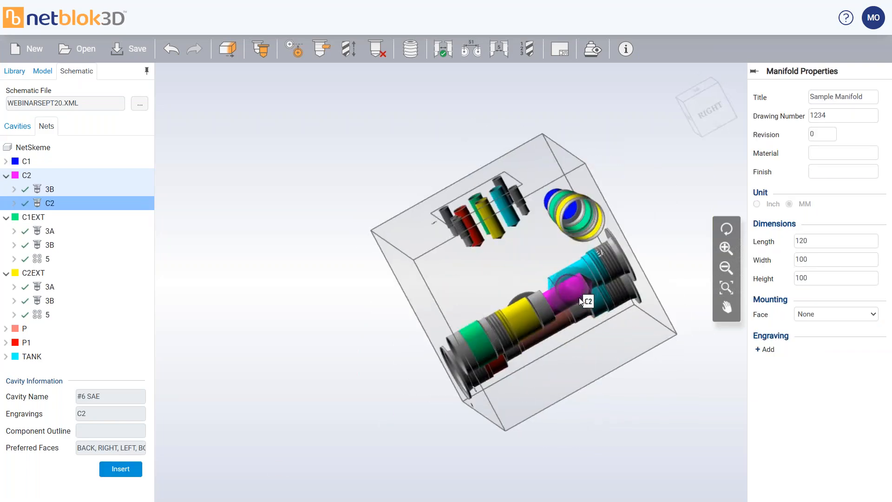
pyautogui.click(573, 292)
# - Insert port 10 (#6 SAE) from the C1 net on the back face at about X 47.6, Y 25.1, and restore the home view
pyautogui.click(5, 161)
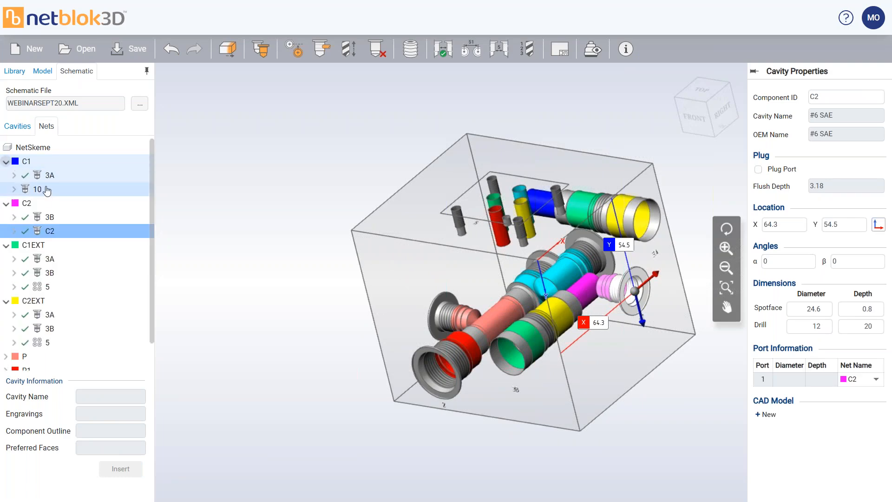
pyautogui.click(49, 189)
pyautogui.click(120, 469)
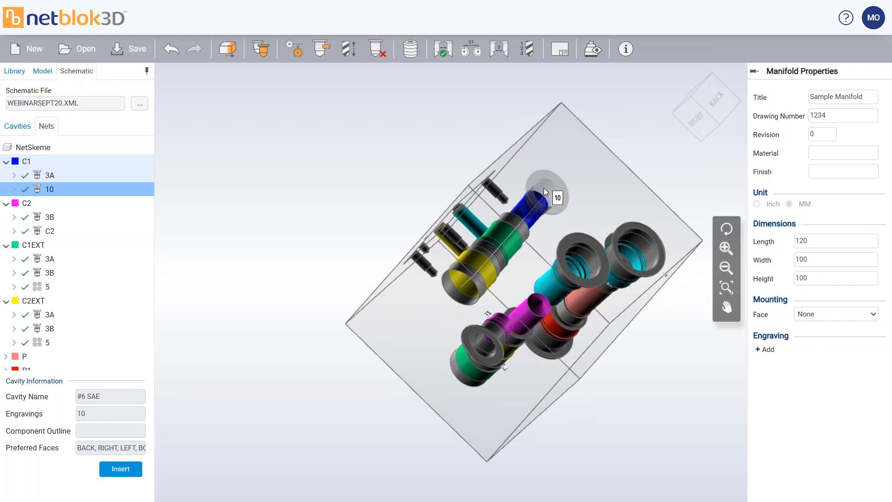
pyautogui.click(544, 188)
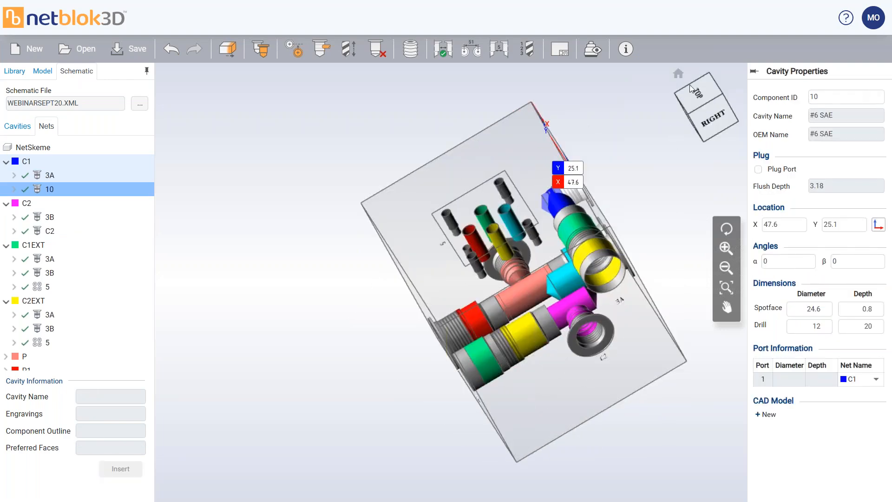
pyautogui.click(679, 75)
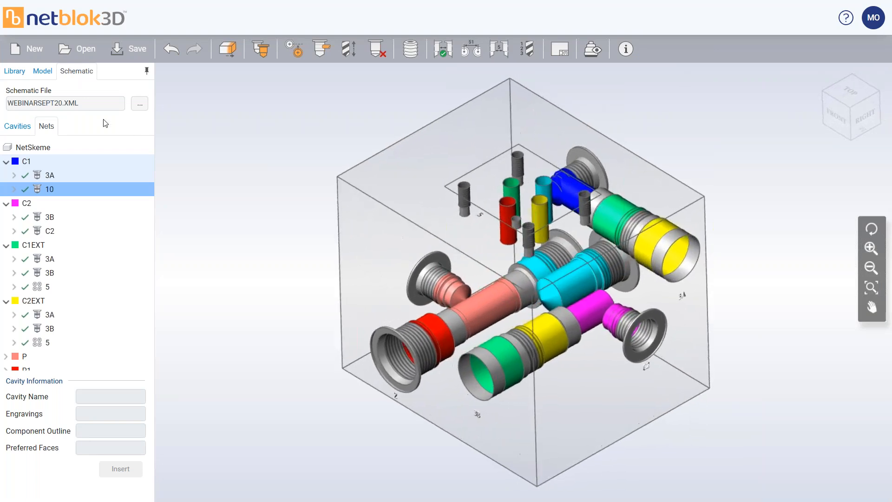
# - Connect port P to port 1 of cavity 2 with the Connect Cavities command
pyautogui.click(8, 127)
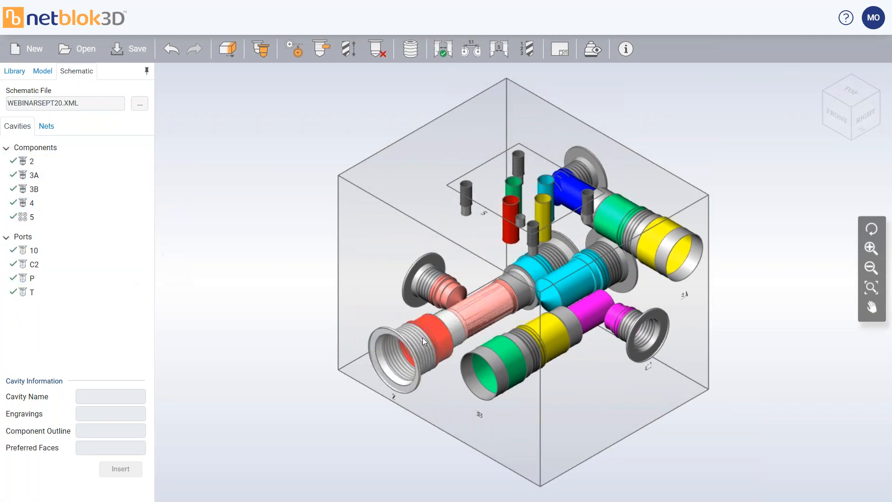
pyautogui.moveTo(526, 450); pyautogui.dragTo(420, 203)
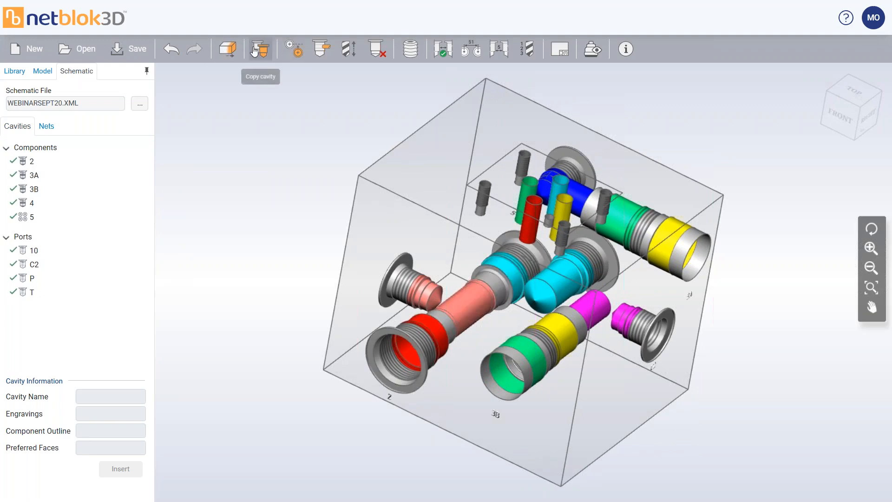
pyautogui.click(320, 52)
pyautogui.click(429, 295)
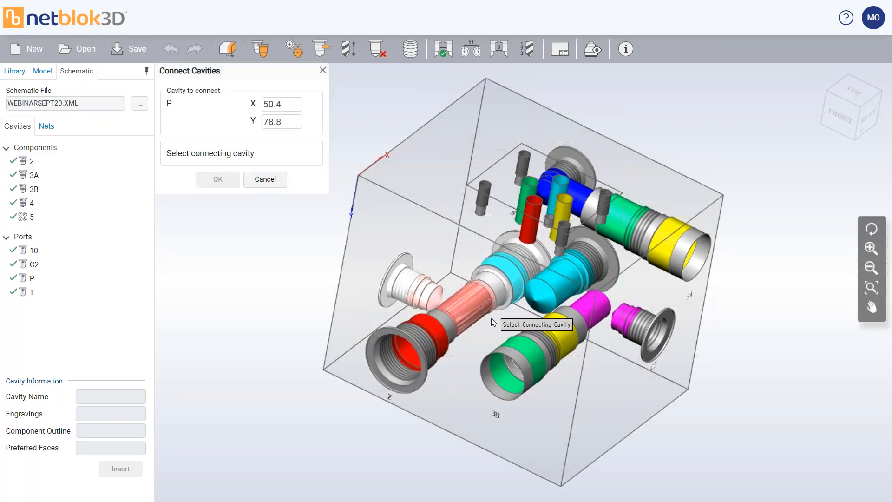
pyautogui.click(468, 303)
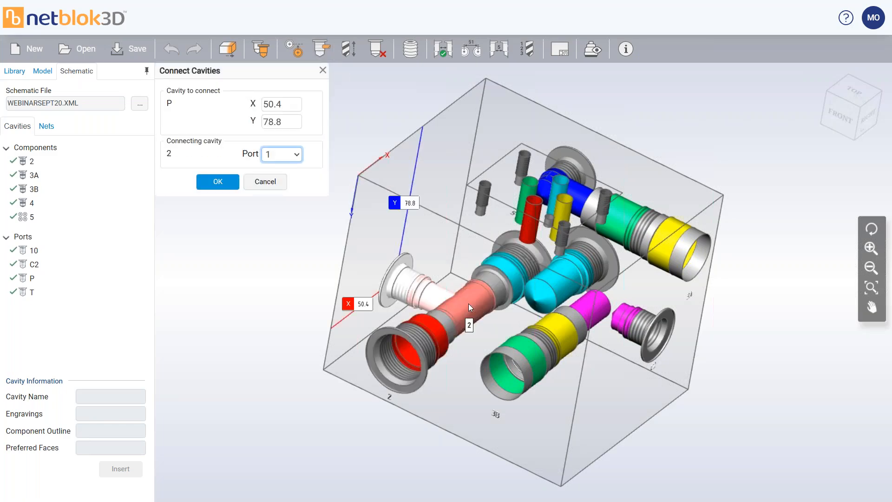
pyautogui.click(218, 182)
# - Connect the T port of footprint 5 to the port T cavity on the back face
pyautogui.moveTo(472, 341); pyautogui.dragTo(558, 302)
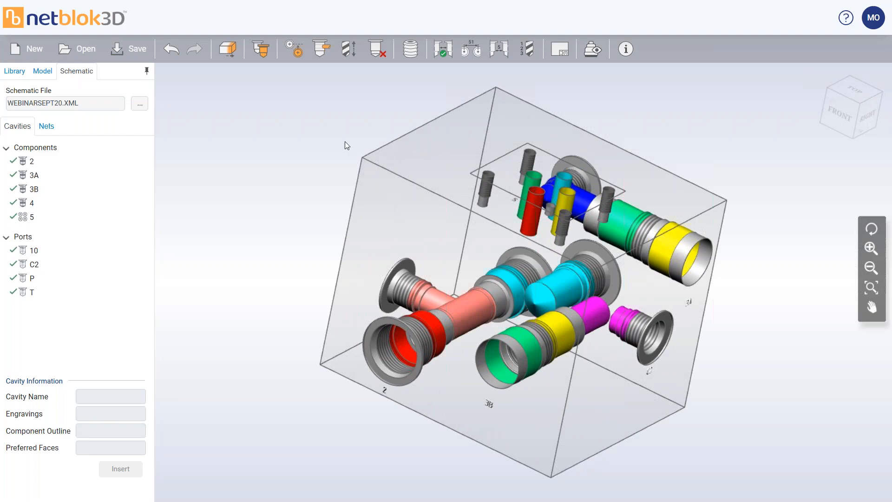
pyautogui.click(320, 48)
pyautogui.click(564, 182)
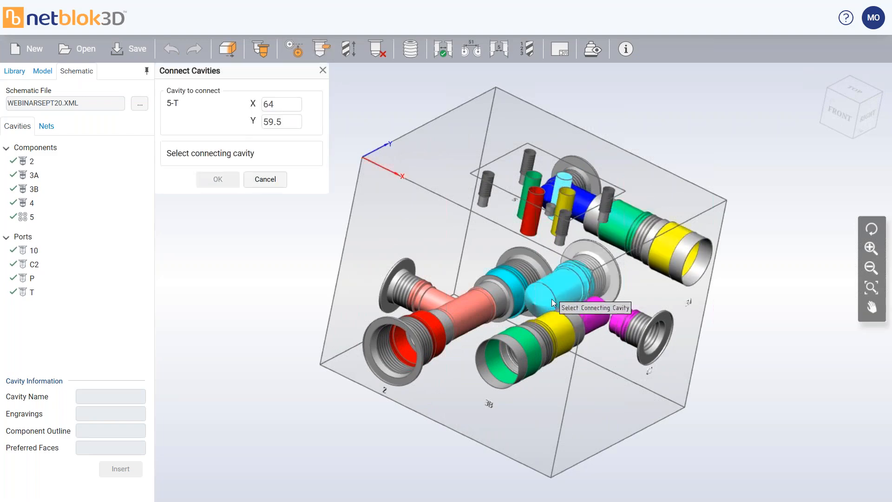
pyautogui.click(555, 285)
pyautogui.click(226, 182)
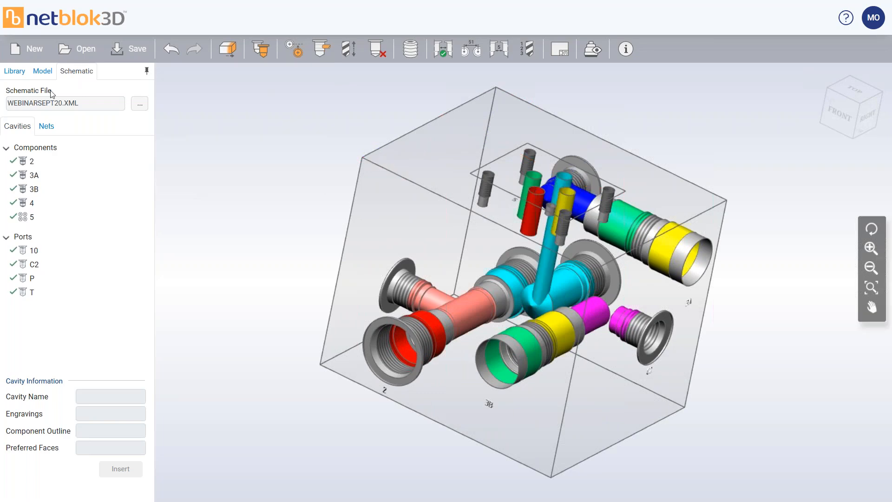
# - Switch the cavity library to SAE Plugs
pyautogui.click(15, 71)
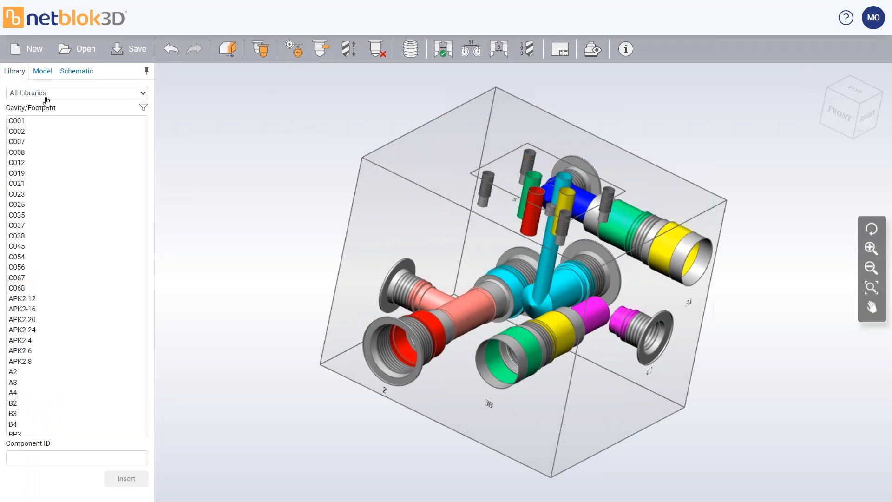
pyautogui.click(75, 93)
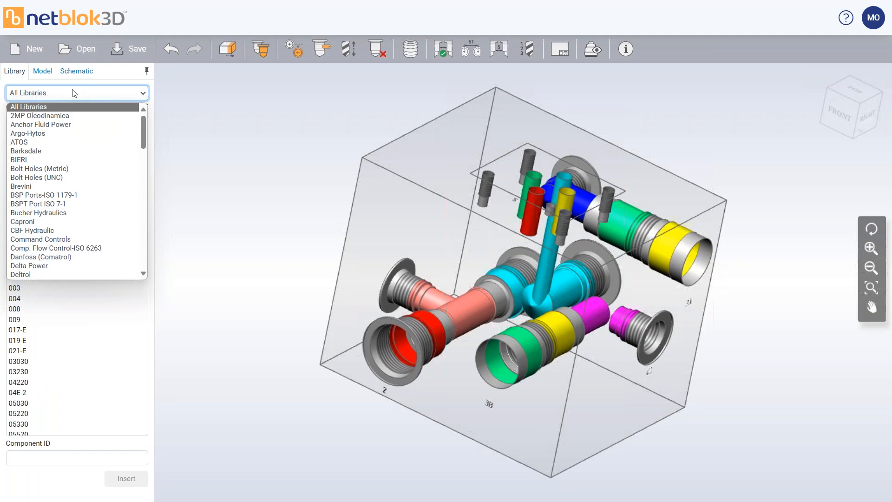
pyautogui.press('s')
pyautogui.scroll(-1, 66, 194)
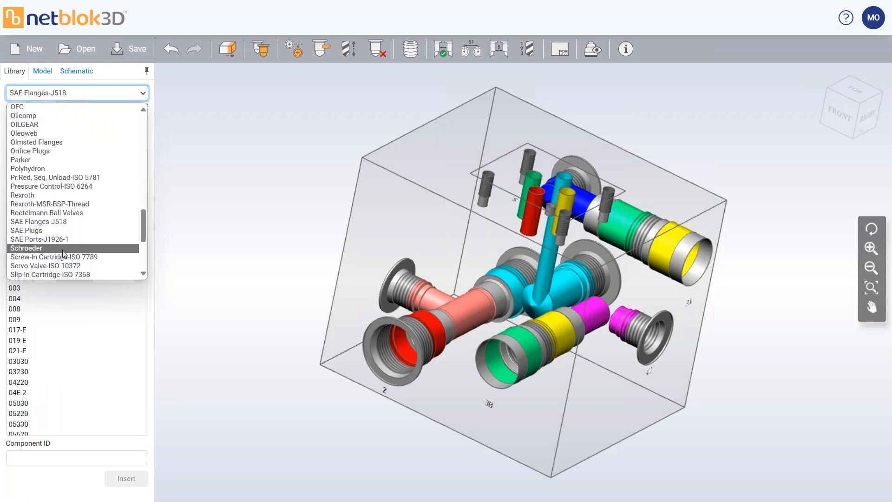
pyautogui.click(60, 232)
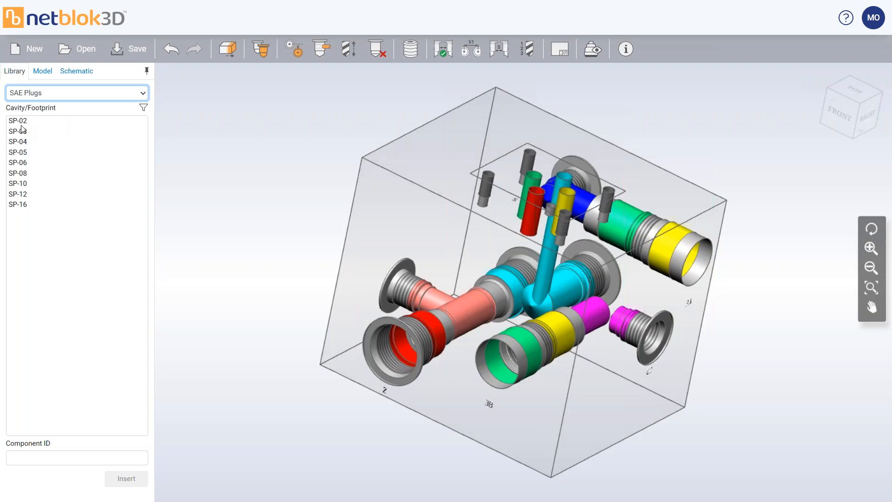
# - Insert an SP-02 construction plug on the left face at X 80.0, Y 68.5, over the TANK port of cavity 2
pyautogui.moveTo(538, 368); pyautogui.dragTo(406, 398)
pyautogui.moveTo(450, 435); pyautogui.dragTo(435, 458)
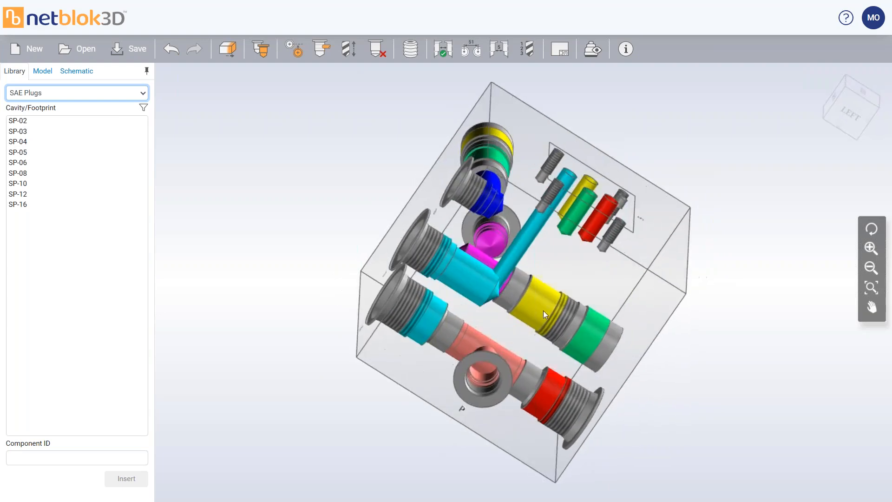
pyautogui.click(852, 113)
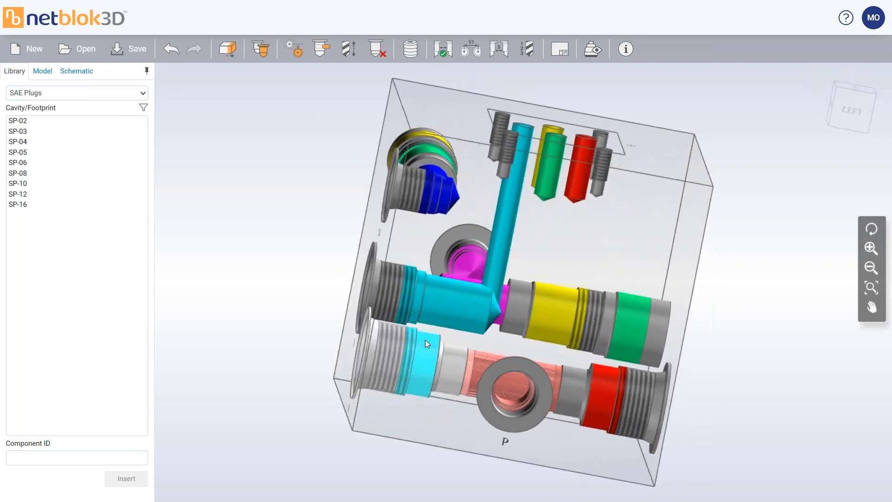
pyautogui.click(21, 120)
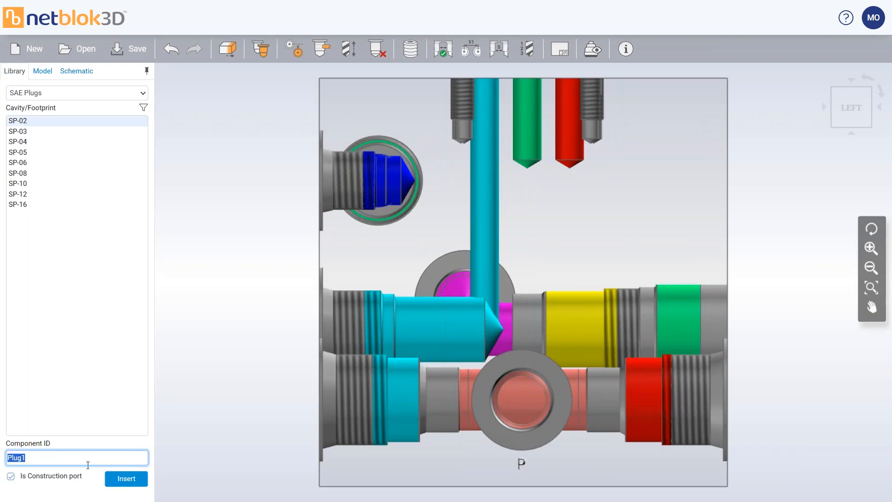
pyautogui.click(132, 484)
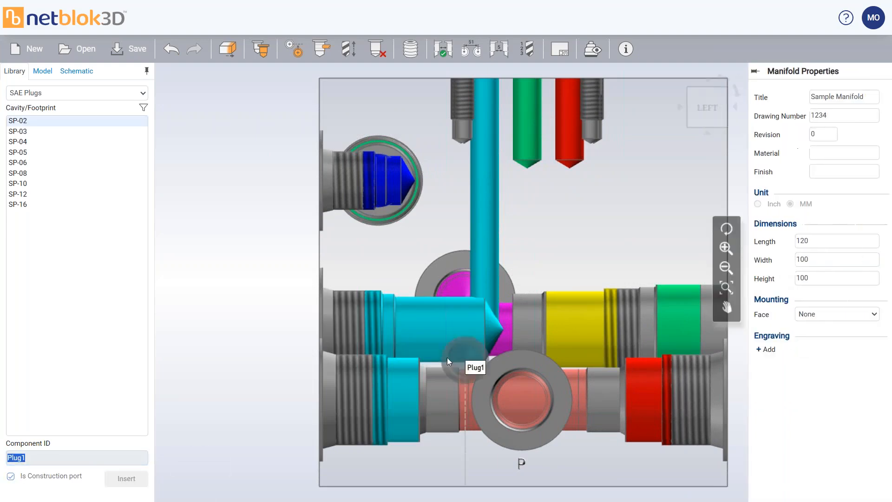
pyautogui.click(401, 359)
# - Assign port 1 of the new construction plug to the TANK net
pyautogui.moveTo(401, 359); pyautogui.dragTo(486, 389)
pyautogui.click(592, 404)
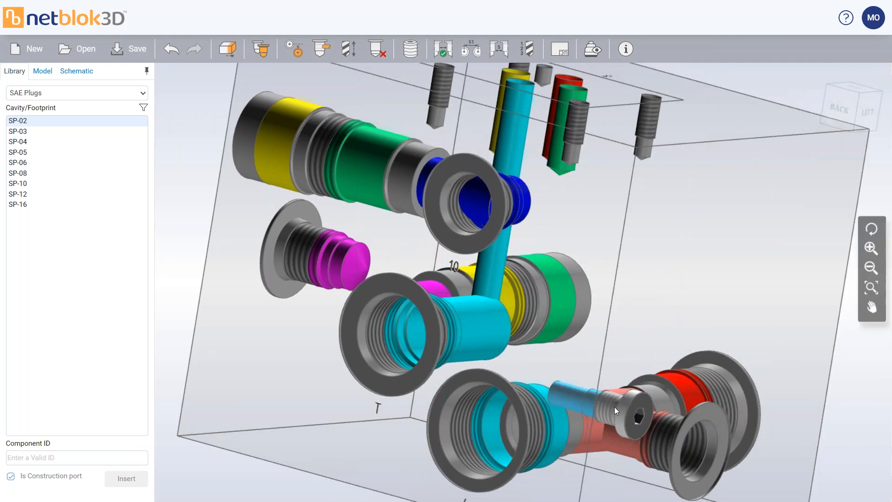
pyautogui.click(613, 407)
pyautogui.click(858, 379)
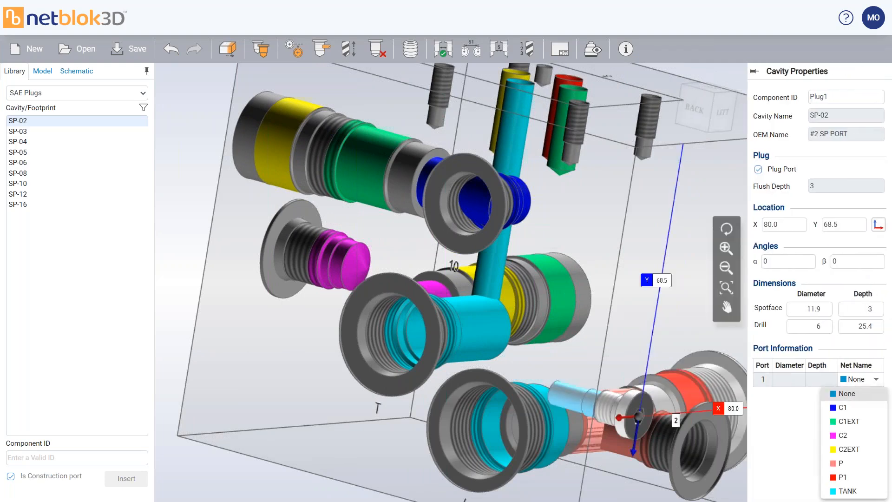
pyautogui.click(847, 492)
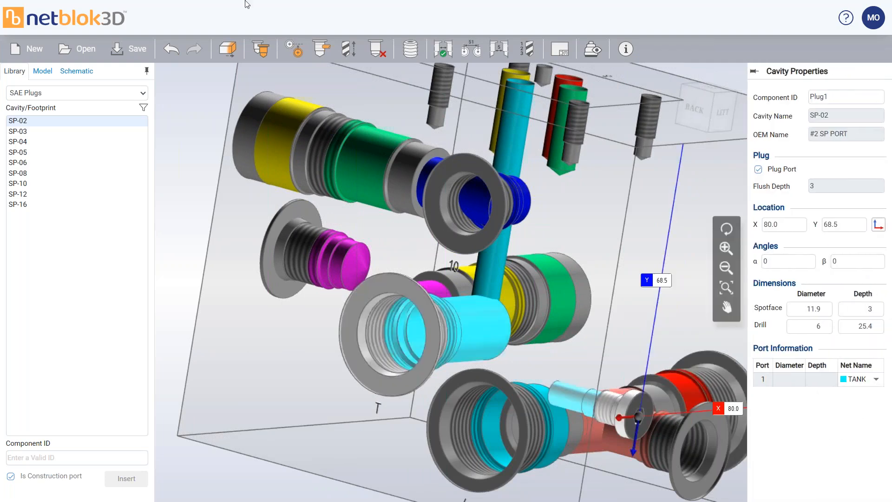
# - Stretch the TANK plug's drilling through cavity 2's tank port until it reaches the port T cavity
pyautogui.click(356, 62)
pyautogui.click(563, 400)
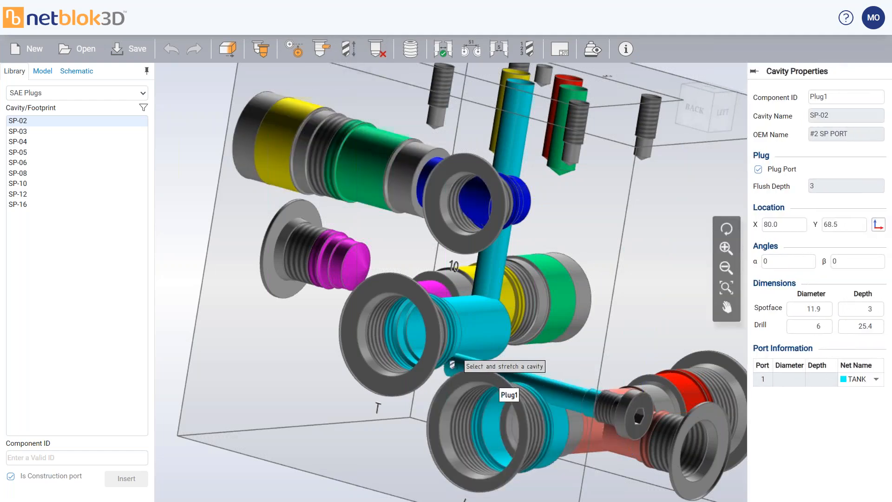
pyautogui.click(442, 362)
pyautogui.press('Escape')
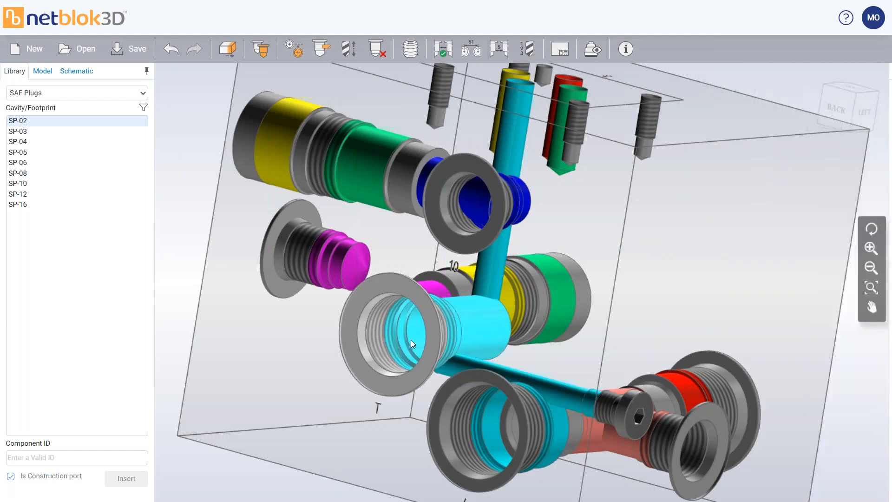
# - Move port T down on the back face to about Y 66.9, keeping X at 63.0
pyautogui.click(411, 342)
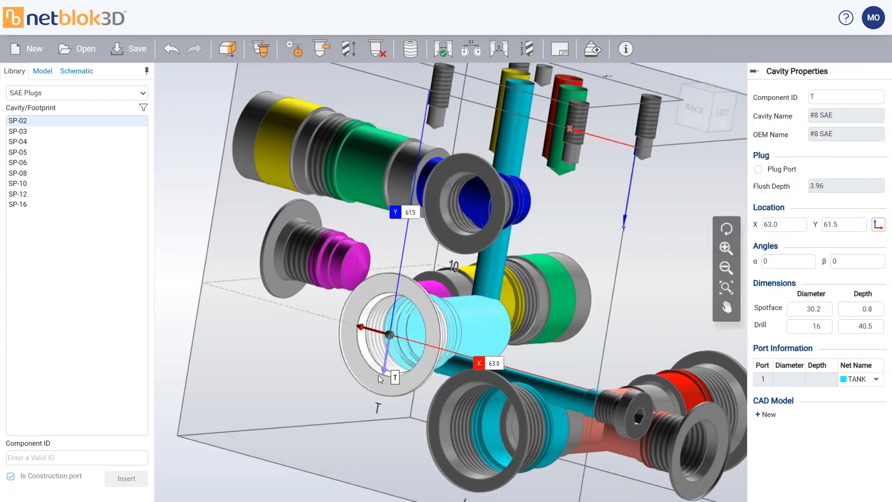
pyautogui.moveTo(379, 375)
pyautogui.mouseDown()
pyautogui.moveTo(377, 396)
pyautogui.moveTo(377, 388)
pyautogui.mouseUp()
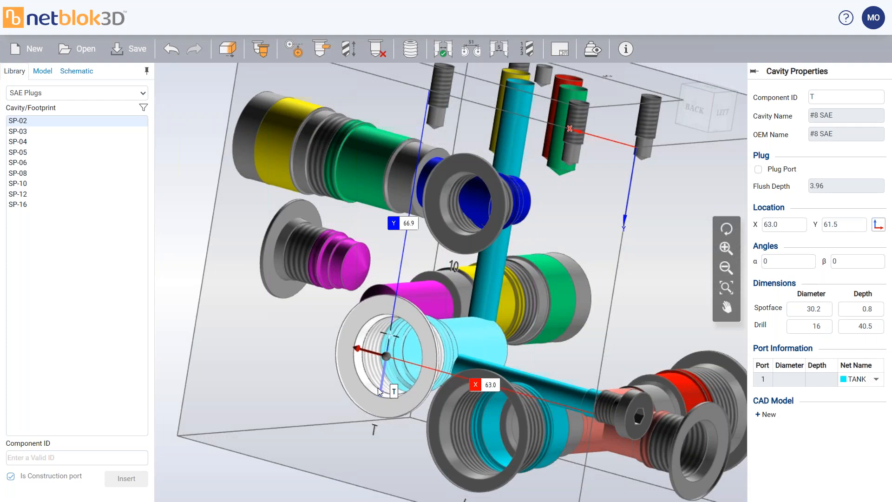
pyautogui.click(573, 350)
# - Connect port C2 to the C2 port of cavity 3B with the Connect Cavities command
pyautogui.moveTo(573, 350); pyautogui.dragTo(557, 356)
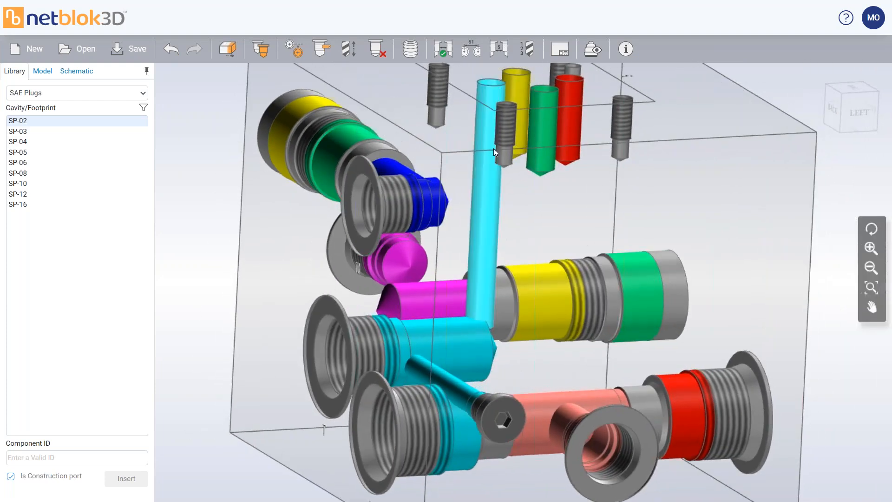
pyautogui.moveTo(453, 369); pyautogui.dragTo(501, 74)
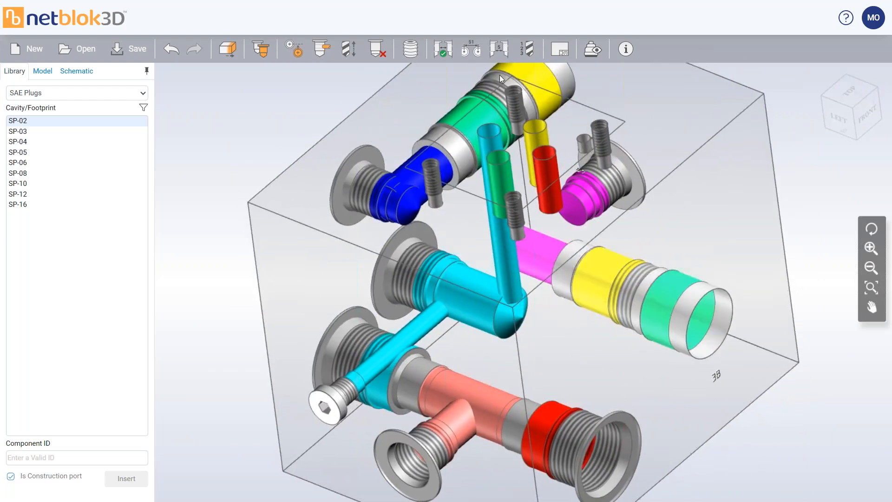
pyautogui.click(314, 50)
pyautogui.click(601, 200)
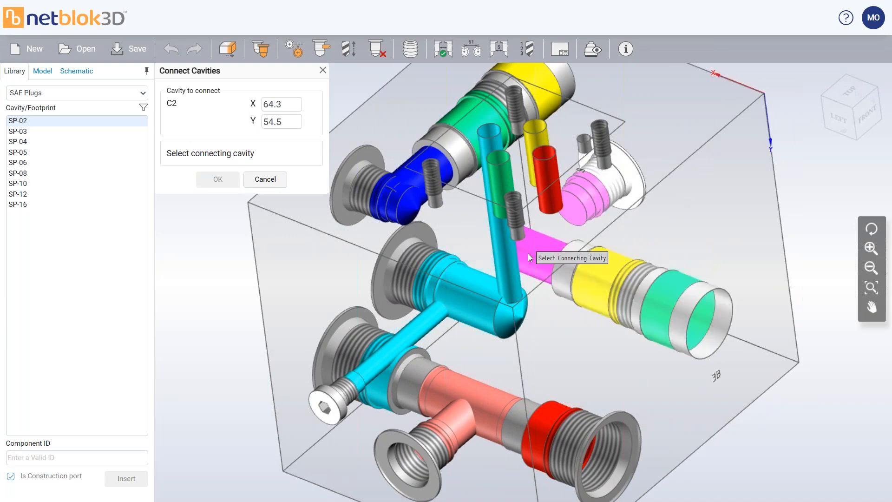
pyautogui.click(548, 260)
pyautogui.click(218, 182)
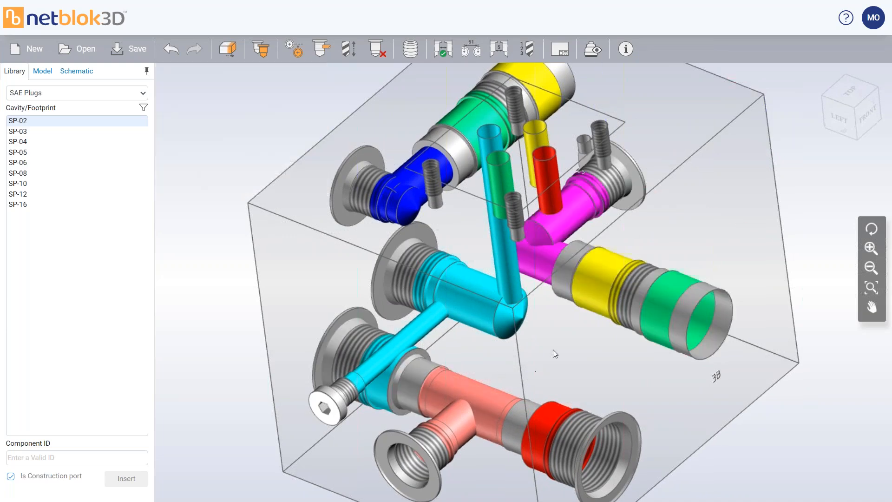
# - Insert a second SP-02 plug on the left face at X 18.9, Y 78.8 and assign it to the P1 net
pyautogui.moveTo(553, 349); pyautogui.dragTo(551, 367)
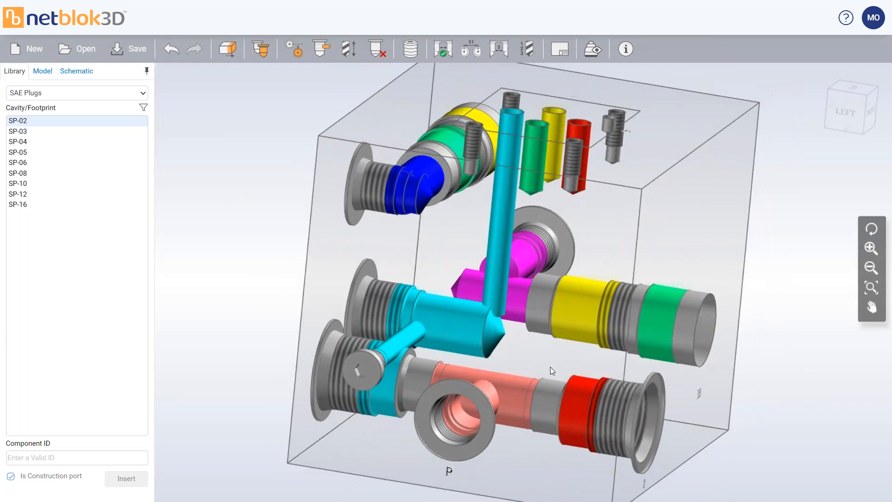
pyautogui.click(845, 122)
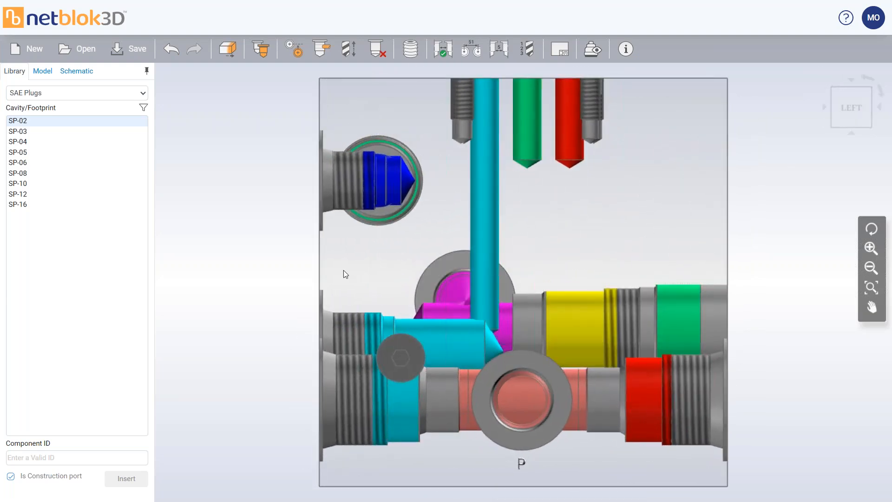
pyautogui.click(20, 124)
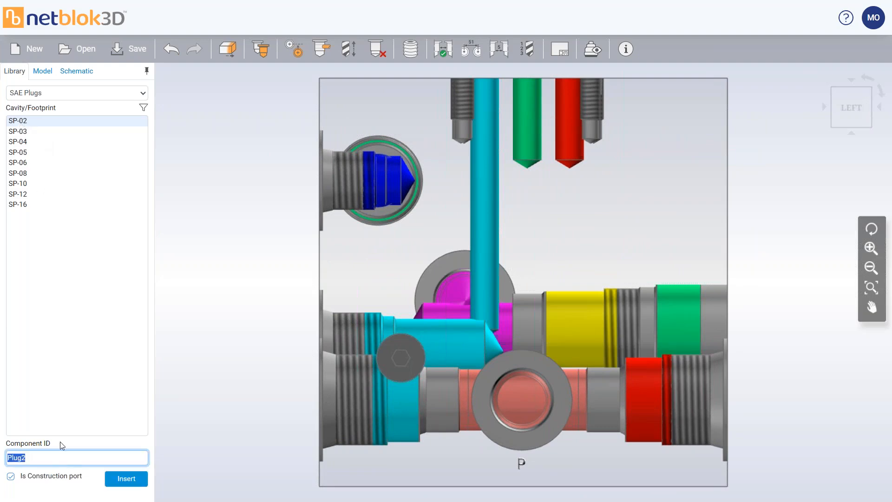
pyautogui.click(126, 479)
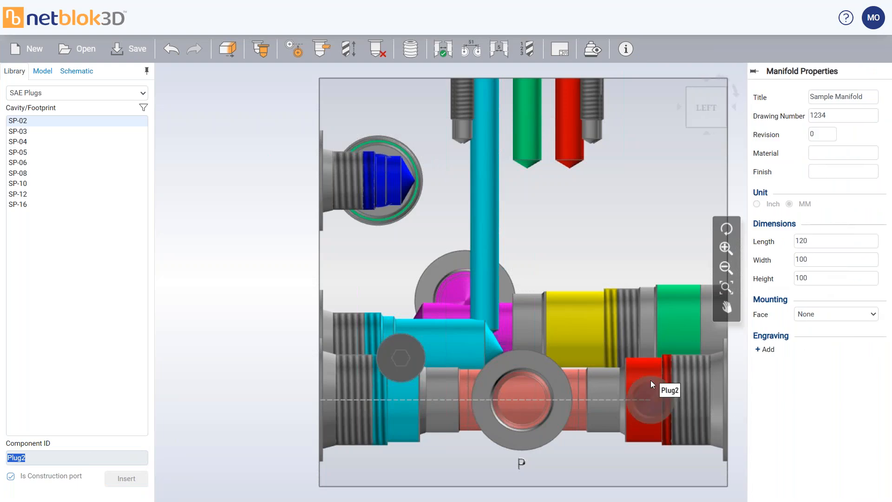
pyautogui.click(651, 398)
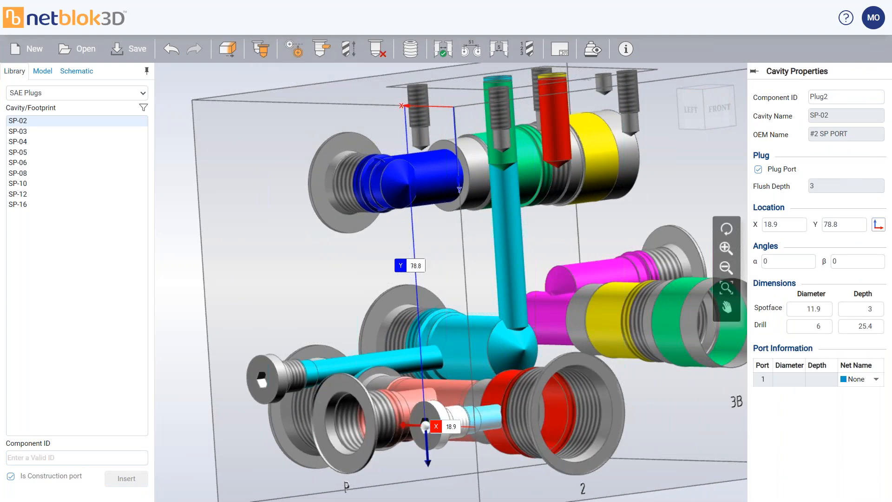
pyautogui.click(876, 379)
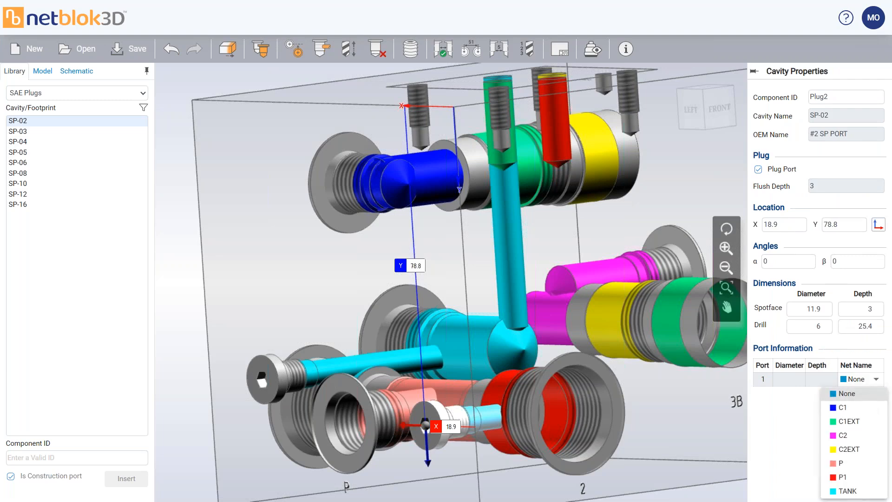
pyautogui.click(864, 472)
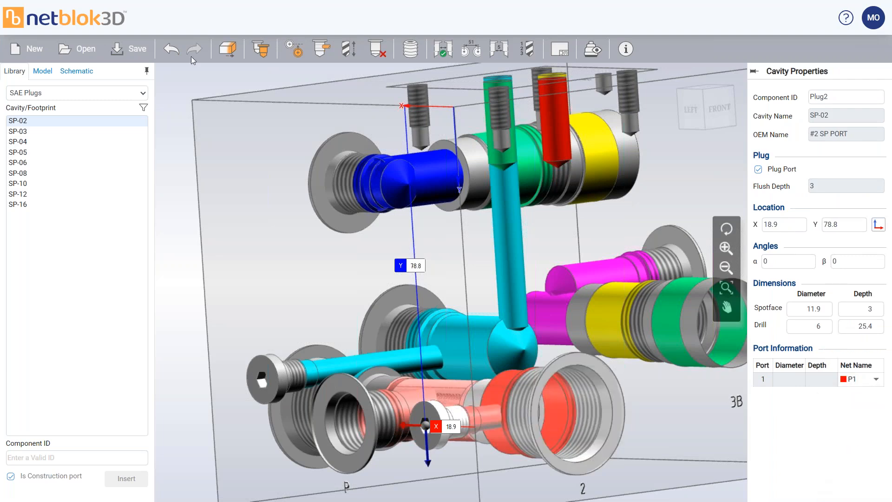
# - Stretch the P1 plug's drilling to a depth of 67 mm and footprint 5's P1 drilling down to its level
pyautogui.click(353, 55)
pyautogui.moveTo(716, 365); pyautogui.dragTo(681, 393)
pyautogui.click(856, 108)
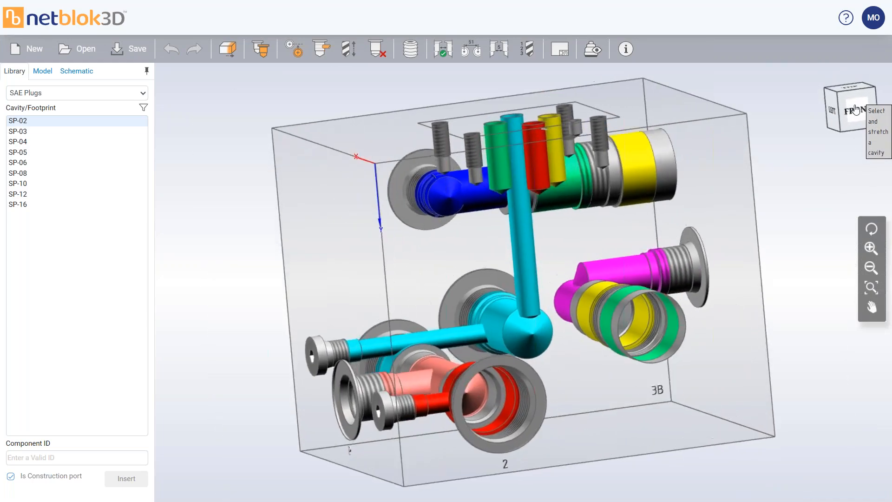
pyautogui.moveTo(535, 154); pyautogui.dragTo(558, 372)
# - Insert a third SP-02 construction plug on the front face at X 64.1, Y 78.8, in line with footprint 5's P1 drilling
pyautogui.click(19, 121)
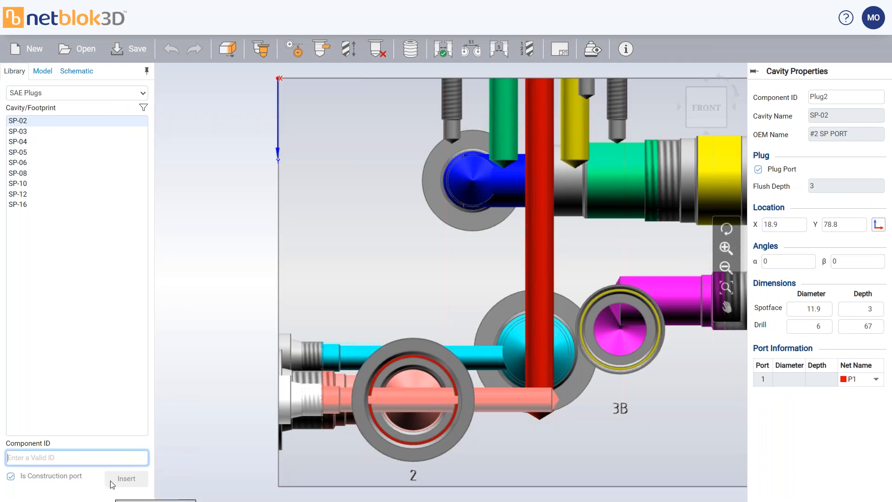
pyautogui.click(126, 479)
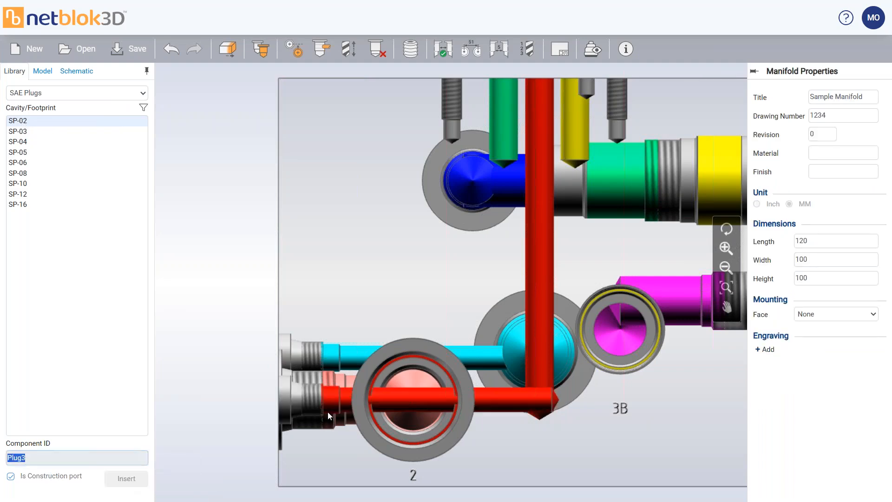
pyautogui.click(539, 400)
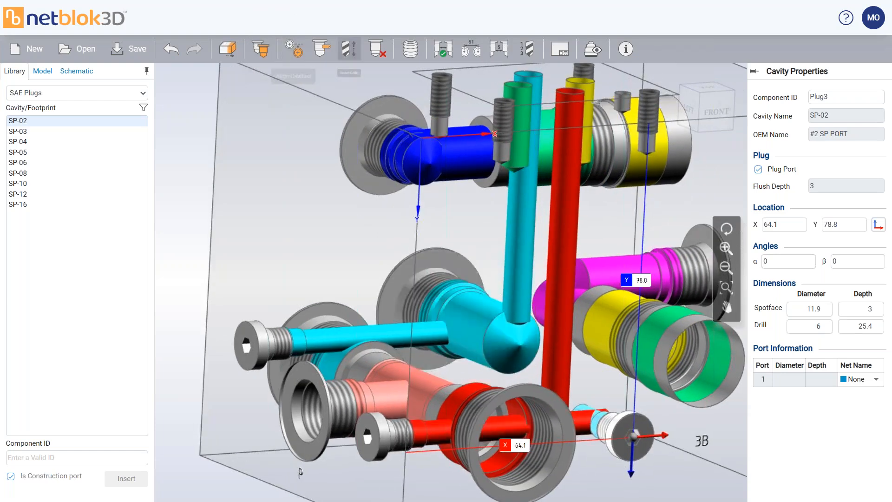
# - Connect the front-face plug to footprint 5's P1 drilling with the Connect Cavities command
pyautogui.click(321, 49)
pyautogui.click(597, 419)
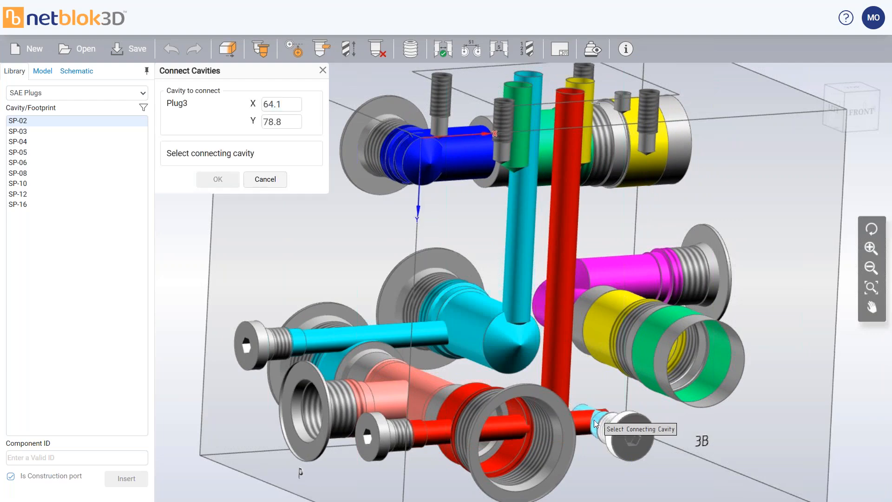
pyautogui.click(556, 356)
pyautogui.click(213, 180)
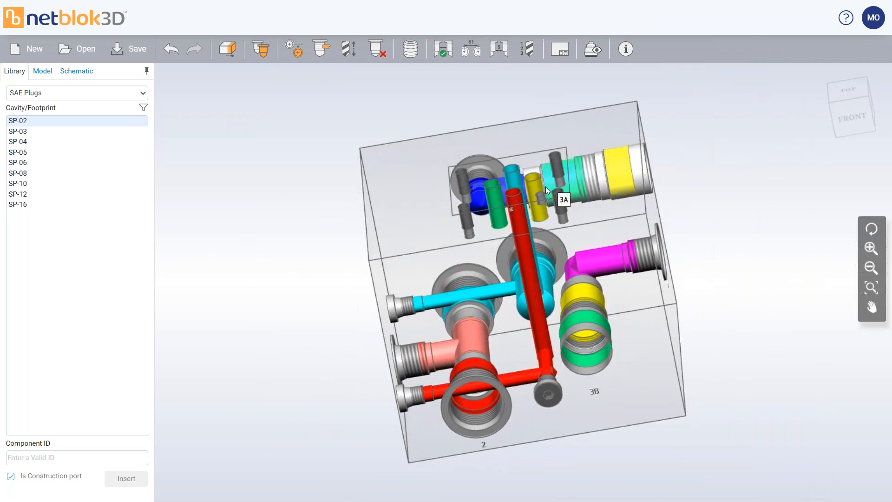
# - Inspect the P1 connections from several angles and show the properties of cavity 2
pyautogui.moveTo(603, 277); pyautogui.dragTo(634, 275, button='middle')
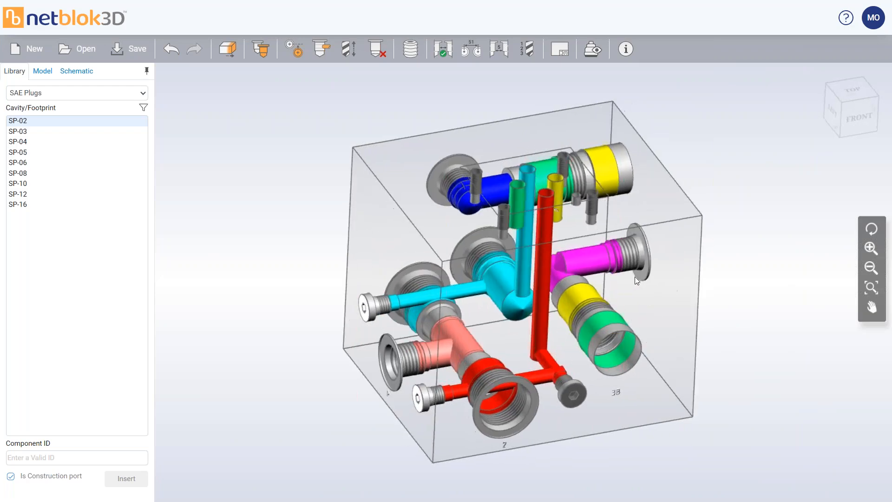
pyautogui.moveTo(491, 310); pyautogui.dragTo(574, 297, button='middle')
pyautogui.moveTo(494, 328); pyautogui.dragTo(540, 83, button='middle')
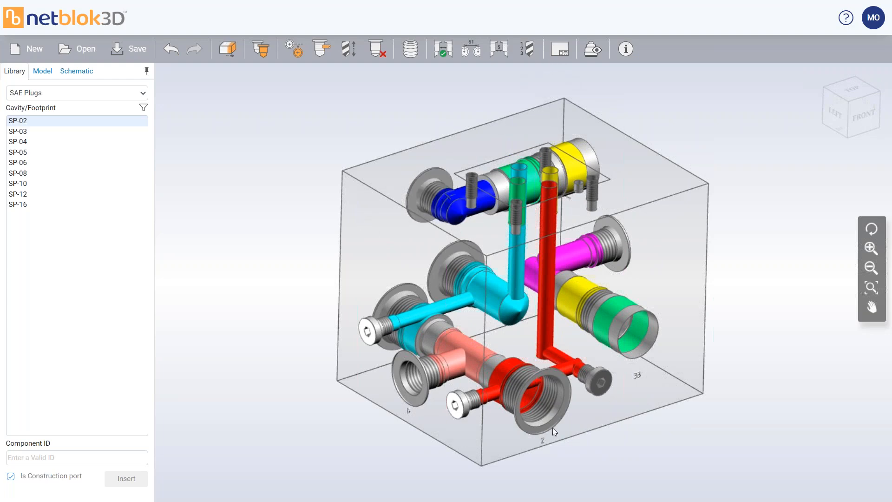
pyautogui.click(531, 392)
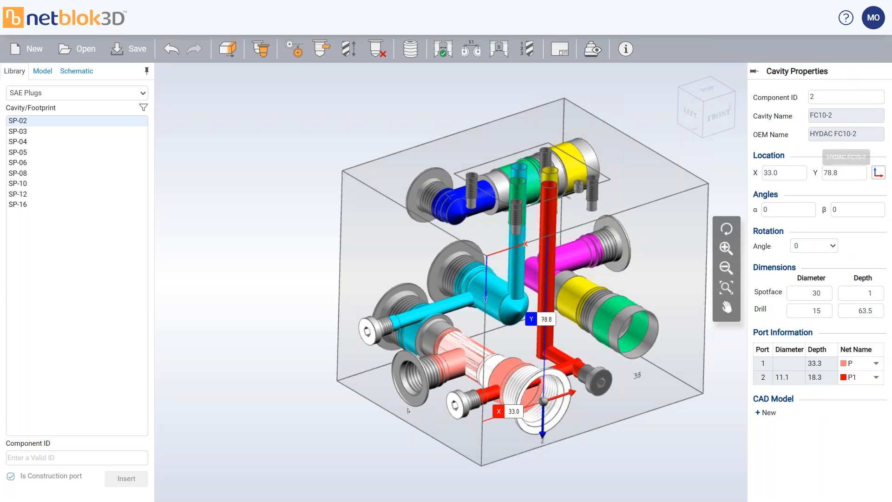
# - Switch to the NetSkeme schematic, open the data sheet of check valve 2 and examine the valve's drawing and cavity details
pyautogui.click(116, 8)
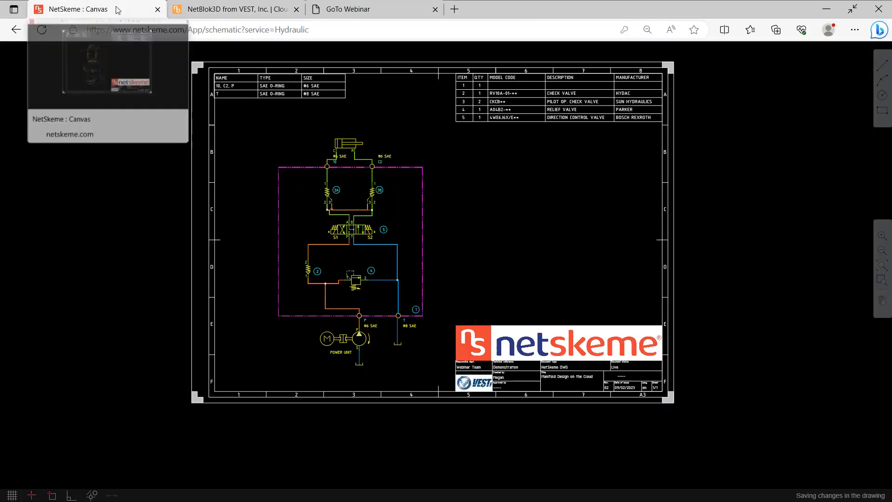
pyautogui.scroll(5, 306, 271)
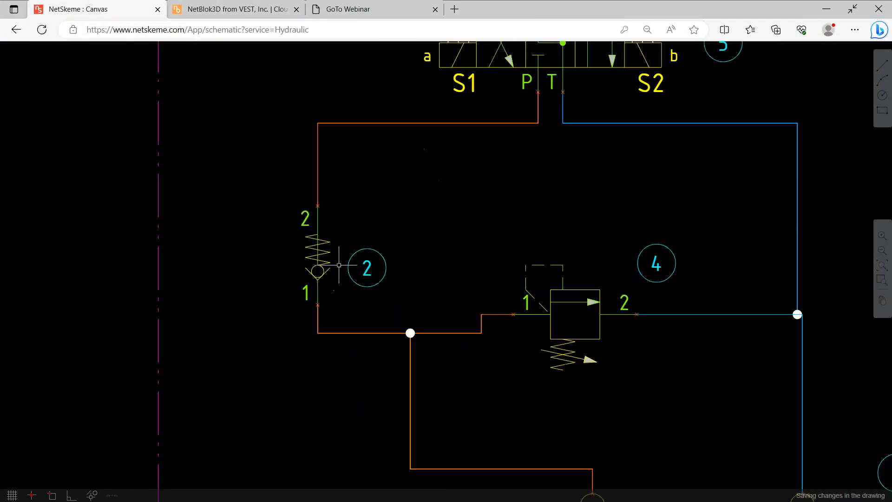
pyautogui.click(318, 260)
pyautogui.rightClick(317, 260)
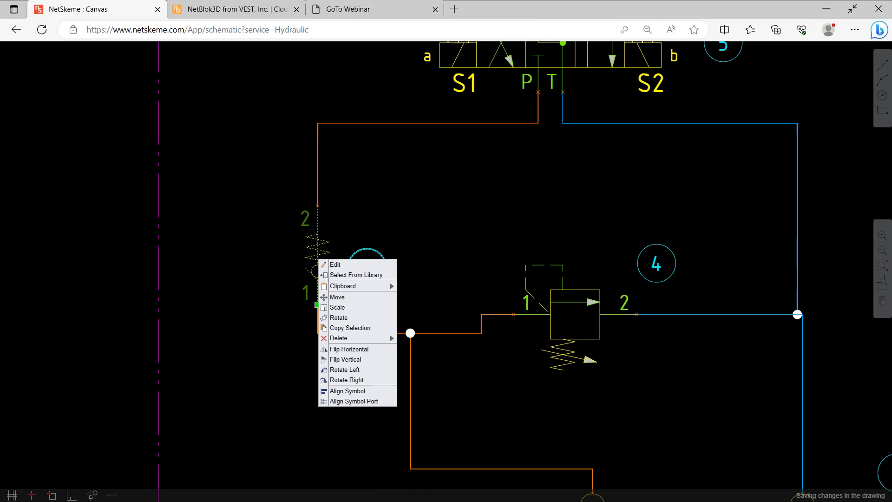
pyautogui.click(335, 265)
pyautogui.click(467, 339)
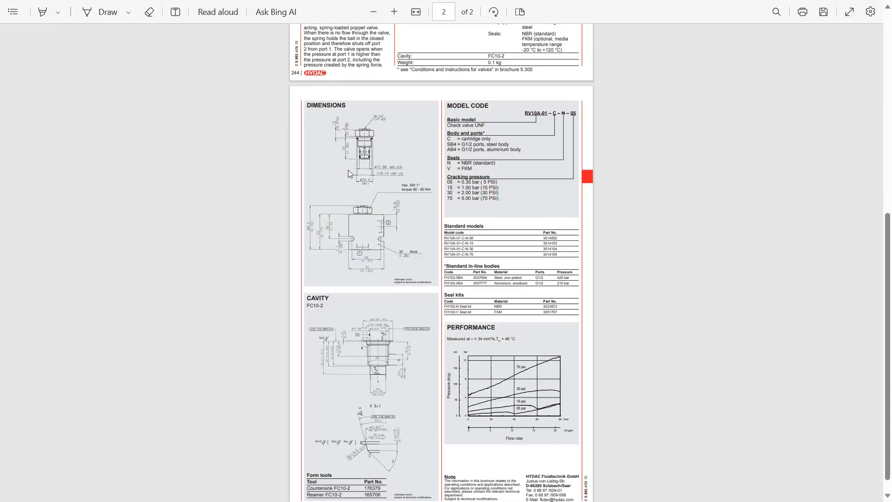
pyautogui.scroll(8, 363, 138)
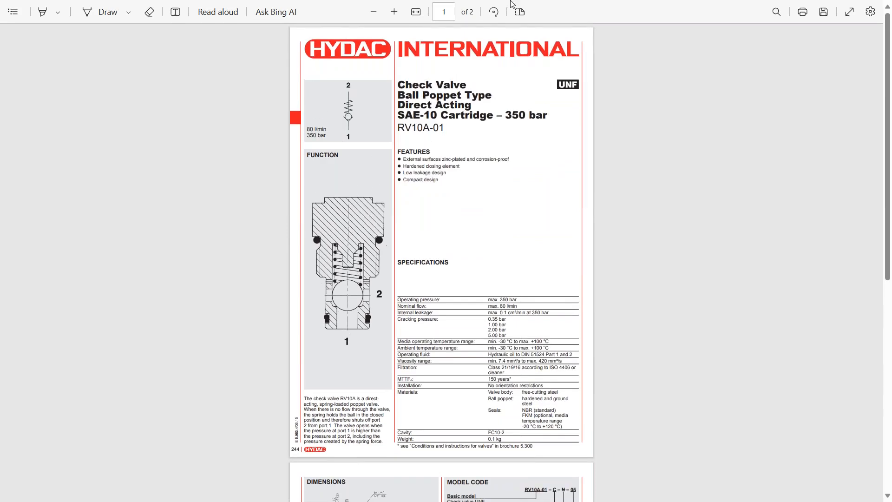
pyautogui.moveTo(511, 4)
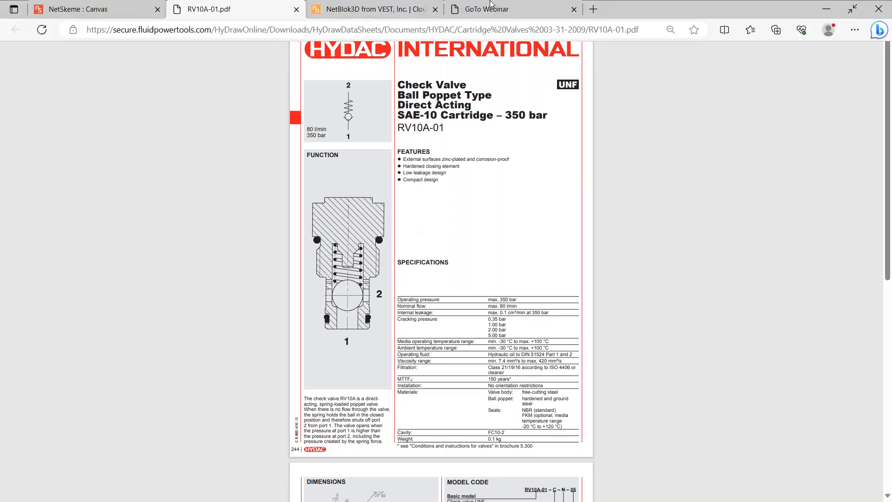
# - Switch back to NetBlok3D and add the generic Check Valve CAD model CV-10-F to cavity 2
pyautogui.click(393, 10)
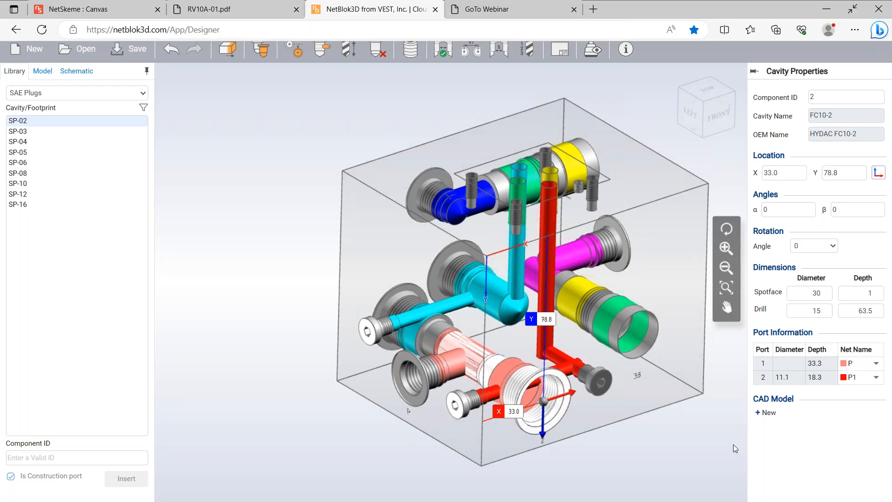
pyautogui.click(768, 412)
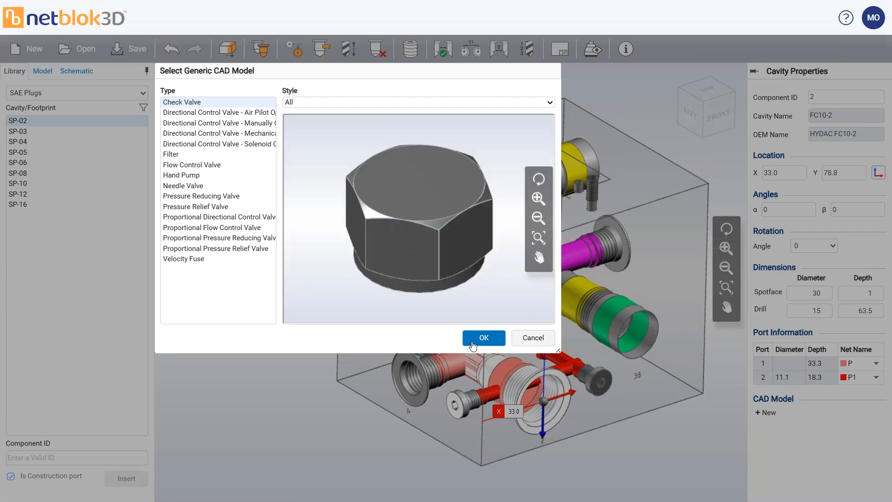
pyautogui.click(472, 346)
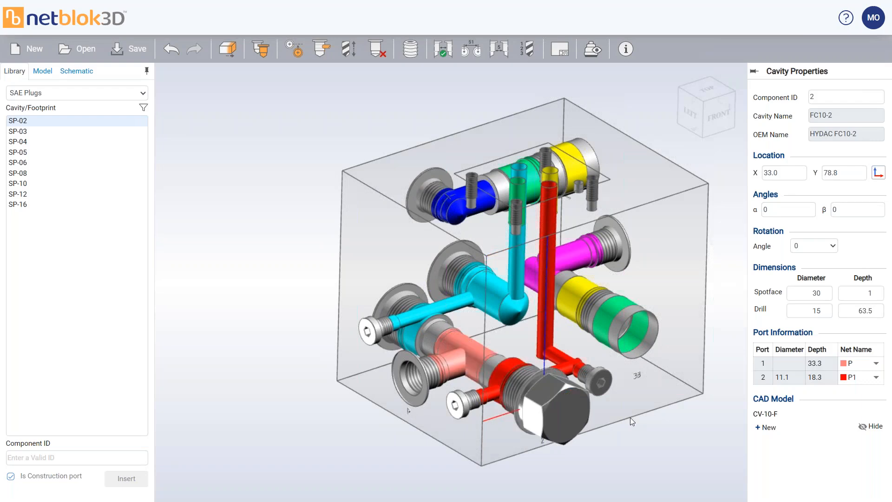
pyautogui.click(631, 417)
# - Add the generic solenoid Directional Control Valve CAD model D03-2C to footprint 5 on the top face
pyautogui.moveTo(621, 382); pyautogui.dragTo(482, 420)
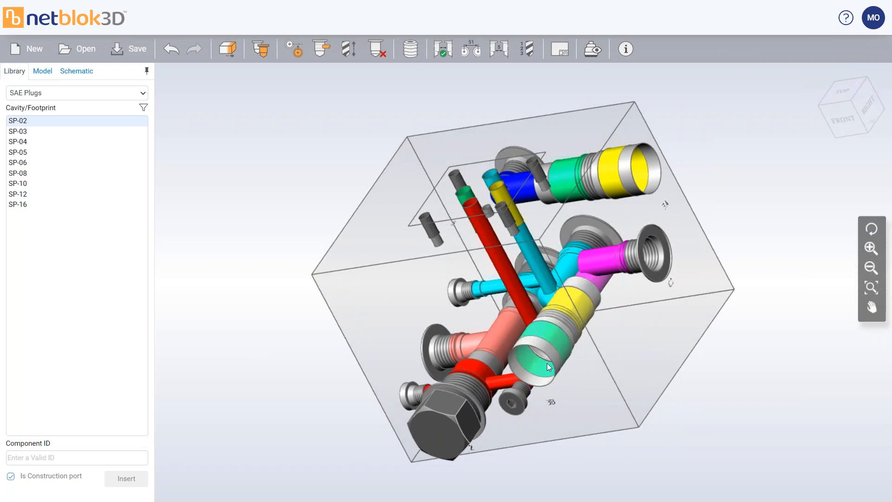
pyautogui.moveTo(576, 385); pyautogui.dragTo(638, 384)
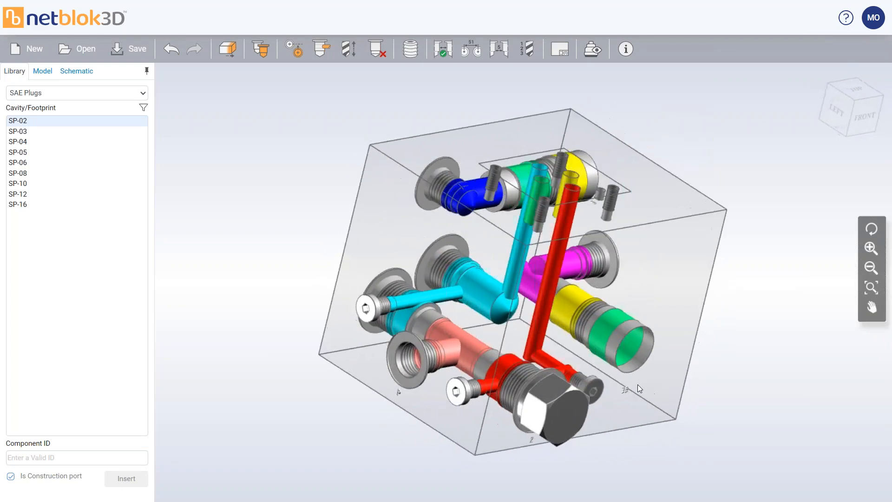
pyautogui.click(546, 185)
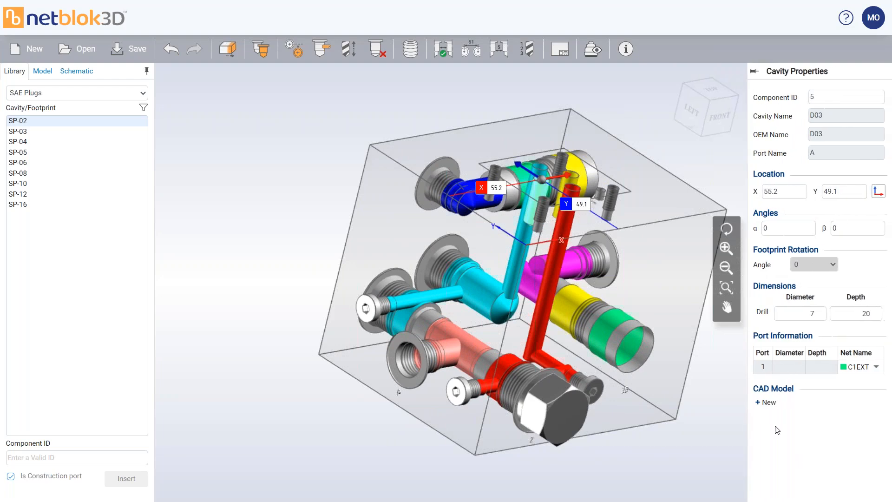
pyautogui.click(767, 403)
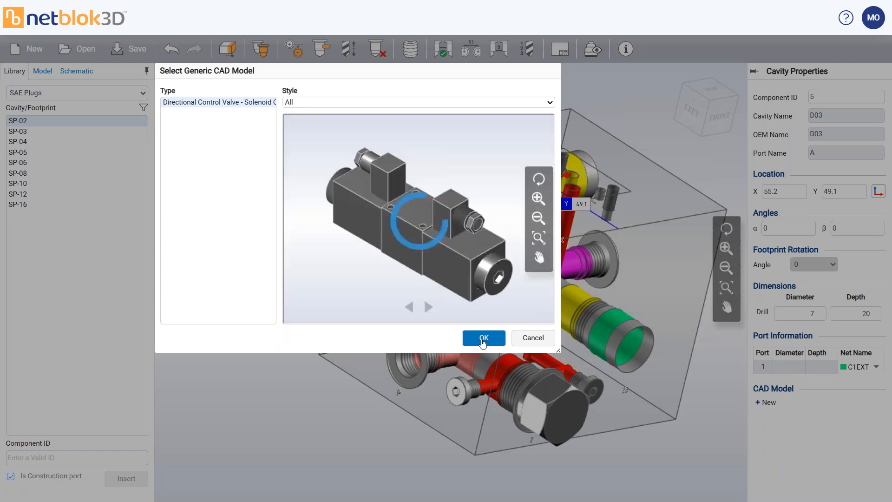
pyautogui.click(483, 338)
# - Show cavity 4's properties, then open relief valve 4's data sheet from the NetSkeme schematic and examine the valve's shape
pyautogui.moveTo(483, 338); pyautogui.dragTo(439, 350)
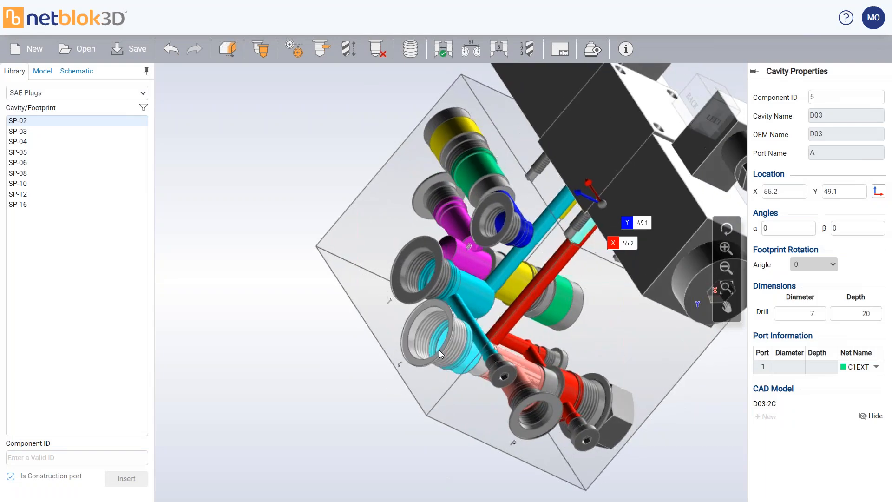
pyautogui.click(455, 344)
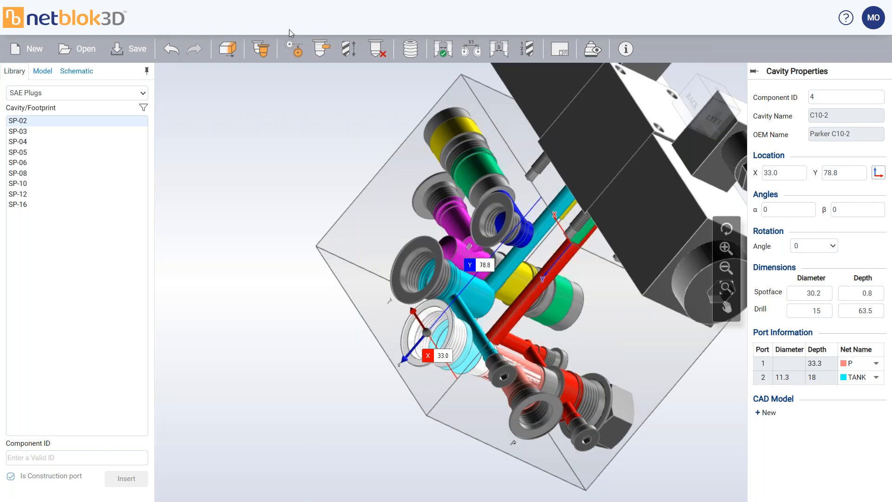
pyautogui.click(137, 11)
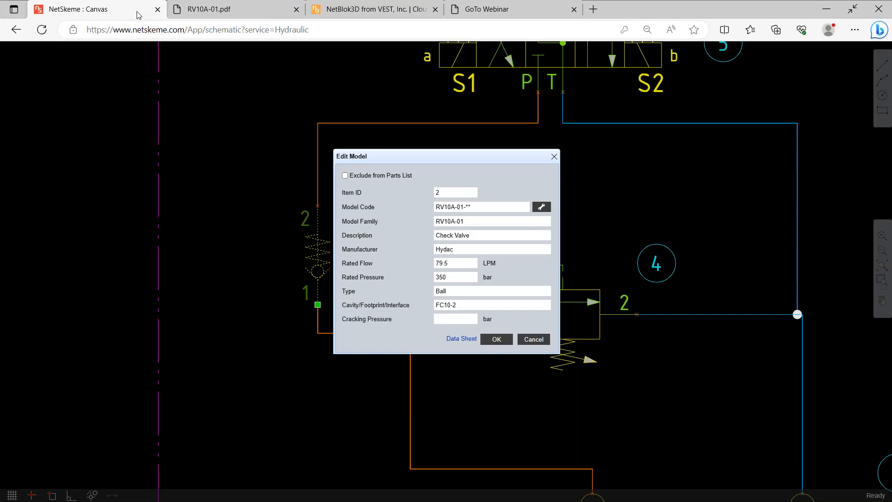
pyautogui.click(553, 158)
pyautogui.moveTo(648, 179); pyautogui.dragTo(545, 357, button='middle')
pyautogui.scroll(-3, 546, 357)
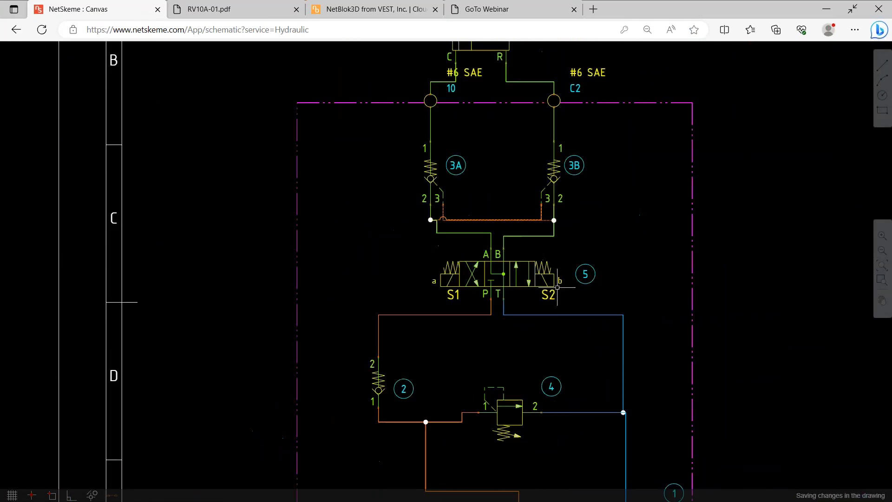
pyautogui.scroll(-2, 625, 354)
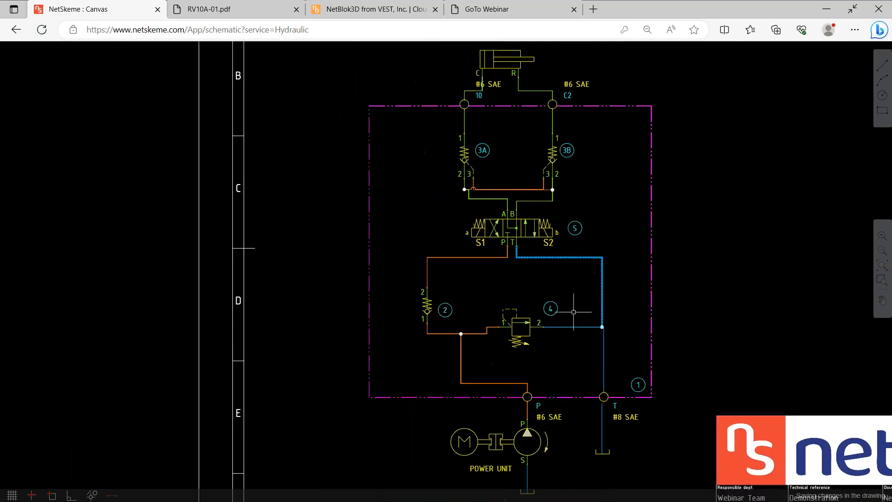
pyautogui.rightClick(517, 327)
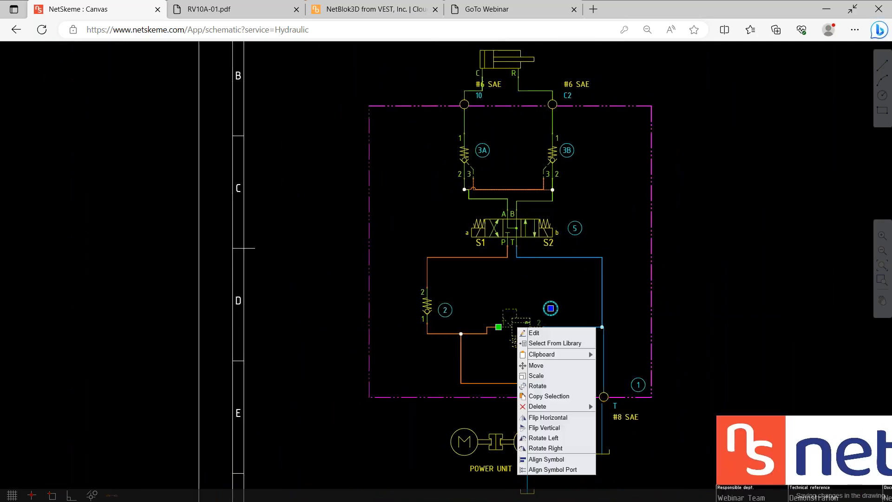
pyautogui.click(534, 333)
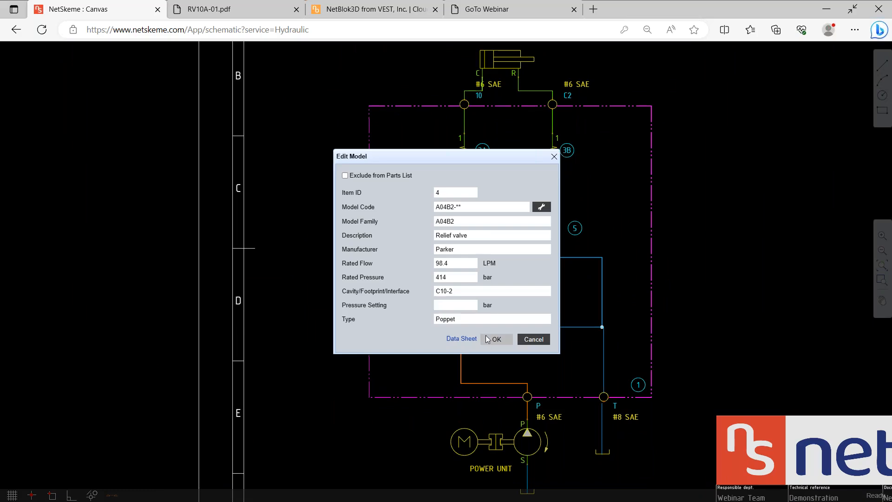
pyautogui.click(462, 339)
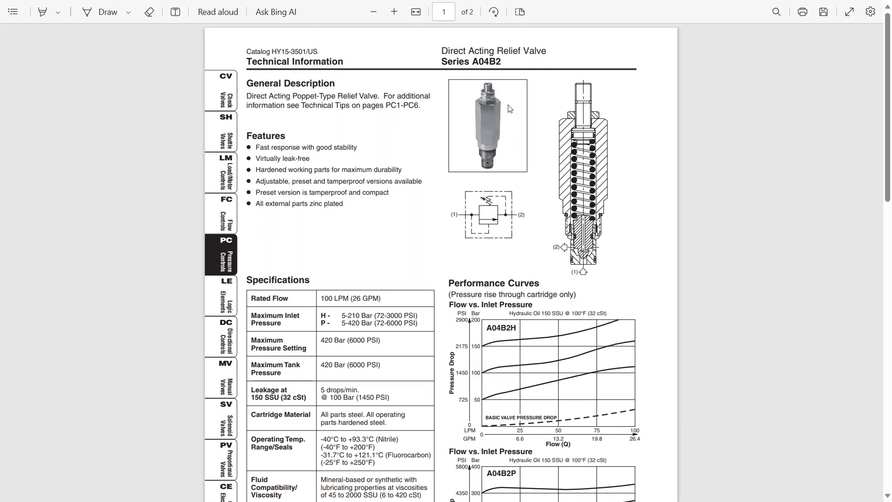
pyautogui.moveTo(348, 3)
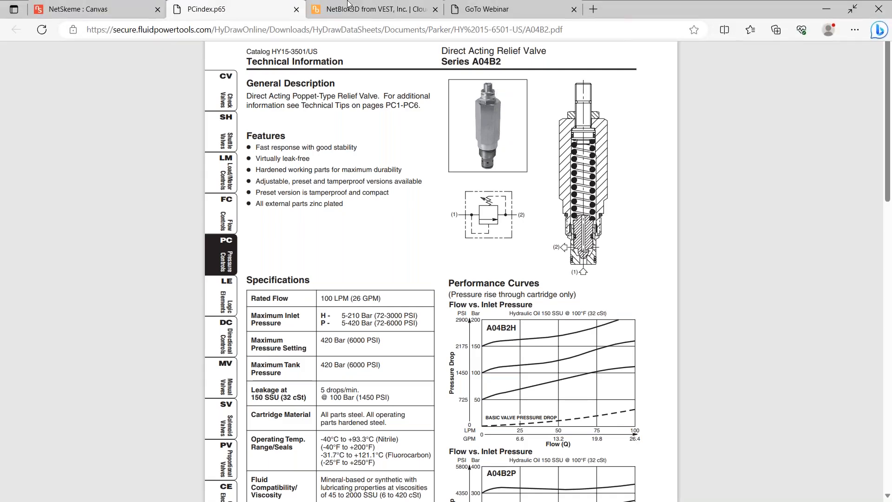
# - Back in NetBlok3D, browse the generic Pressure Relief Valve models and add PC-10-S to cavity 4
pyautogui.click(376, 8)
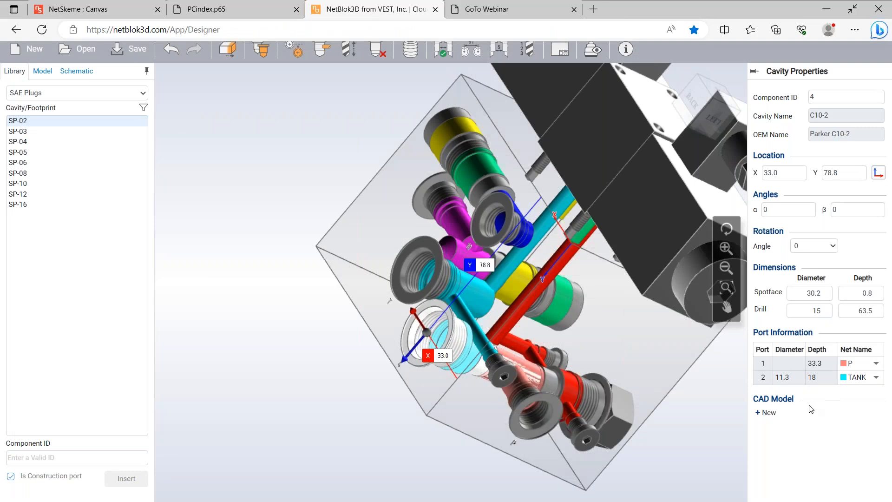
pyautogui.click(766, 412)
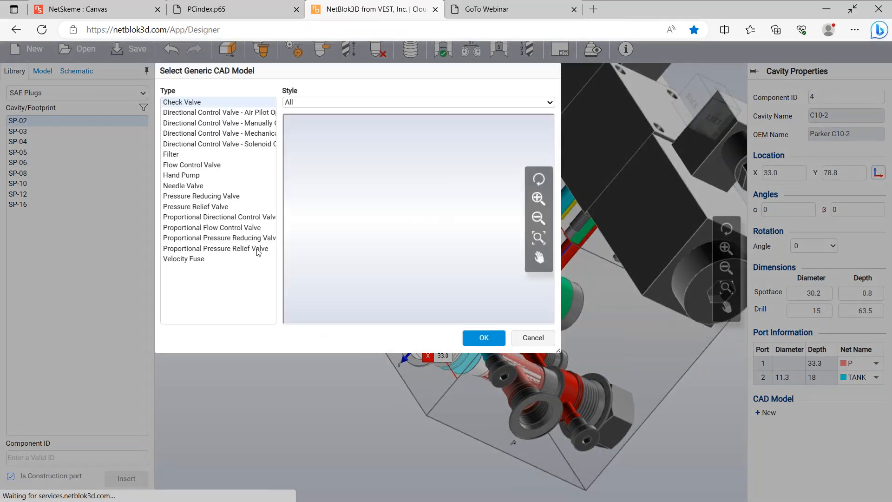
pyautogui.click(211, 208)
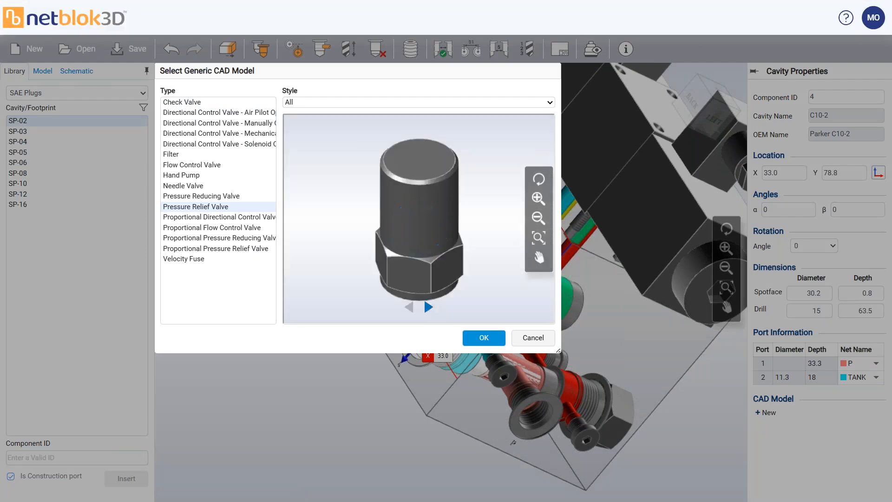
pyautogui.moveTo(419, 233); pyautogui.dragTo(415, 264)
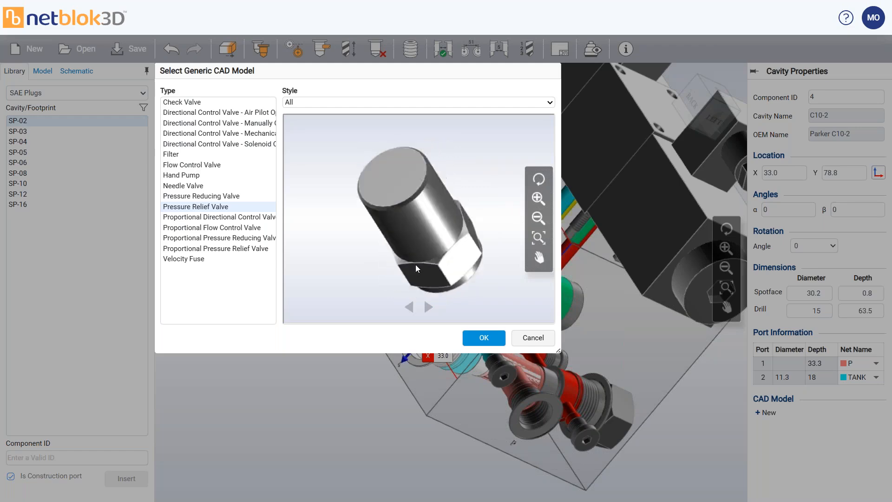
pyautogui.click(429, 307)
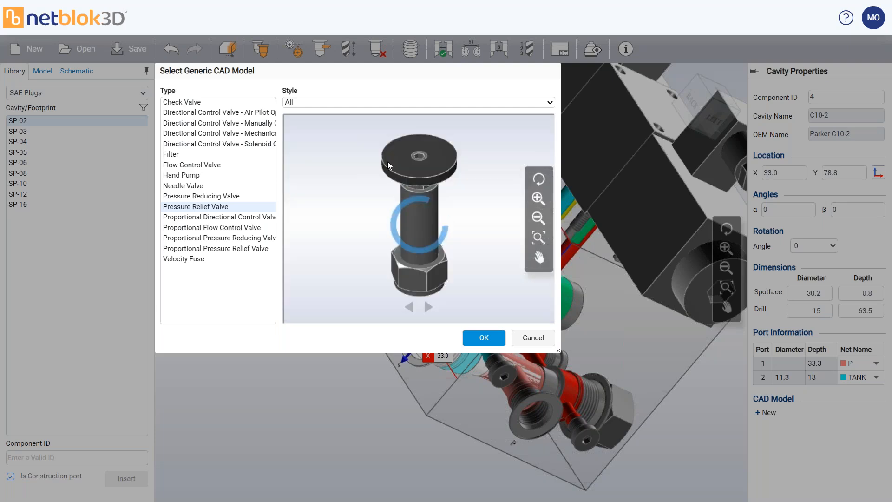
pyautogui.scroll(5, 417, 243)
pyautogui.scroll(-5, 416, 241)
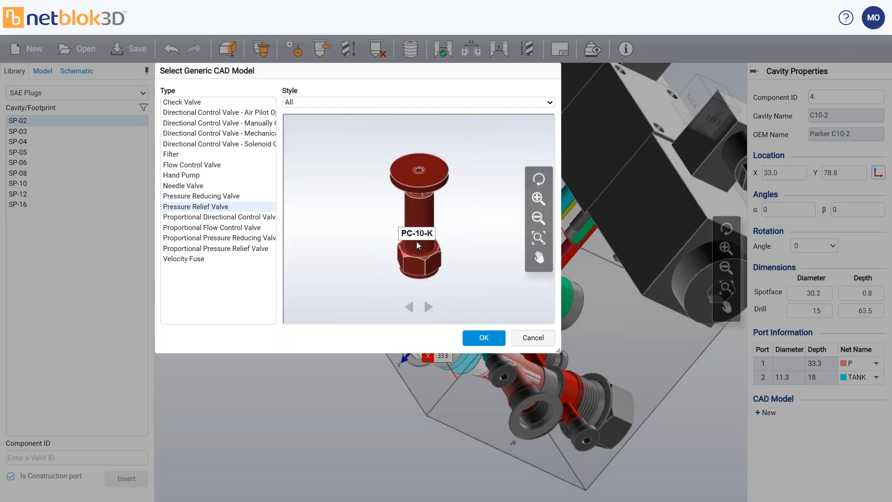
pyautogui.click(428, 307)
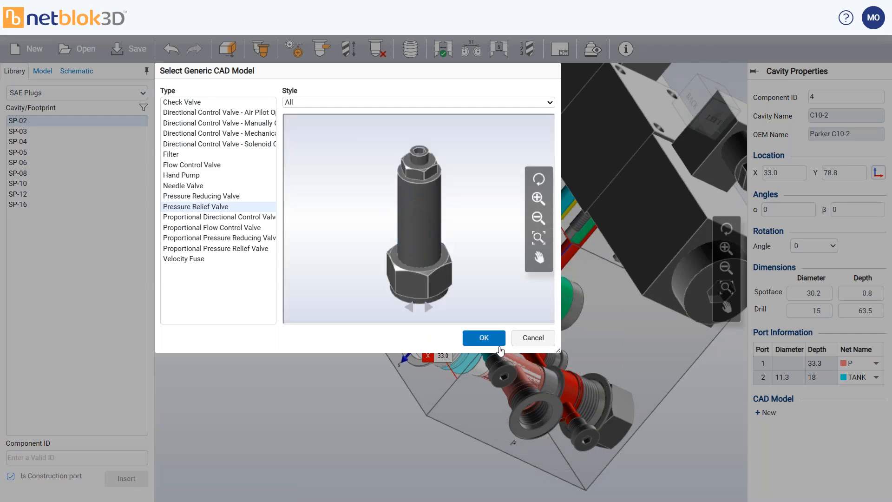
pyautogui.click(484, 338)
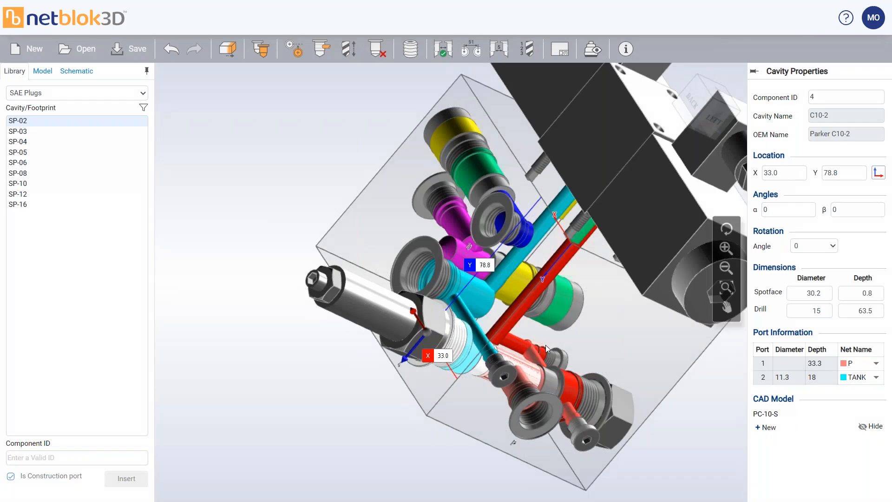
# - Compare the relief valve model with its data sheet, inspect the assembled manifold and restore the home view
pyautogui.moveTo(225, 4)
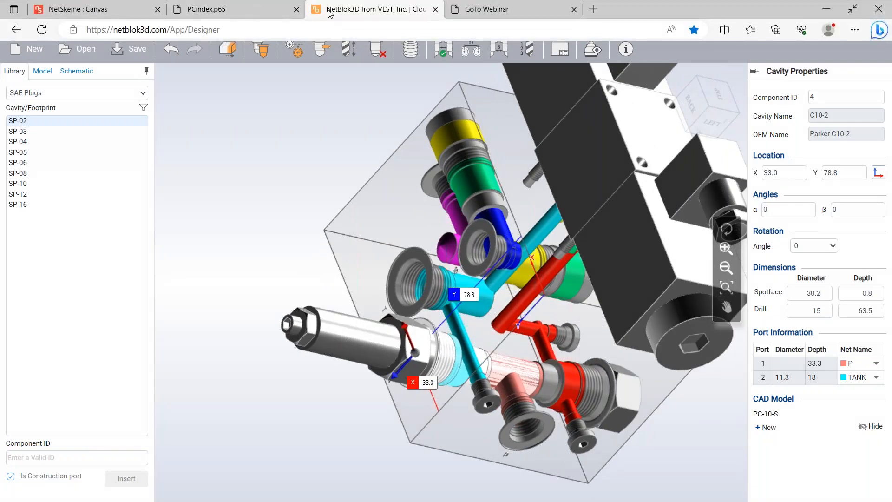
pyautogui.click(256, 9)
pyautogui.click(368, 12)
pyautogui.moveTo(520, 259); pyautogui.dragTo(519, 222)
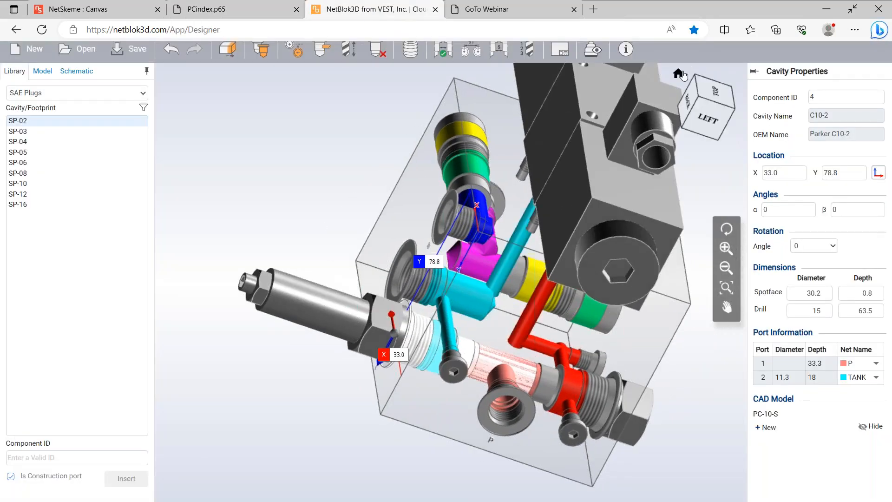
pyautogui.click(679, 73)
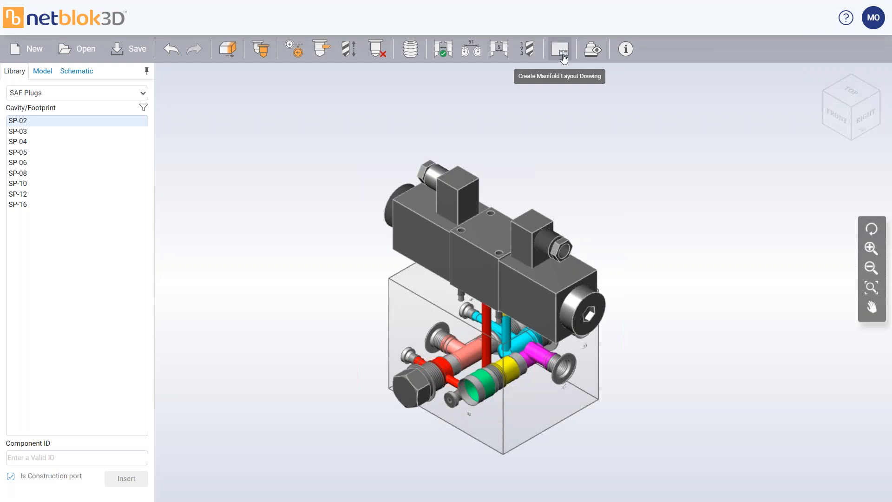
# - Show the manifold block's properties and check its title, drawing number and dimensions
pyautogui.click(550, 419)
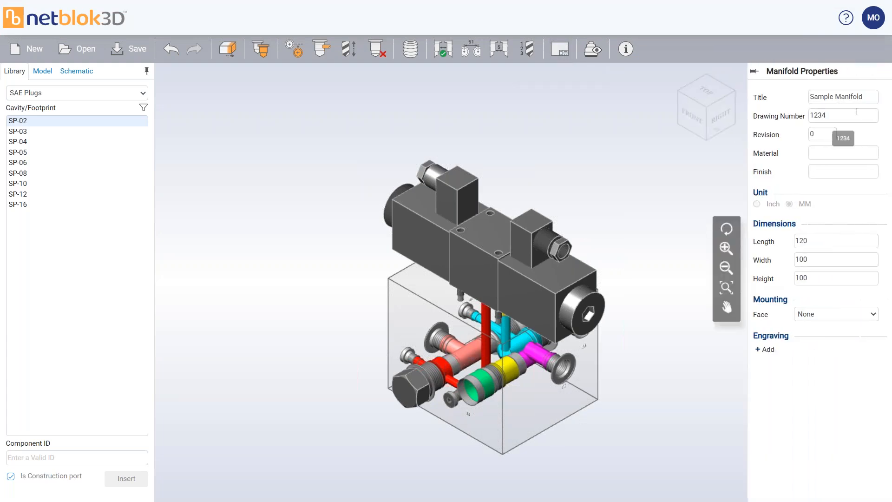
pyautogui.click(873, 91)
pyautogui.click(690, 102)
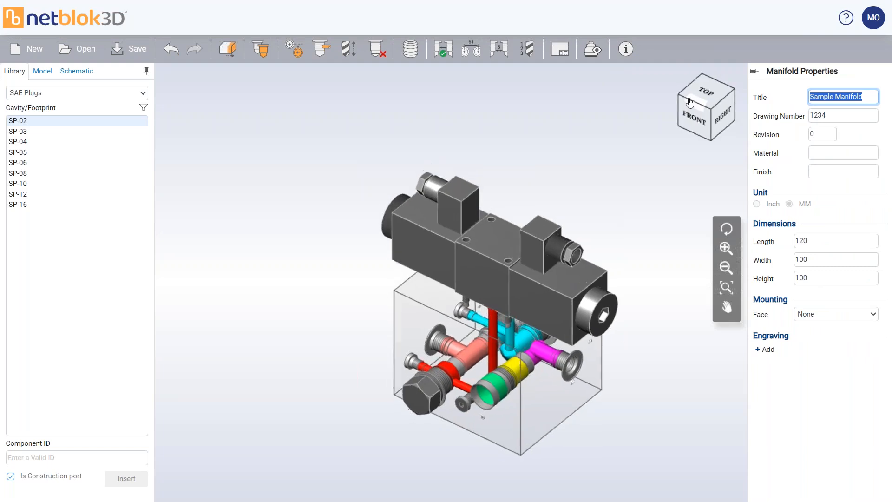
# - Set the manifold's title to WEBINARDEMO, drawing number 0920, revision 01, material ALUMINUM and finish BLACK OXIDE
pyautogui.write('WEBINARDEMO')
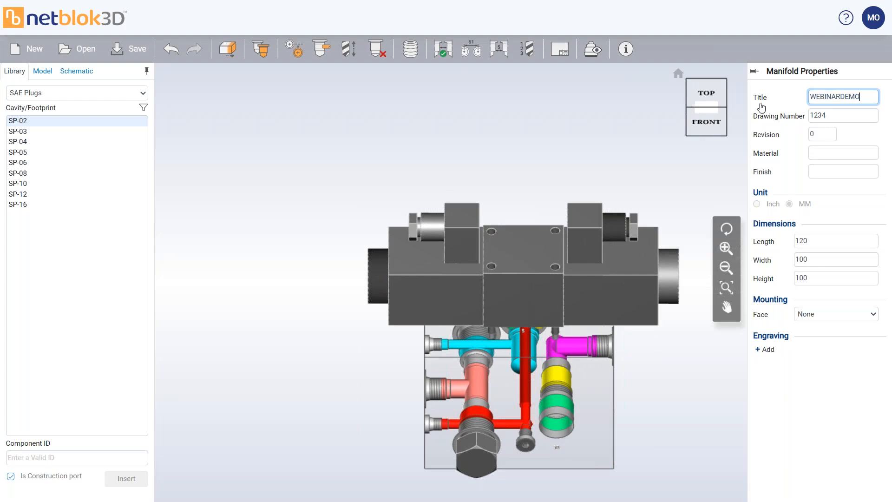
pyautogui.doubleClick(823, 115)
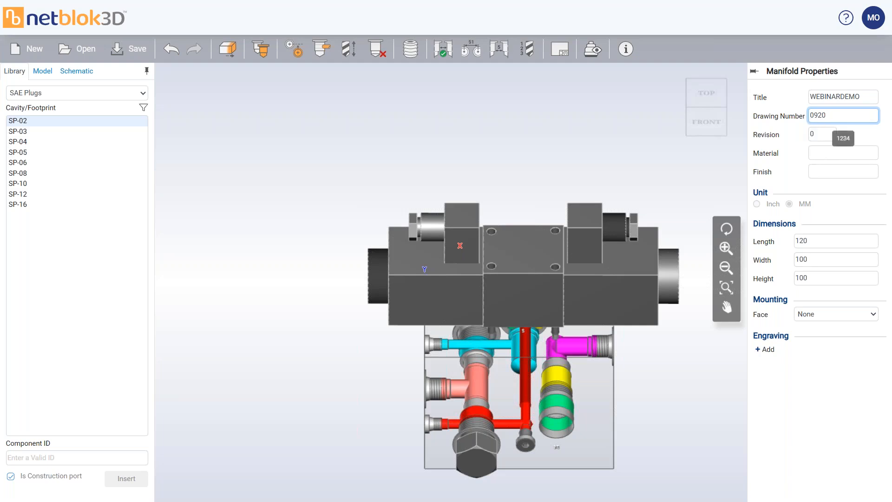
pyautogui.click(824, 133)
pyautogui.write('1')
pyautogui.click(848, 151)
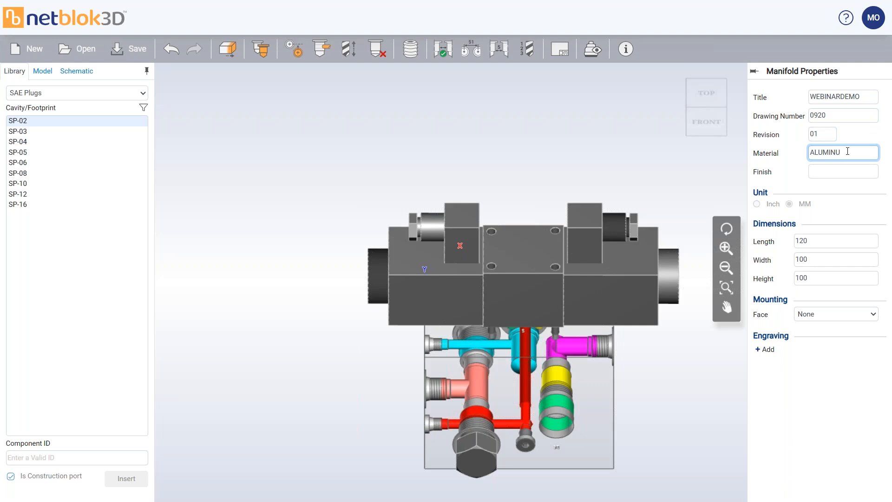
pyautogui.click(843, 178)
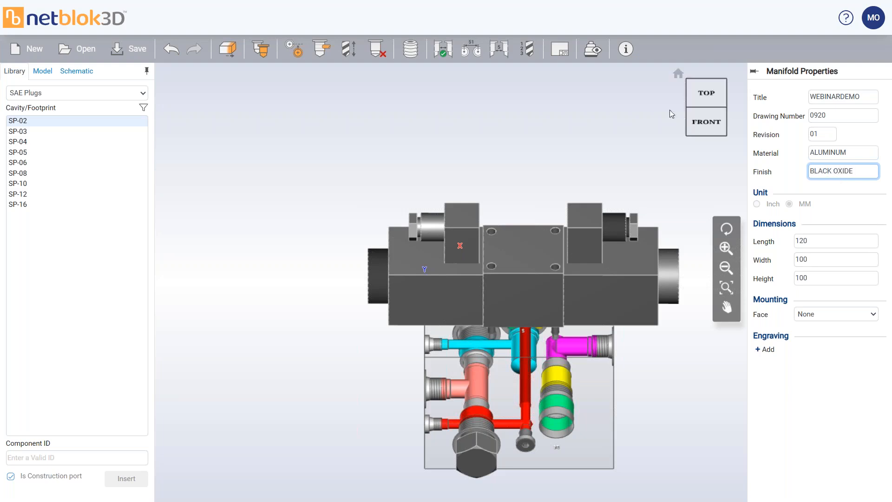
pyautogui.click(616, 132)
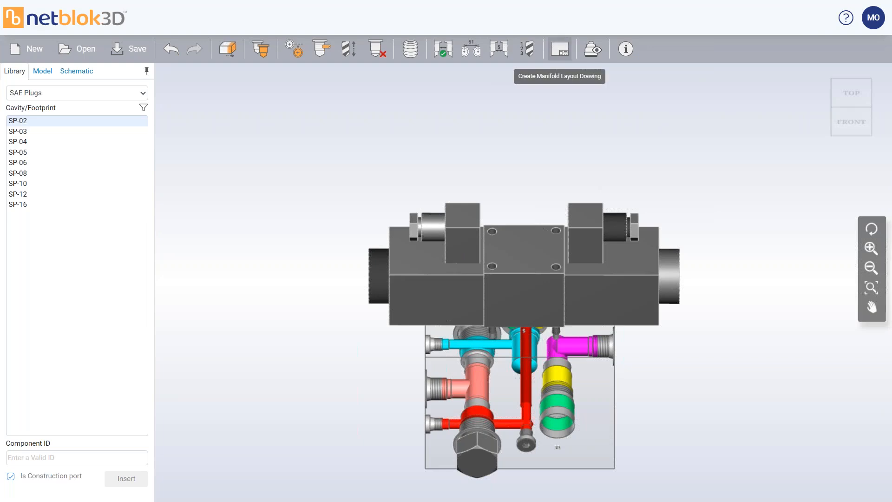
# - Request a manifold layout drawing to view the design errors, cancel it and run the design check instead
pyautogui.click(560, 48)
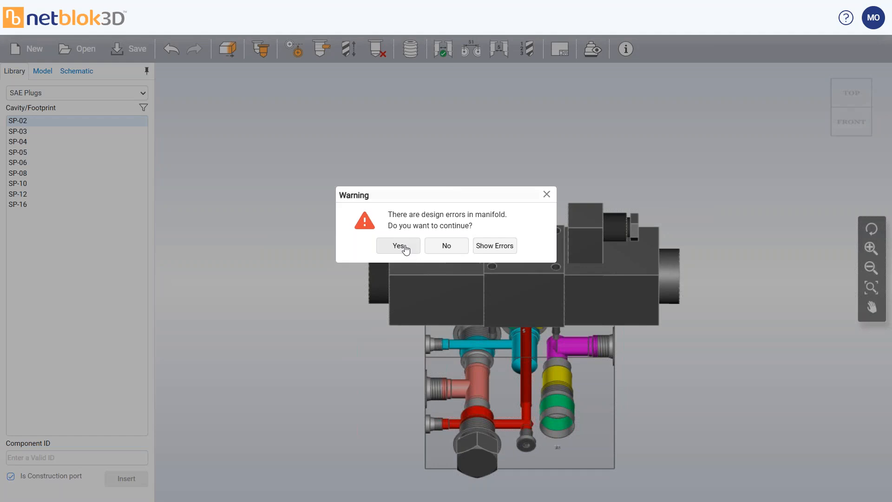
pyautogui.click(493, 250)
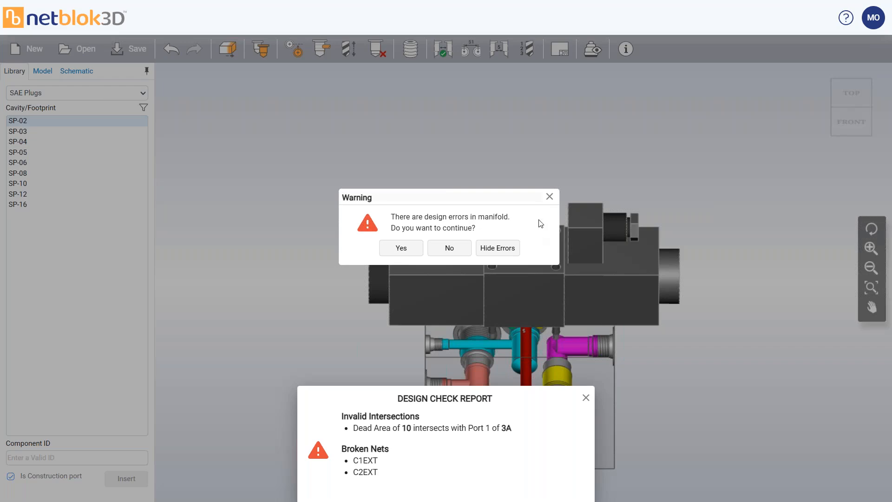
pyautogui.click(550, 197)
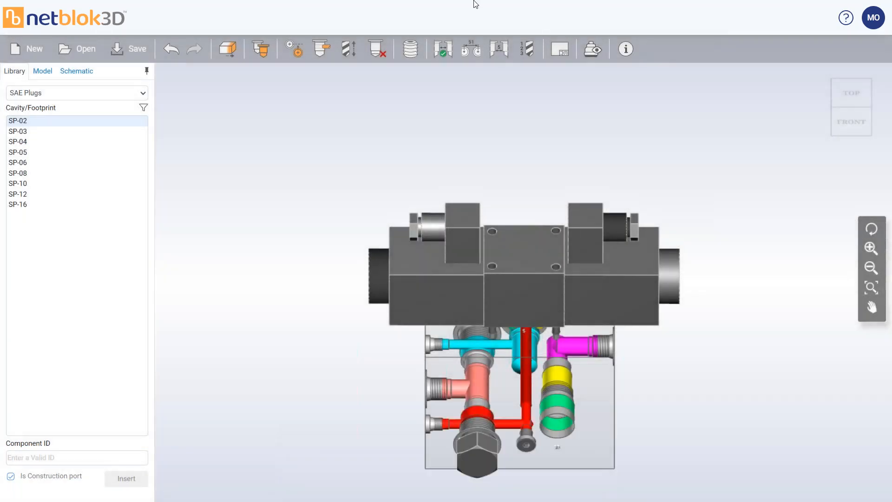
pyautogui.click(443, 49)
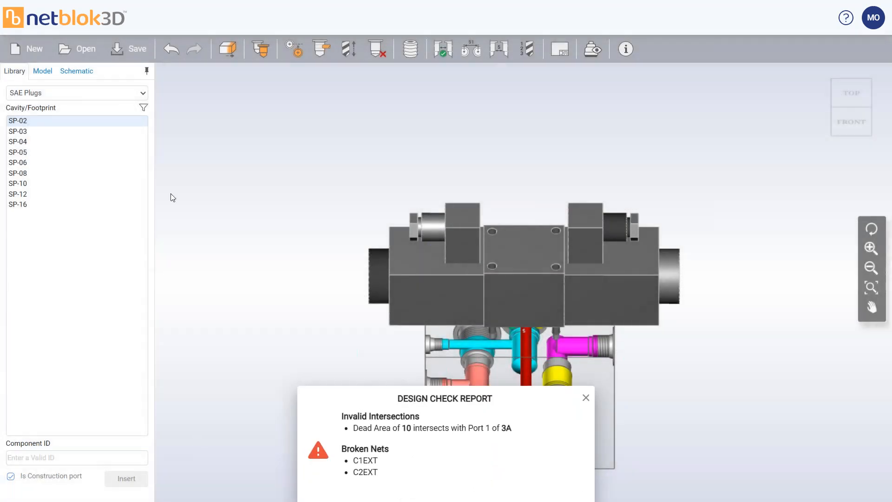
# - Highlight the C1EXT, C2 and C2EXT nets from the schematic and examine their passages in the manifold
pyautogui.click(45, 73)
pyautogui.click(77, 71)
pyautogui.click(46, 127)
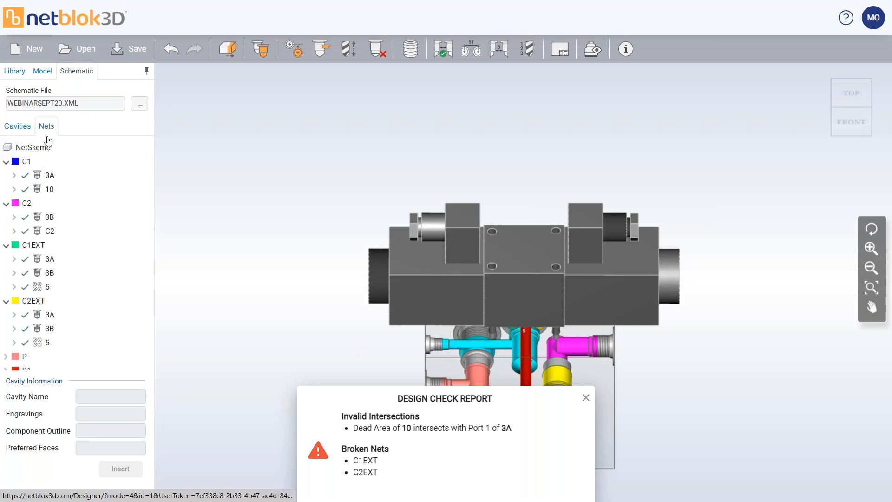
pyautogui.moveTo(490, 279); pyautogui.dragTo(479, 232)
pyautogui.click(34, 246)
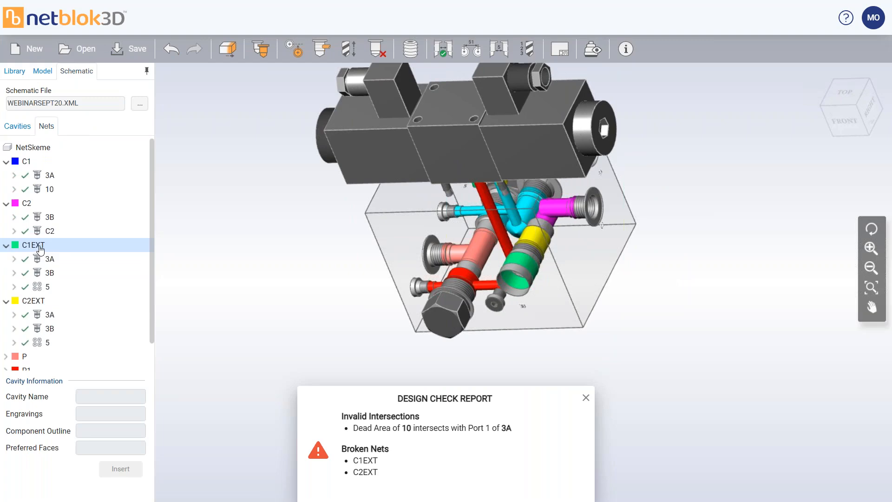
pyautogui.click(39, 247)
pyautogui.moveTo(527, 272)
pyautogui.mouseDown(button='middle')
pyautogui.moveTo(516, 207)
pyautogui.moveTo(523, 267)
pyautogui.mouseUp(button='middle')
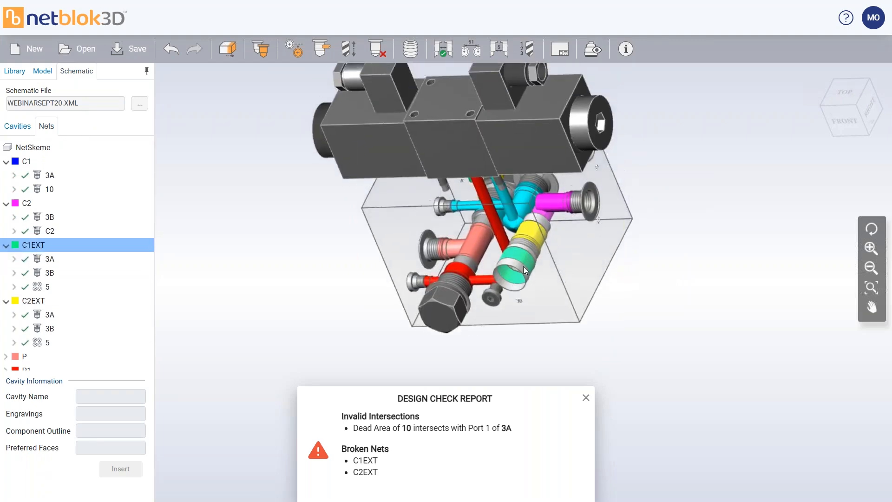
pyautogui.moveTo(523, 266); pyautogui.dragTo(563, 222)
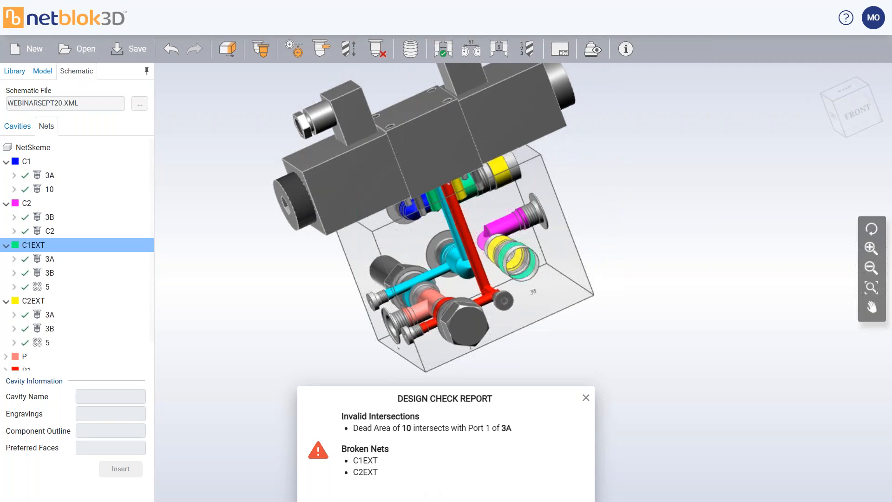
pyautogui.click(29, 205)
pyautogui.moveTo(520, 243); pyautogui.dragTo(460, 251)
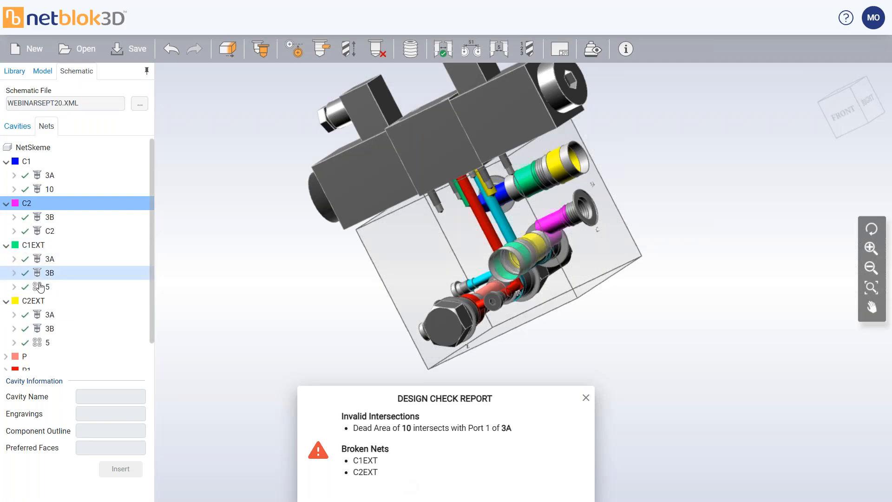
pyautogui.click(44, 303)
pyautogui.moveTo(548, 230); pyautogui.dragTo(574, 219)
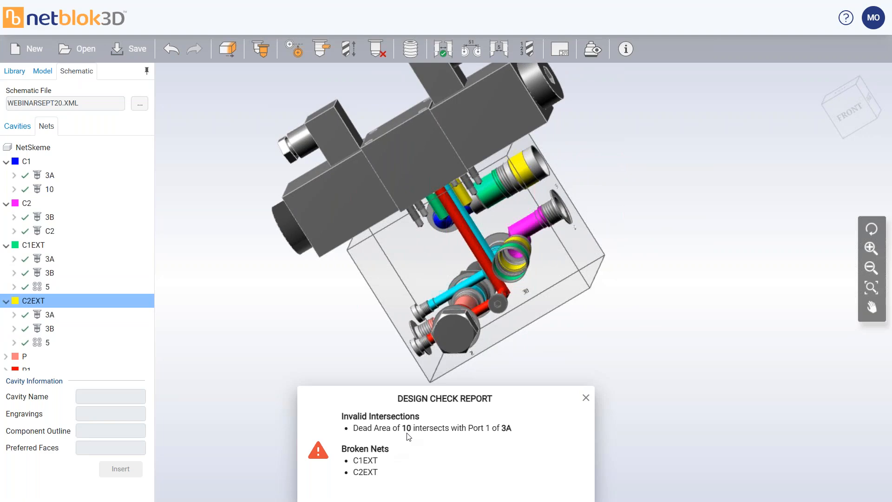
# - Highlight port 10 and cavity 3A from the schematic's cavity list, and hide the valve CAD models
pyautogui.click(26, 128)
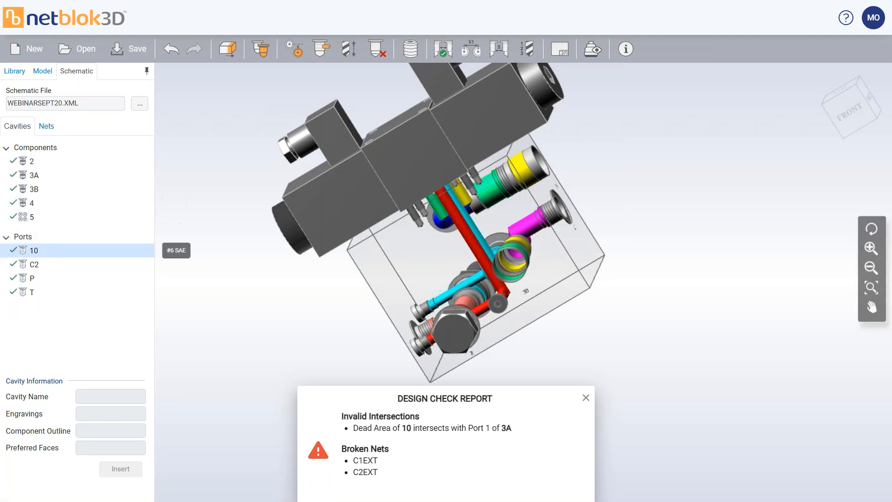
pyautogui.click(37, 252)
pyautogui.moveTo(354, 275); pyautogui.dragTo(523, 243)
pyautogui.click(593, 49)
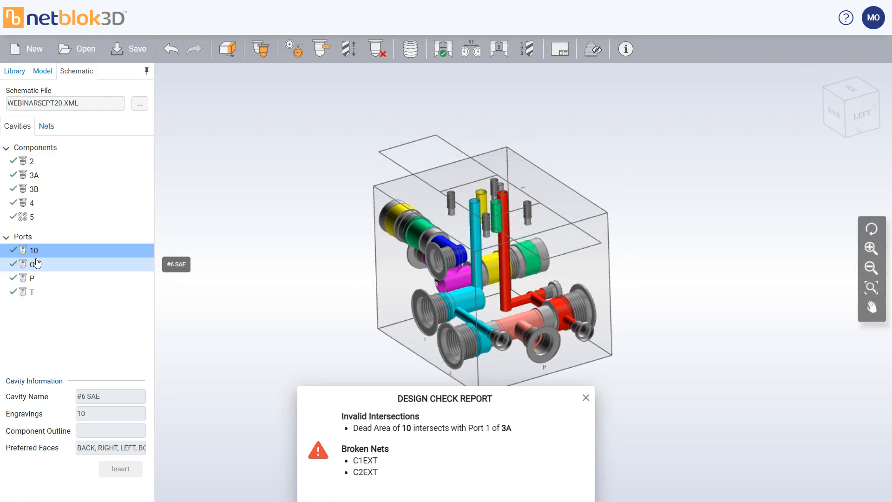
pyautogui.click(46, 178)
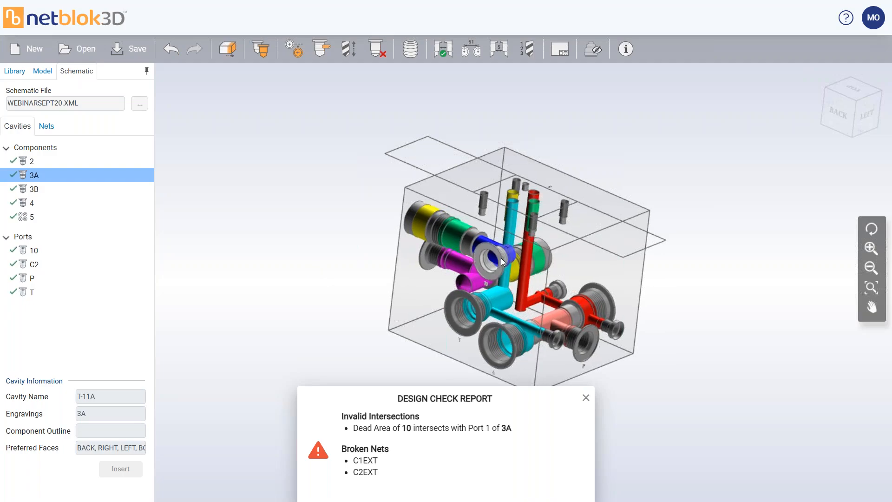
# - Move cavity 3A along X to about 80.3 mm, away from its invalid intersection with port 10
pyautogui.scroll(3, 502, 257)
pyautogui.scroll(2, 502, 256)
pyautogui.moveTo(502, 255); pyautogui.dragTo(537, 295, button='middle')
pyautogui.scroll(3, 753, 344)
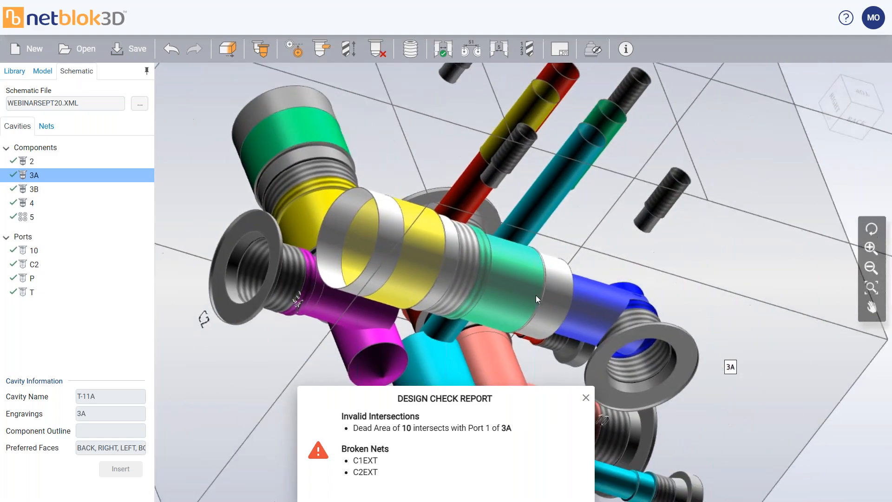
pyautogui.click(525, 318)
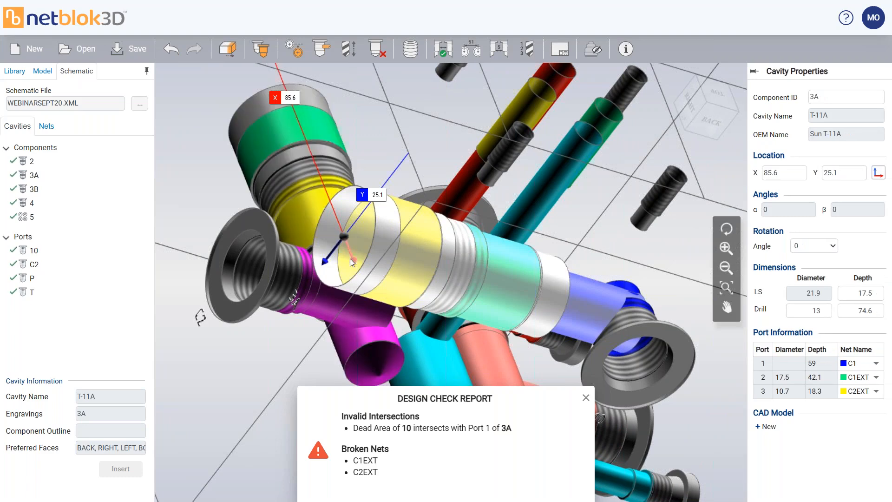
pyautogui.moveTo(352, 259); pyautogui.dragTo(346, 241)
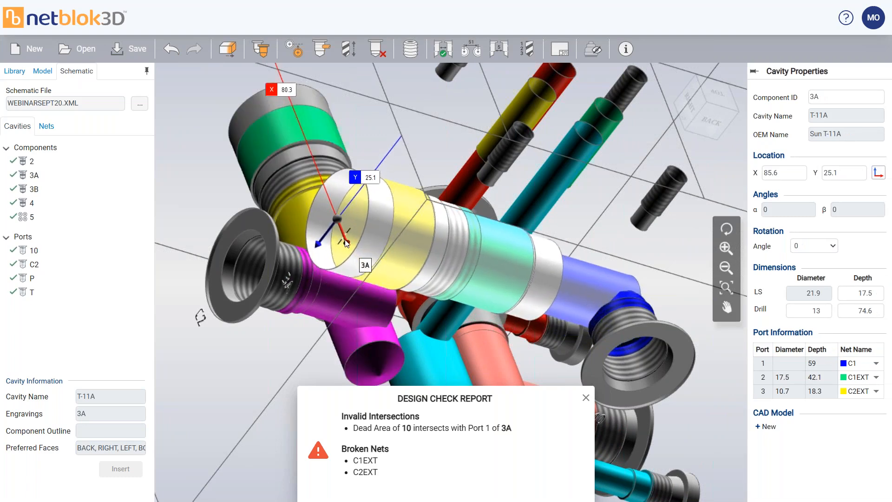
pyautogui.click(649, 244)
# - Create the manifold layout drawing, continuing despite the remaining design errors, and submit it with the existing project details
pyautogui.click(560, 49)
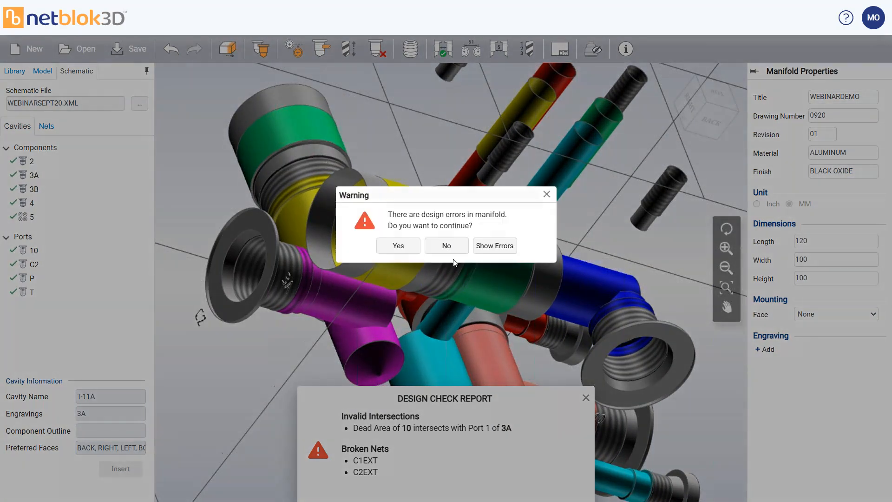
pyautogui.click(504, 251)
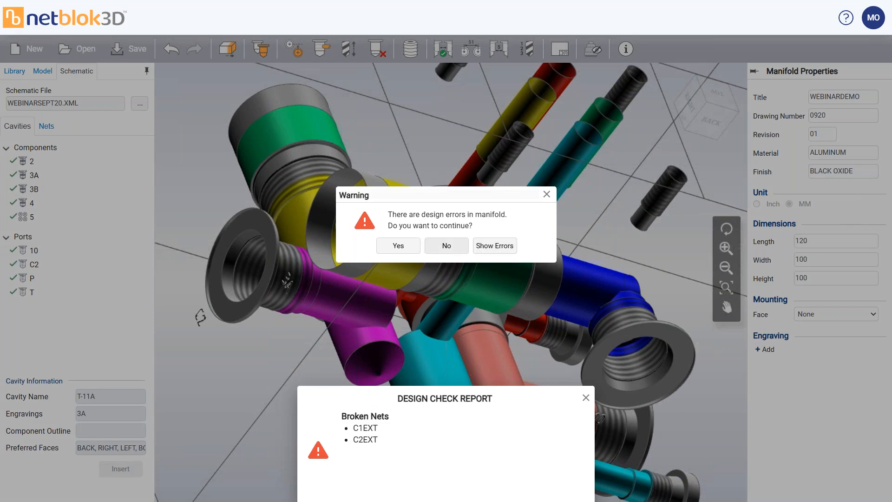
pyautogui.click(408, 246)
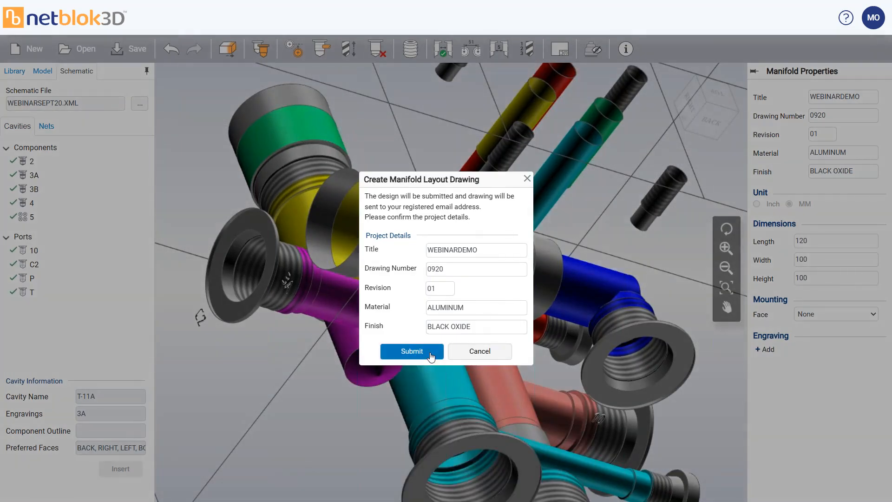
pyautogui.click(431, 356)
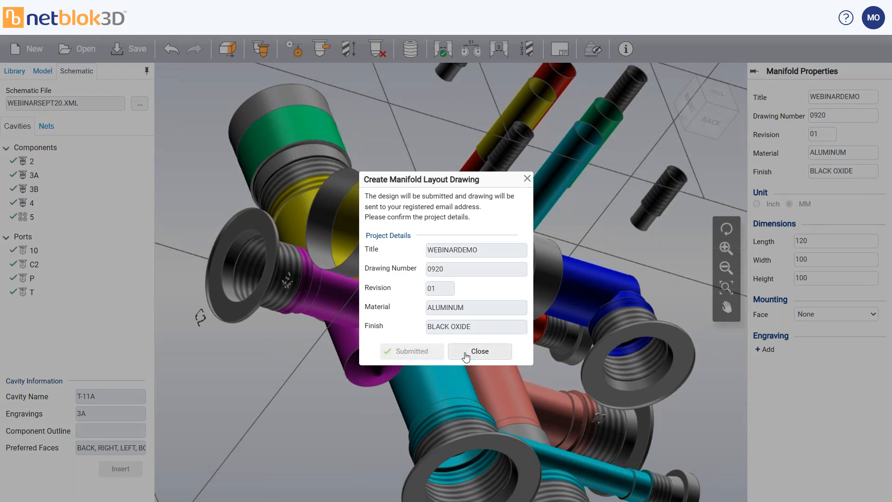
pyautogui.click(466, 356)
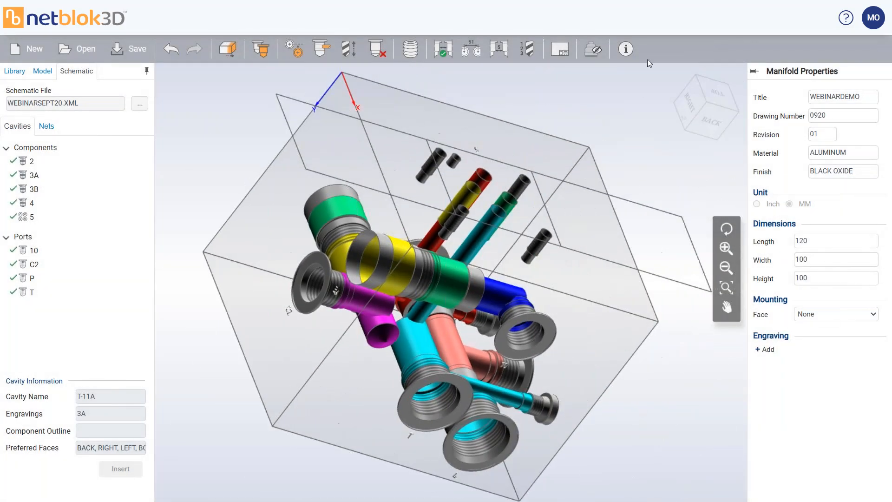
# - Restore the home view and save the manifold as 0920.mbxml in the NetBlok Integration Demos folder, replacing the existing file
pyautogui.click(679, 75)
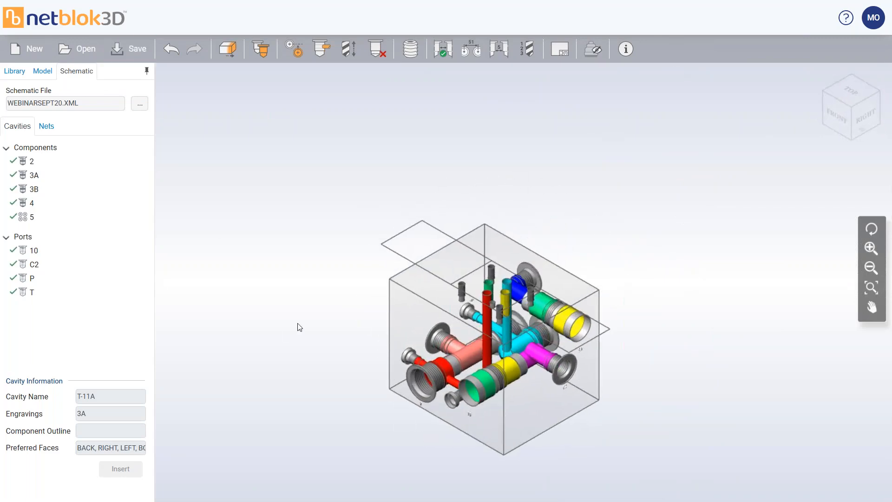
pyautogui.scroll(4, 523, 284)
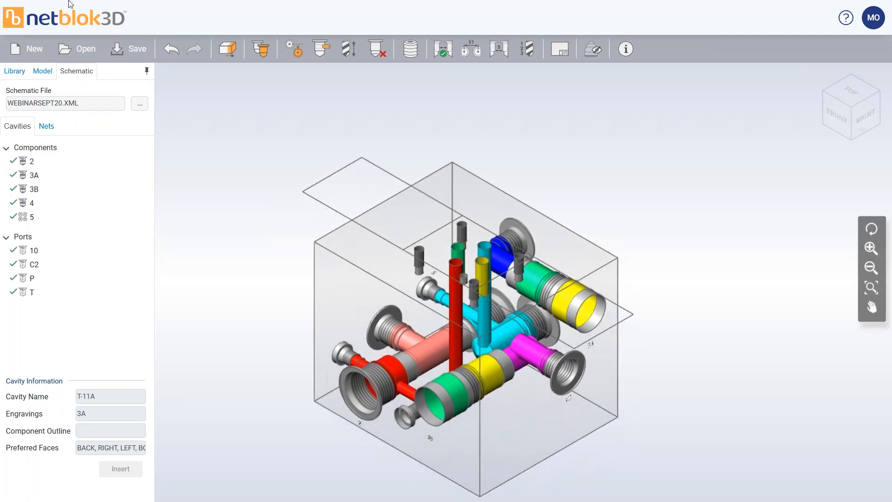
pyautogui.click(127, 48)
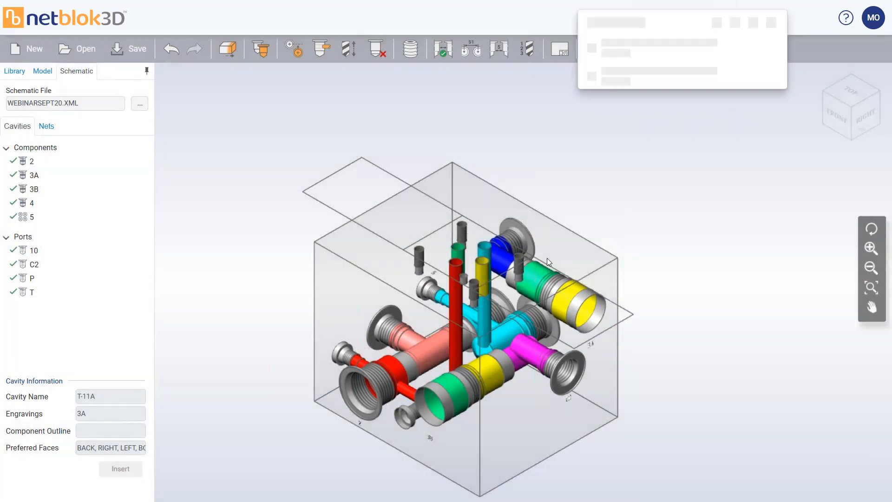
pyautogui.moveTo(726, 99)
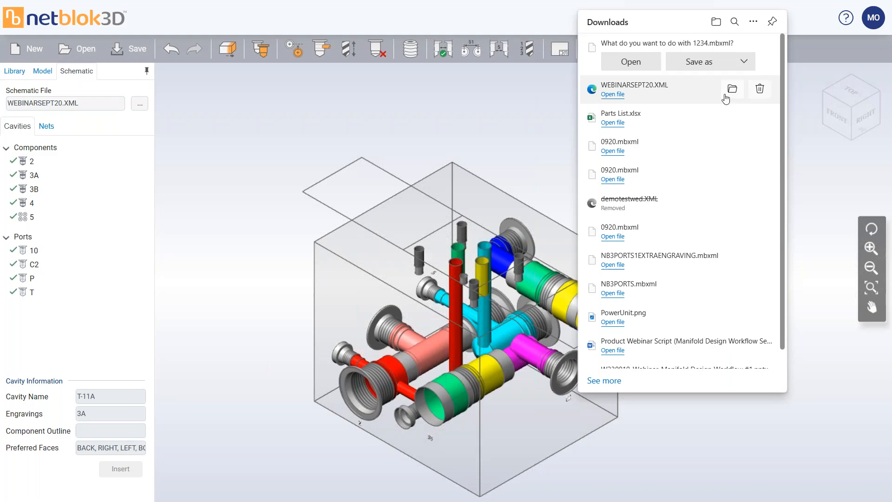
pyautogui.click(706, 67)
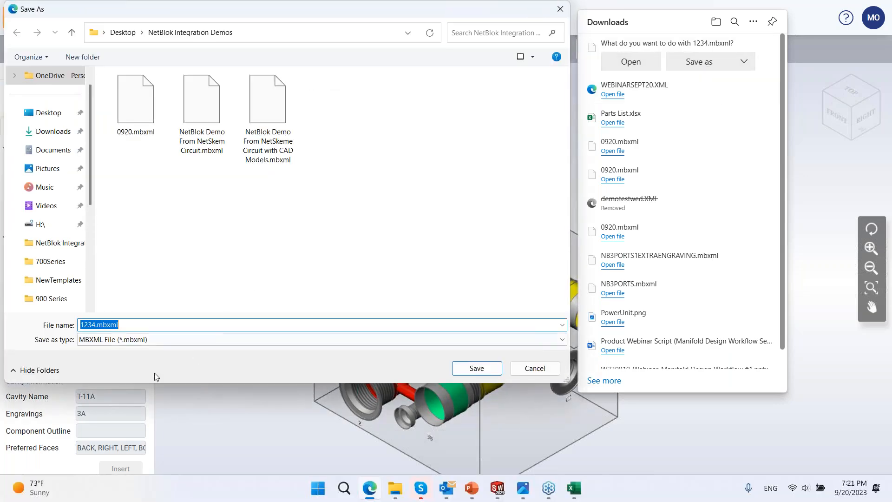
pyautogui.click(96, 325)
pyautogui.write('0920')
pyautogui.click(471, 369)
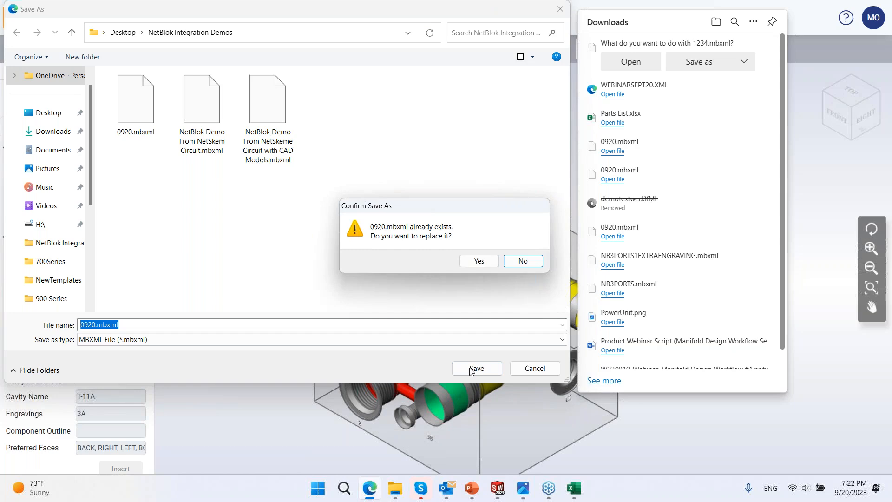
pyautogui.click(481, 261)
pyautogui.click(504, 122)
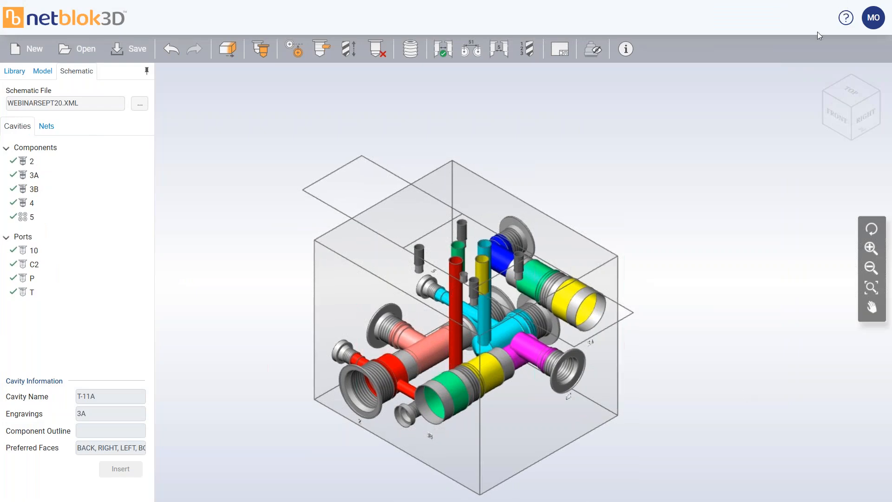
pyautogui.click(784, 162)
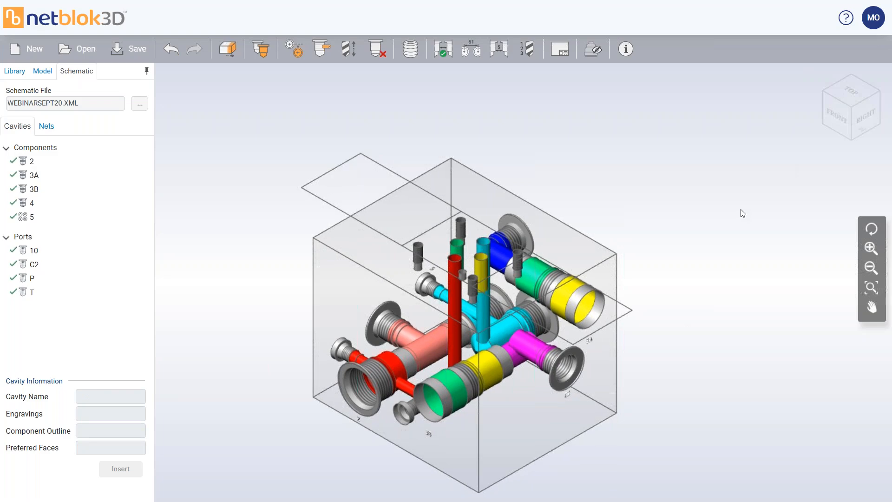
pyautogui.moveTo(656, 231); pyautogui.dragTo(664, 176, button='middle')
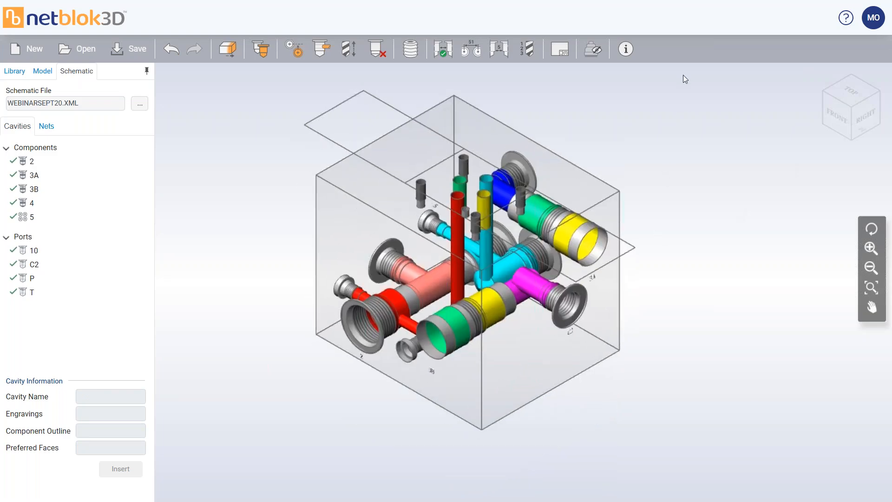
# - Leave the browser's full-screen view and switch to SOLIDWORKS with its window maximized
pyautogui.press('F11')
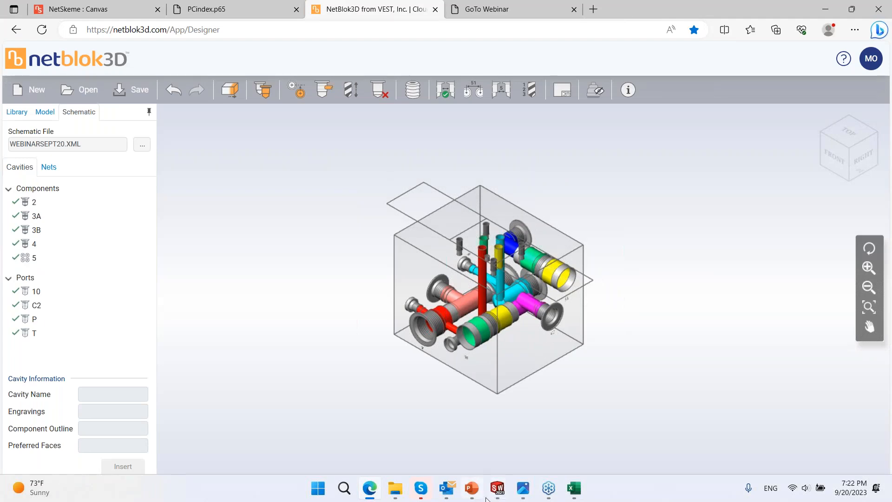
pyautogui.click(497, 489)
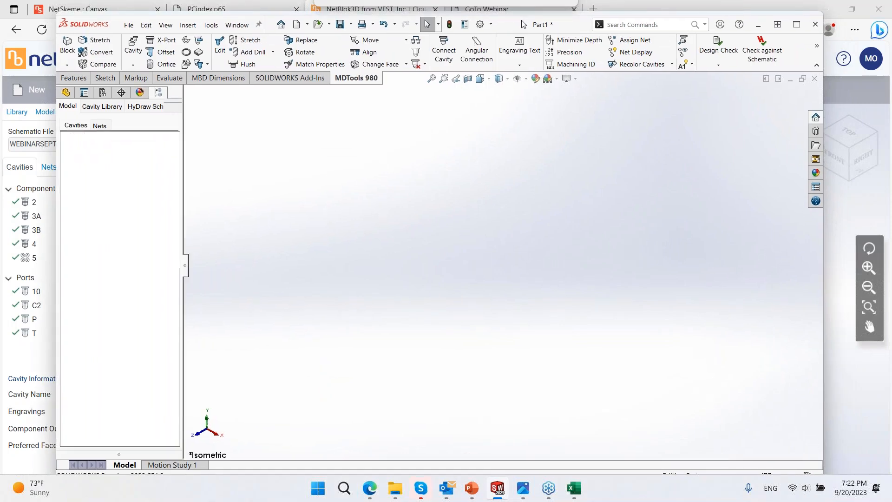
pyautogui.click(797, 24)
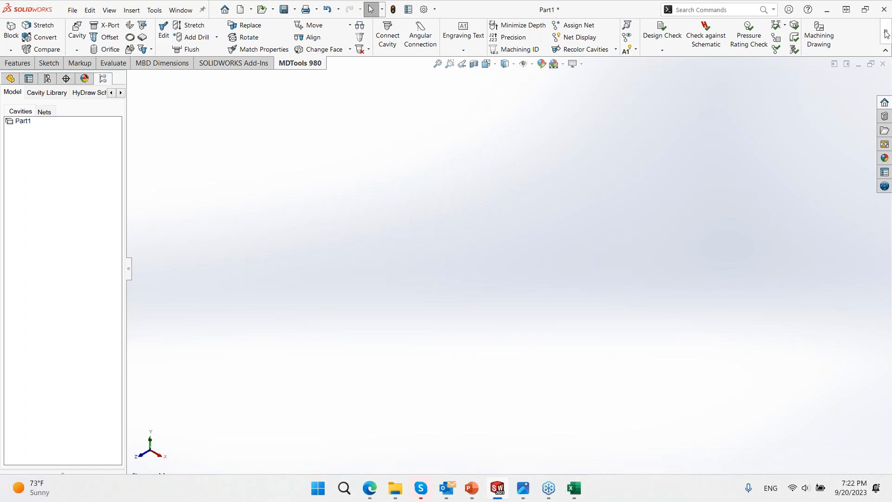
# - Import the manifold file 0920.mbxml from the NetBlok Integration Demos folder into the empty part
pyautogui.moveTo(887, 33)
pyautogui.click(887, 52)
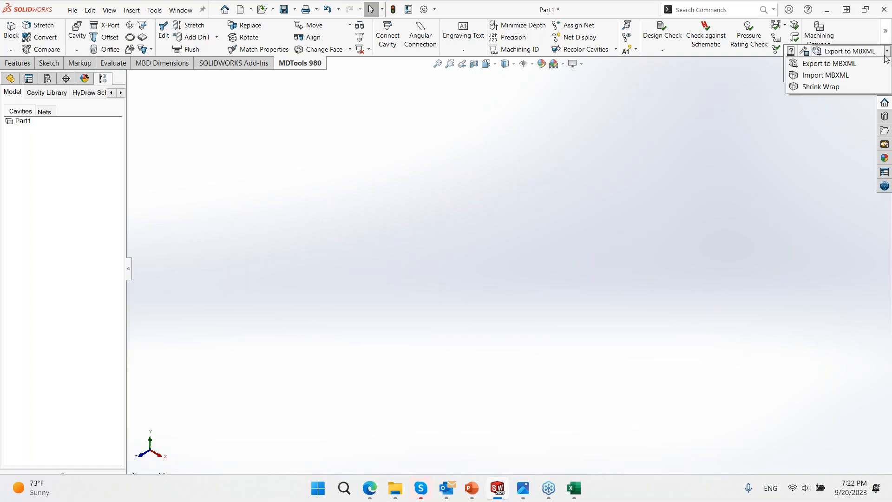
pyautogui.click(858, 76)
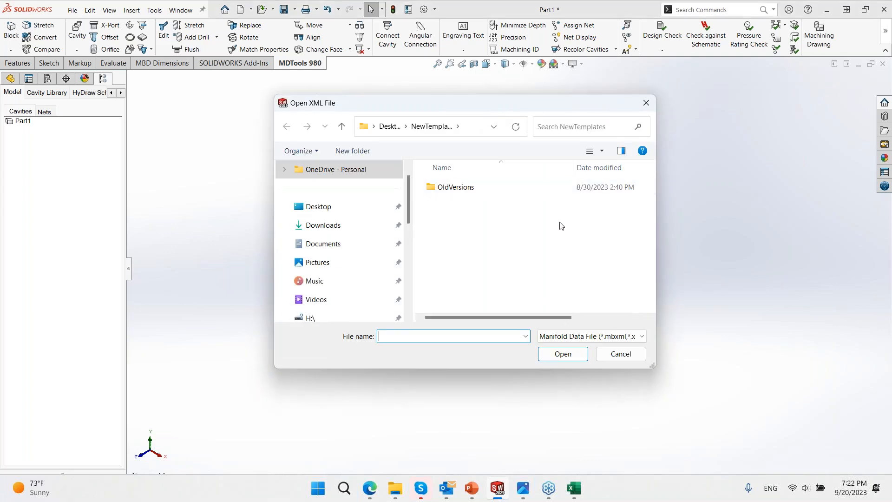
pyautogui.scroll(-1, 333, 273)
pyautogui.scroll(1, 330, 264)
pyautogui.scroll(-2, 347, 283)
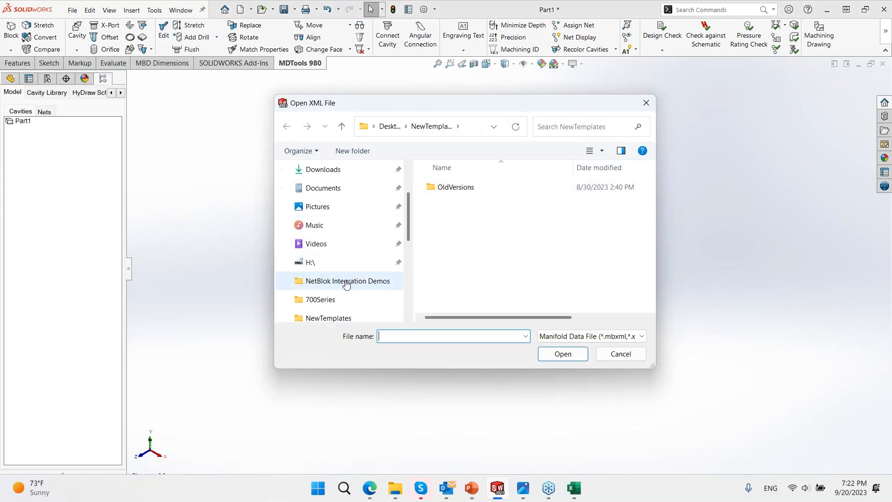
pyautogui.scroll(-1, 349, 297)
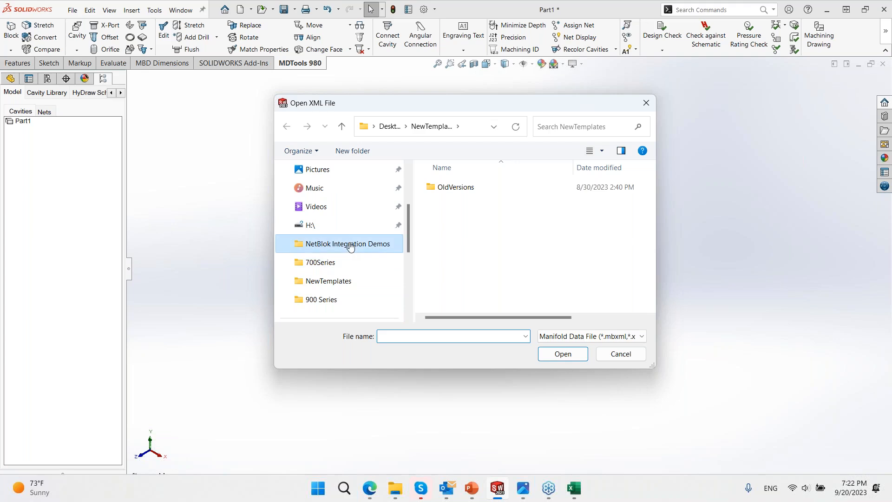
pyautogui.click(372, 245)
pyautogui.click(455, 200)
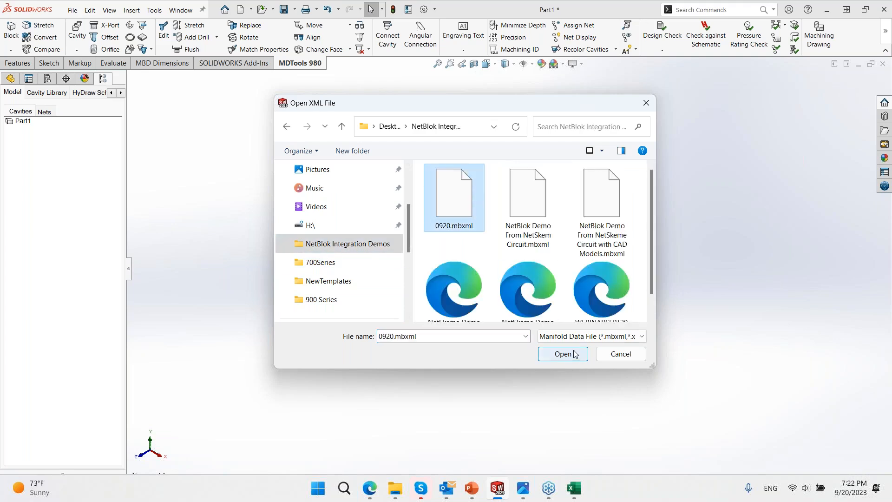
pyautogui.click(564, 354)
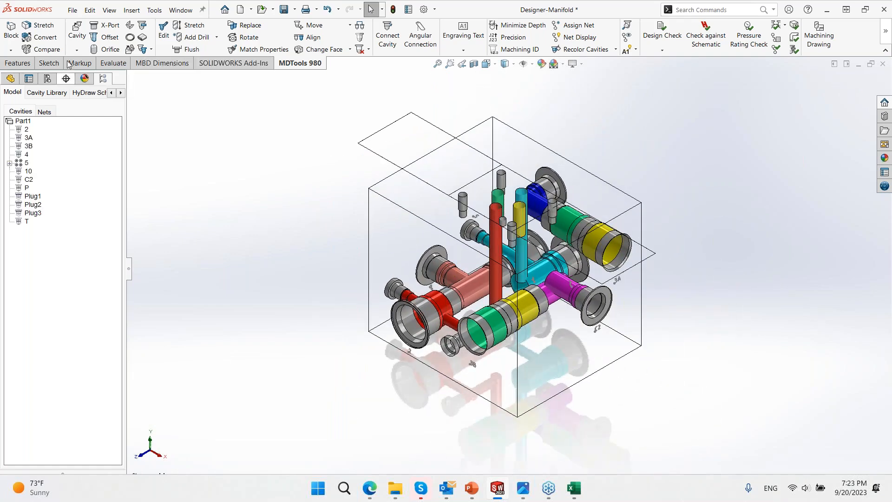
# - Convert the imported manifold's cavities from virtual to feature mode
pyautogui.click(43, 37)
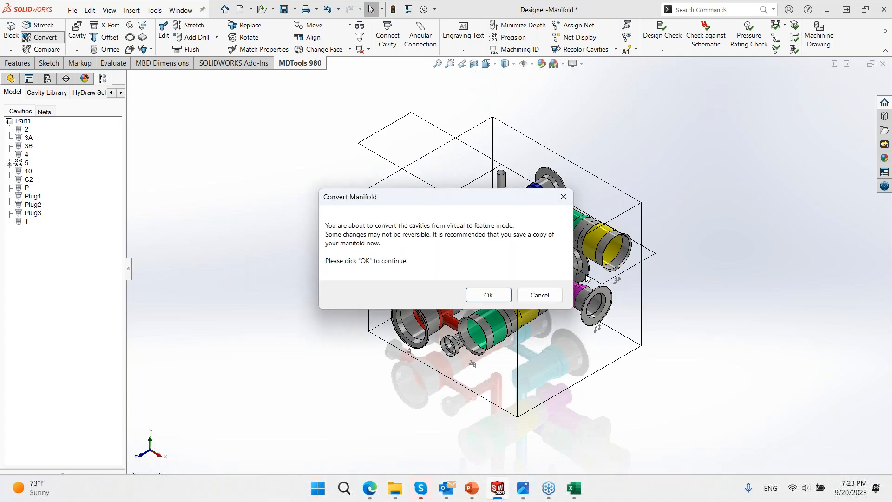
pyautogui.click(498, 295)
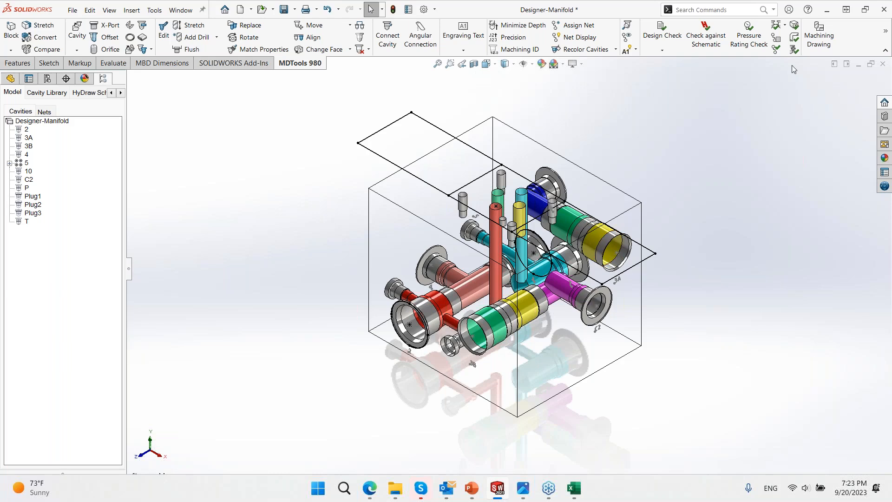
pyautogui.click(819, 32)
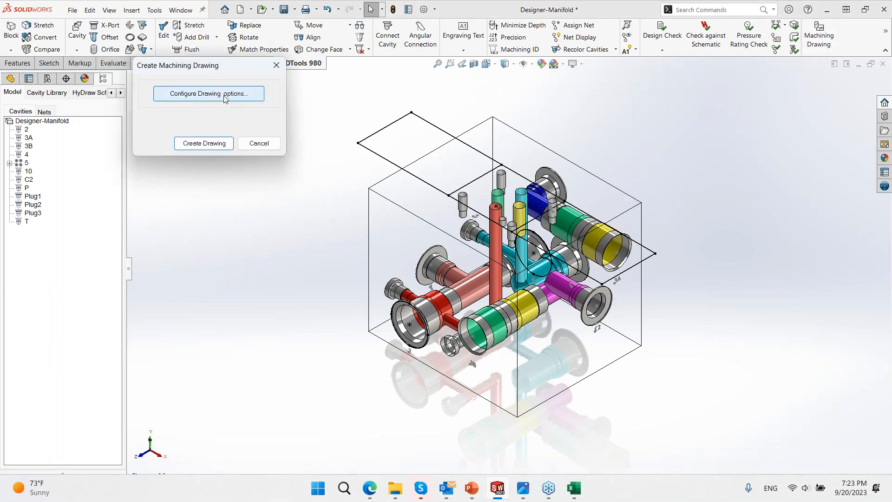
pyautogui.click(205, 143)
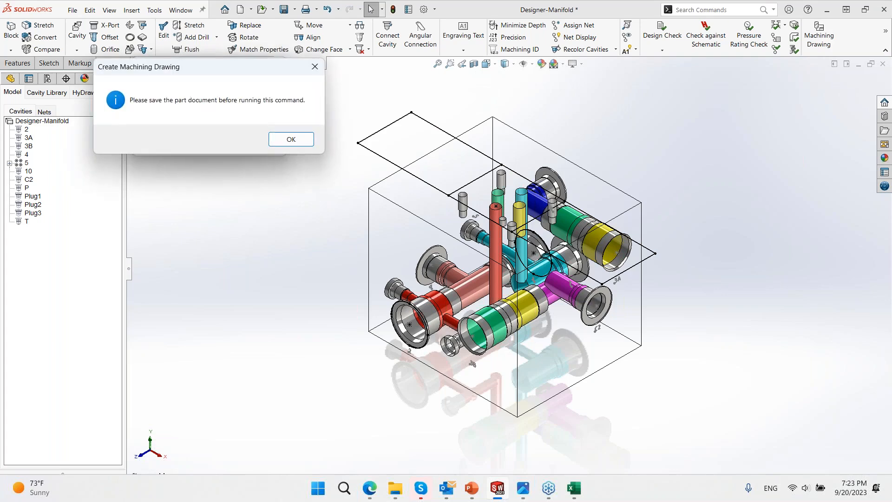
pyautogui.click(291, 139)
pyautogui.click(278, 66)
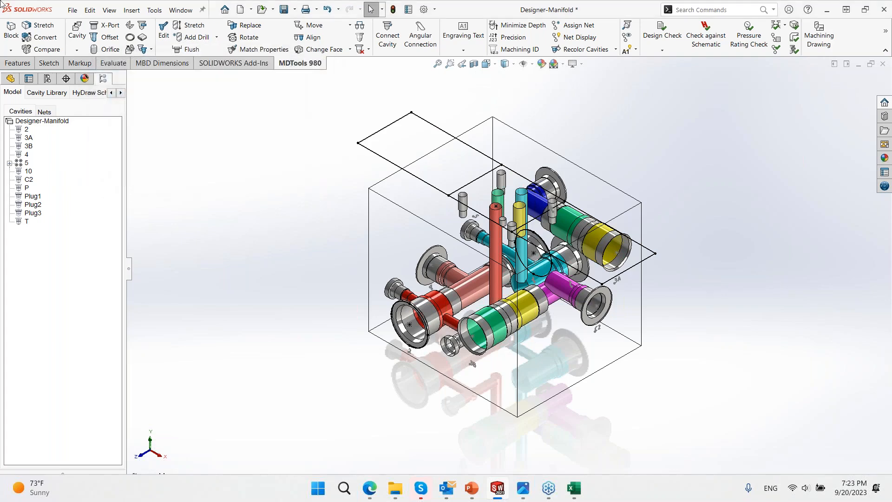
# - Save the converted manifold as the part file Designer-Manifold.SLDPRT in the NetBlok Integration Demos folder
pyautogui.click(69, 10)
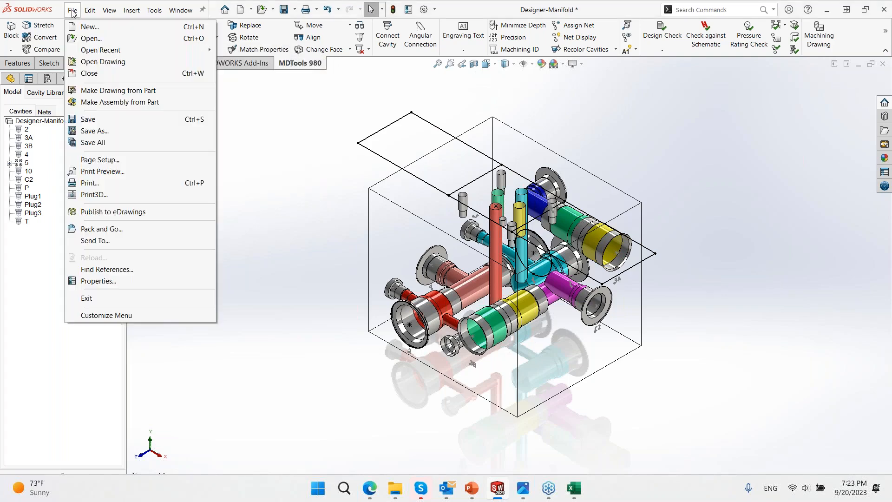
pyautogui.click(106, 132)
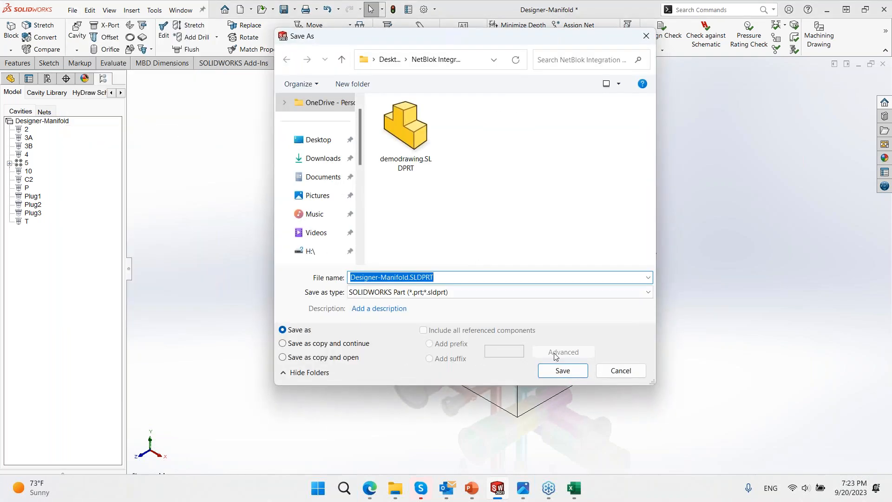
pyautogui.click(563, 371)
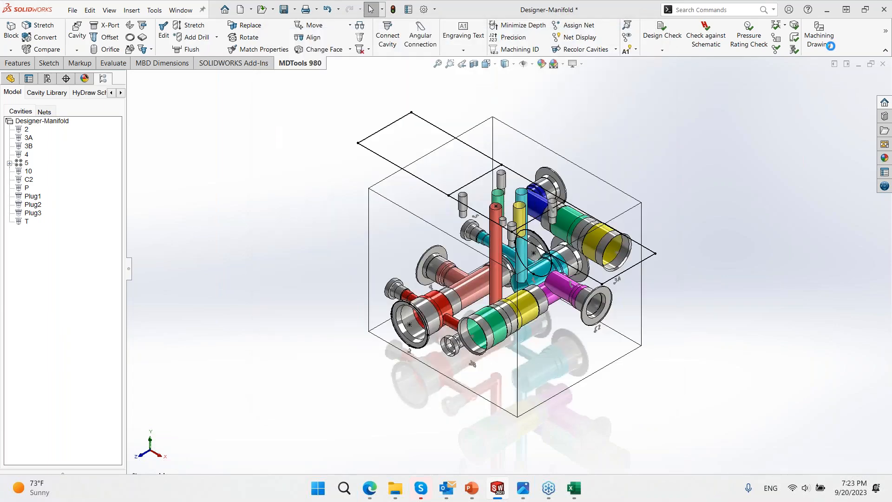
# - Generate machining IDs with the AA, AB1, AB2 scheme, identical cavities grouped and sorted by diameter, and create the machining drawing
pyautogui.click(827, 43)
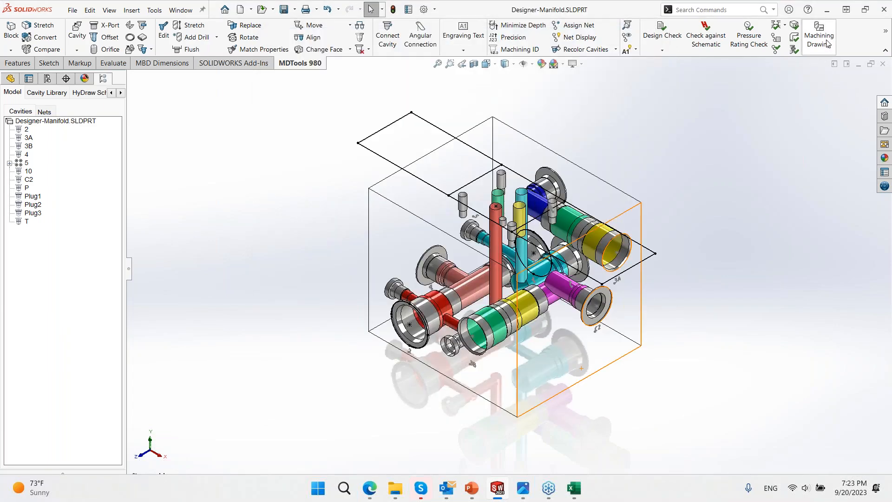
pyautogui.click(276, 65)
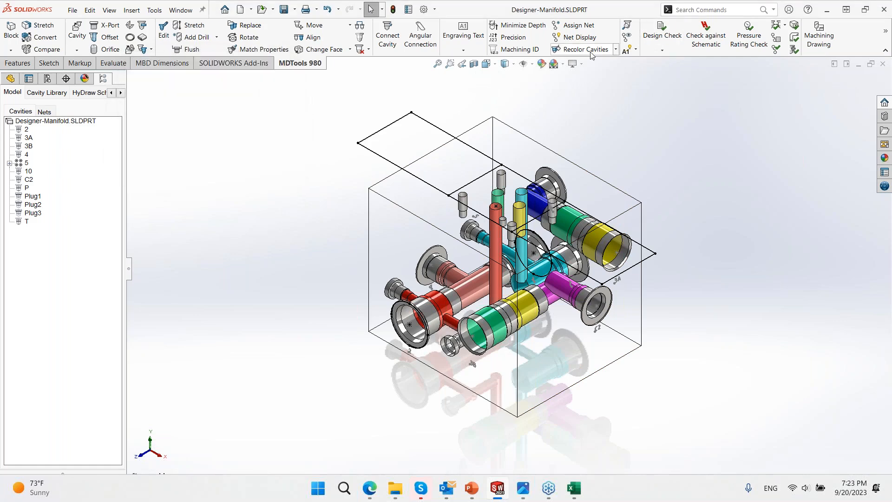
pyautogui.click(516, 49)
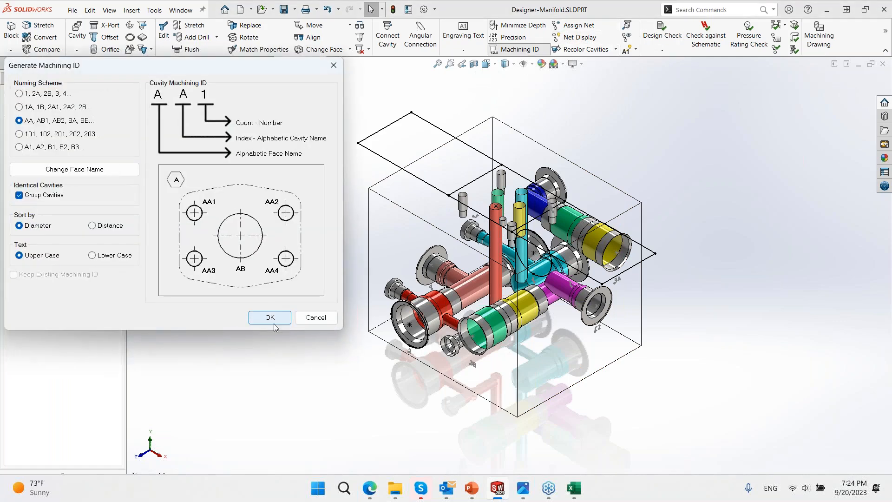
pyautogui.click(274, 319)
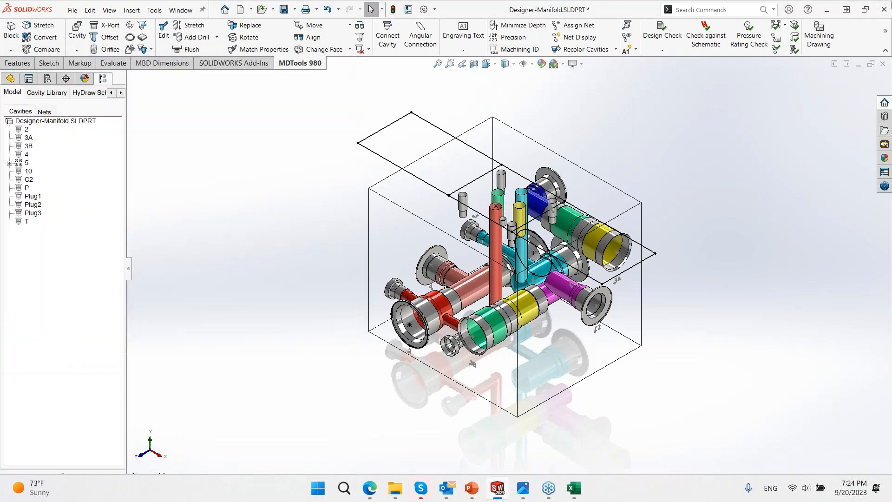
pyautogui.click(825, 40)
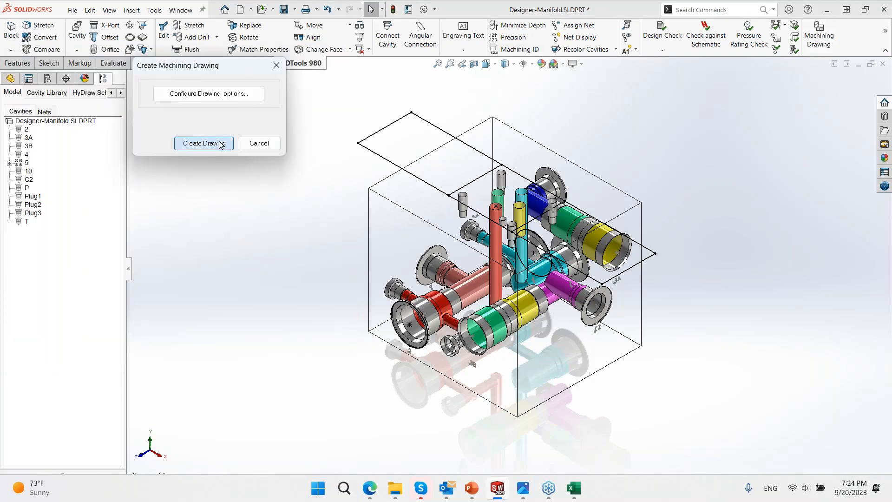
pyautogui.click(217, 143)
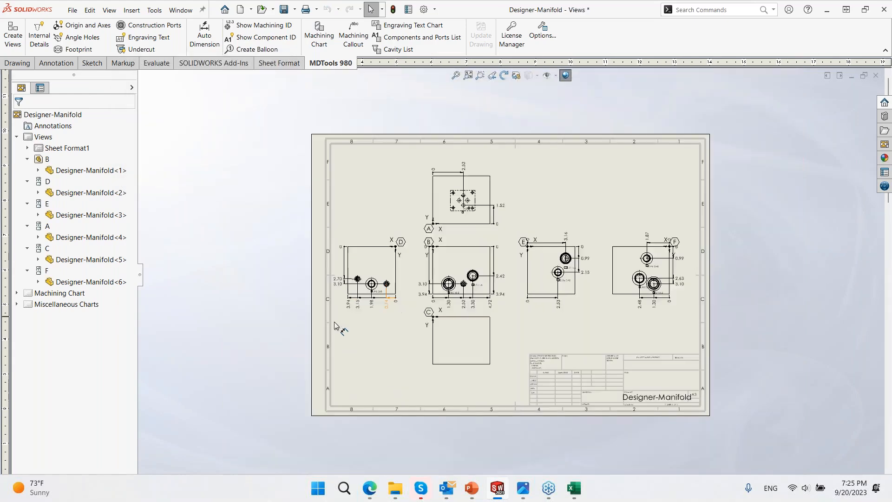
# - Examine the dimensioned face views, the Machining Chart sheet and the Miscellaneous Charts sheet of the machining drawing
pyautogui.scroll(-10, 452, 283)
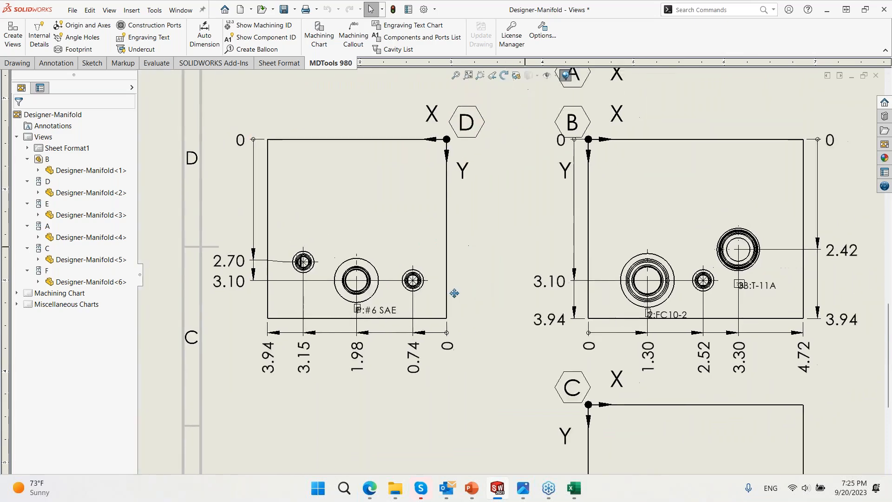
pyautogui.scroll(4, 452, 283)
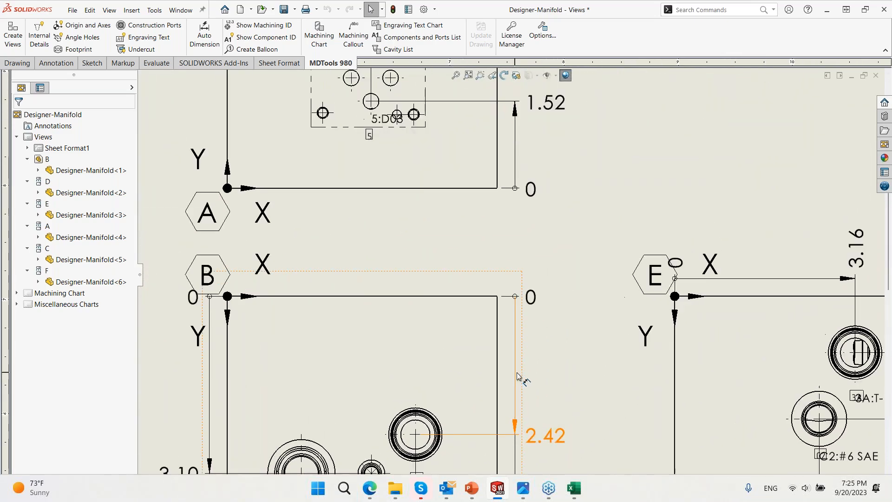
pyautogui.scroll(3, 558, 367)
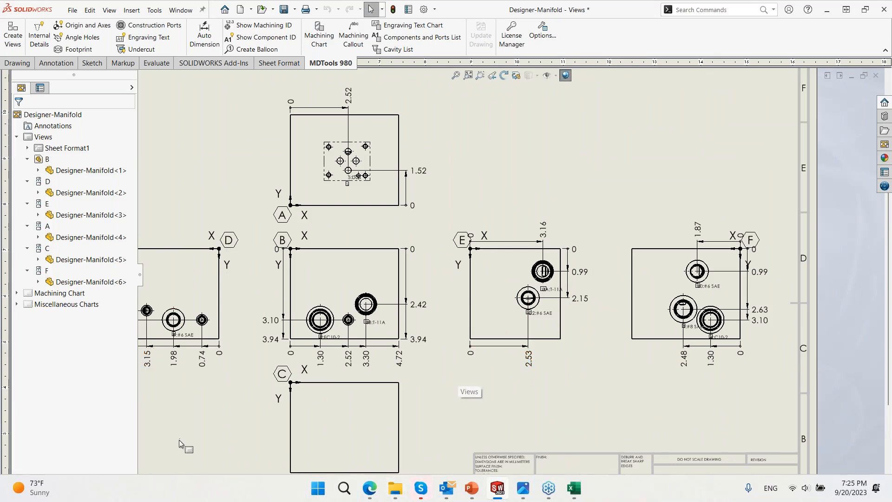
pyautogui.click(866, 9)
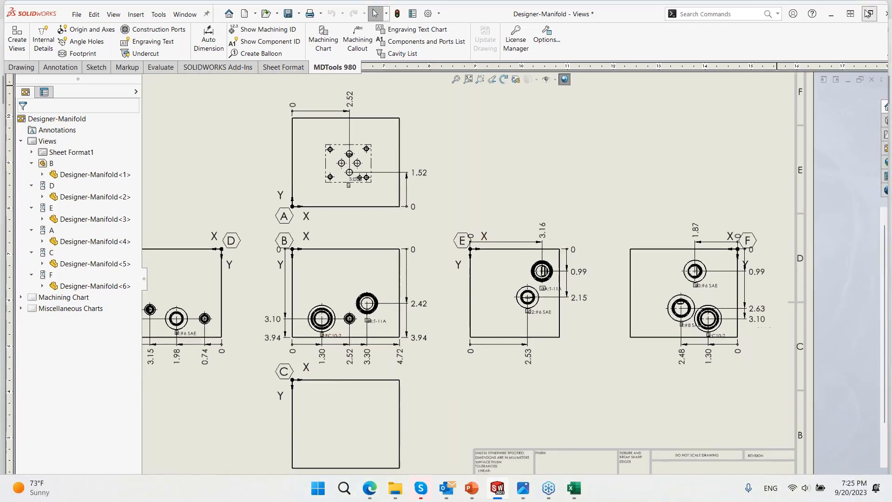
pyautogui.click(188, 465)
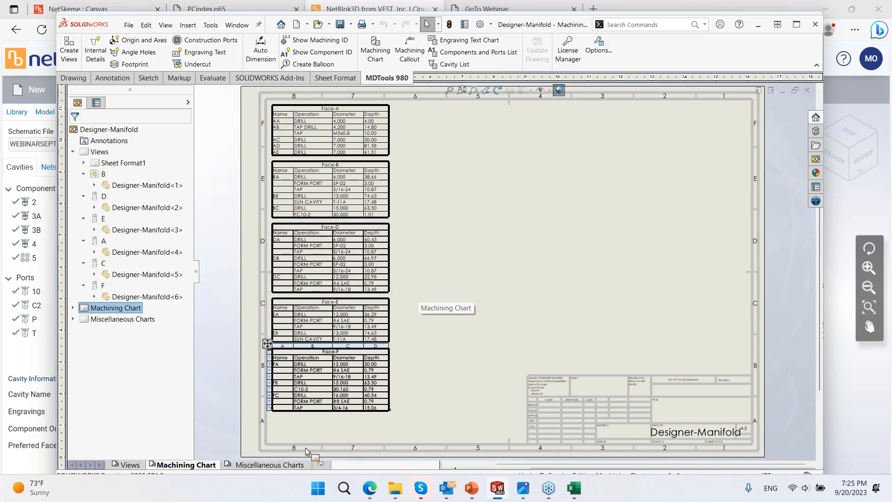
pyautogui.click(254, 465)
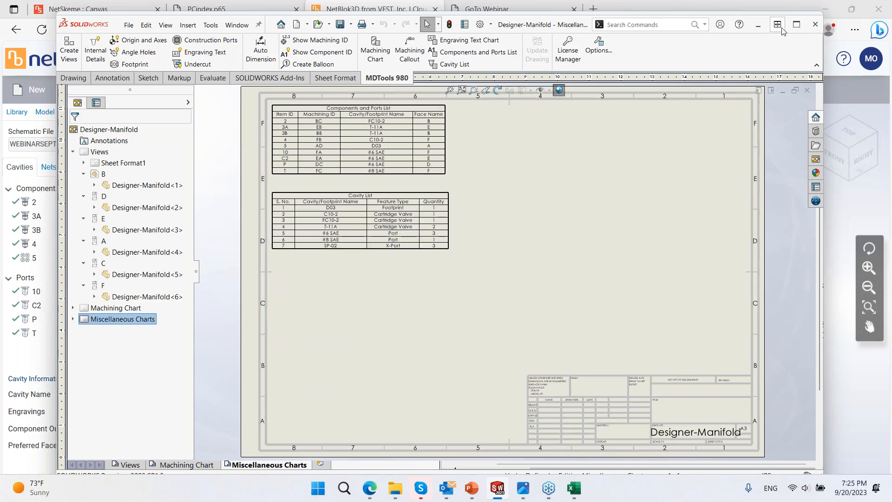
pyautogui.click(797, 25)
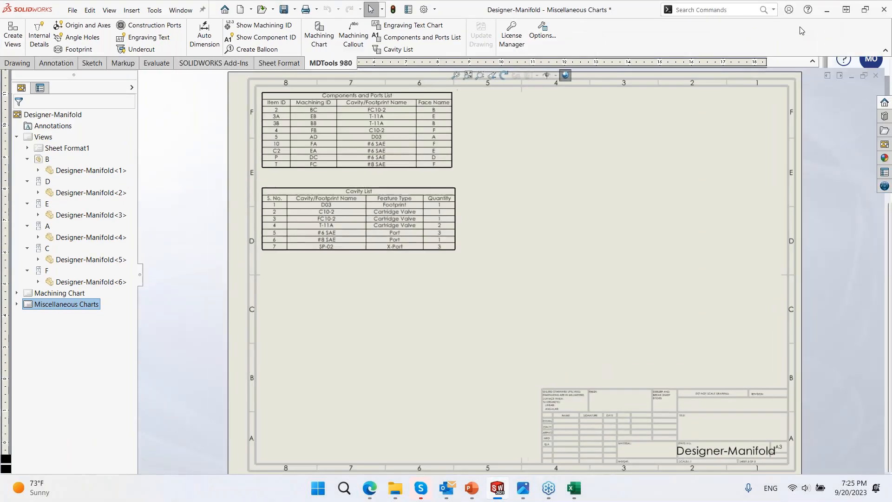
# - Switch to Outlook, update the mail folder and view the newest NetBlok drawings message for design 1234 in NB3DDrawings
pyautogui.click(447, 488)
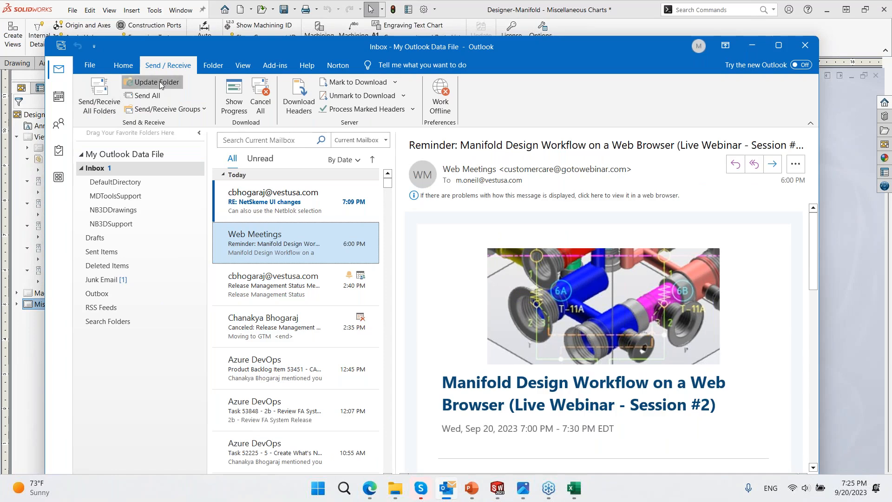
pyautogui.click(160, 84)
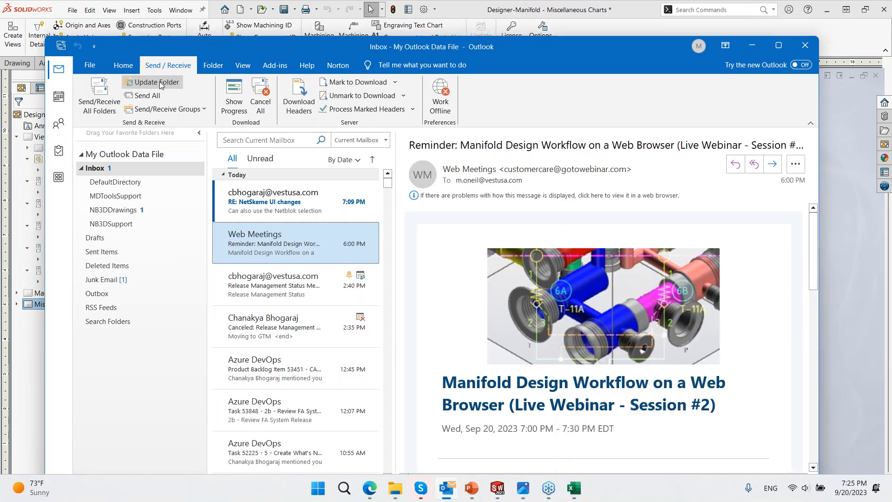
pyautogui.click(127, 212)
pyautogui.click(269, 214)
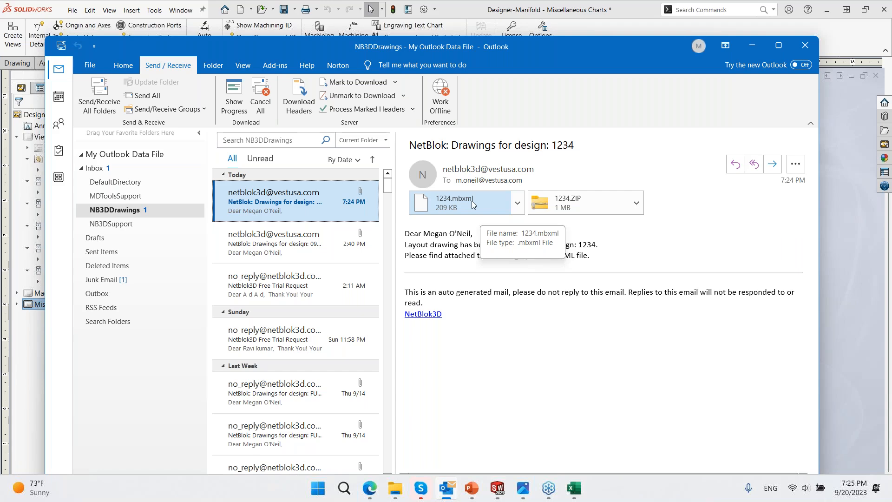
# - Open the attached archive 1234.ZIP to view the layout drawing files it contains
pyautogui.click(597, 201)
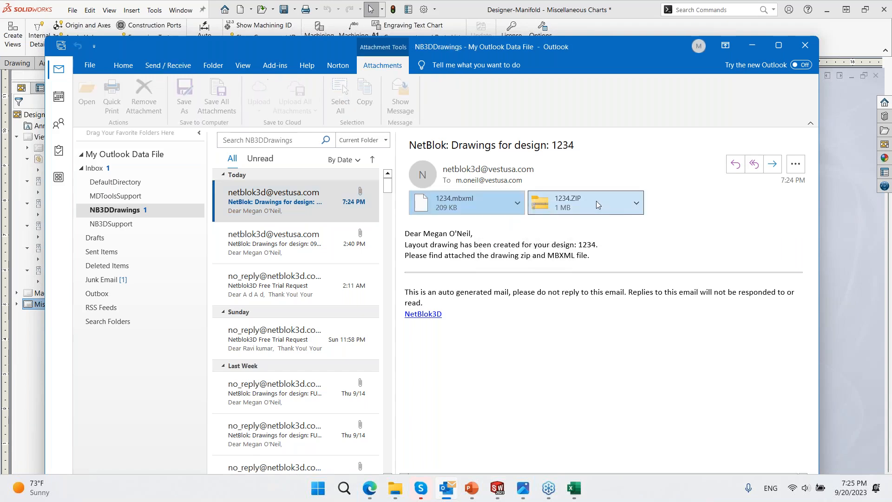
pyautogui.doubleClick(596, 201)
pyautogui.click(378, 301)
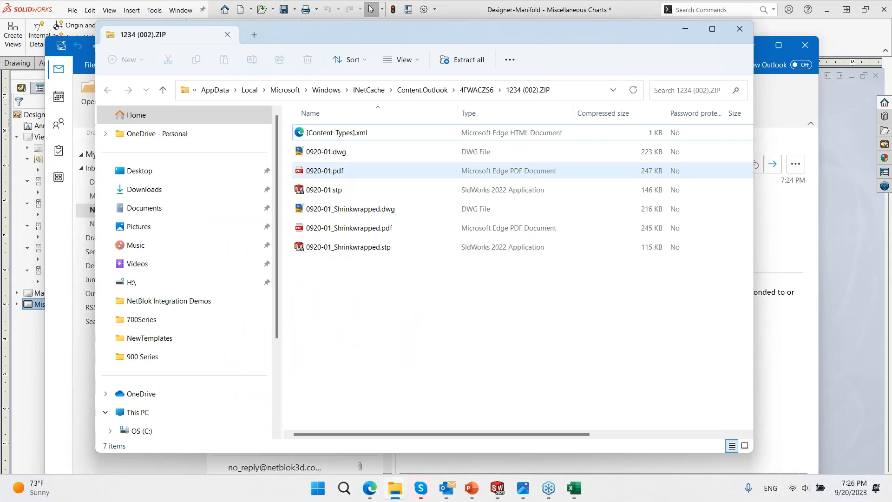
# - View the layout drawing 0920-01.pdf from the archive and look through all of its face views
pyautogui.doubleClick(346, 176)
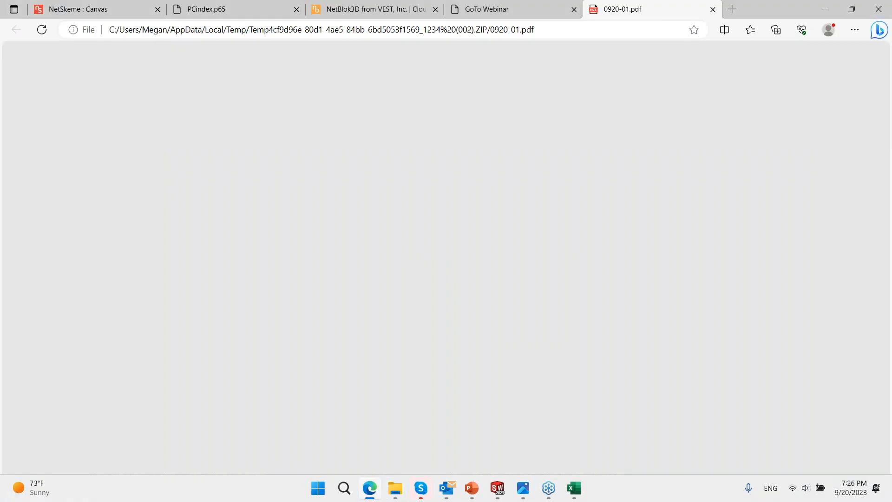
pyautogui.scroll(-3, 441, 347)
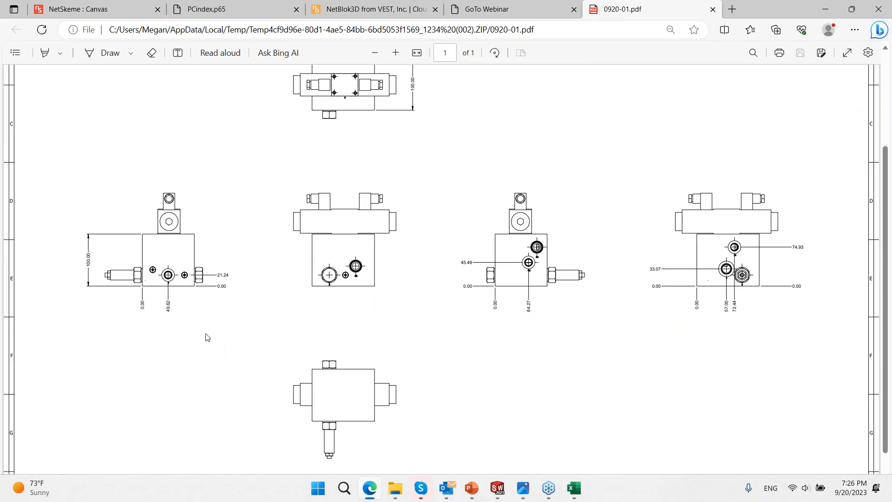
pyautogui.scroll(-1, 297, 333)
pyautogui.scroll(4, 491, 362)
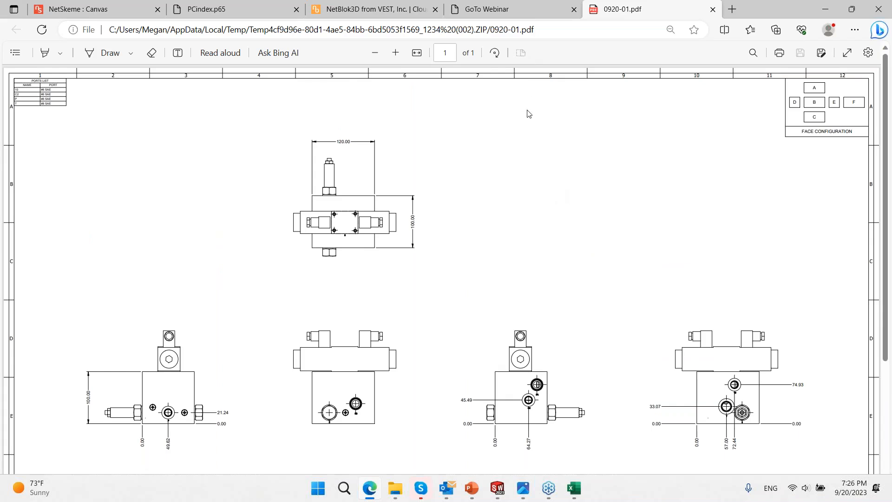
# - View the shrinkwrapped version of the layout drawing, 0920-01_Shrinkwrapped.pdf, from the 1234 archive
pyautogui.moveTo(405, 496)
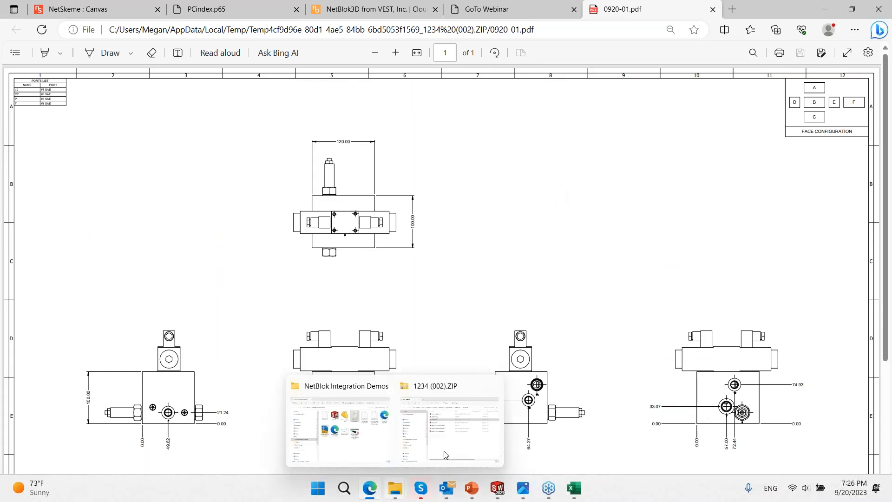
pyautogui.click(468, 438)
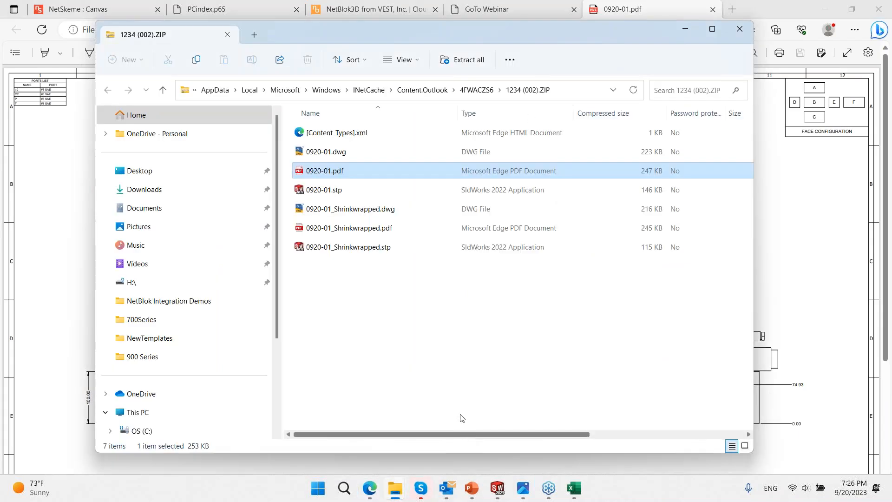
pyautogui.doubleClick(364, 228)
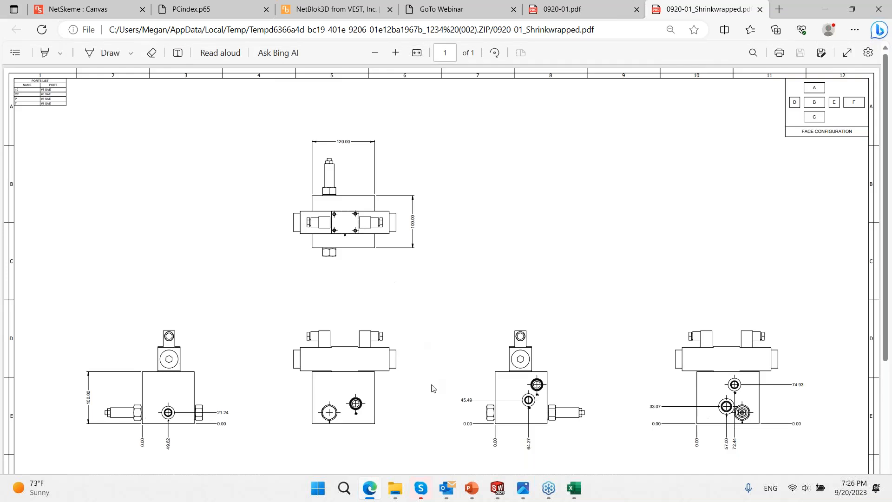
pyautogui.scroll(-3, 502, 266)
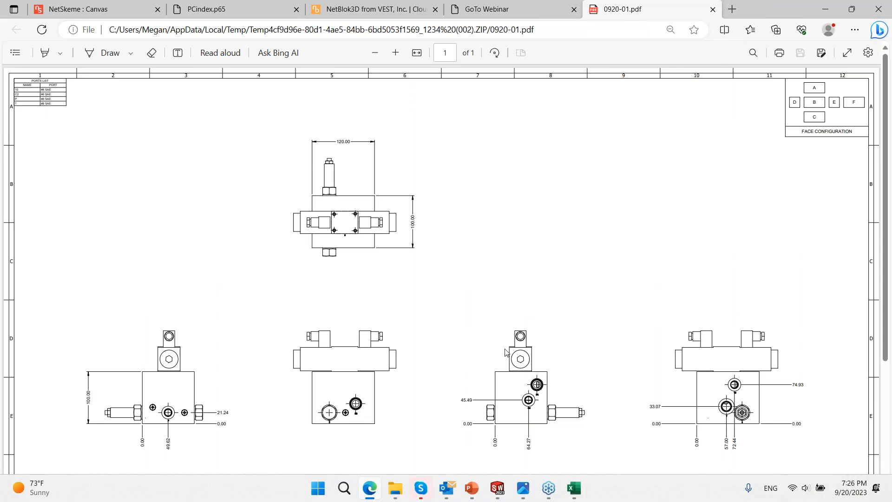
# - Copy 0920-01.stp from the 1234 archive into the NetBlok Integration Demos folder, replacing the existing file
pyautogui.moveTo(399, 493)
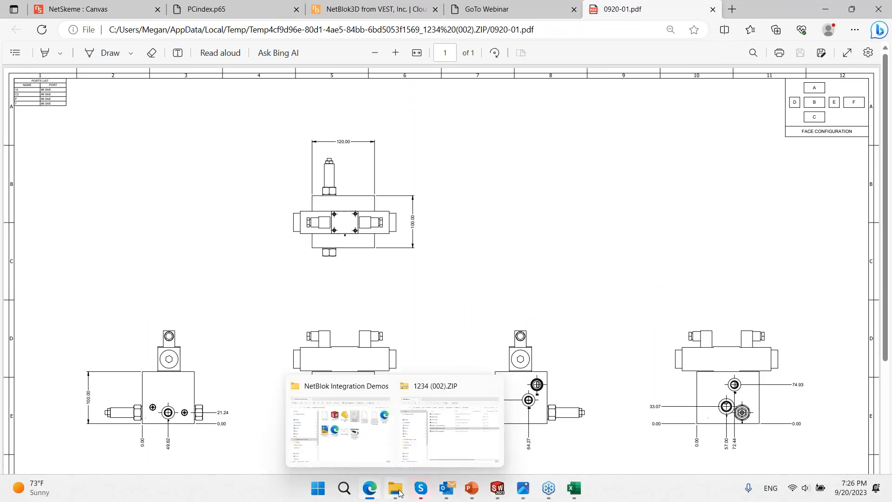
pyautogui.click(434, 421)
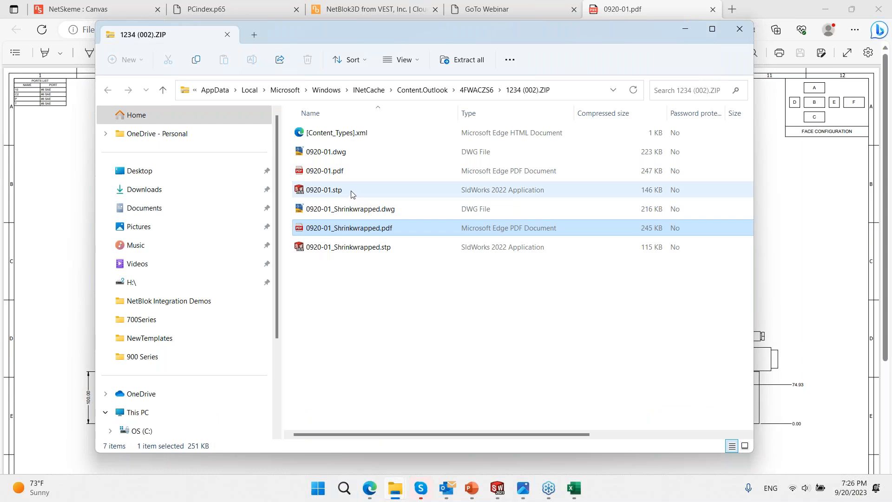
pyautogui.moveTo(352, 191); pyautogui.dragTo(215, 302)
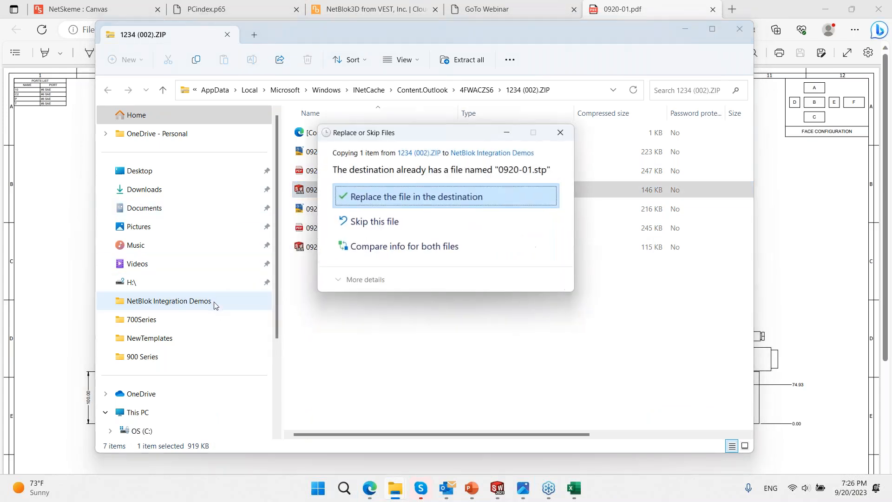
pyautogui.click(416, 204)
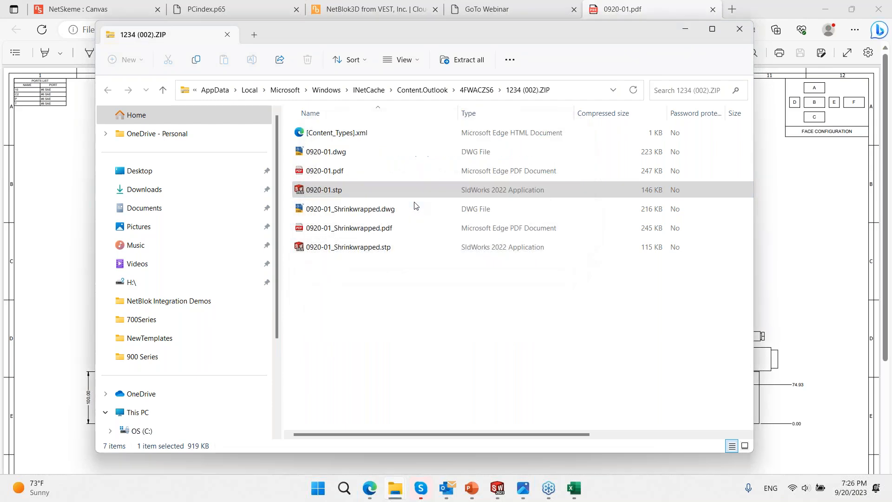
# - Switch to SOLIDWORKS and open 0920-01.stp from NetBlok Integration Demos, accepting the Part and Assembly templates for the import
pyautogui.click(497, 488)
pyautogui.click(76, 14)
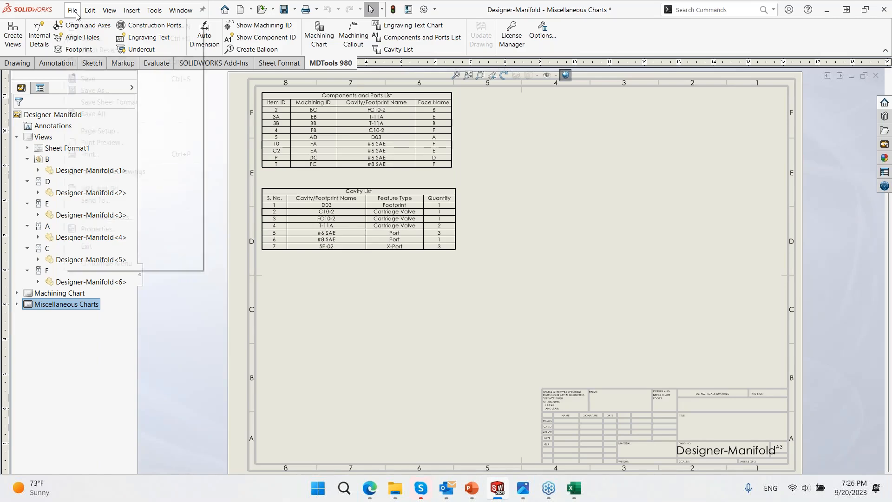
pyautogui.click(78, 38)
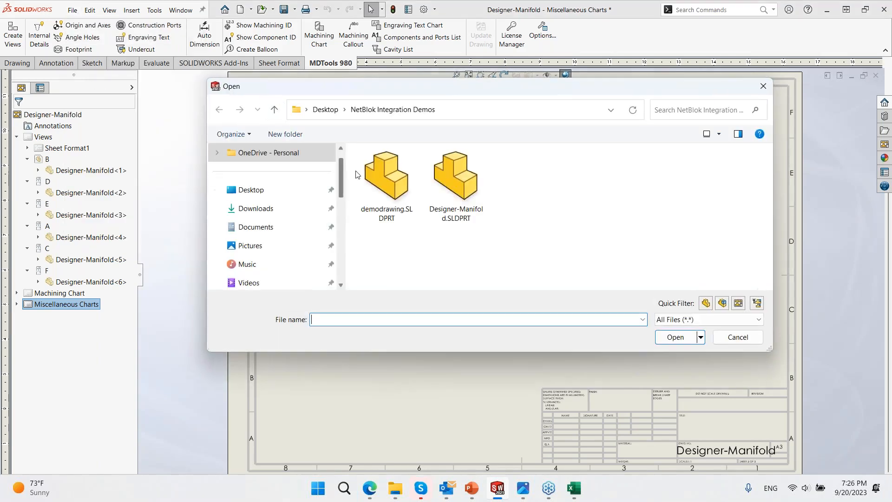
pyautogui.scroll(-1, 657, 200)
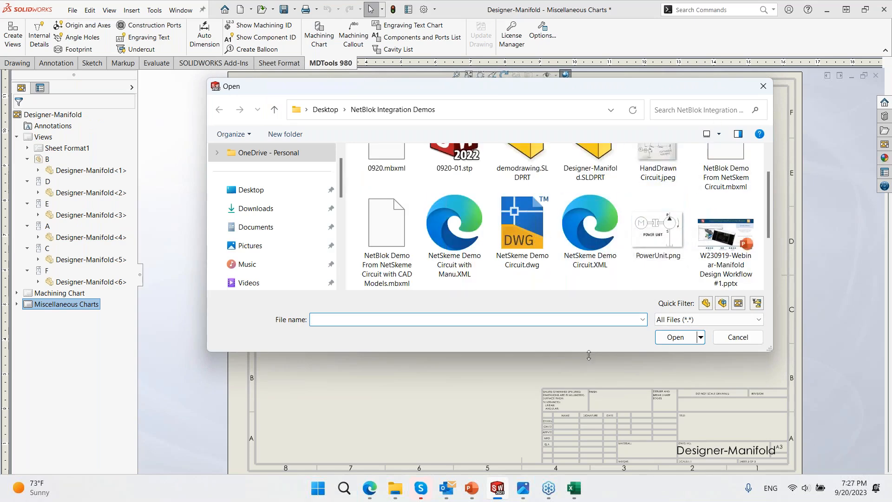
pyautogui.moveTo(589, 356); pyautogui.dragTo(589, 439)
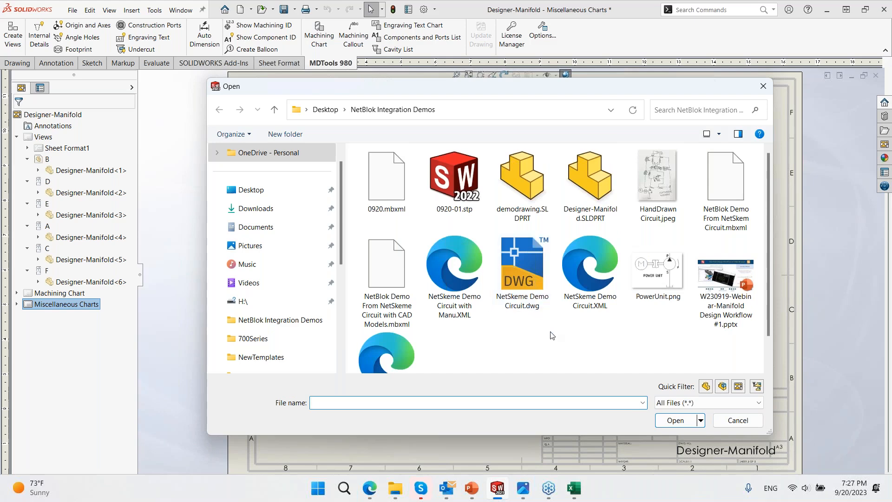
pyautogui.click(455, 185)
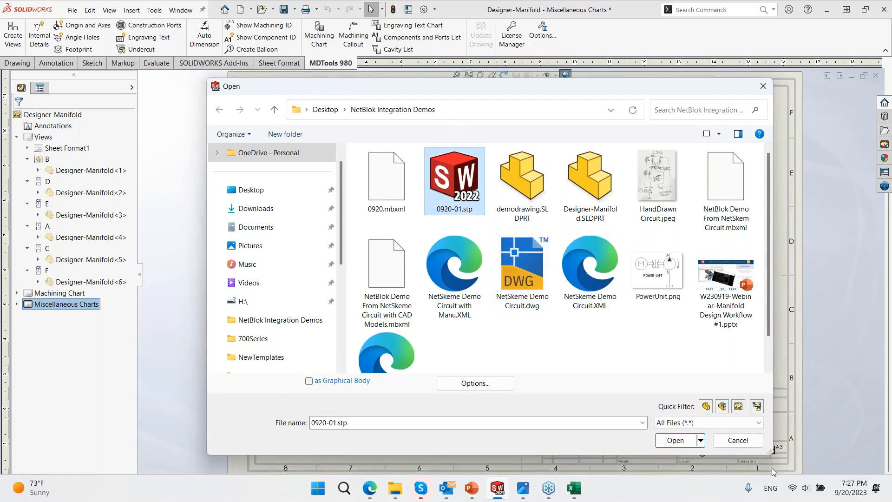
pyautogui.click(673, 441)
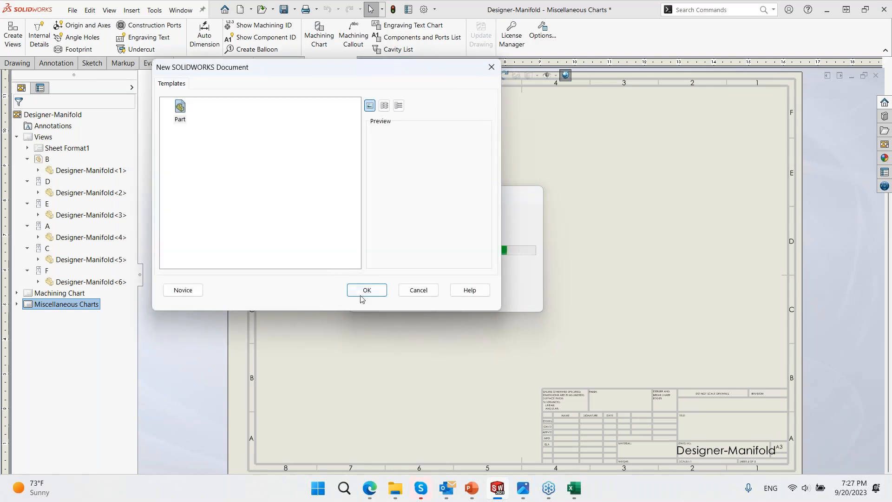
pyautogui.click(367, 290)
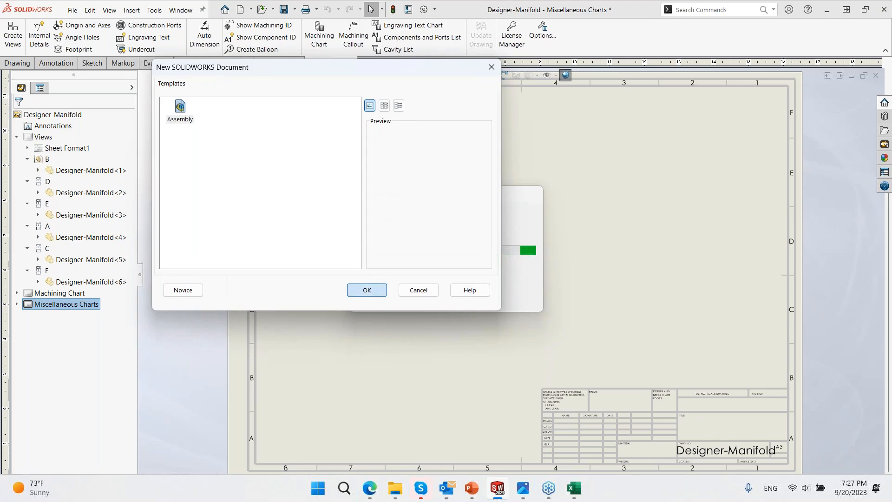
pyautogui.click(367, 290)
pyautogui.click(365, 293)
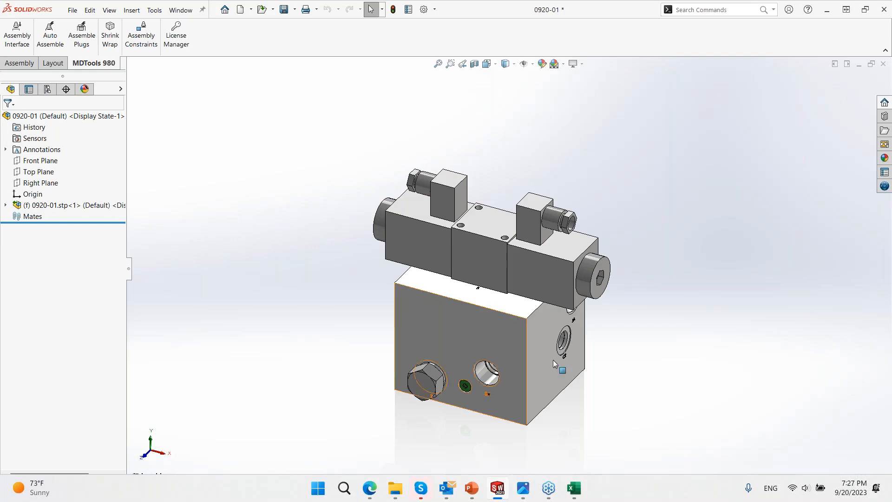
# - Try a section view of the imported manifold assembly, first on the Front Plane, then offset from the block's front face
pyautogui.click(474, 63)
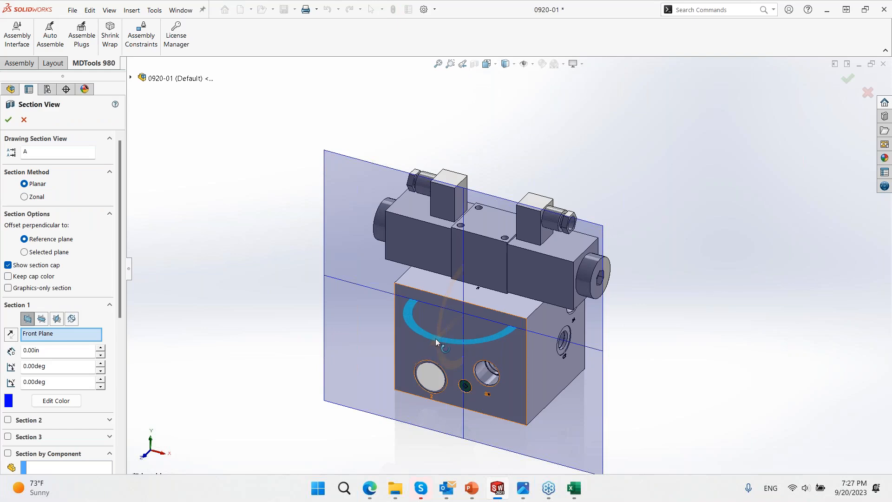
pyautogui.moveTo(434, 342); pyautogui.dragTo(450, 330)
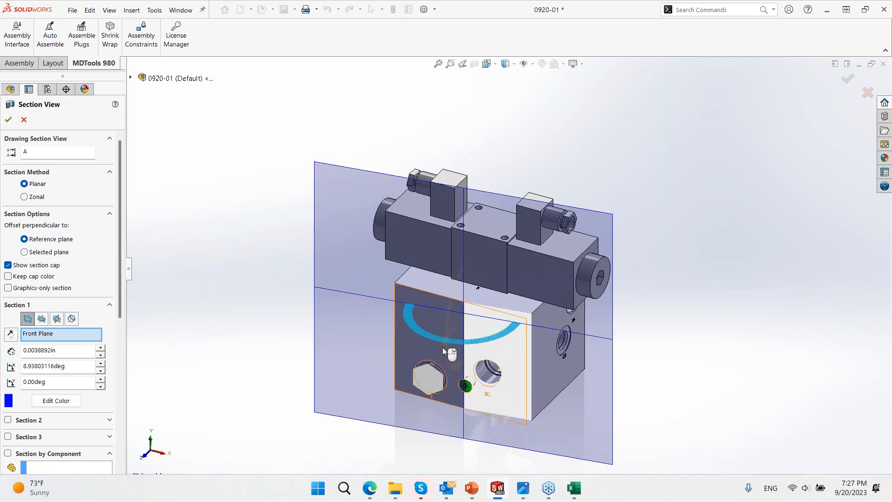
pyautogui.click(445, 344)
pyautogui.moveTo(439, 342); pyautogui.dragTo(418, 350)
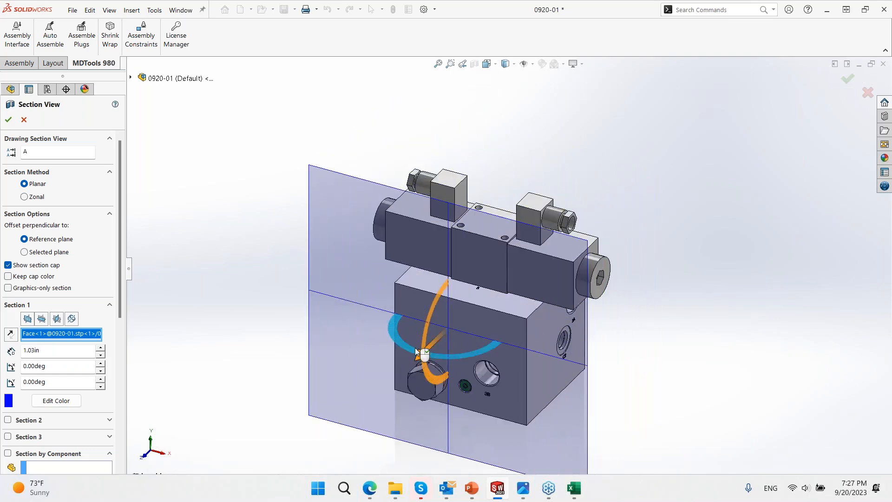
pyautogui.press('Escape')
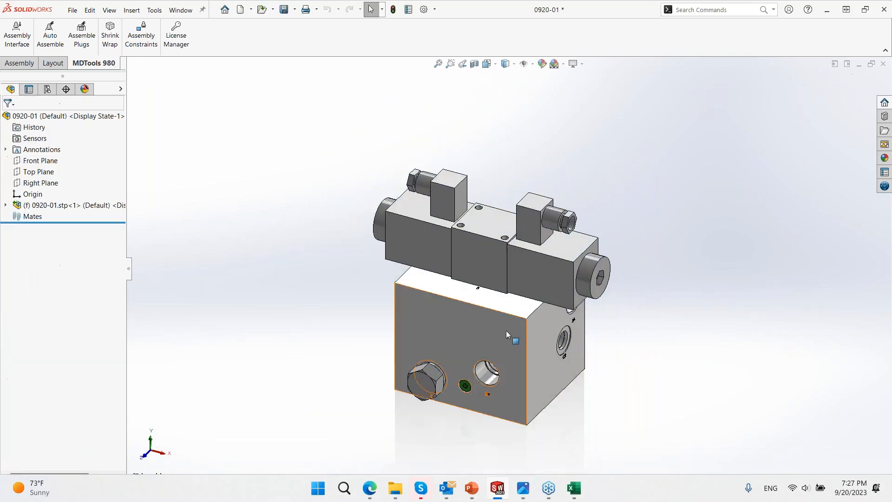
# - Leave SOLIDWORKS, return to the NetBlok3D design in the browser and show the component outlines on the manifold
pyautogui.click(827, 10)
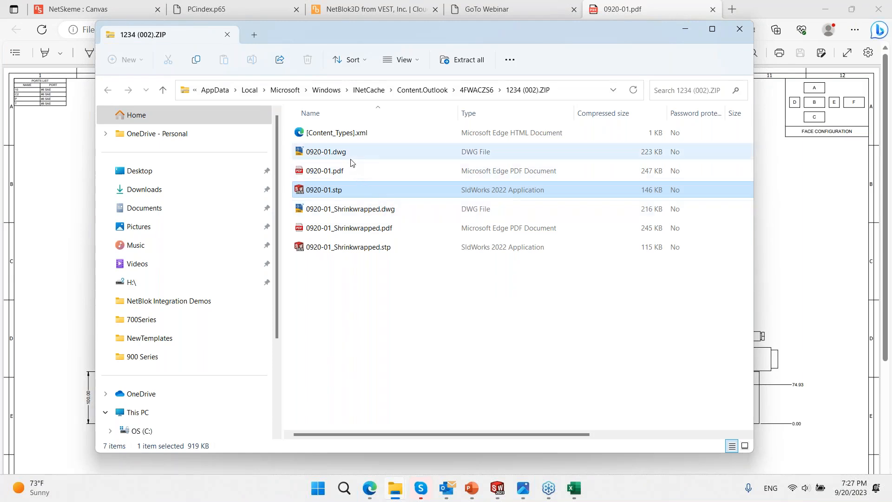
pyautogui.click(686, 30)
pyautogui.scroll(-3, 611, 188)
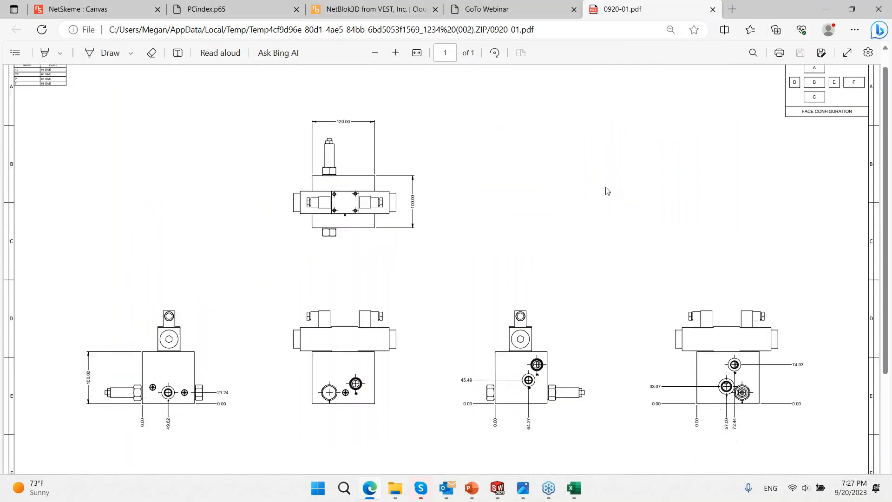
pyautogui.click(366, 10)
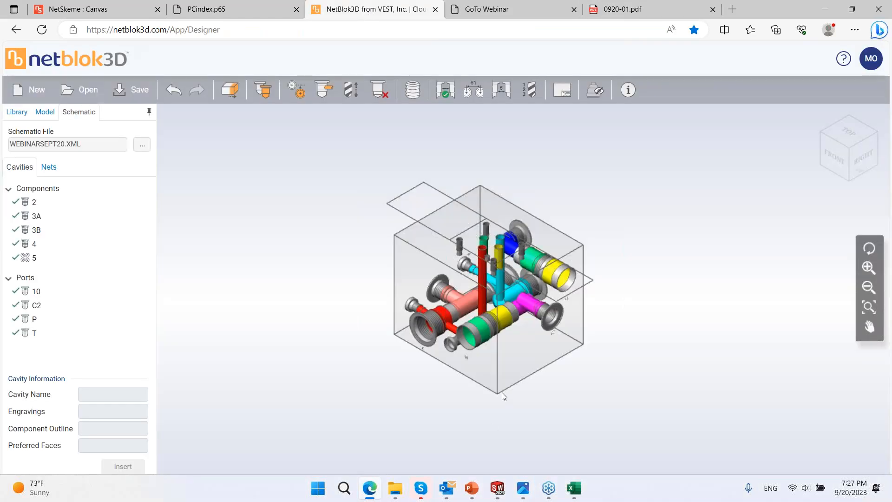
pyautogui.click(595, 91)
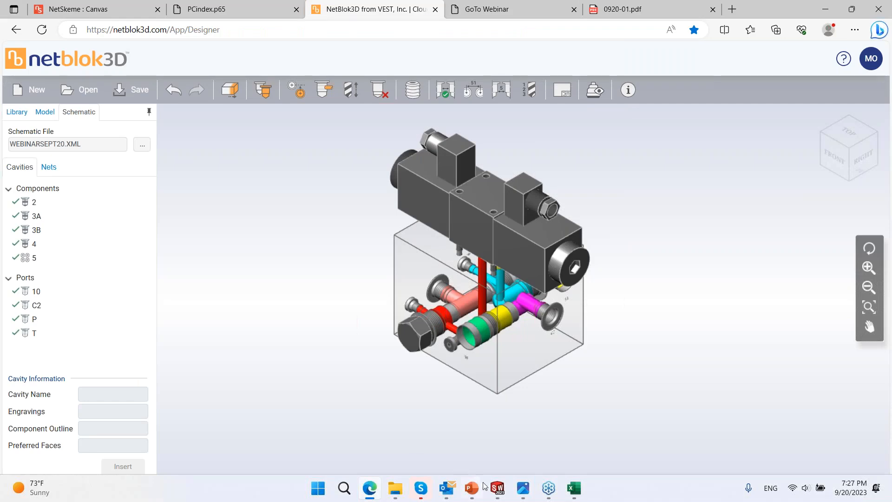
# - View the HandDrawn Circuit.jpeg sketch beside the NetBlok3D model, then return to the model
pyautogui.moveTo(397, 492)
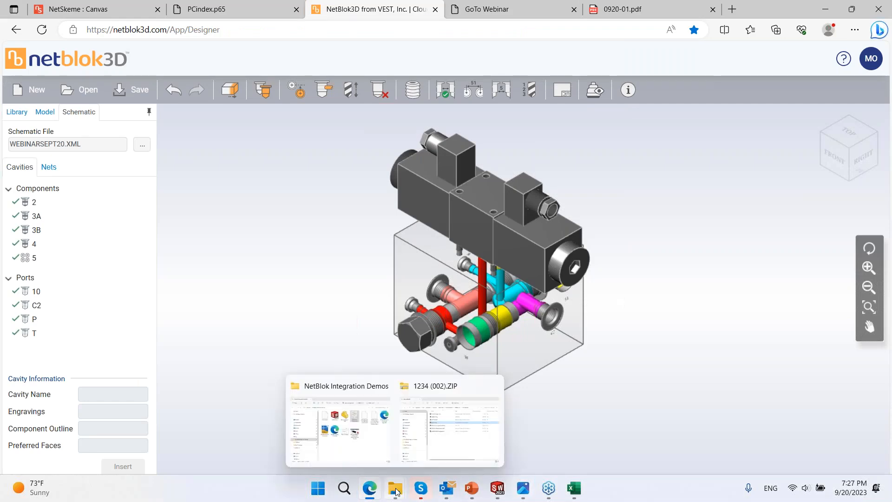
pyautogui.click(526, 492)
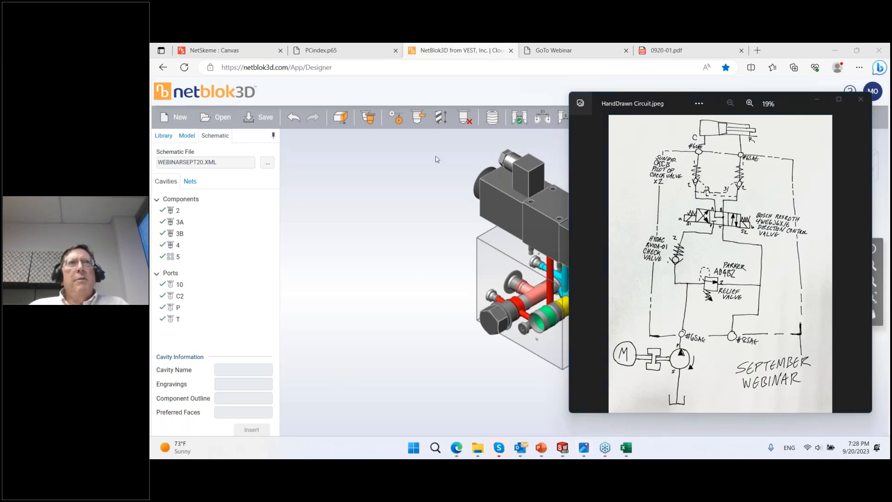
pyautogui.moveTo(683, 104); pyautogui.dragTo(199, 128)
pyautogui.click(489, 162)
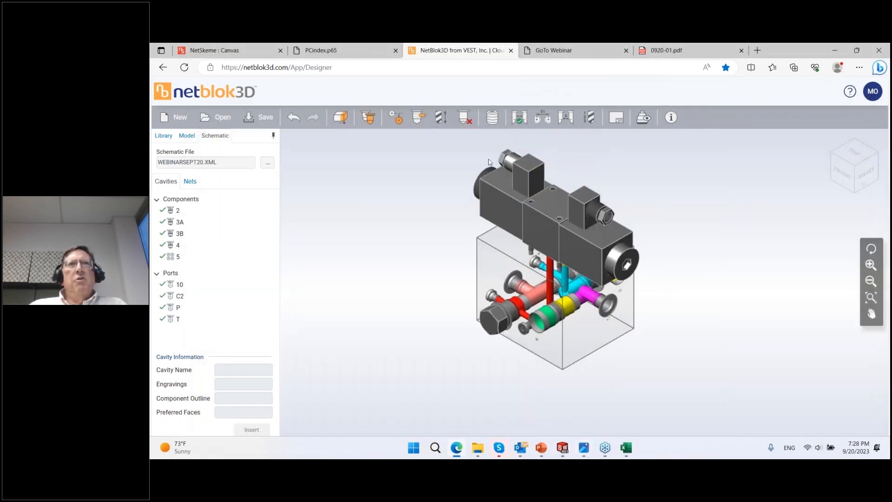
pyautogui.click(213, 50)
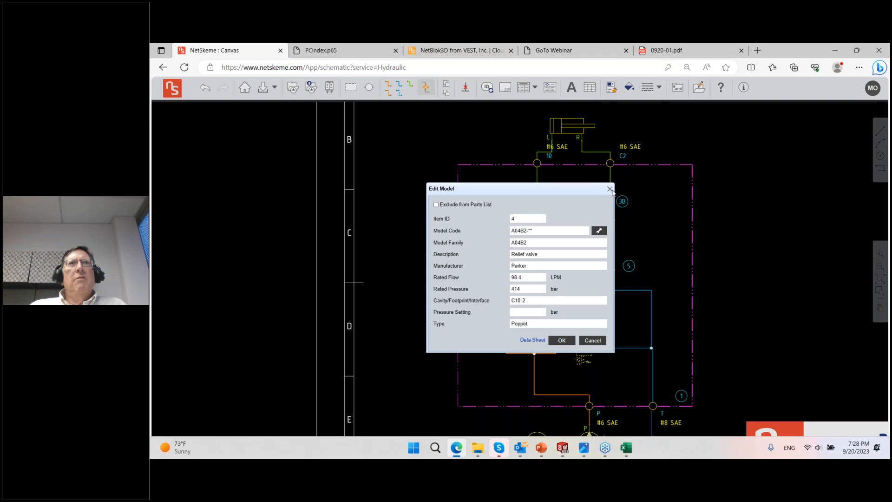
pyautogui.click(609, 190)
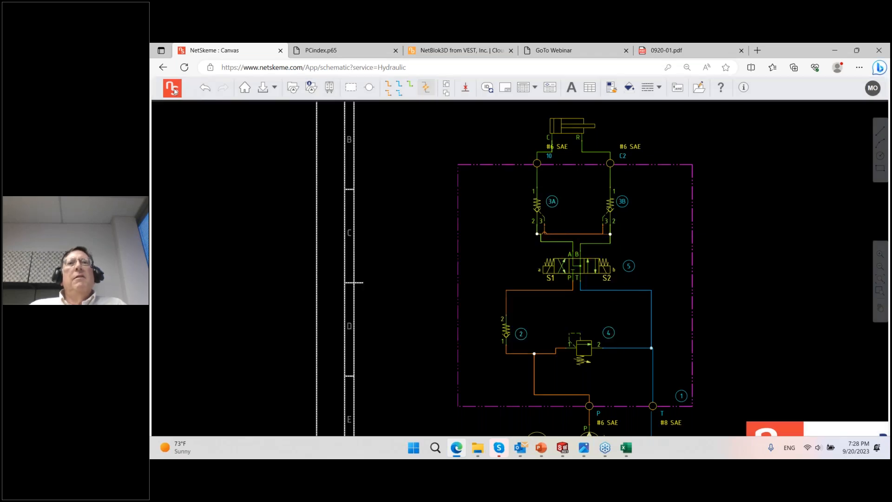
pyautogui.moveTo(423, 68); pyautogui.dragTo(303, 68)
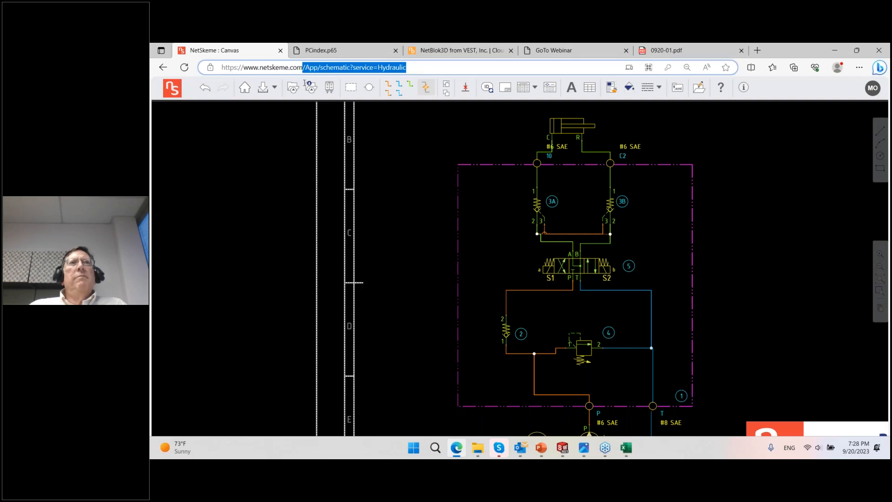
pyautogui.press('BackSpace')
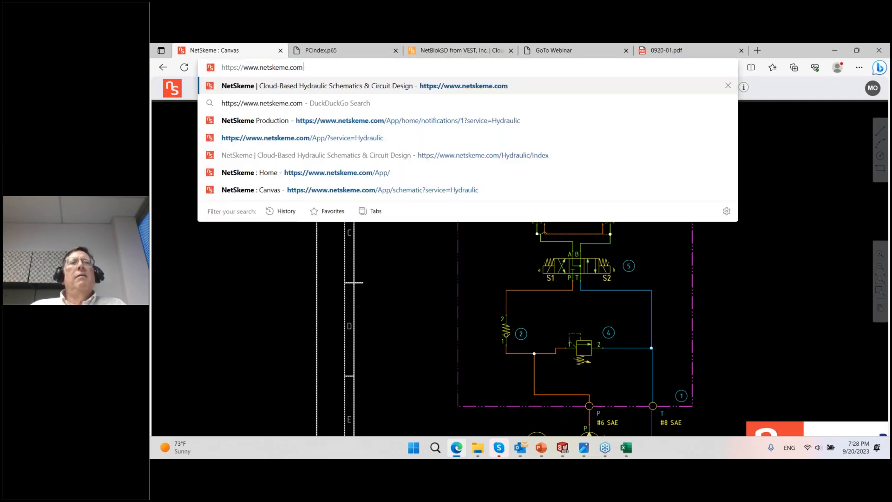
pyautogui.press('Return')
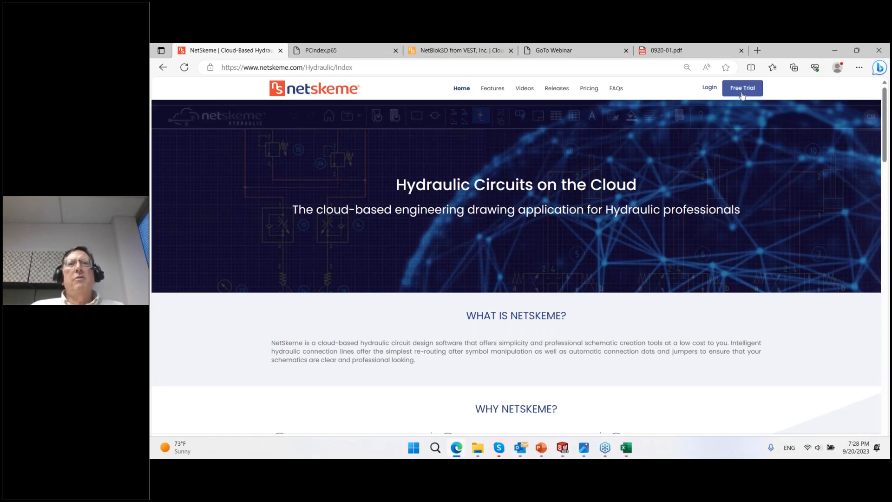
# - Open the NetSkeme free trial sign-up form and fill in the first name and last name fields
pyautogui.click(742, 95)
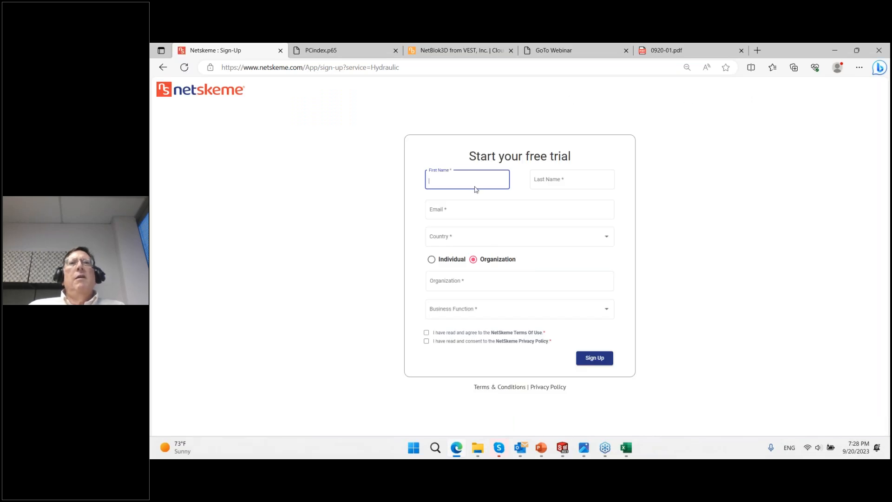
pyautogui.write('netSKEM')
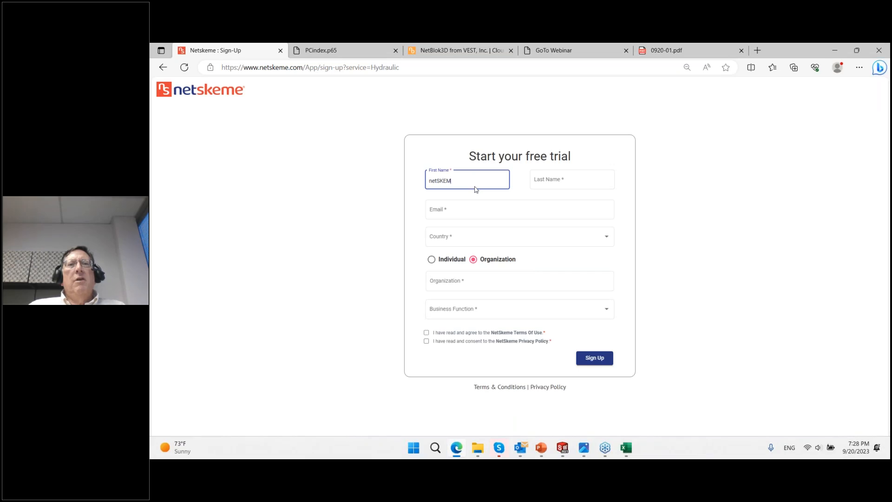
pyautogui.write('EUSER')
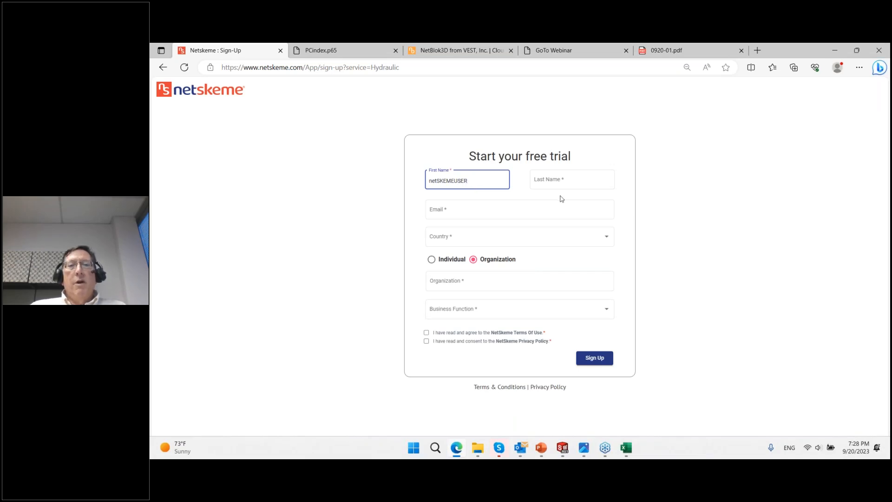
pyautogui.click(551, 185)
pyautogui.write('NETSKEMUE')
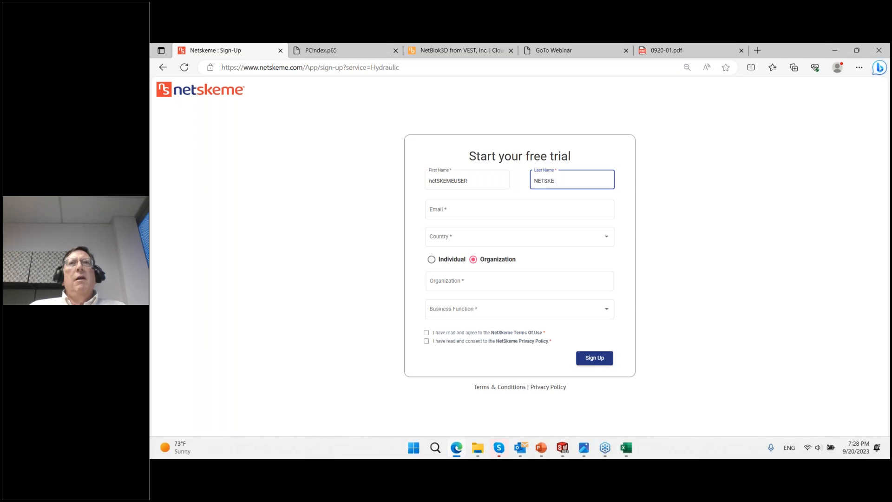
pyautogui.press('BackSpace')
pyautogui.press('BackSpace')
pyautogui.write('E USER1')
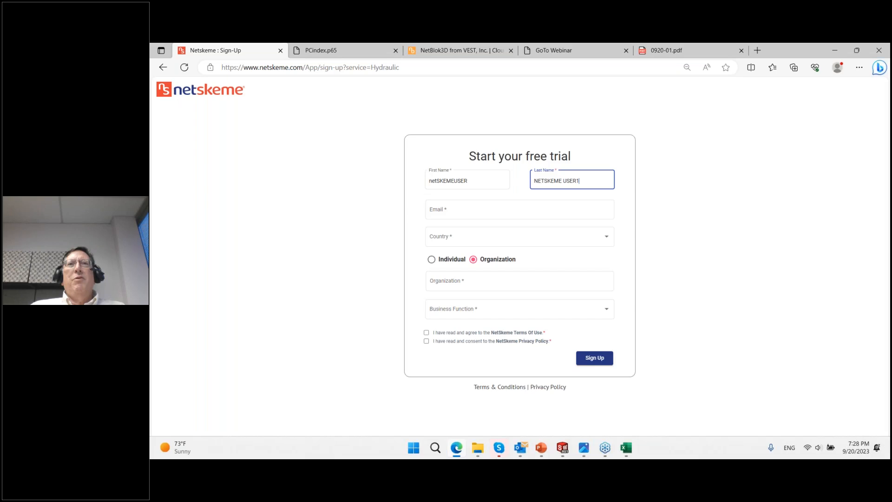
pyautogui.click(491, 218)
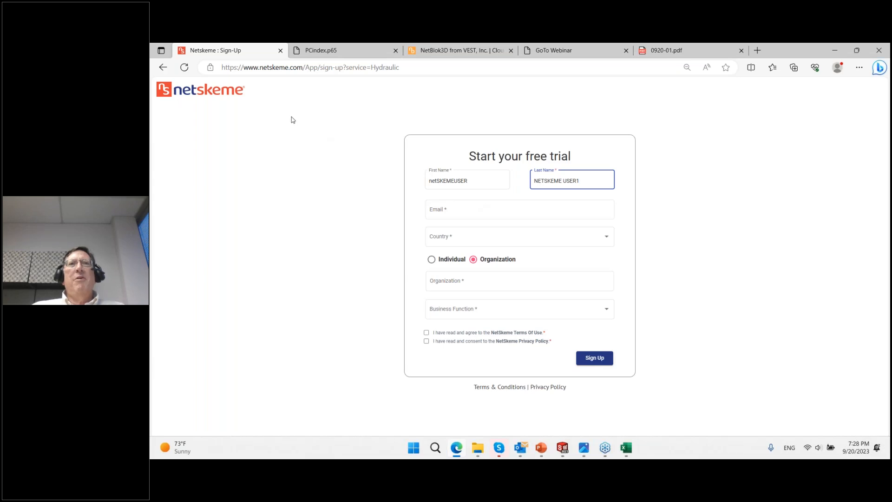
# - Leave the sign-up form for the NetSkeme home page and view its Pricing section and contact form
pyautogui.click(163, 68)
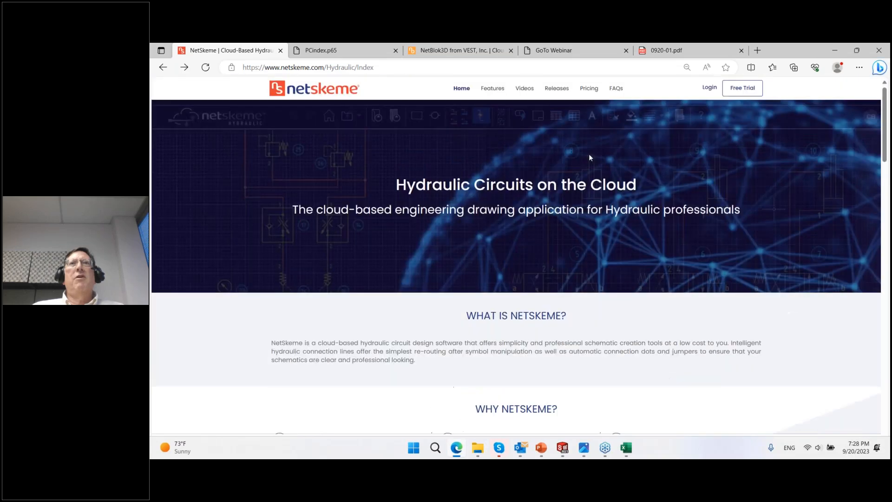
pyautogui.click(591, 89)
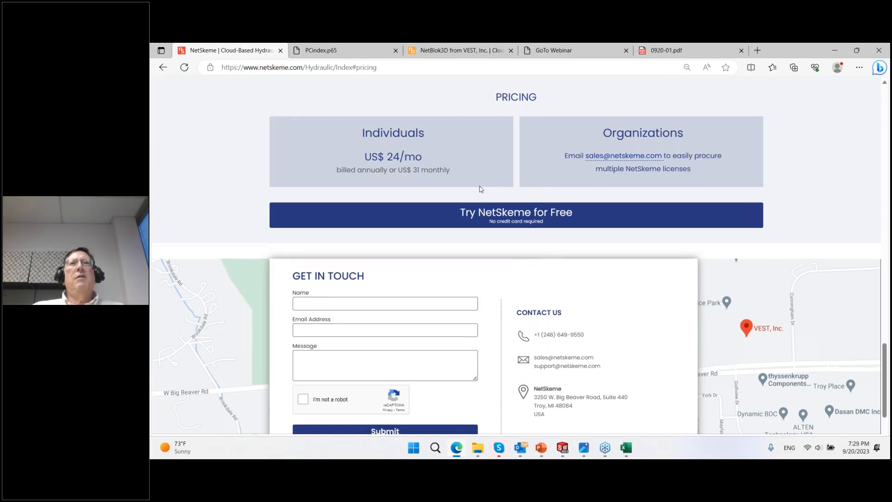
pyautogui.scroll(-2, 480, 186)
pyautogui.scroll(2, 481, 189)
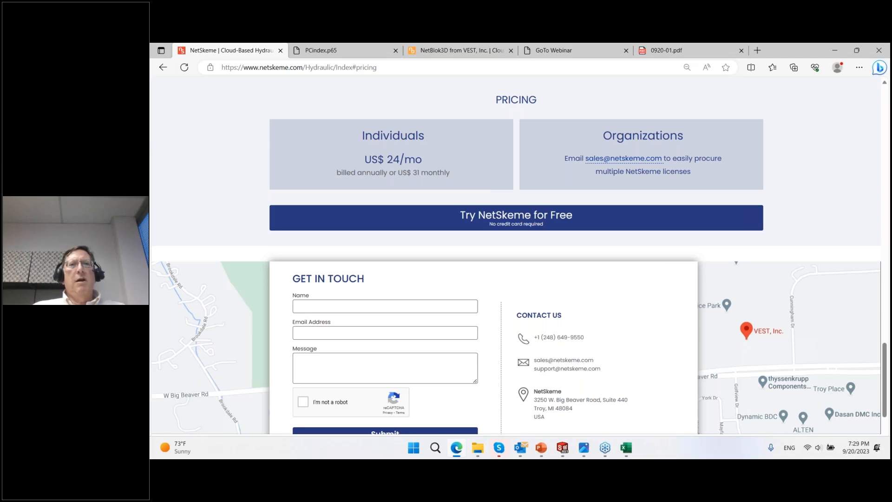
# - Leave the NetBlok3D designer and go to the netblok3d.com home page
pyautogui.click(471, 49)
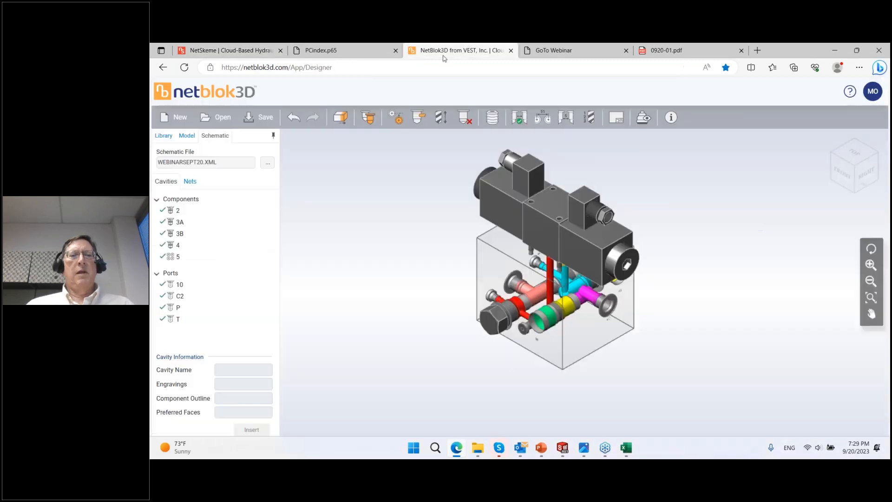
pyautogui.moveTo(332, 68); pyautogui.dragTo(289, 91)
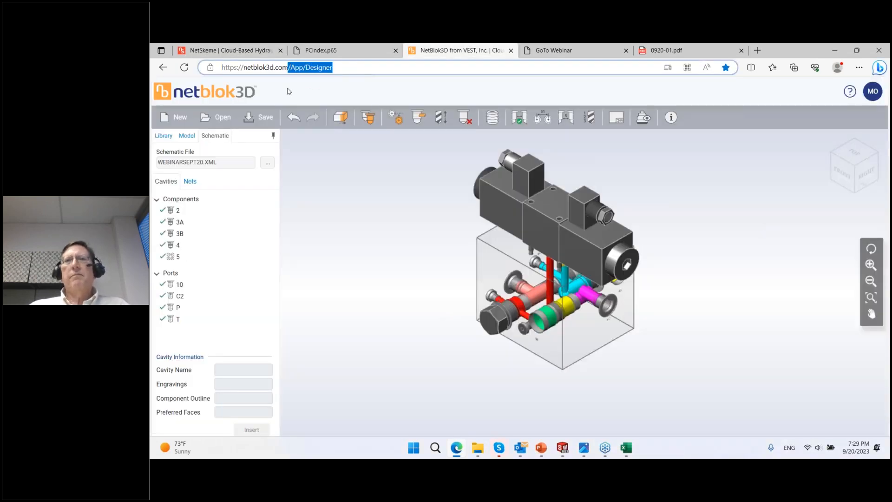
pyautogui.press('BackSpace')
pyautogui.press('Return')
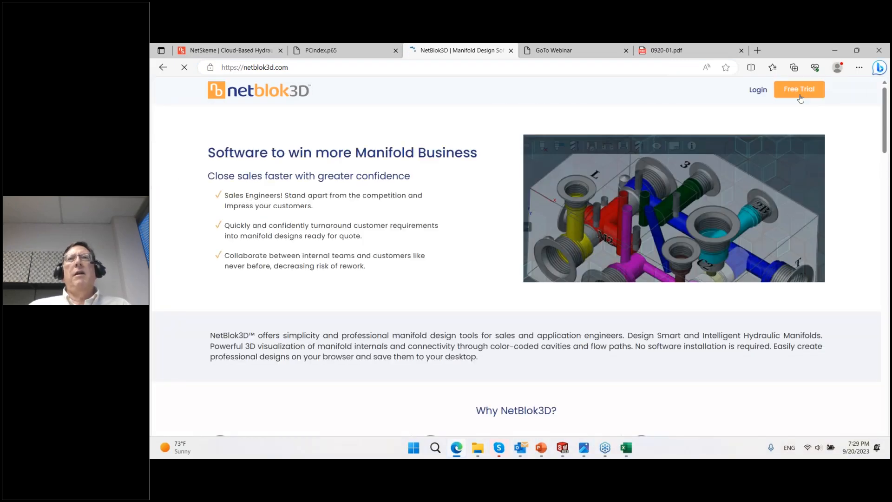
# - View the NetBlok3D Request for Trial or Demo form and the Pricing section above it
pyautogui.click(800, 90)
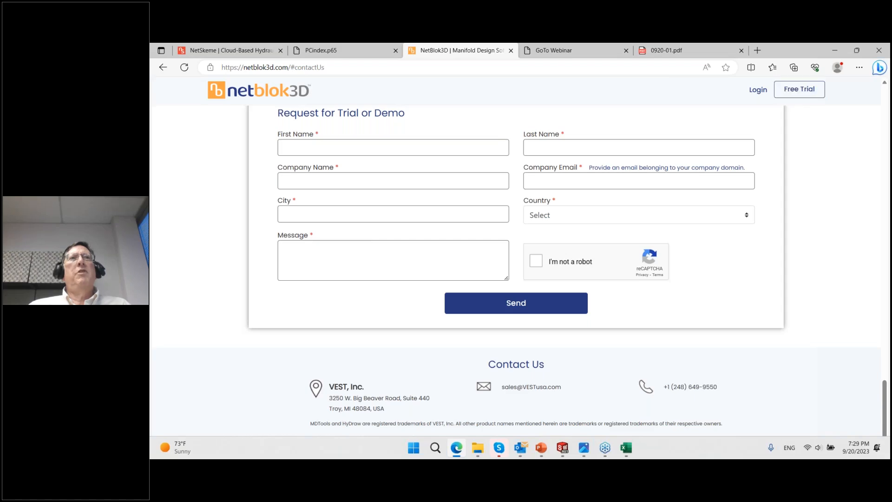
pyautogui.scroll(5, 319, 285)
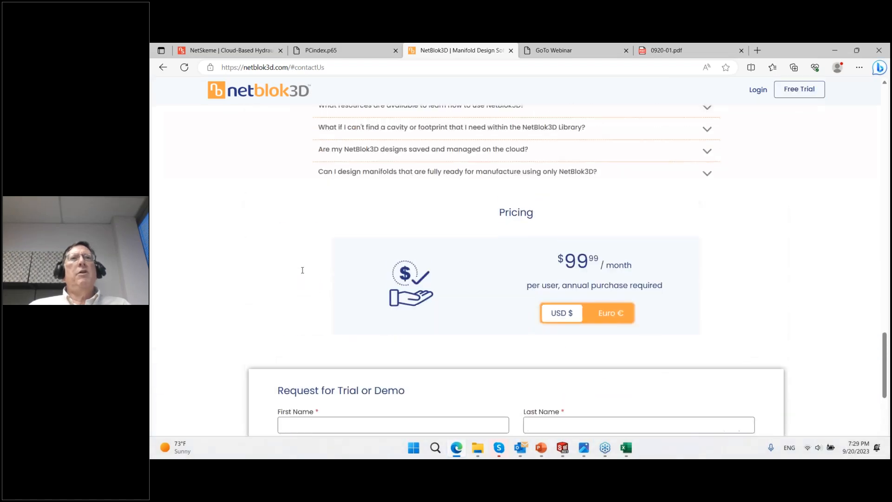
pyautogui.scroll(-3, 315, 273)
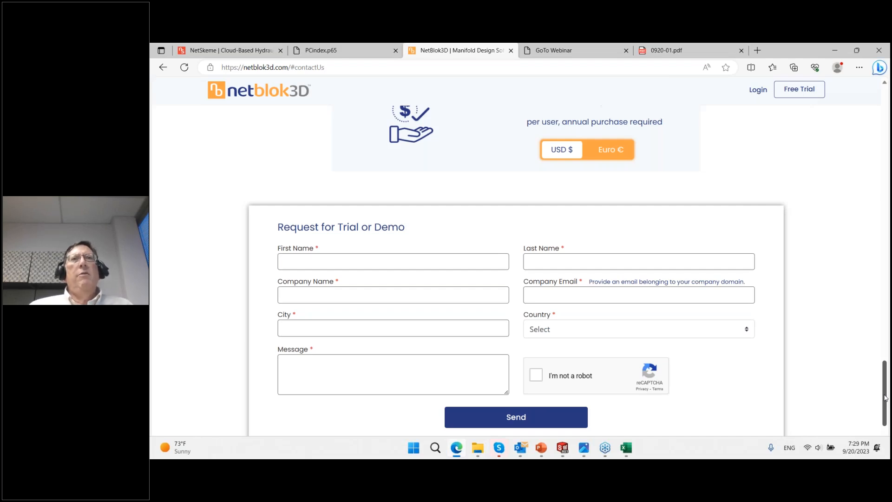
pyautogui.moveTo(886, 398); pyautogui.dragTo(889, 381)
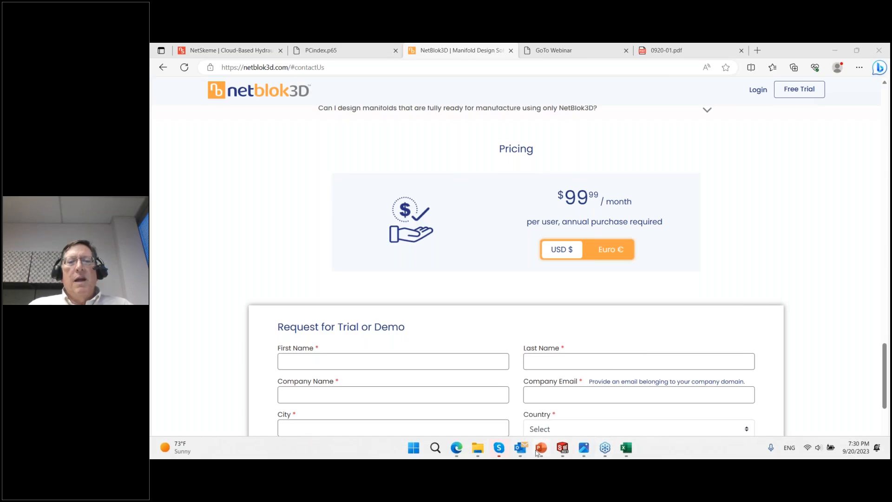
# - Switch to PowerPoint, start the slide show from slide 3 with the webinar series schedule, and end it
pyautogui.click(539, 449)
pyautogui.click(182, 193)
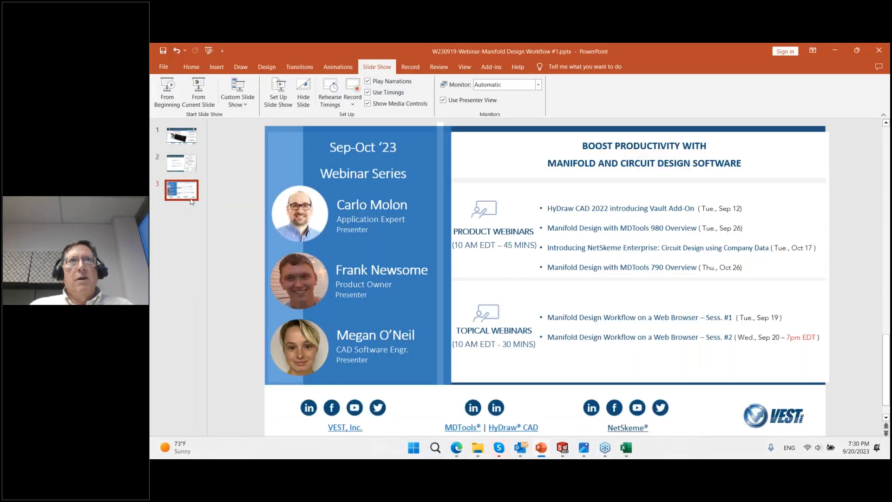
pyautogui.click(199, 93)
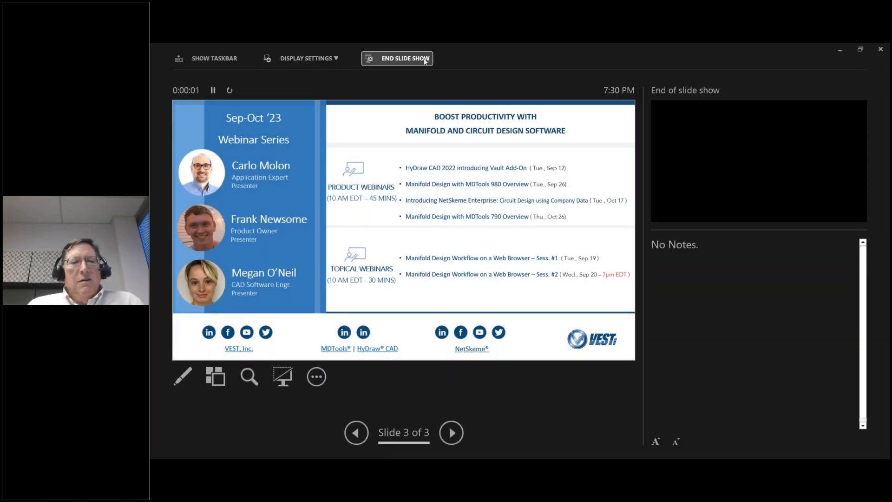
pyautogui.click(412, 59)
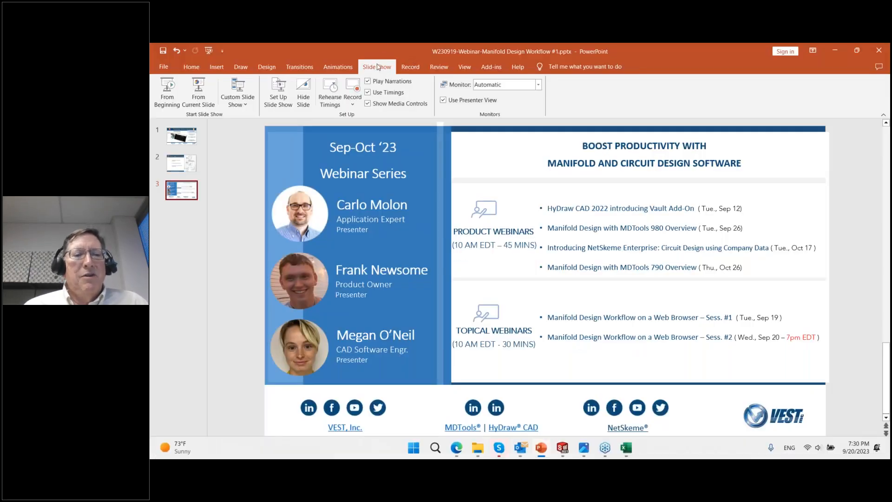
# - Start the slide show again from slide 3 and change its display settings from Presenter View
pyautogui.click(199, 96)
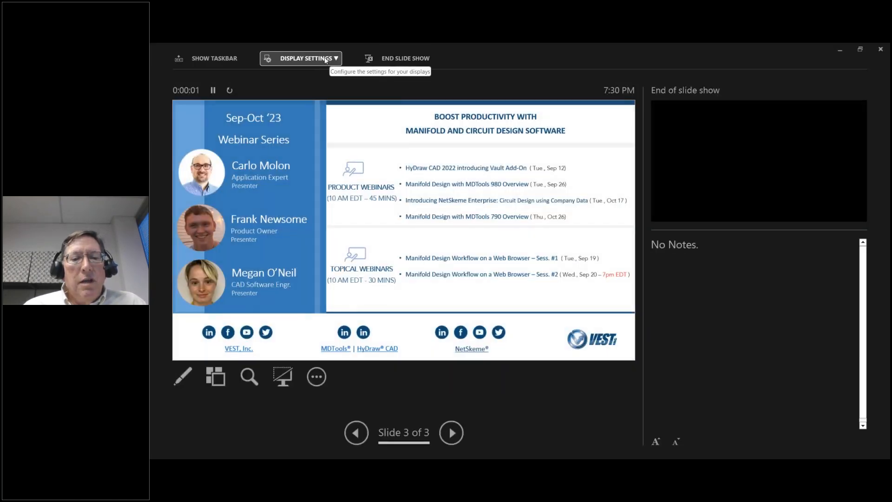
pyautogui.click(325, 59)
pyautogui.click(325, 91)
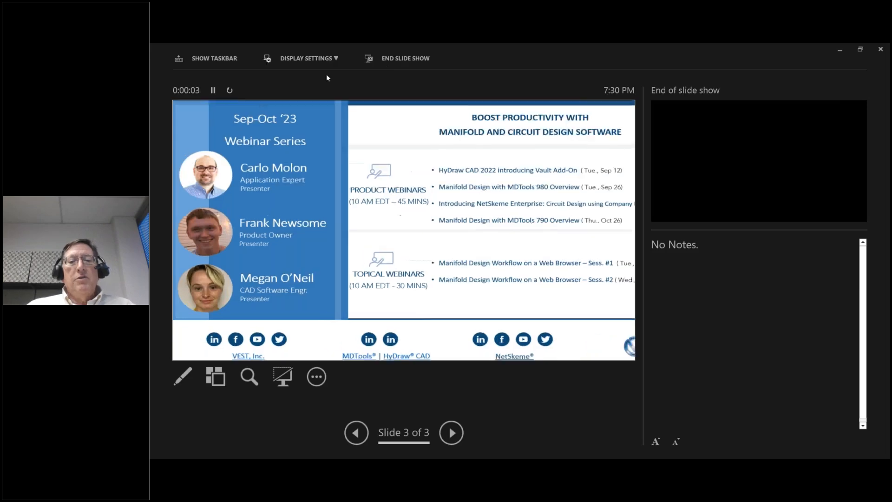